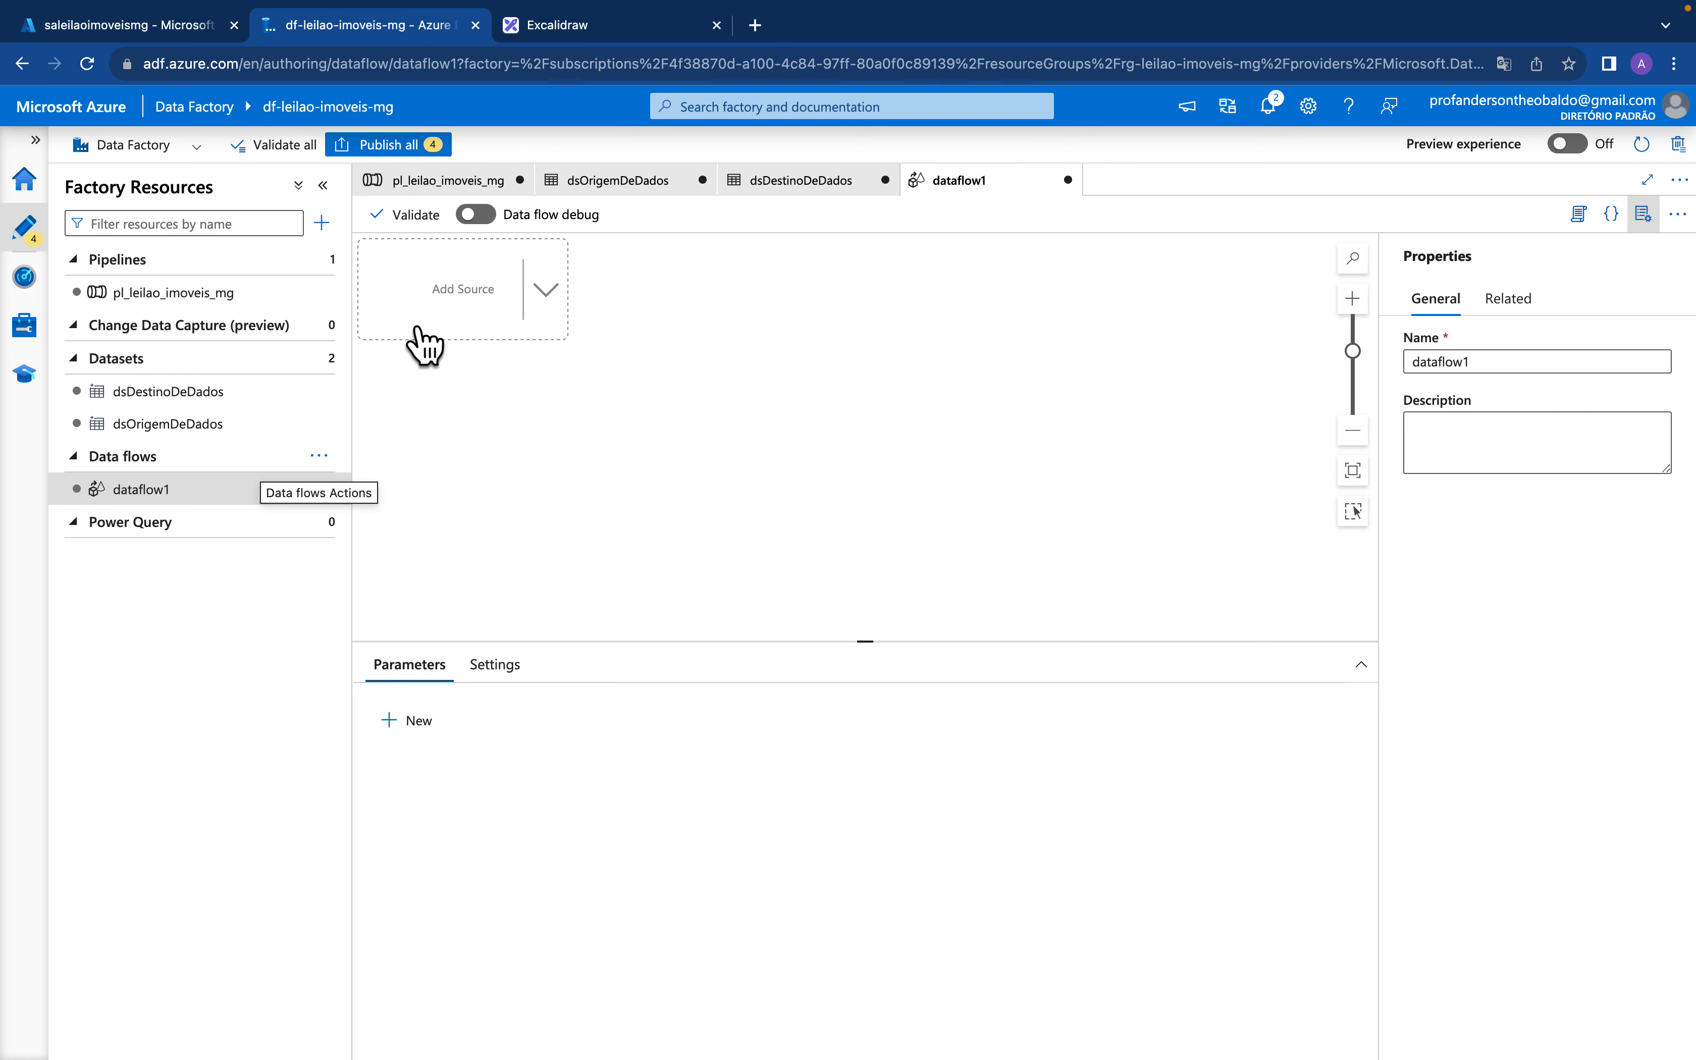
# Add a source to dataflow1 and enter "Origem dos dados Leilão Imoveis MG" as its output stream name
pyautogui.click(481, 291)
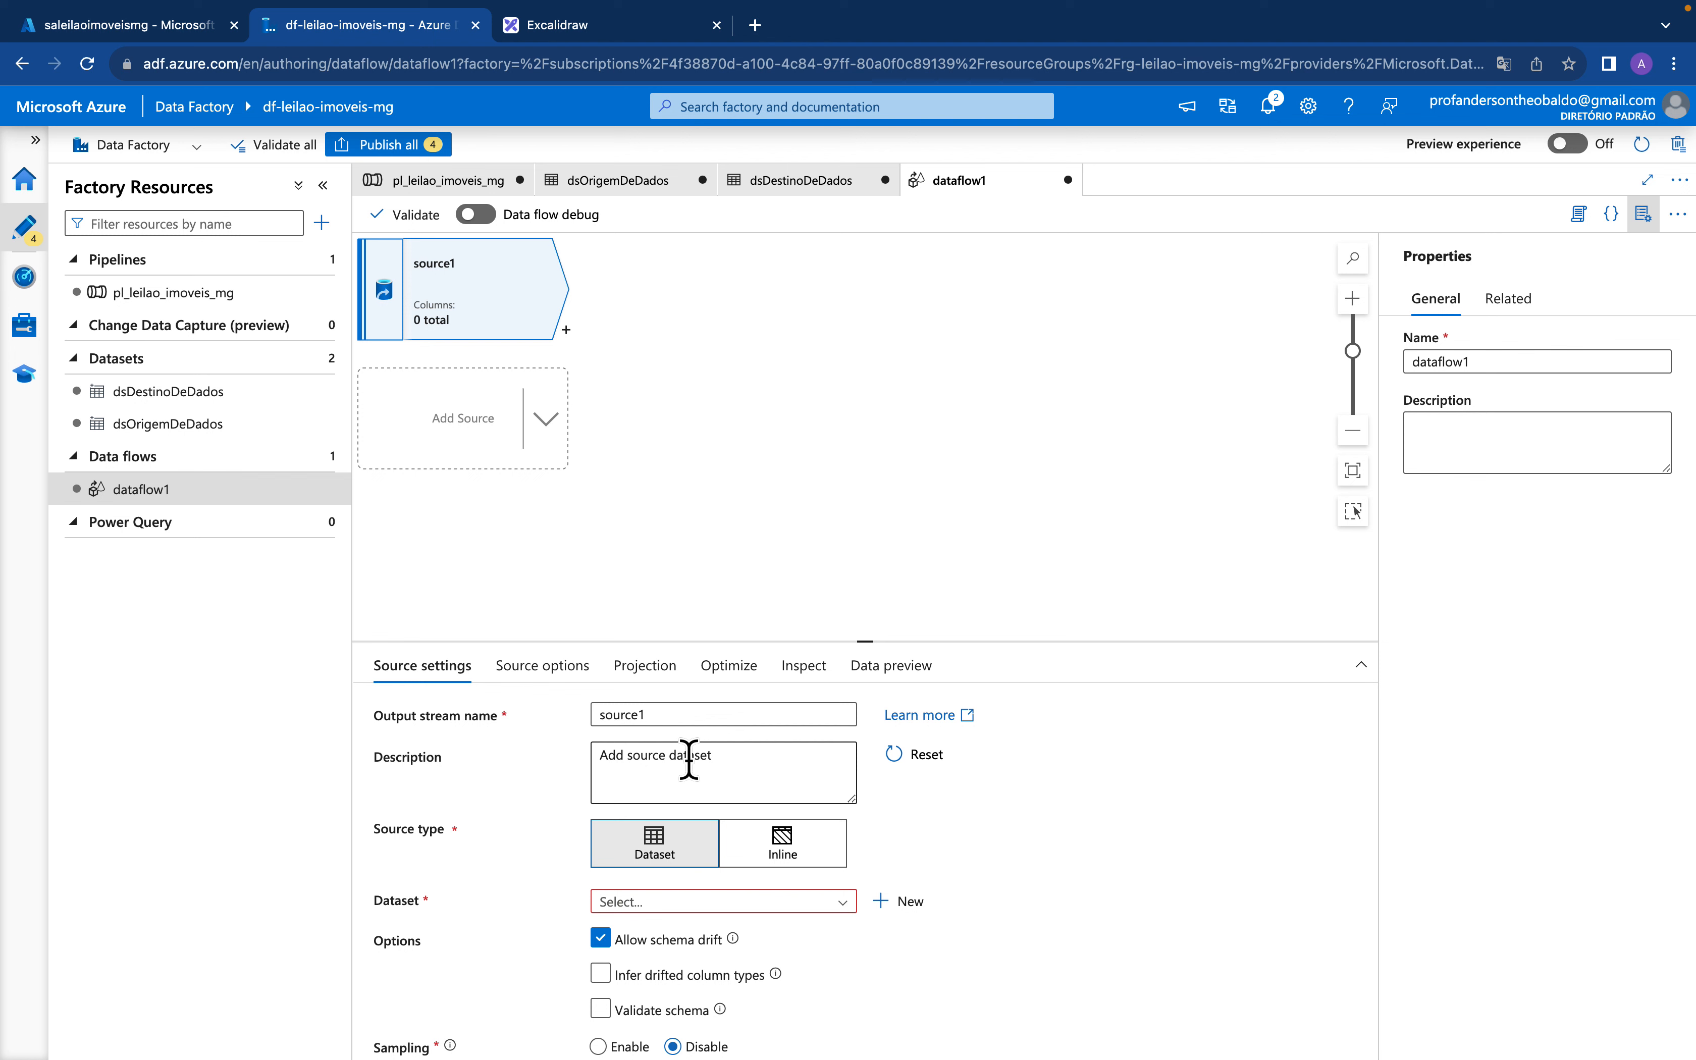
pyautogui.doubleClick(659, 713)
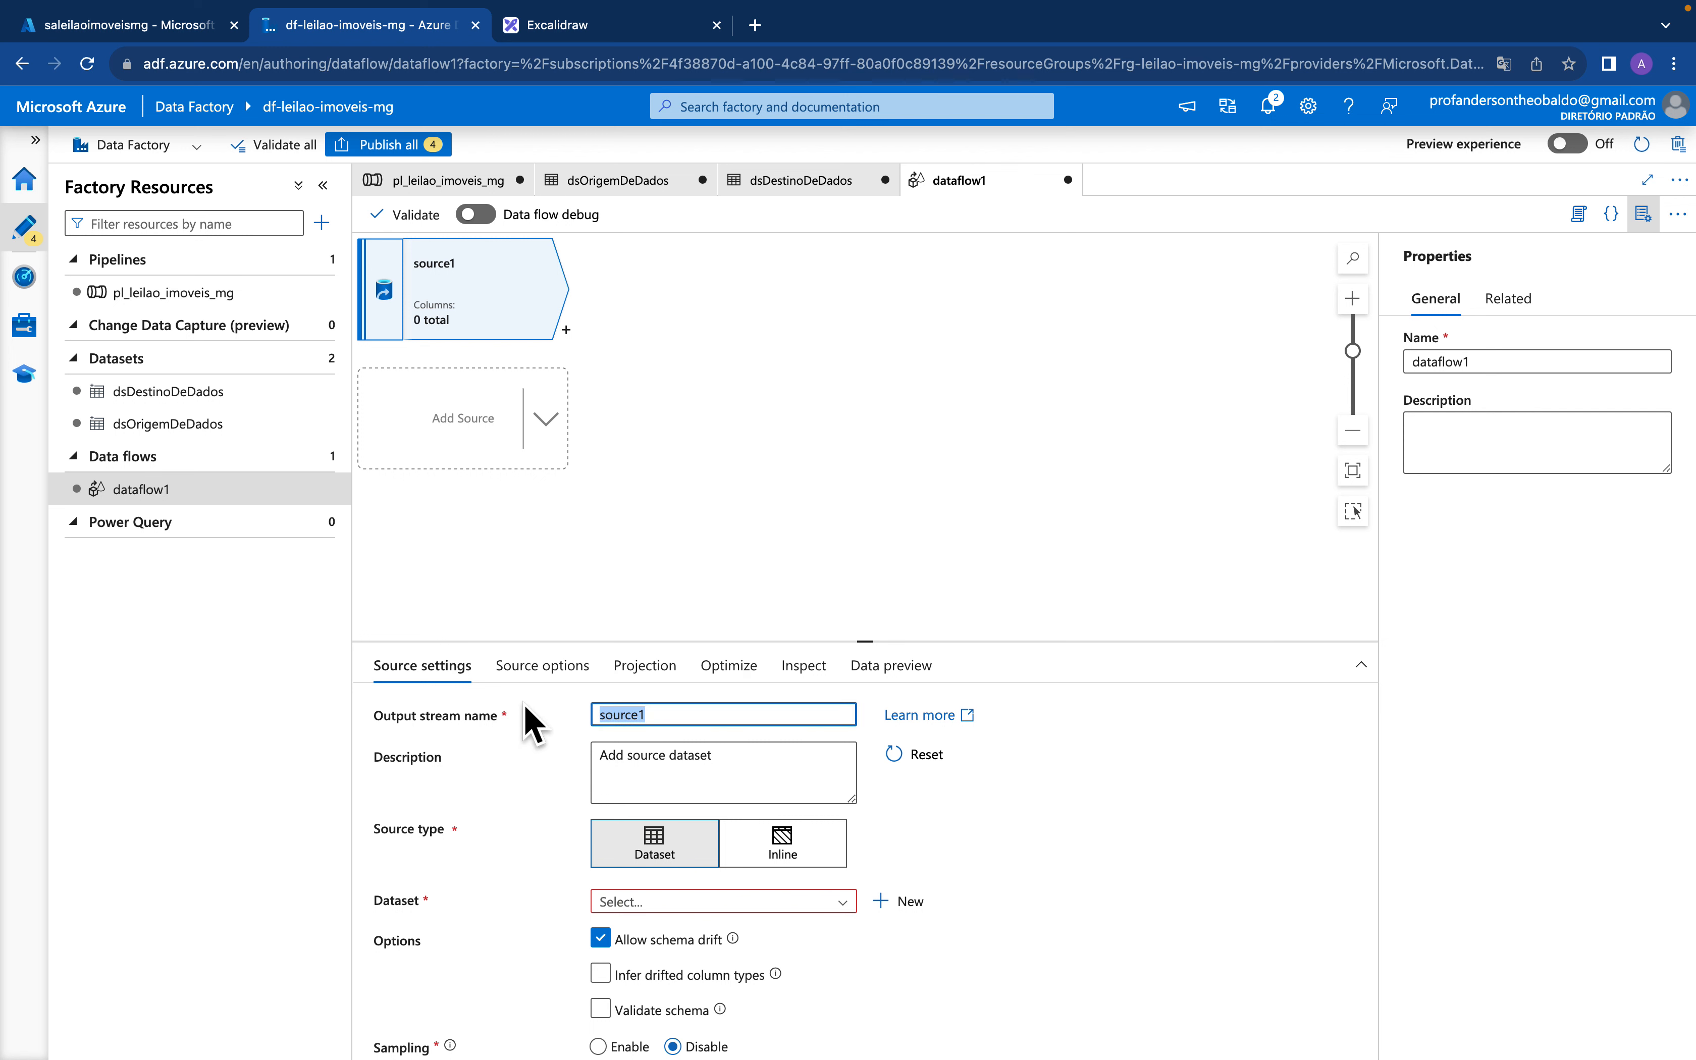
pyautogui.write('Flu')
pyautogui.press('BackSpace')
pyautogui.press('BackSpace')
pyautogui.write('Origem dos dados')
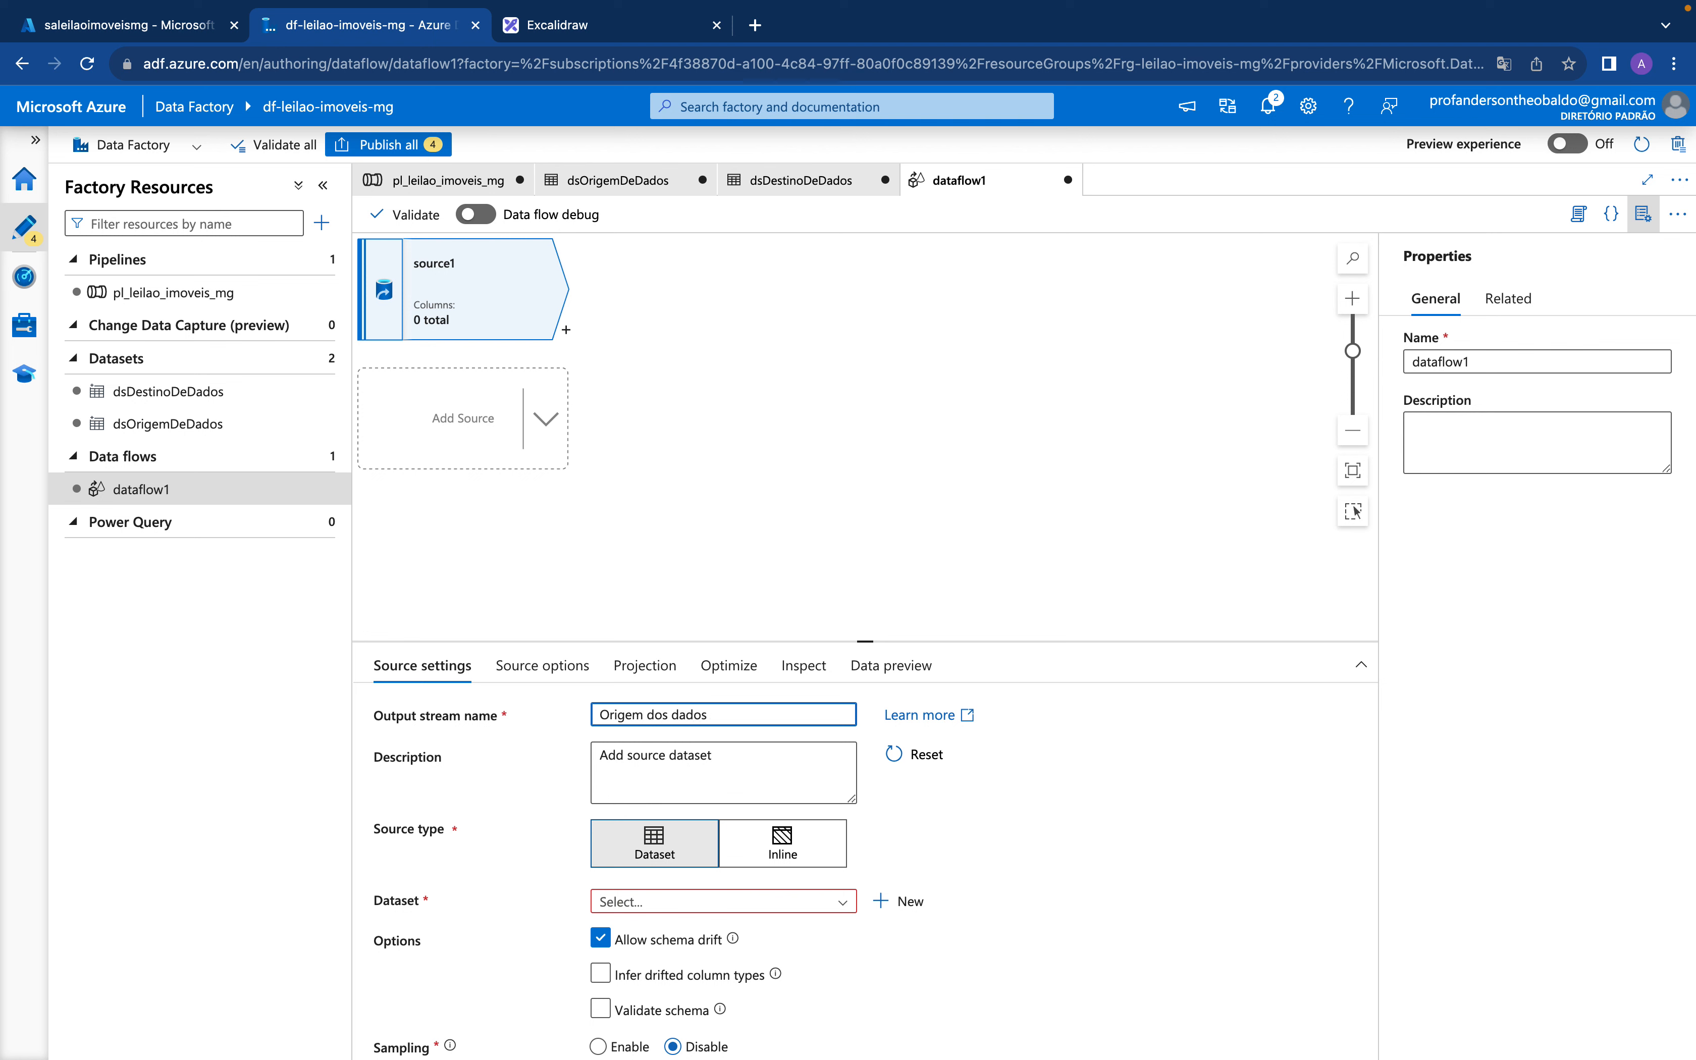
pyautogui.write(' Leil')
pyautogui.write('ão ')
pyautogui.write('i')
pyautogui.write('Imov')
pyautogui.write('eis MG')
pyautogui.click(701, 757)
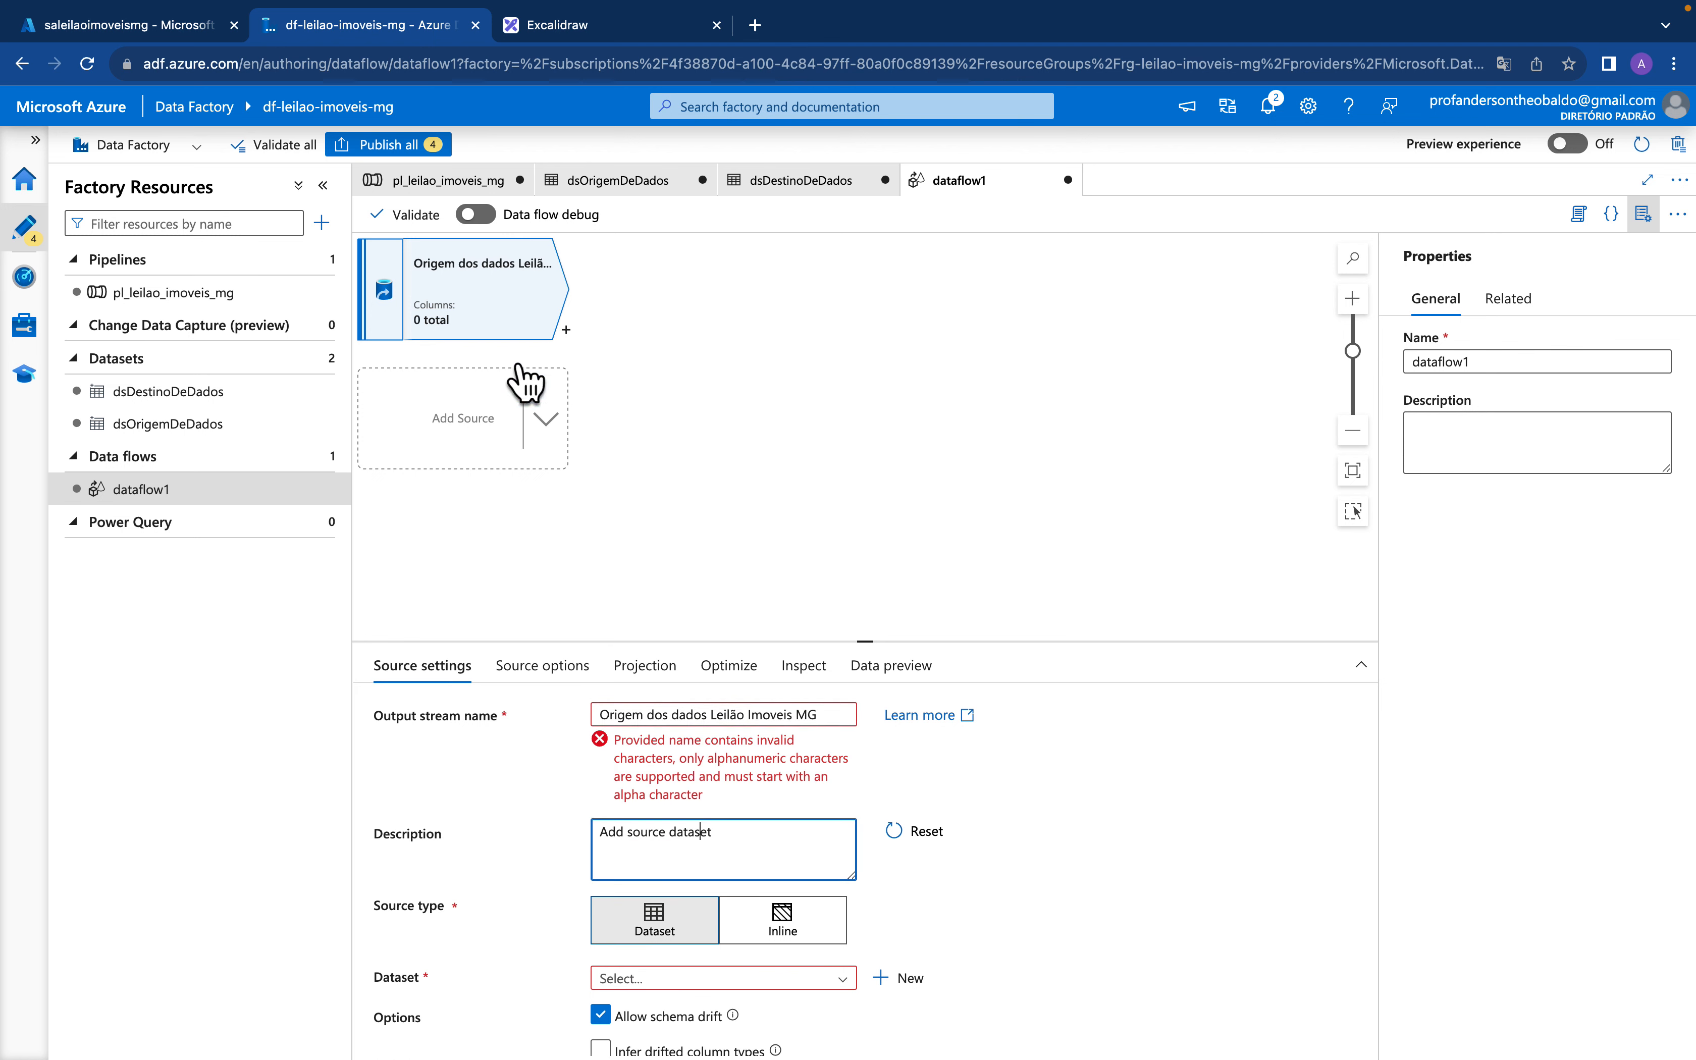
# Replace the accented letter in the output stream name so that it reads "Origem dos dados Leilao Imoveis MG"
pyautogui.click(737, 714)
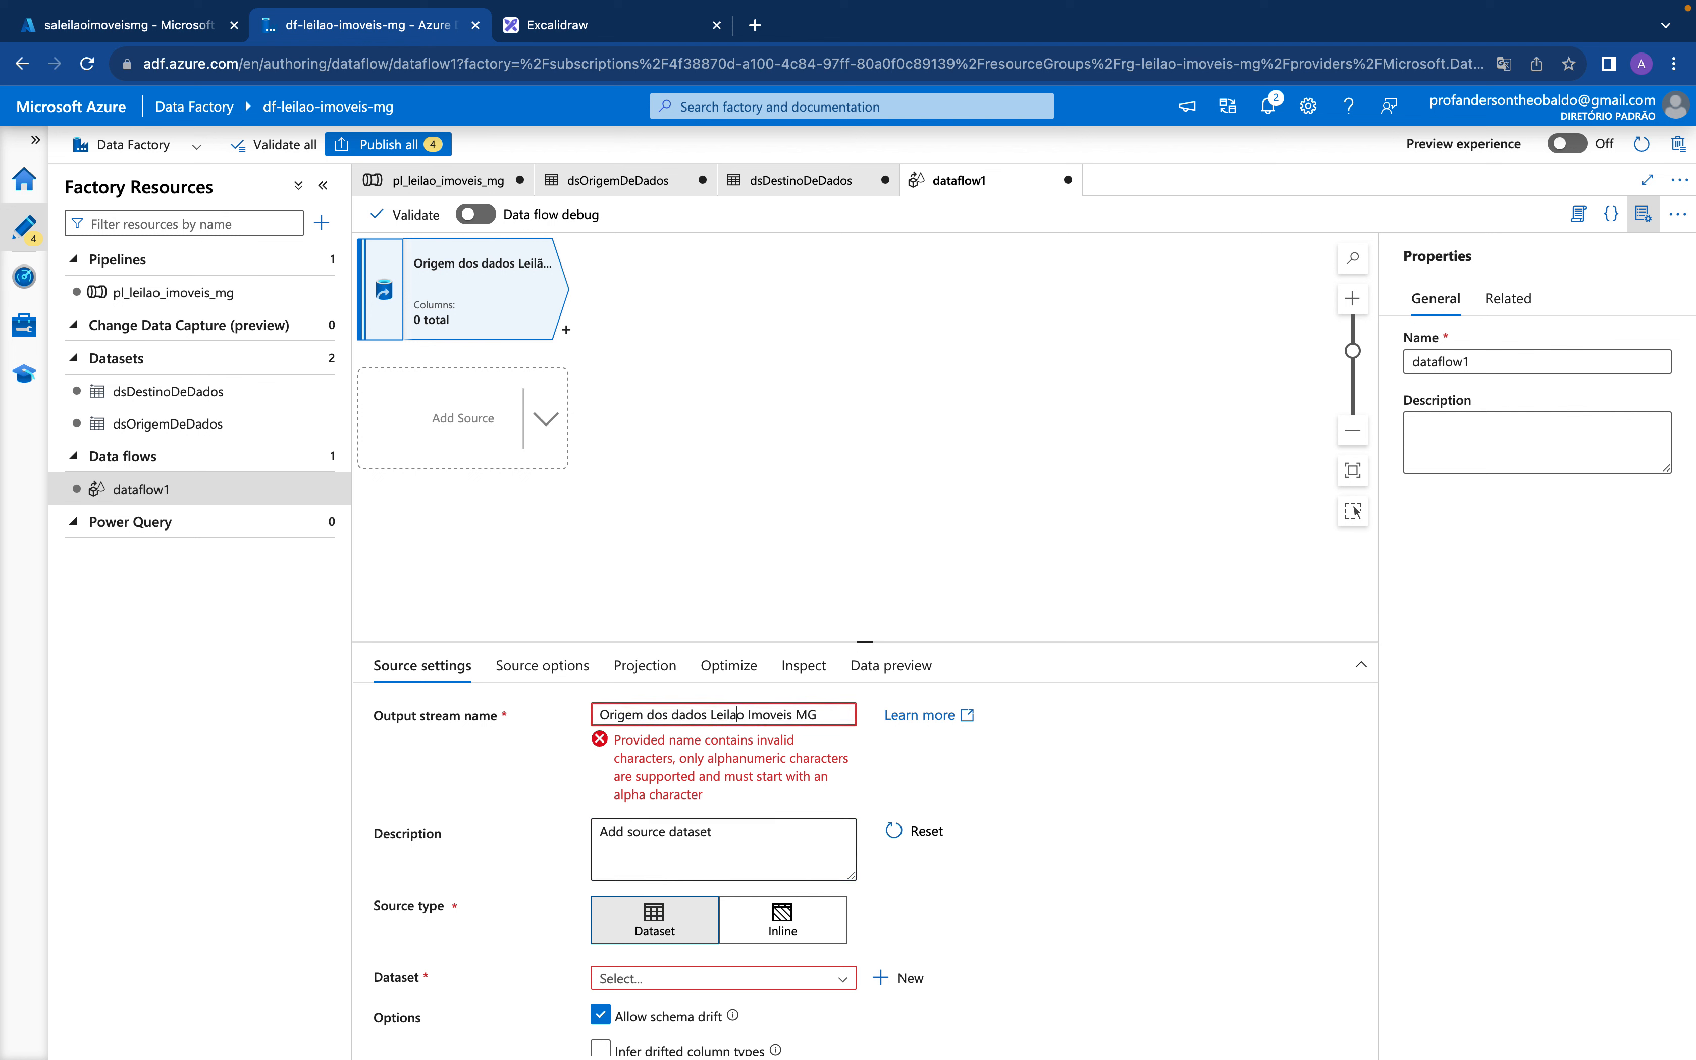
pyautogui.press('BackSpace')
pyautogui.write('a')
pyautogui.click(719, 838)
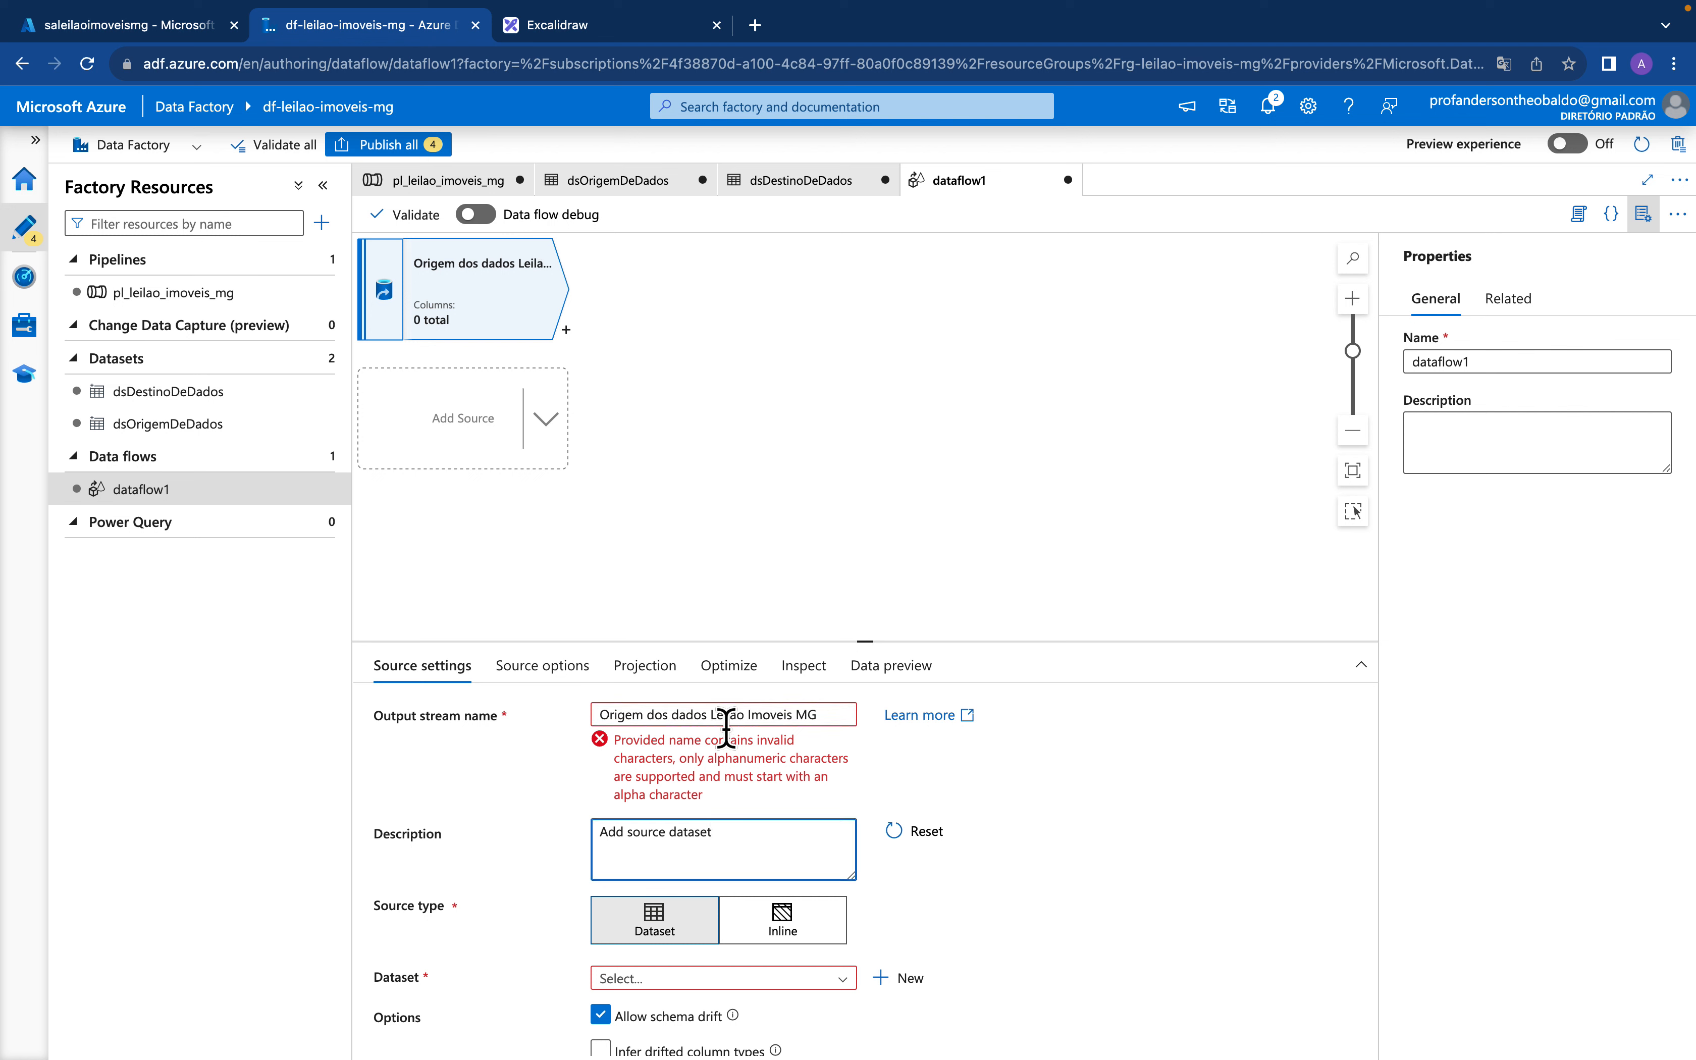
# Change the source's output stream name to Origem_dados_Leilao_Imoveis_MG, using underscores in place of spaces
pyautogui.click(669, 712)
pyautogui.hotkey('shift', 'Left')
pyautogui.hotkey('shift', 'Left')
pyautogui.hotkey('shift', 'Left')
pyautogui.hotkey('shift', 'Left')
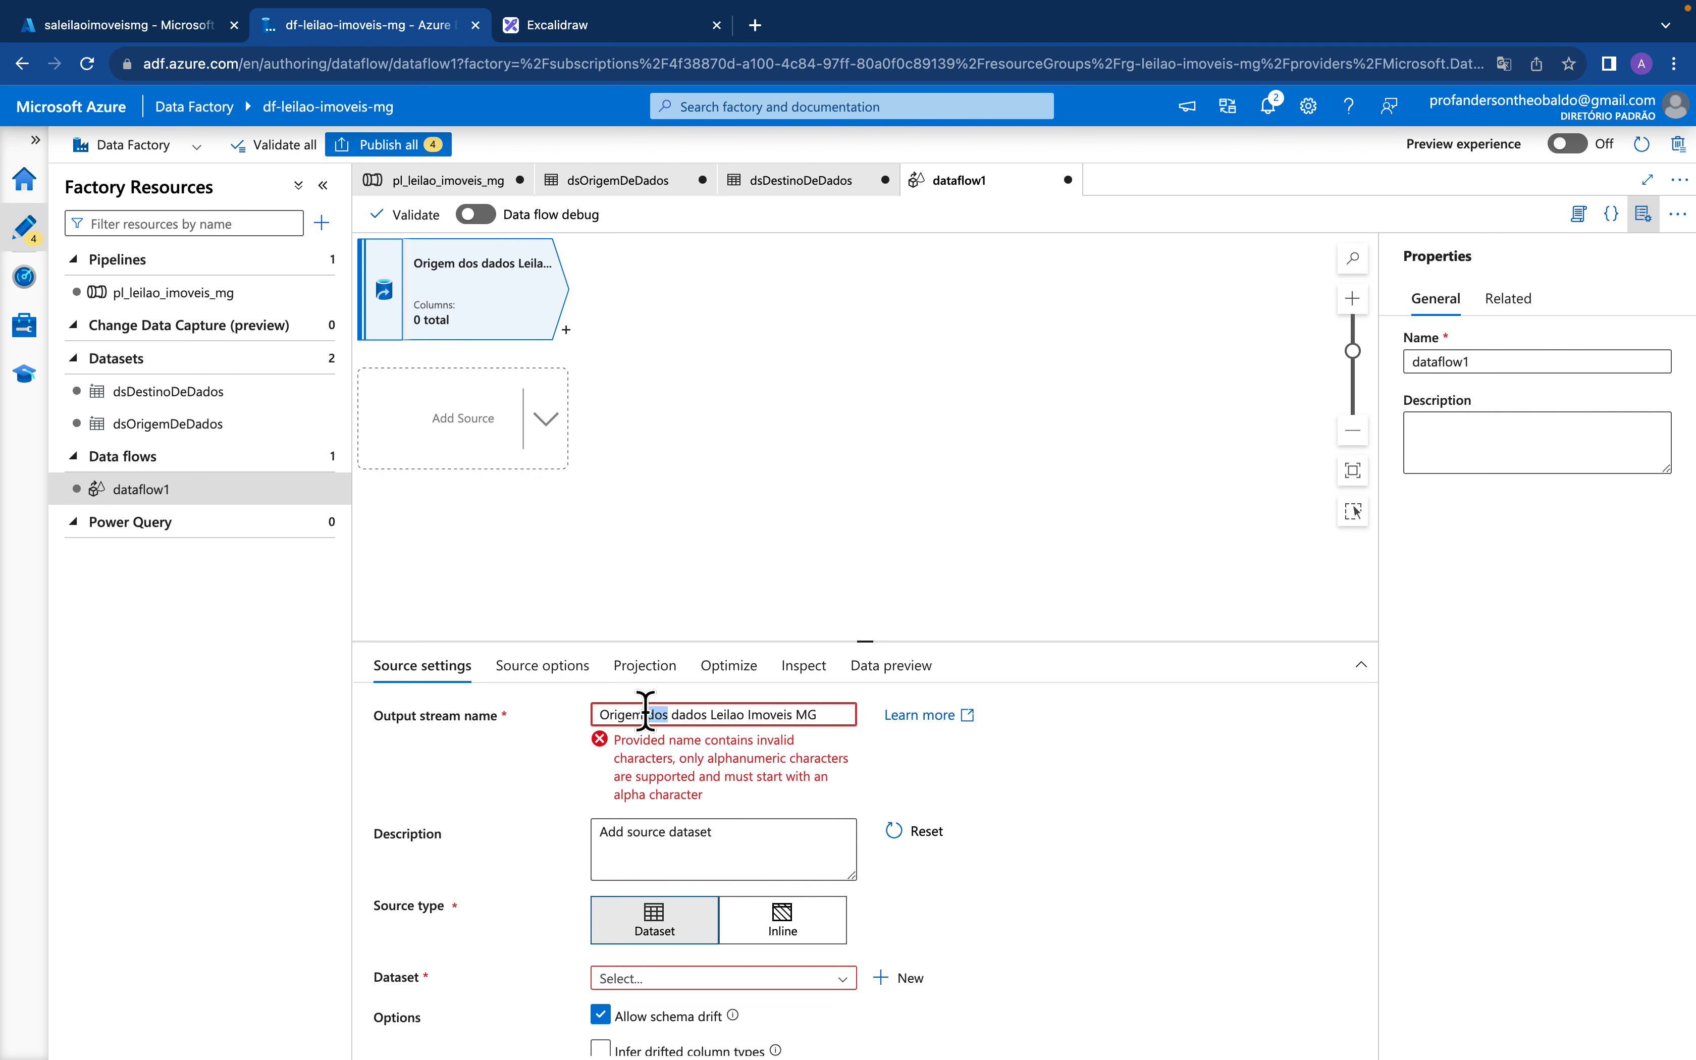
pyautogui.write('_')
pyautogui.press('BackSpace')
pyautogui.press('Right')
pyautogui.press('Right')
pyautogui.press('Right')
pyautogui.press('Right')
pyautogui.press('Right')
pyautogui.press('Delete')
pyautogui.press('Delete')
pyautogui.write('_L')
pyautogui.press('BackSpace')
pyautogui.press('Delete')
pyautogui.write('_I')
pyautogui.press('Delete')
pyautogui.write('_')
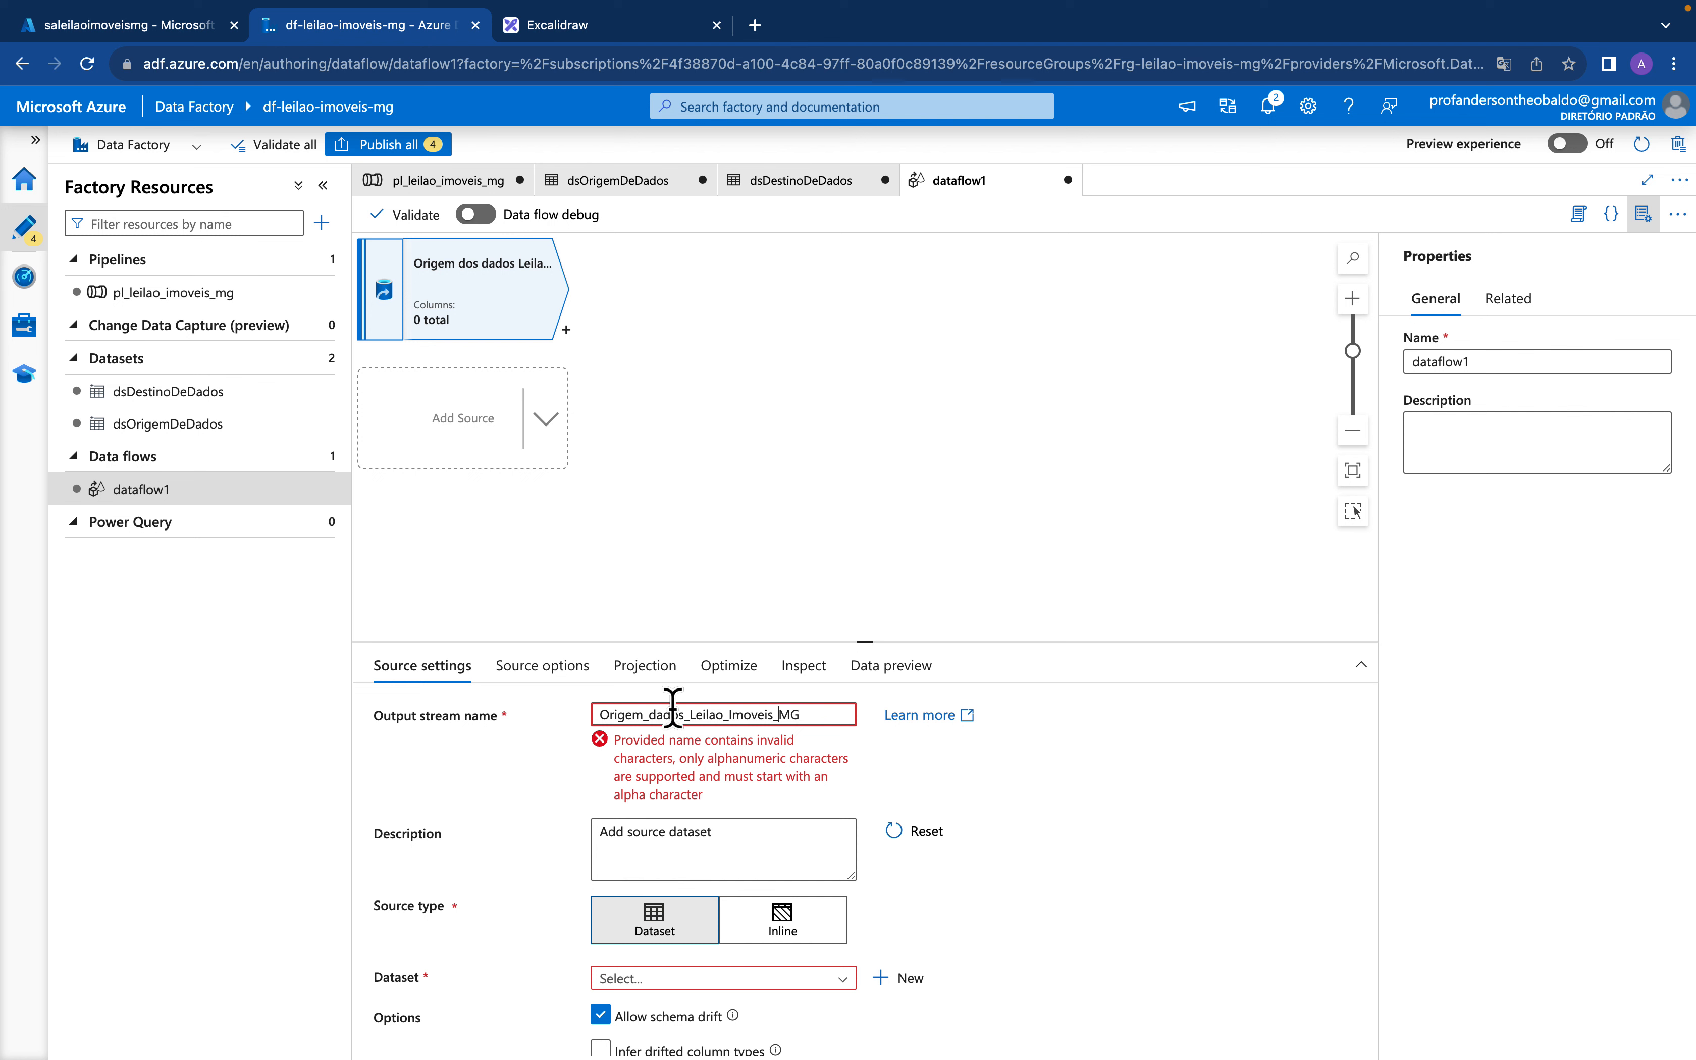
pyautogui.click(994, 828)
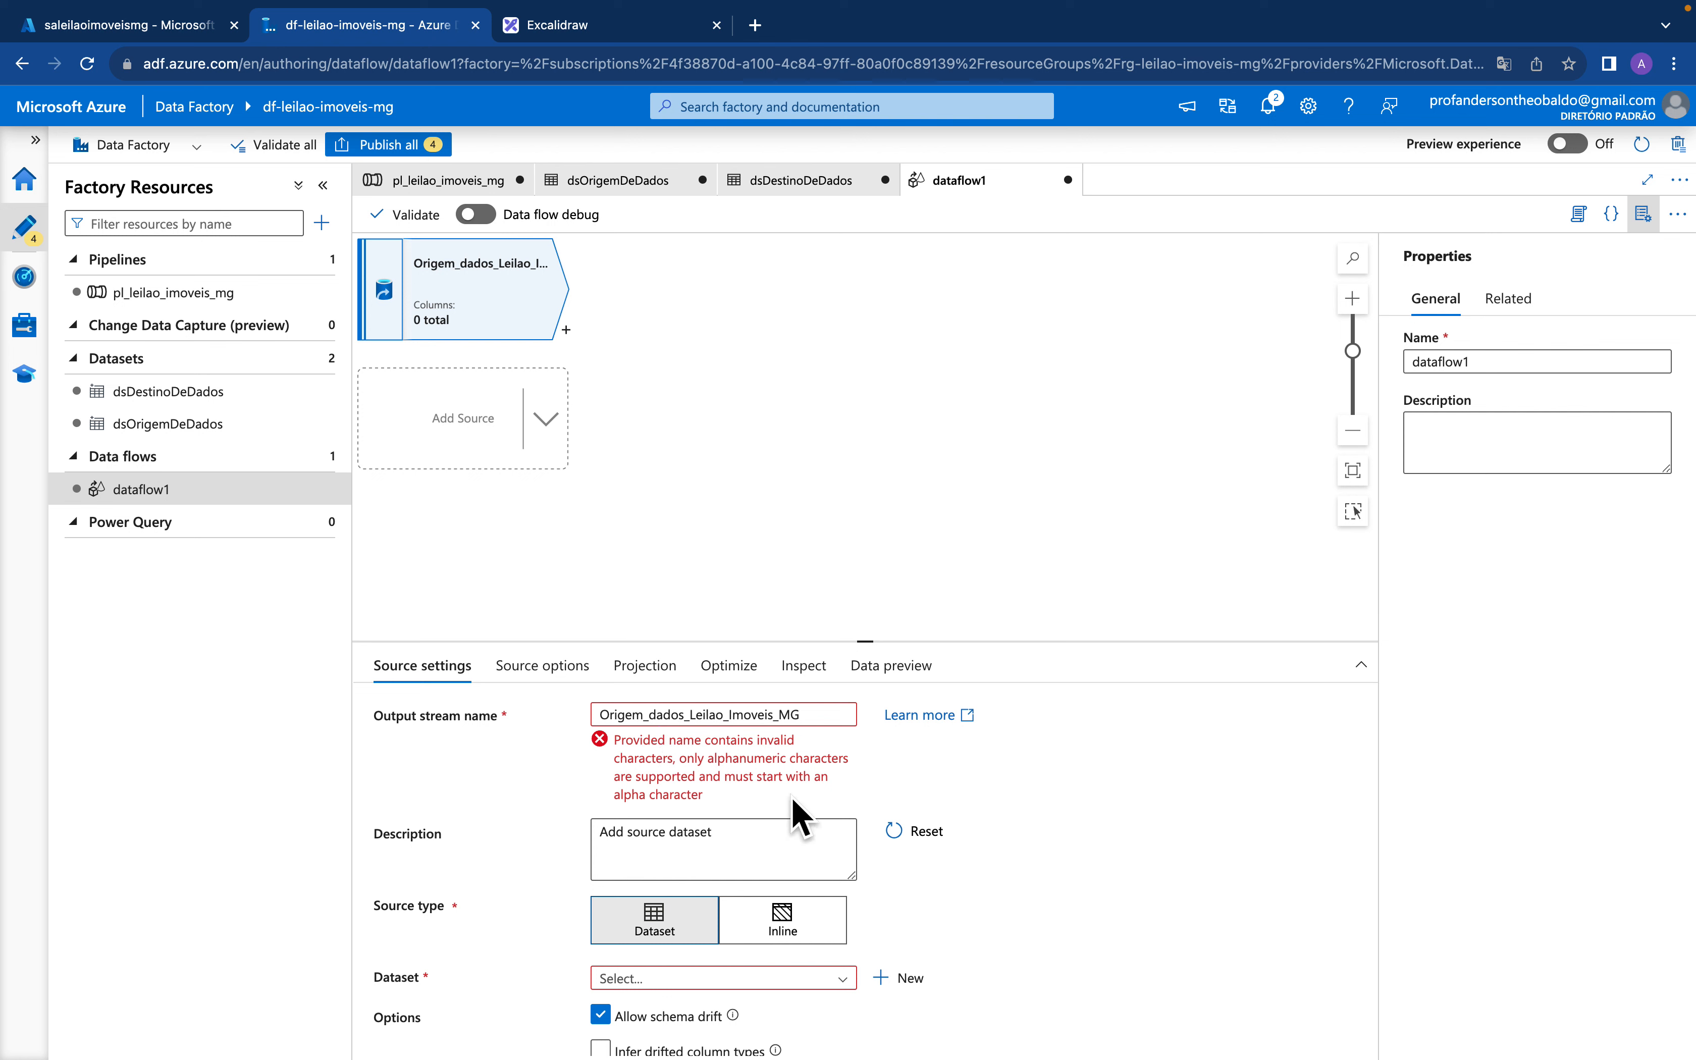
# Rename the source's output stream as OrigemDeDados
pyautogui.click(779, 719)
pyautogui.press('BackSpace')
pyautogui.press('Left')
pyautogui.press('Left')
pyautogui.press('Right')
pyautogui.press('Right')
pyautogui.press('Right')
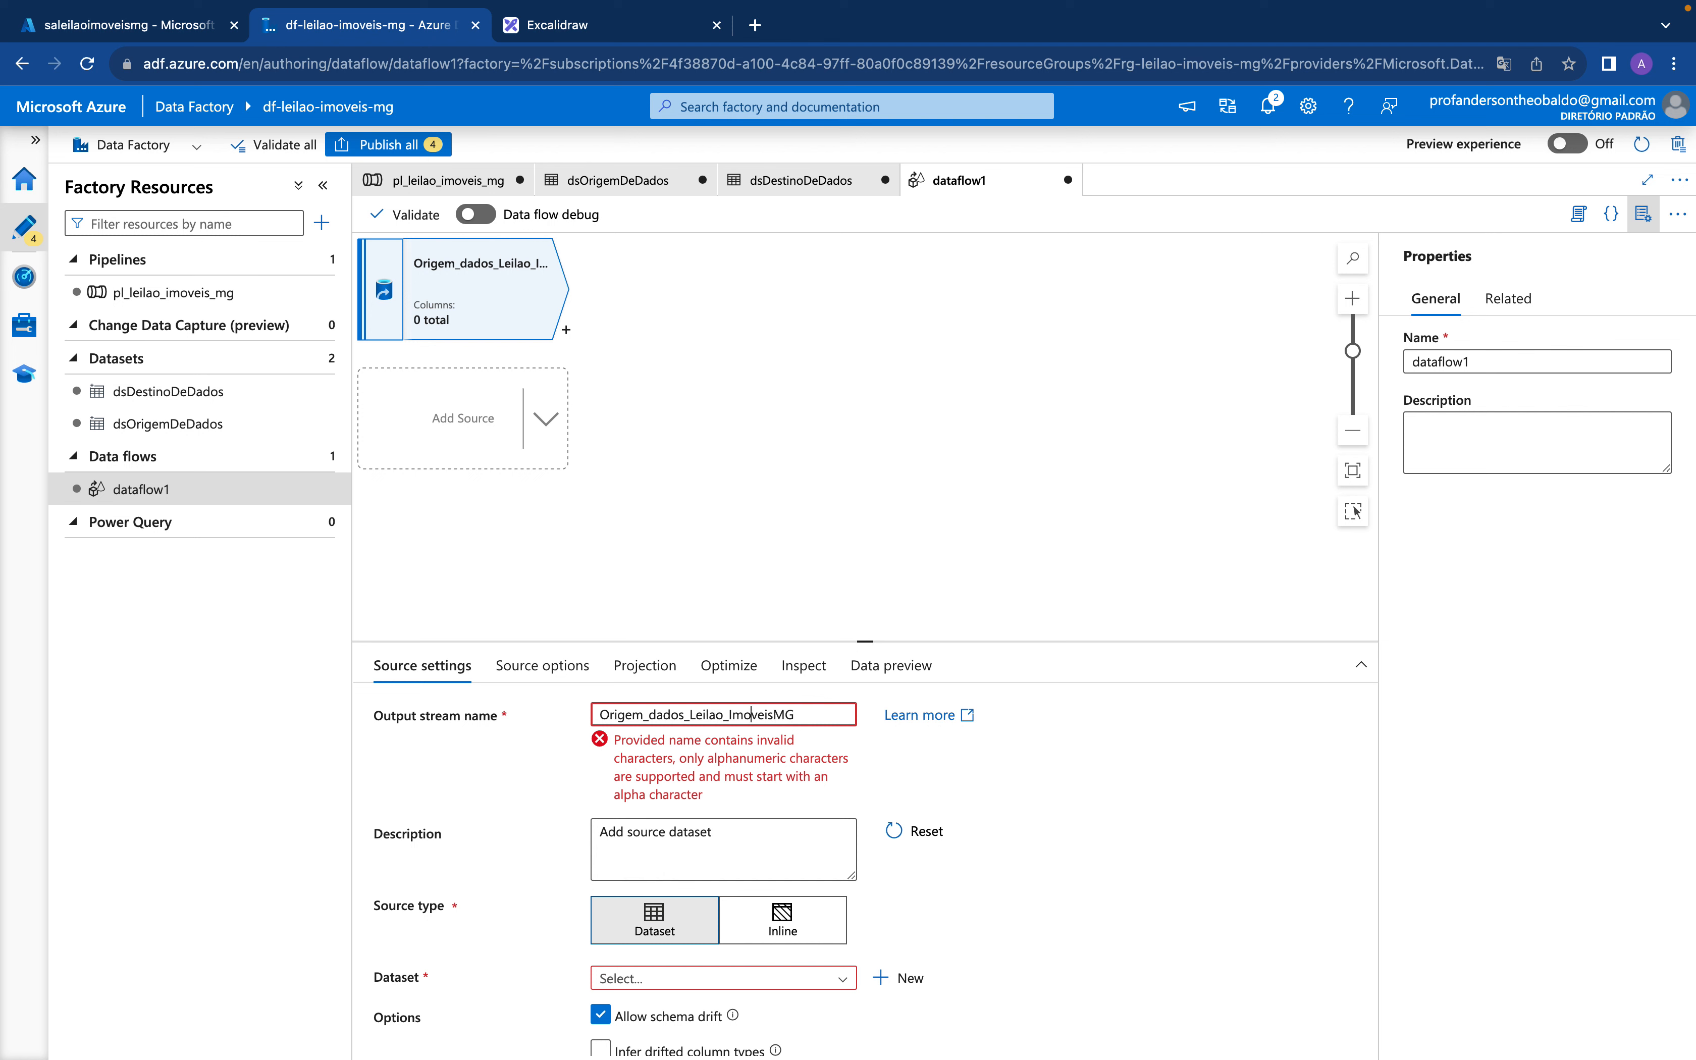
pyautogui.press('BackSpace')
pyautogui.press('BackSpace')
pyautogui.press('BackSpace')
pyautogui.press('BackSpace')
pyautogui.press('BackSpace')
pyautogui.press('BackSpace')
pyautogui.press('BackSpace')
pyautogui.press('BackSpace')
pyautogui.press('BackSpace')
pyautogui.press('BackSpace')
pyautogui.press('BackSpace')
pyautogui.press('BackSpace')
pyautogui.press('BackSpace')
pyautogui.press('BackSpace')
pyautogui.press('BackSpace')
pyautogui.press('BackSpace')
pyautogui.press('BackSpace')
pyautogui.press('BackSpace')
pyautogui.press('BackSpace')
pyautogui.press('BackSpace')
pyautogui.press('BackSpace')
pyautogui.press('BackSpace')
pyautogui.press('BackSpace')
pyautogui.press('BackSpace')
pyautogui.write('mDeDados')
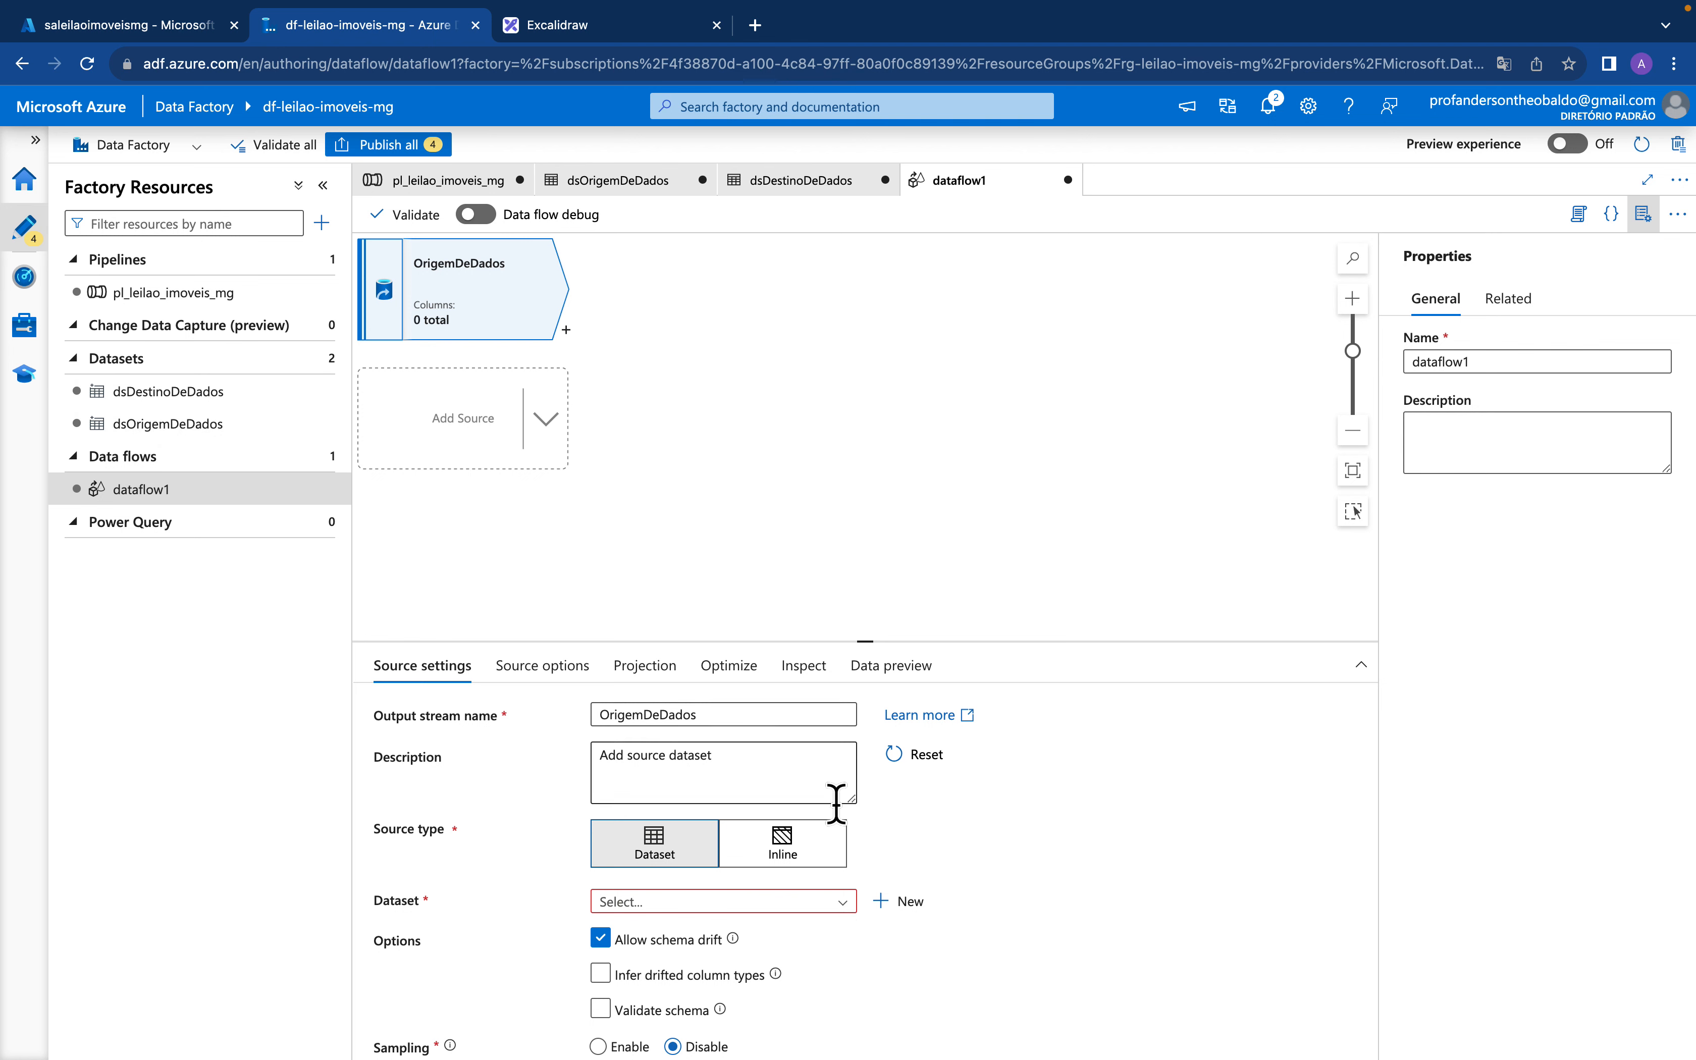
# Set the source's dataset to dsOrigemDeDados and look over its schema options
pyautogui.click(844, 904)
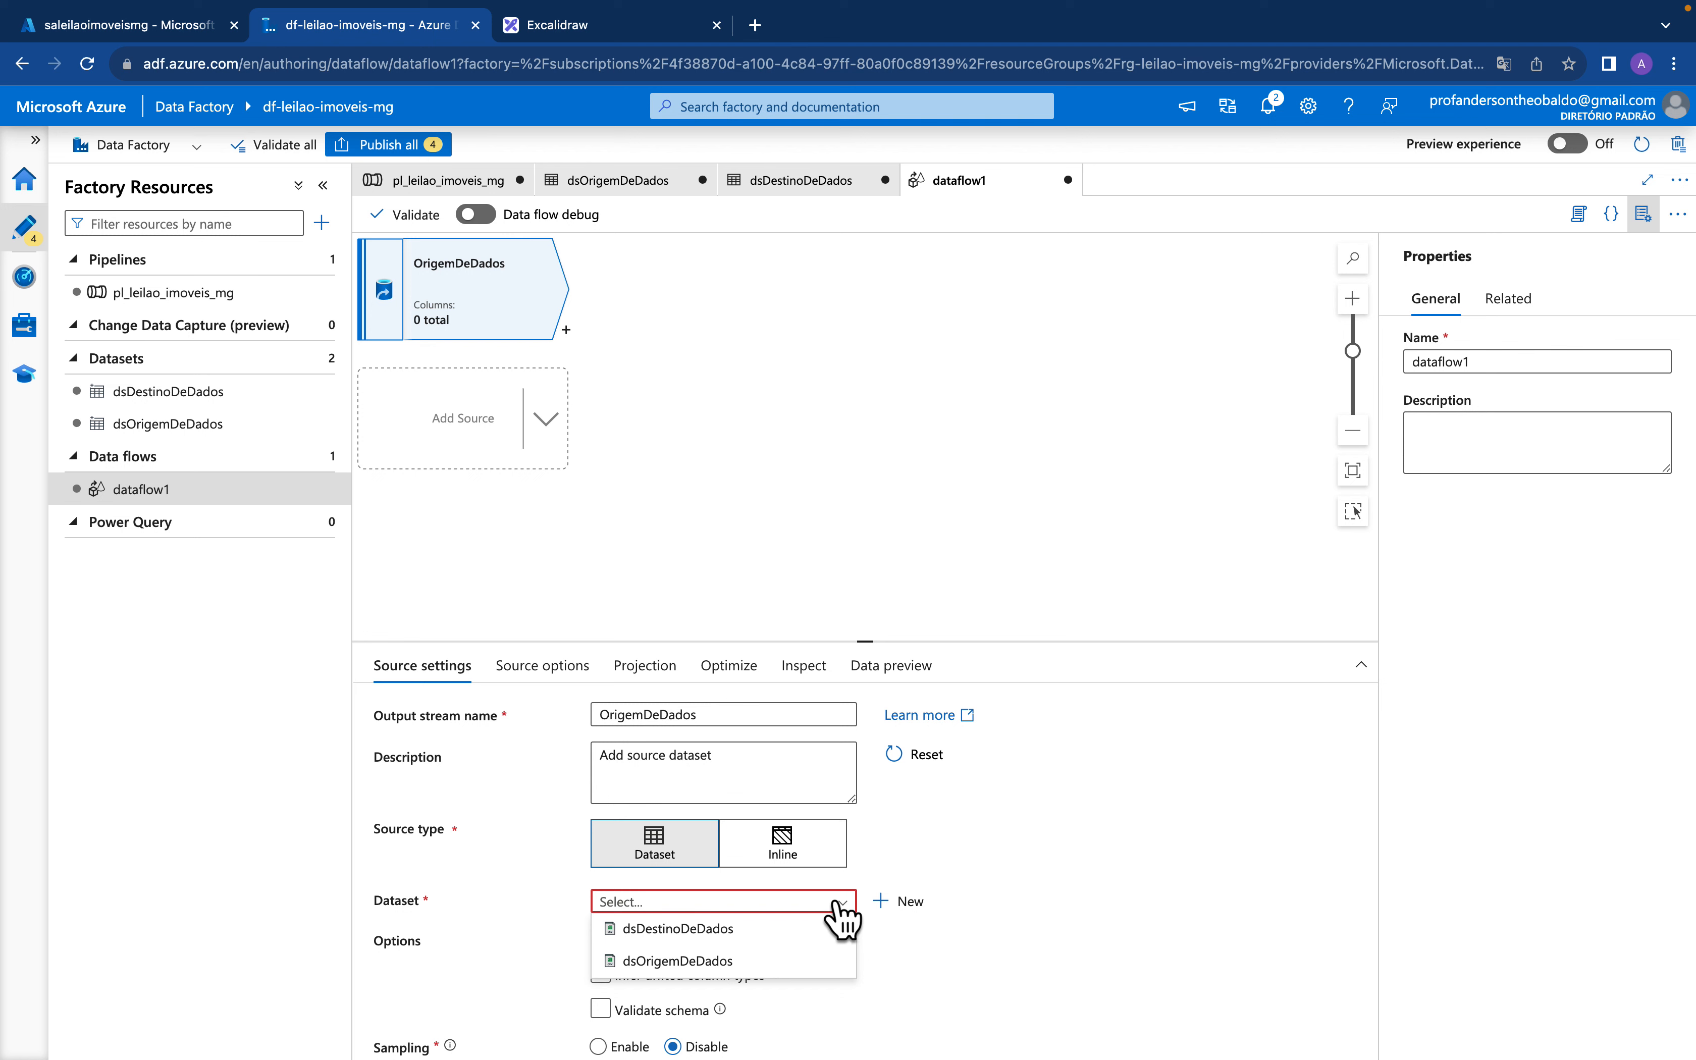
pyautogui.click(736, 962)
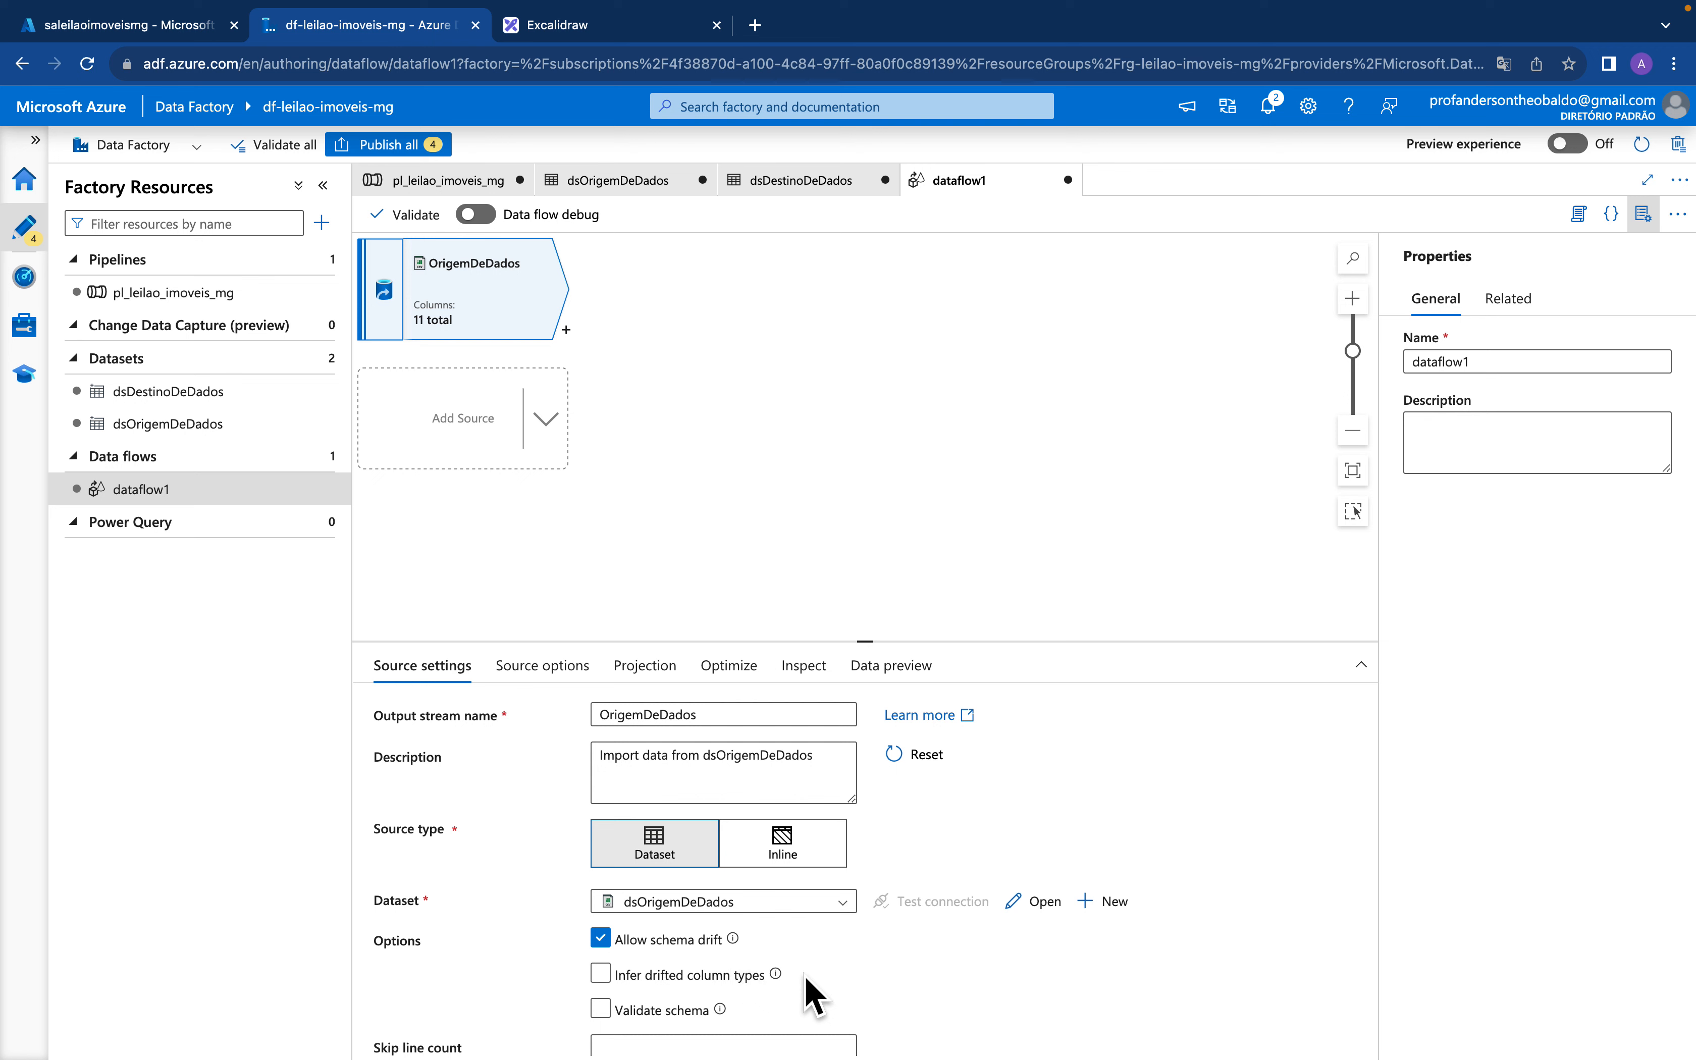
pyautogui.scroll(-1, 815, 995)
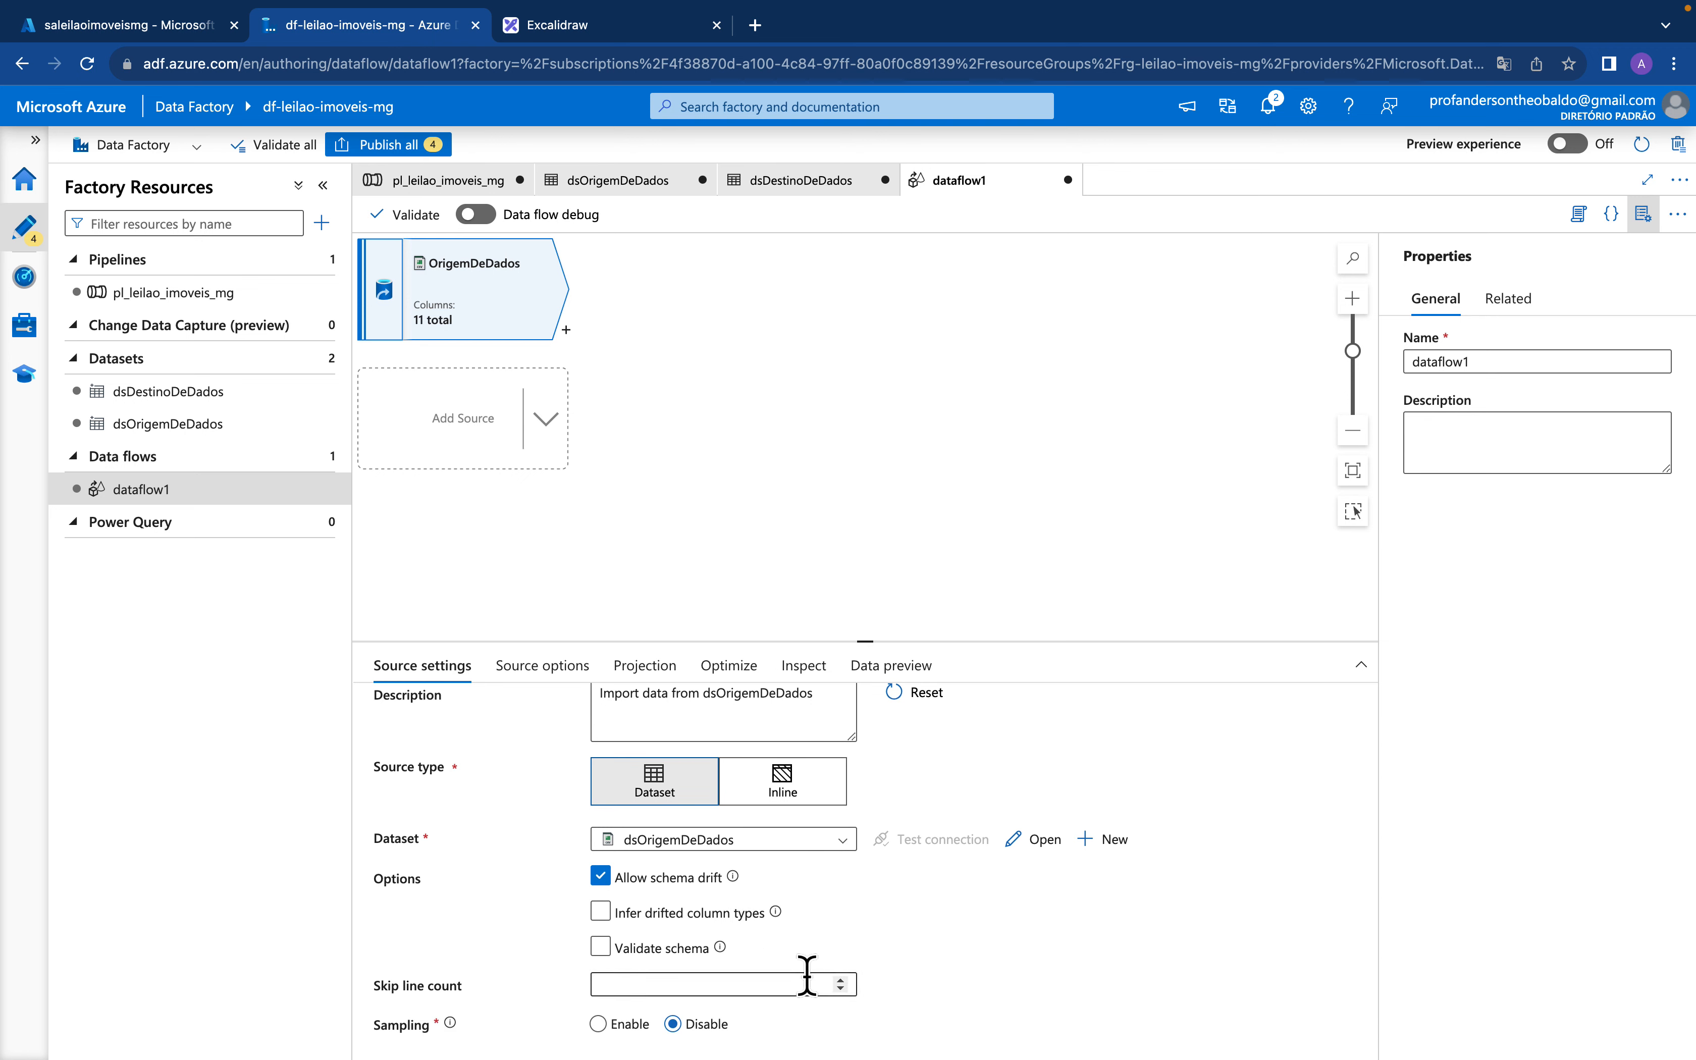
pyautogui.click(729, 945)
pyautogui.click(728, 945)
pyautogui.scroll(1, 1094, 739)
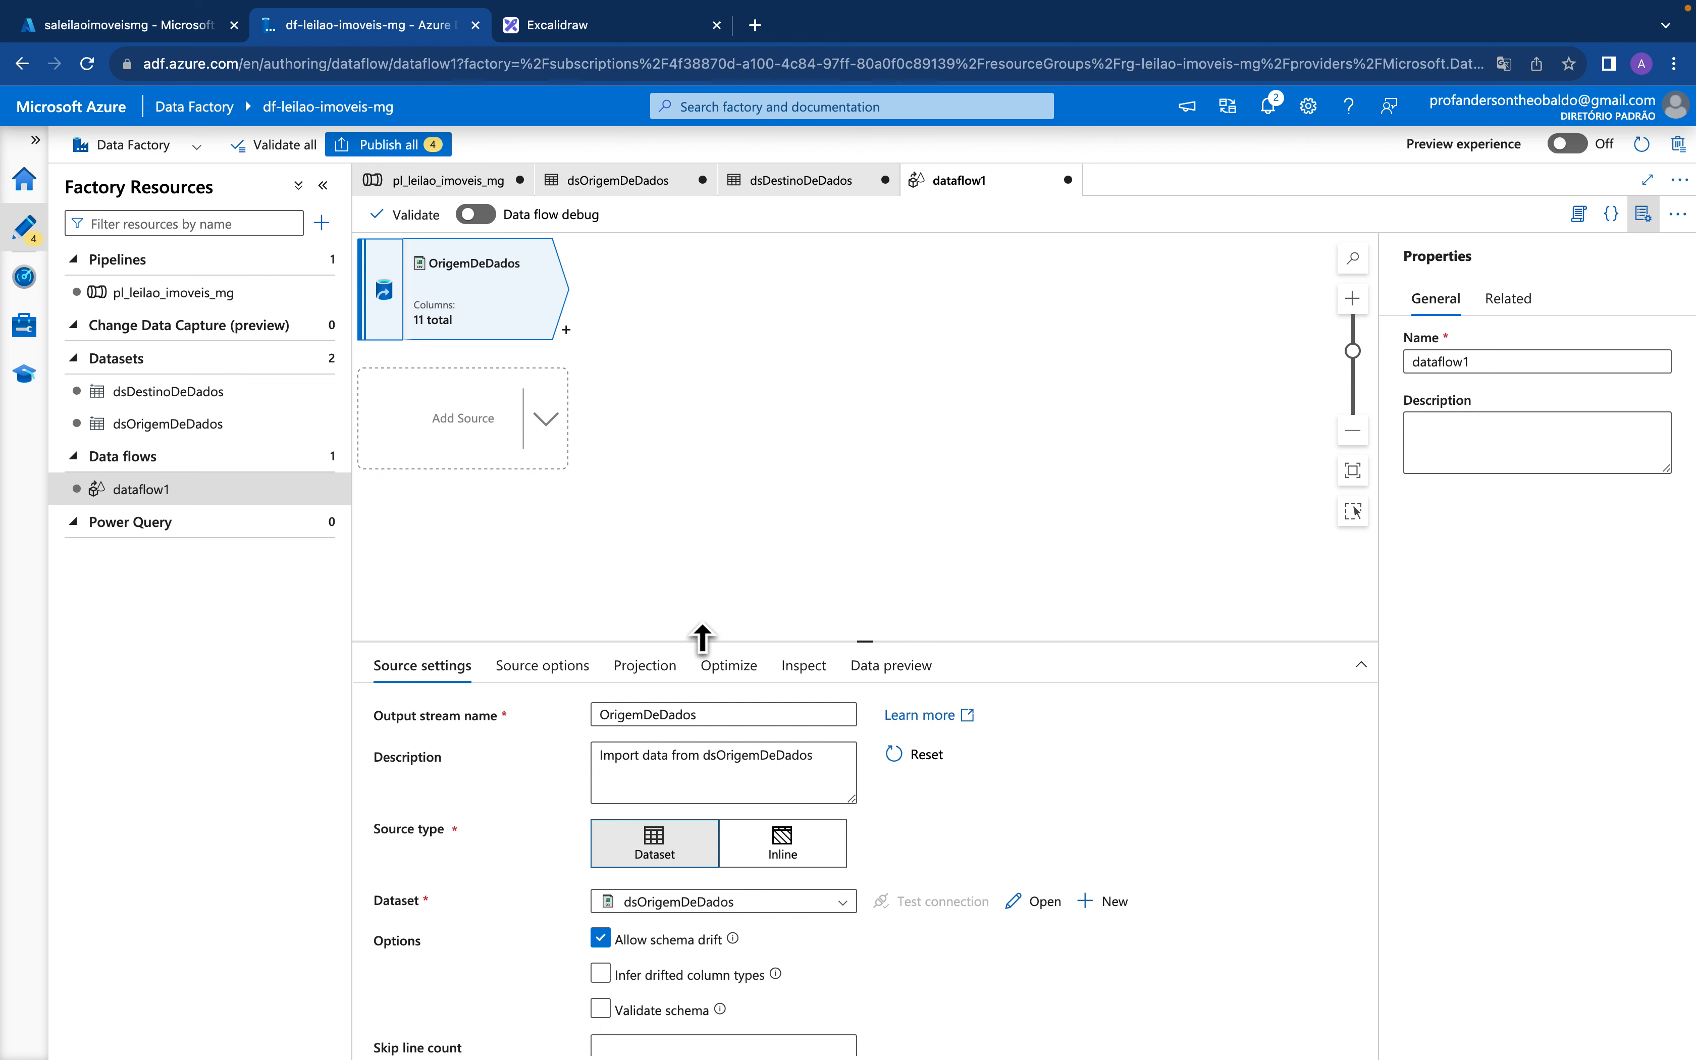
# Review the source options and projected column types, comparing the columns with the data in the Lista_imoveis_MG_ex 2 spreadsheet
pyautogui.click(552, 672)
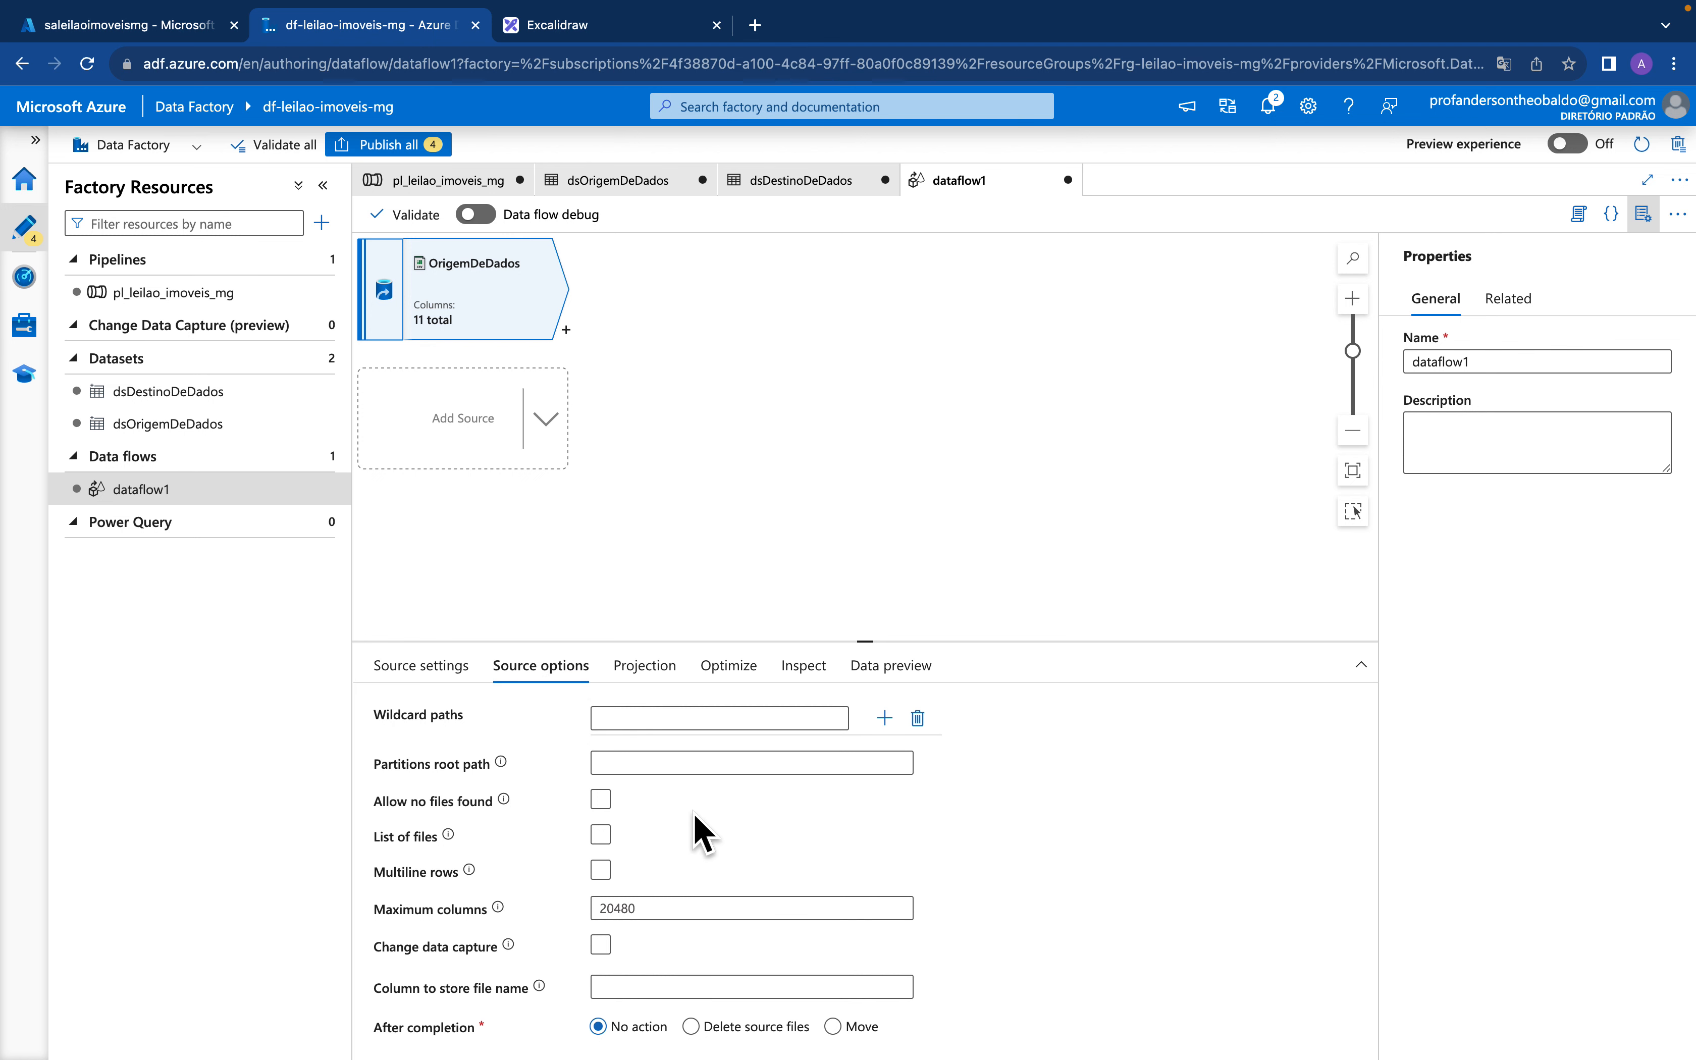
pyautogui.click(653, 674)
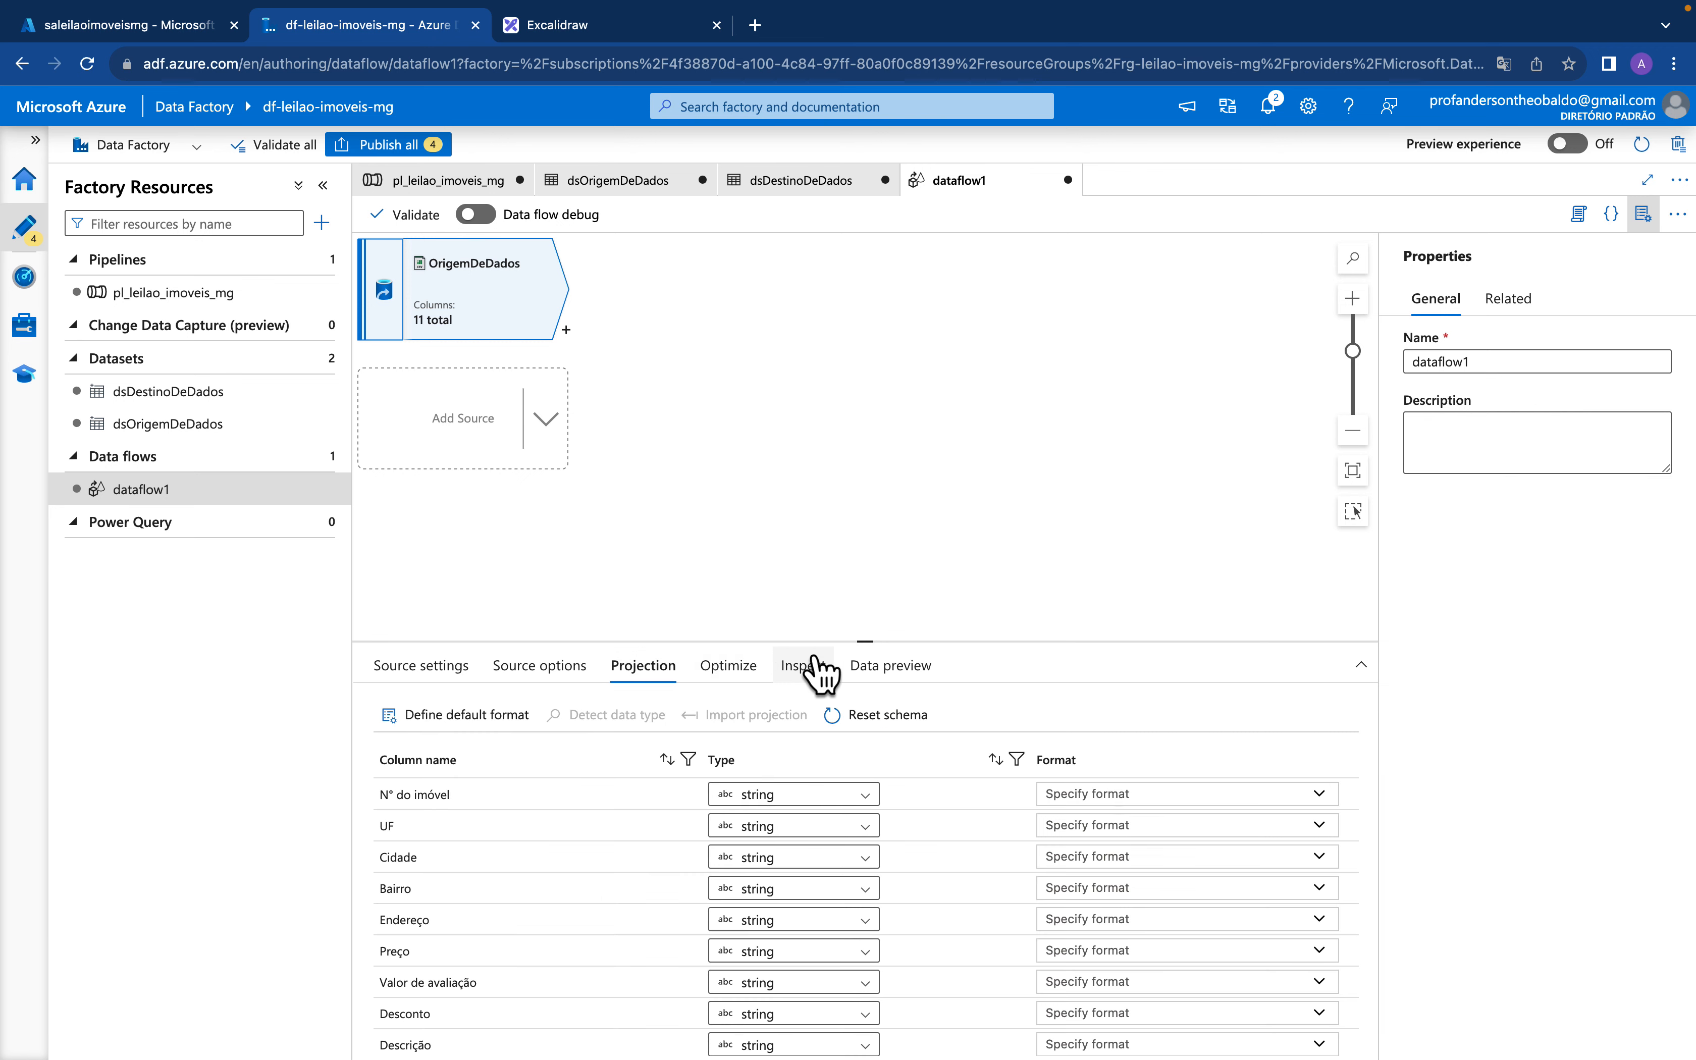
pyautogui.moveTo(871, 642); pyautogui.dragTo(866, 456)
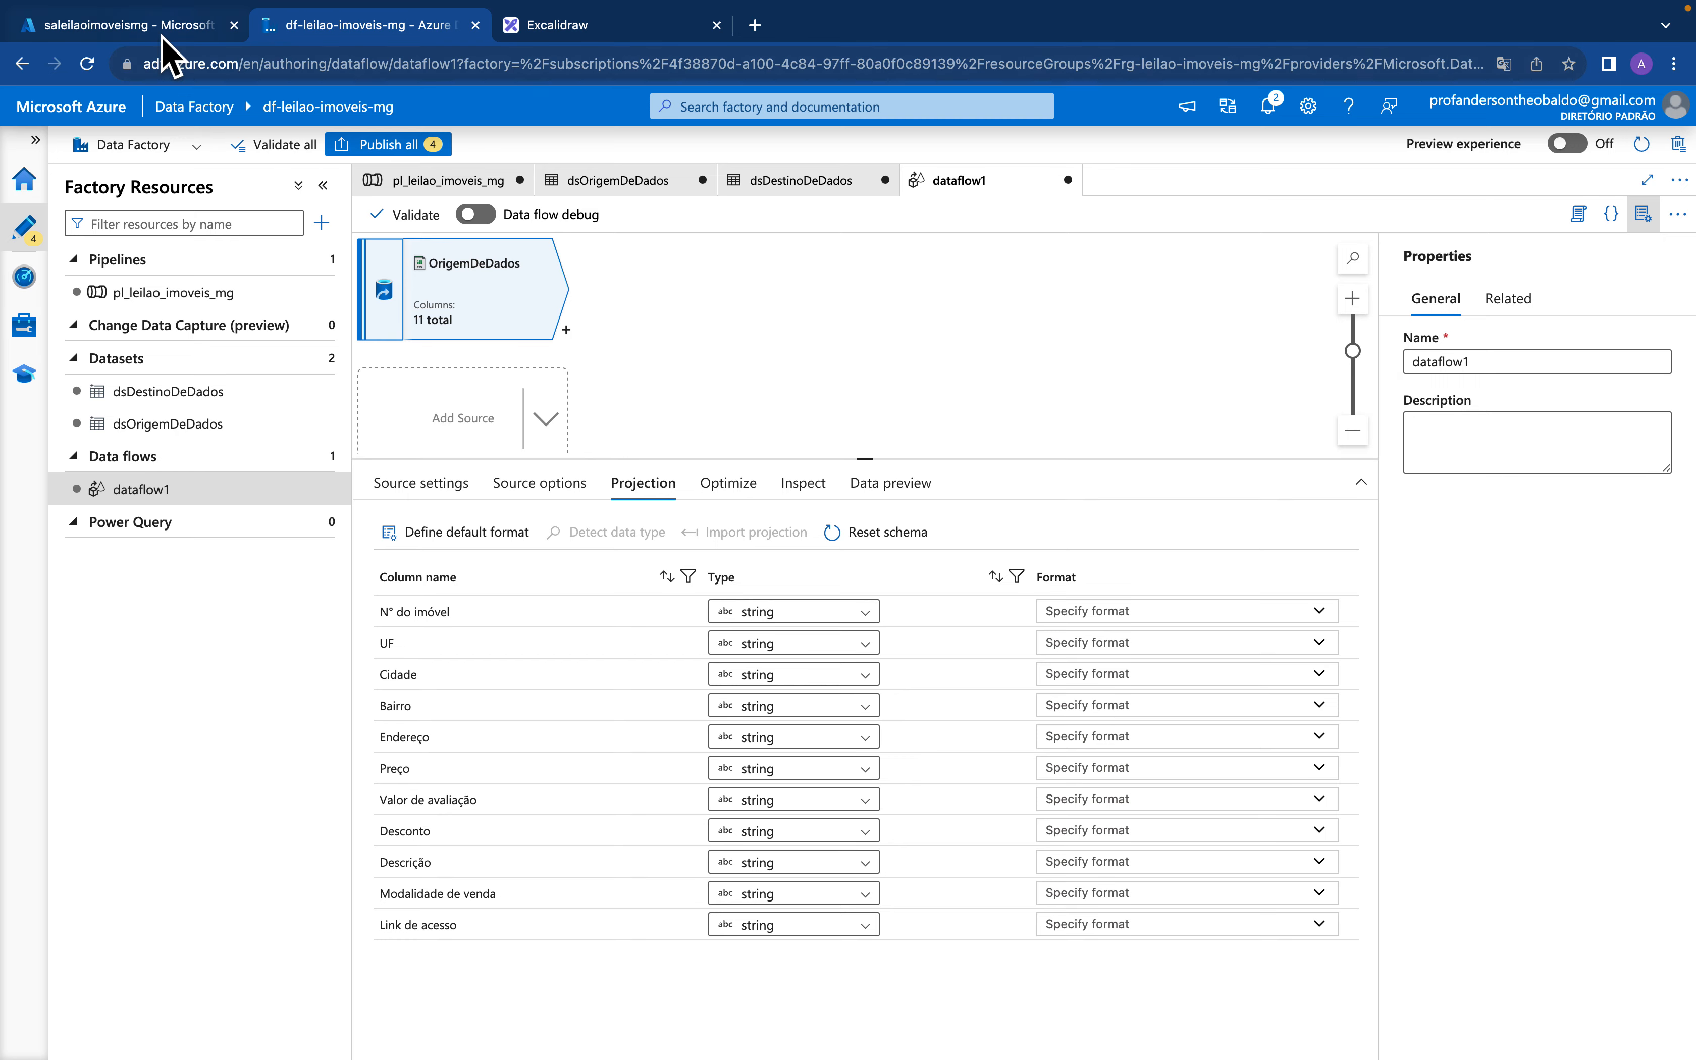
pyautogui.hotkey('ctrl', 'Left')
pyautogui.hotkey('ctrl', 'Right')
pyautogui.hotkey('ctrl', 'Right')
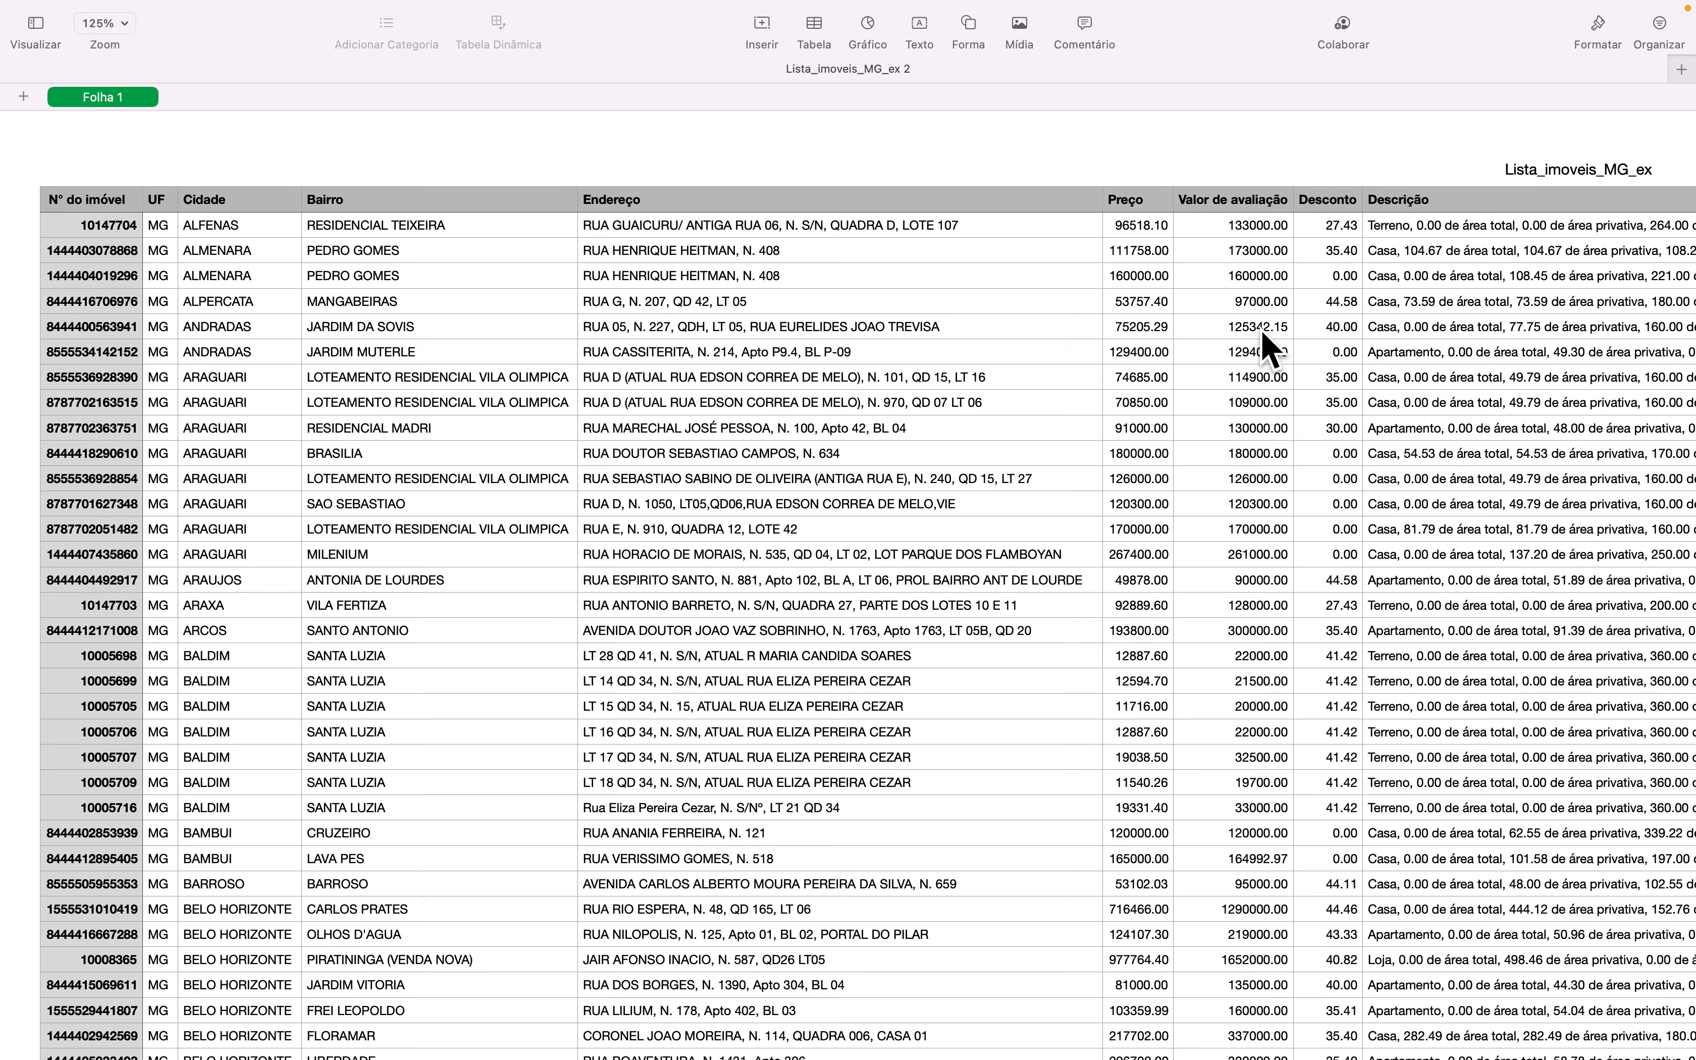
pyautogui.hotkey('ctrl', 'Left')
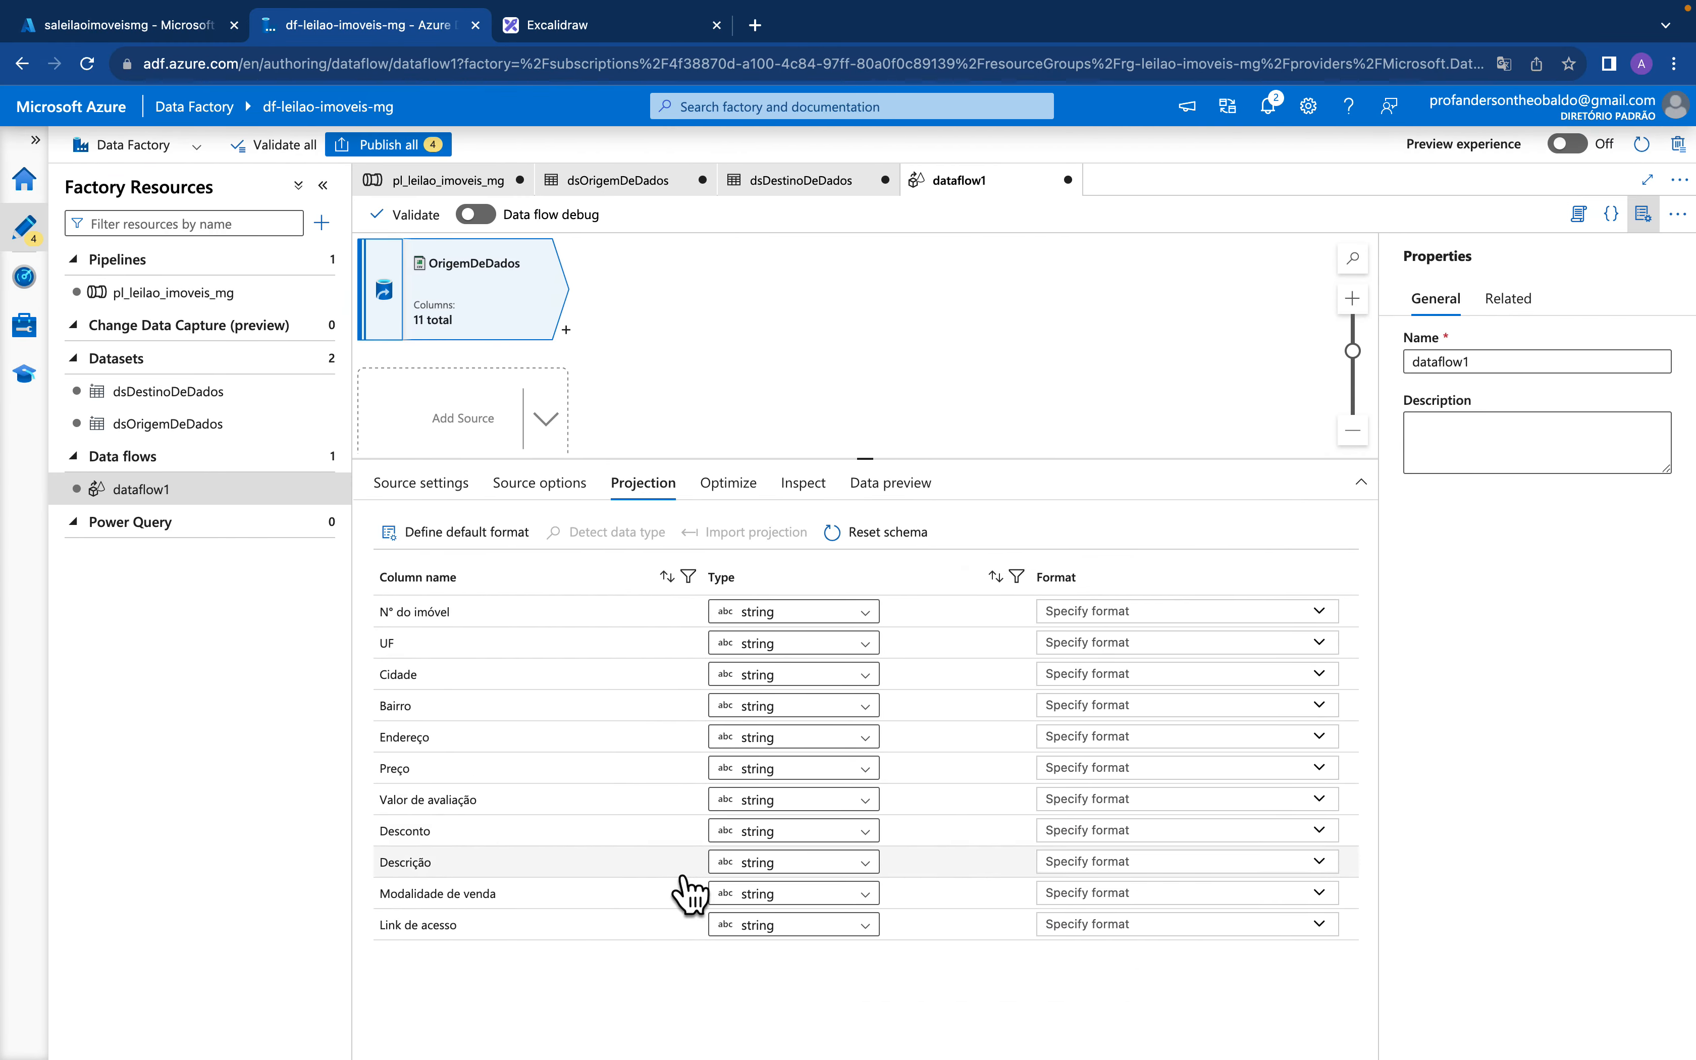
# Enable Infer drifted column types for the source and reset the schema of its projection
pyautogui.click(447, 485)
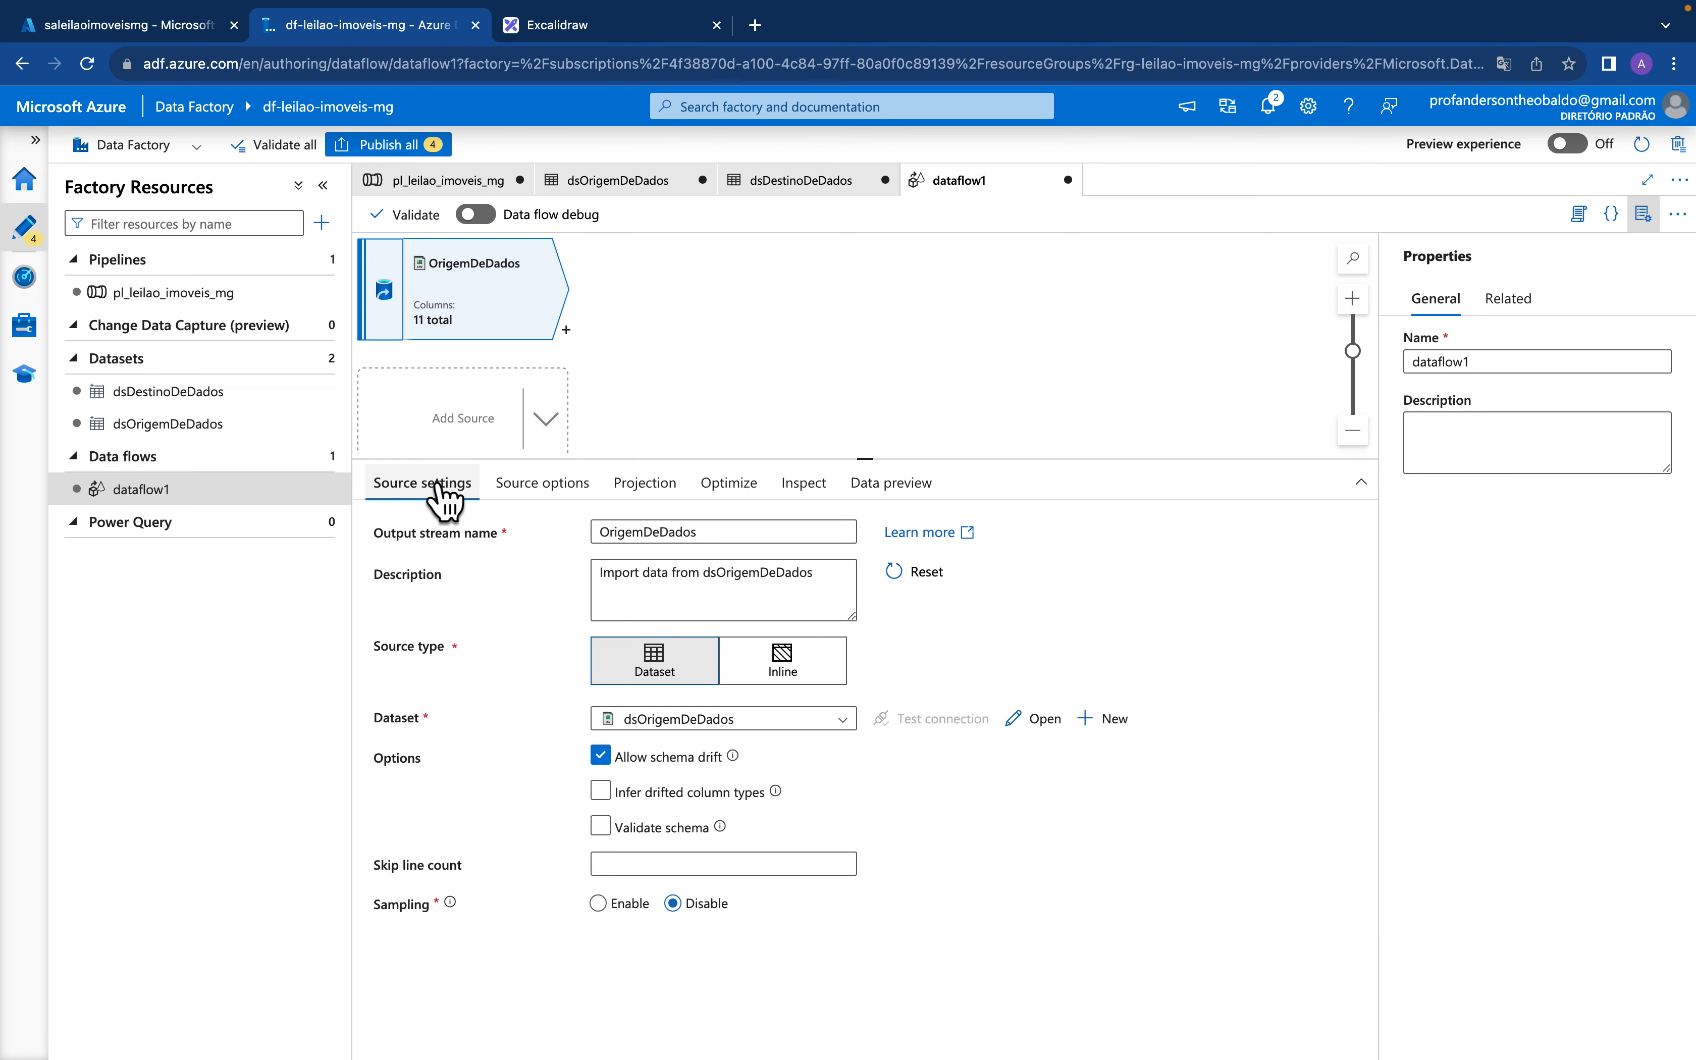
pyautogui.click(601, 828)
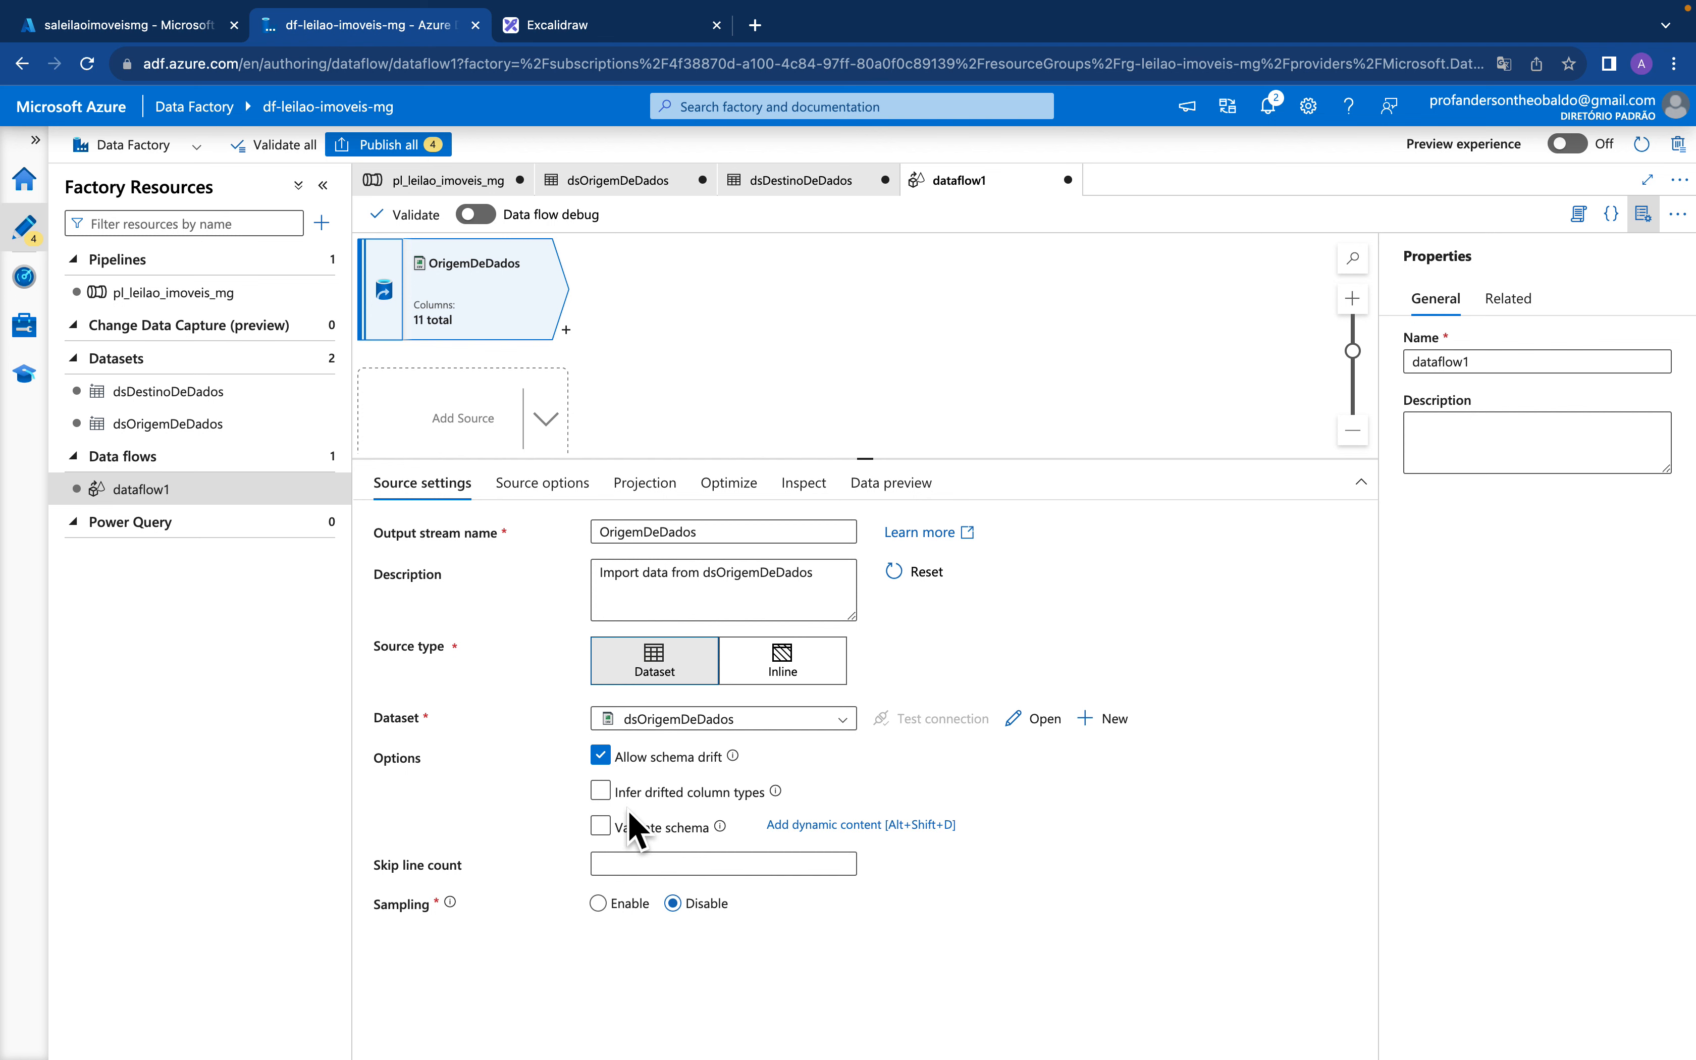
pyautogui.click(600, 793)
pyautogui.click(599, 796)
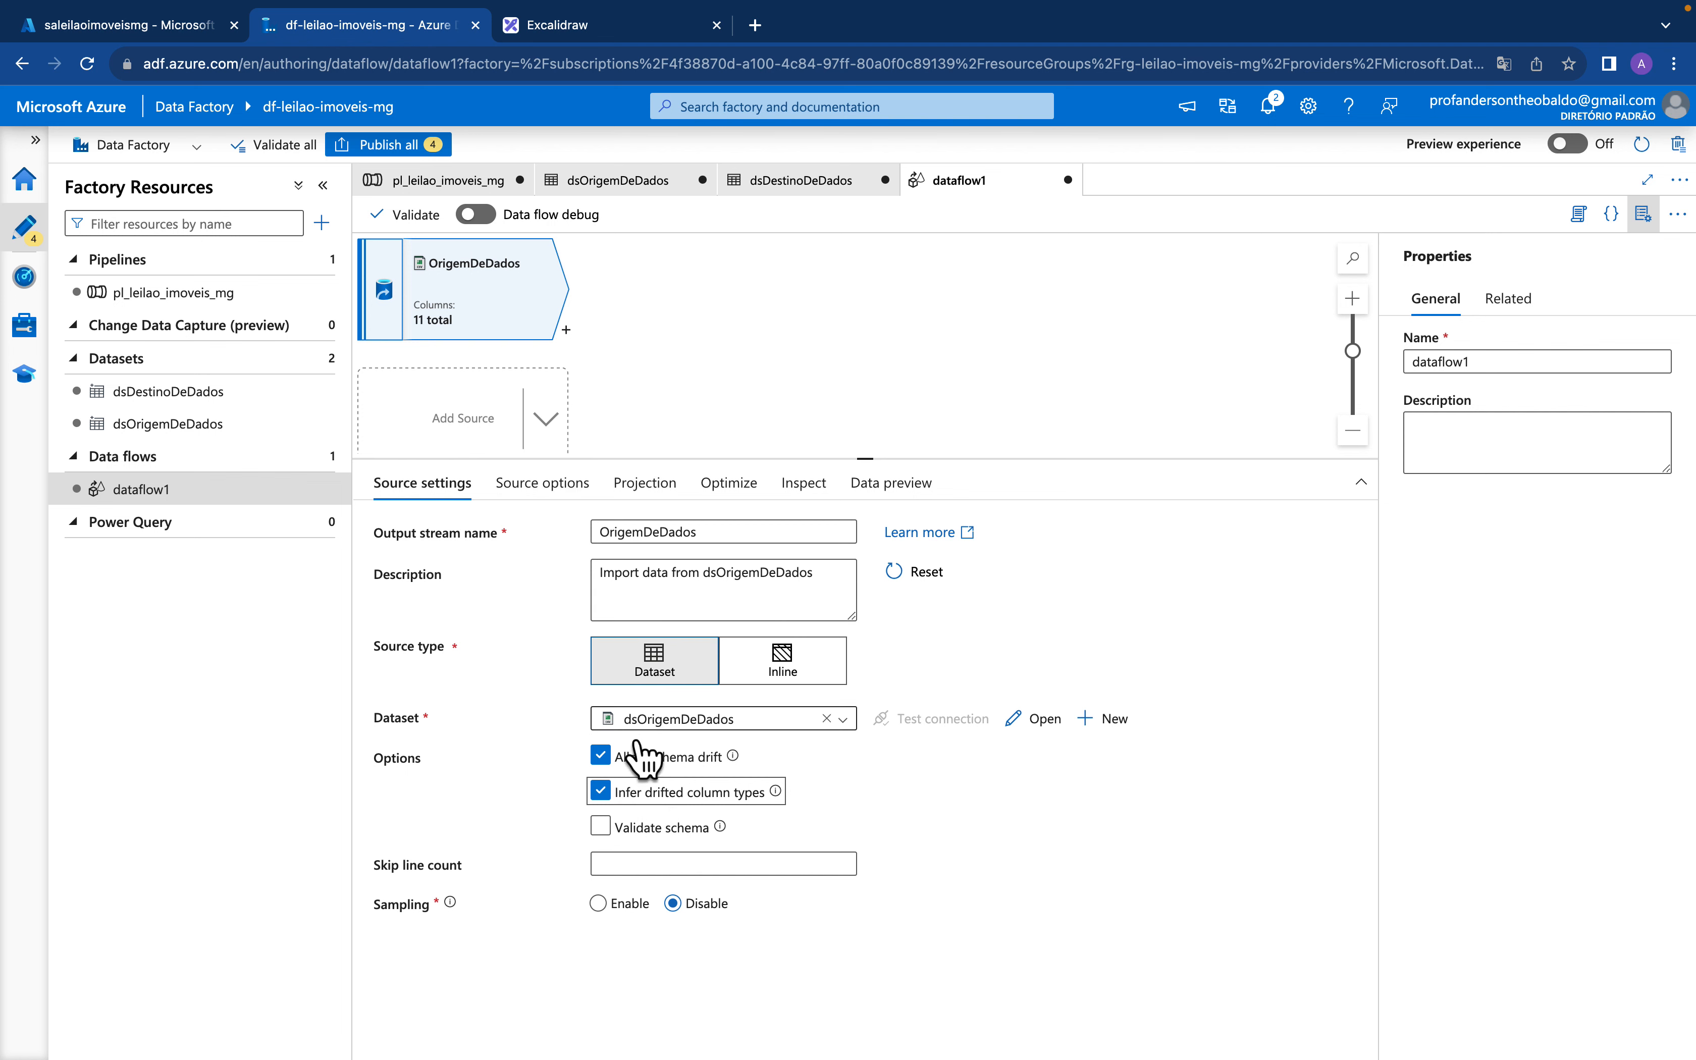
pyautogui.click(652, 483)
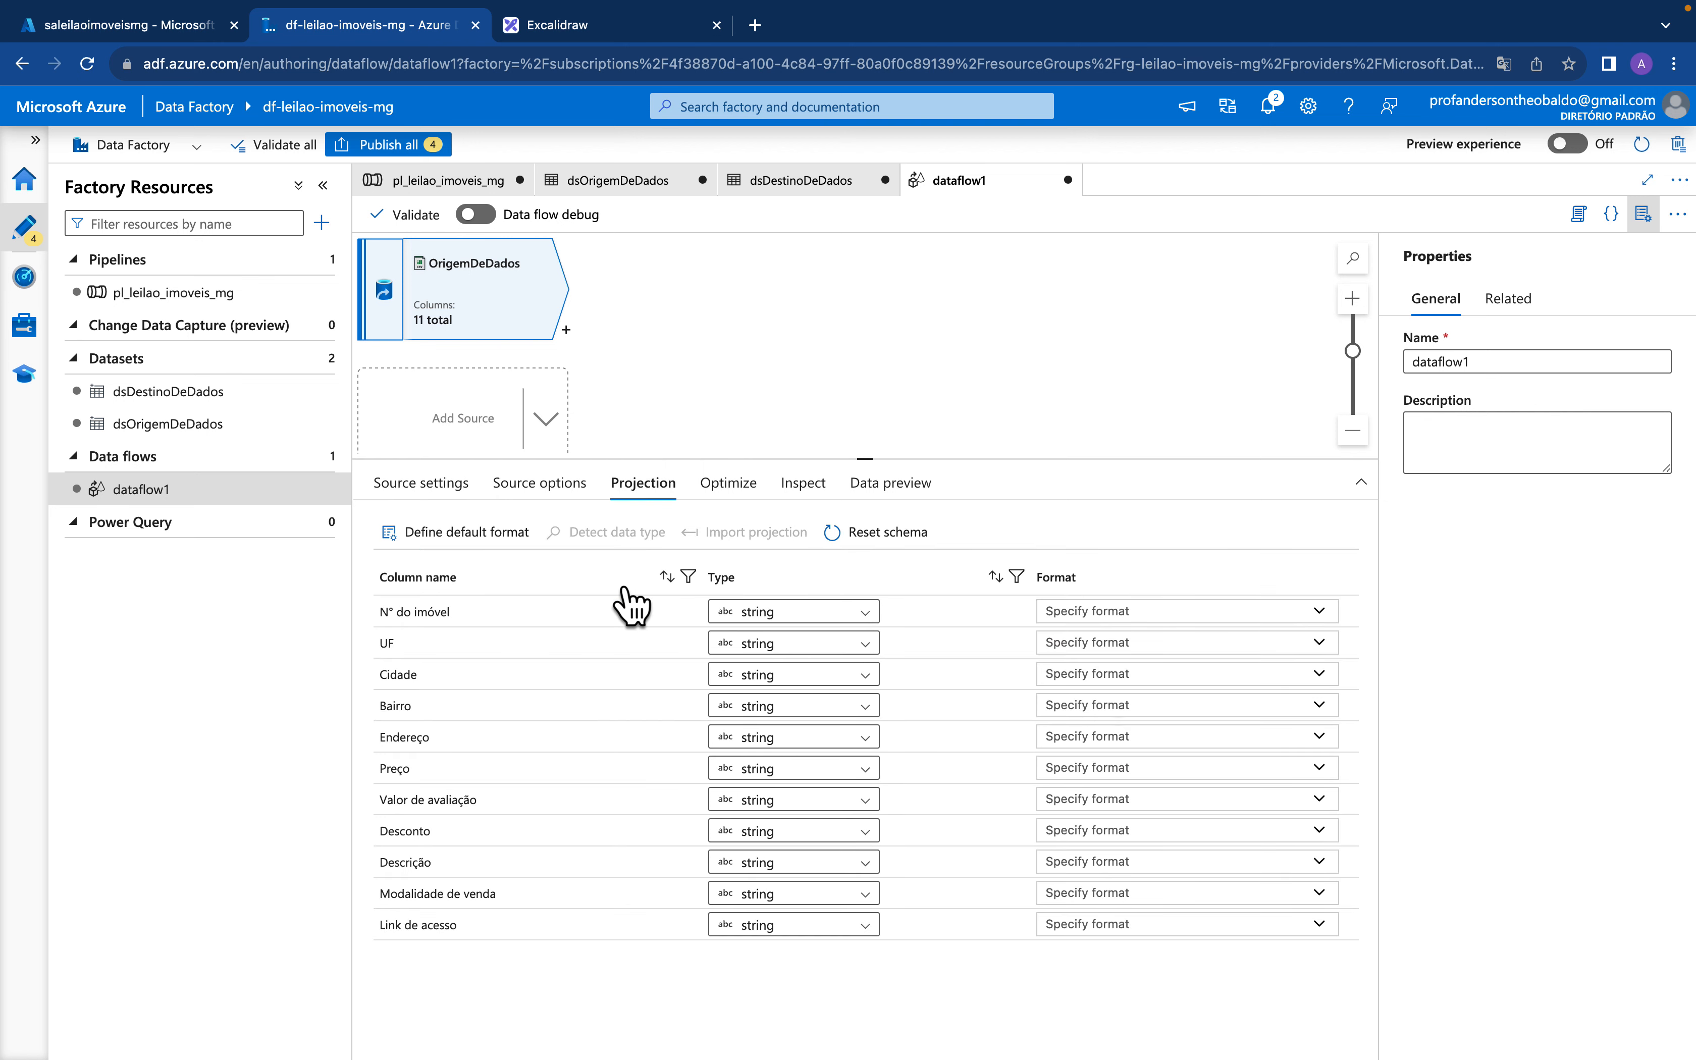
pyautogui.click(867, 534)
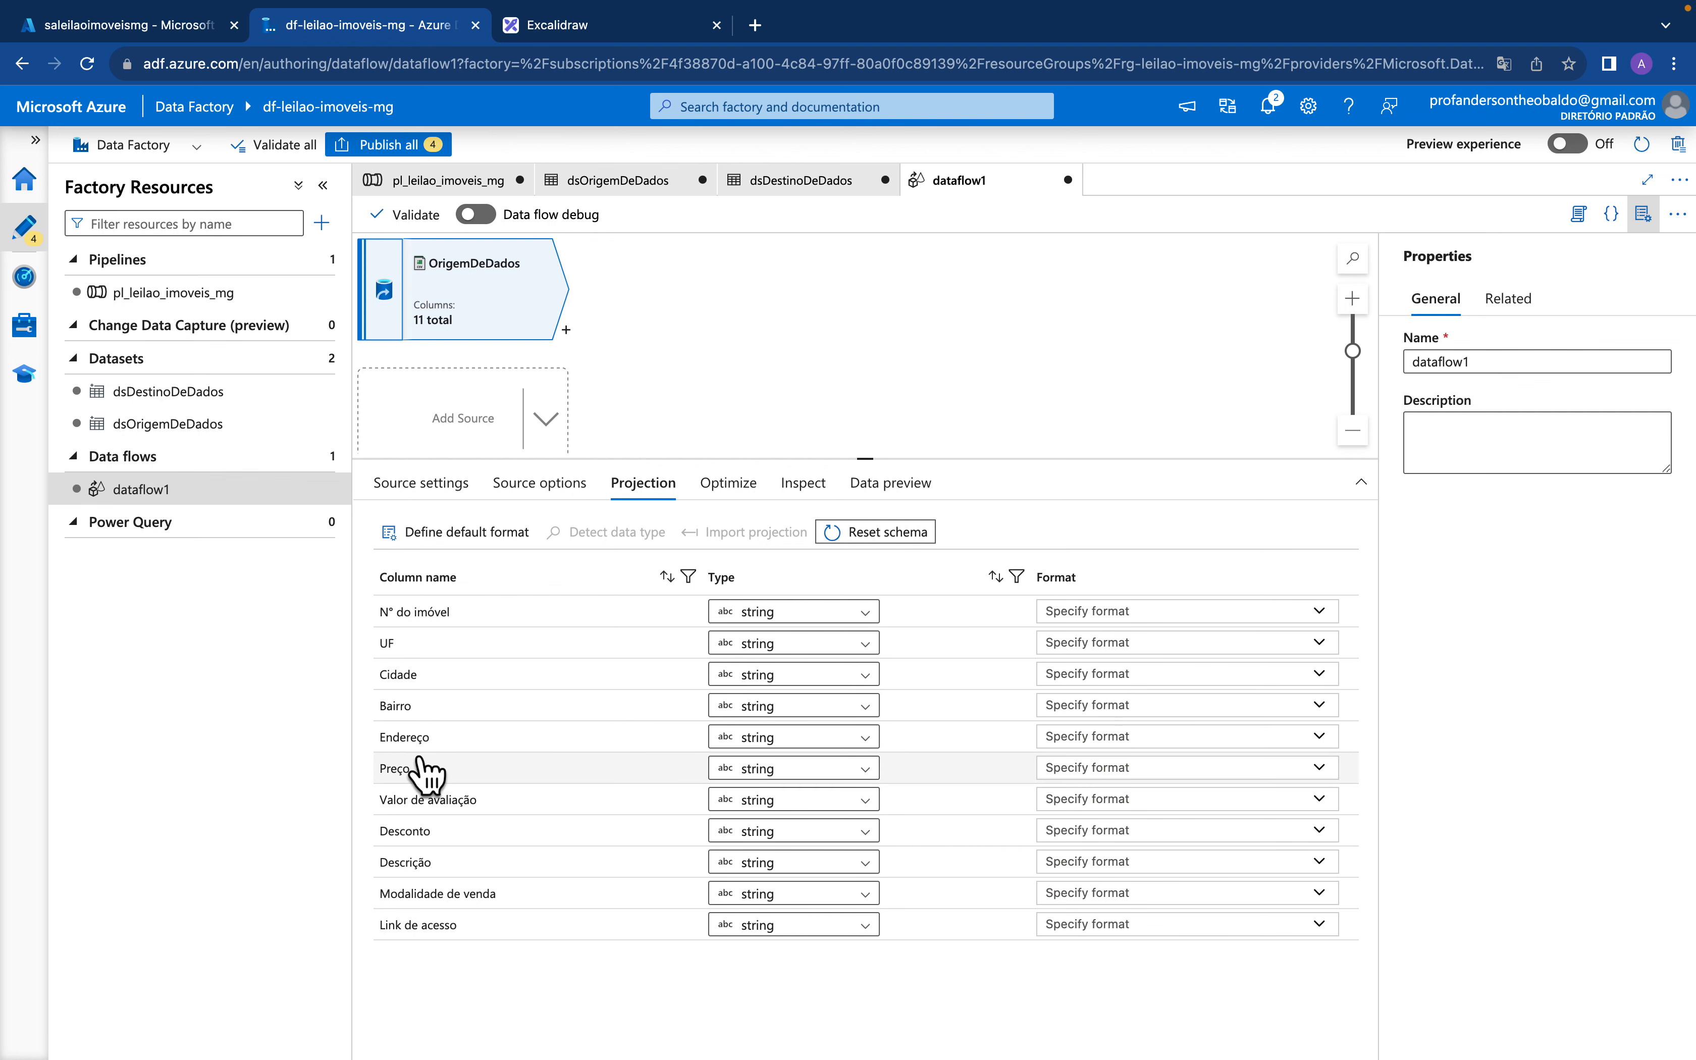
# Set the projection type of the Preço, Valor de avaliação and Desconto columns to double
pyautogui.click(866, 770)
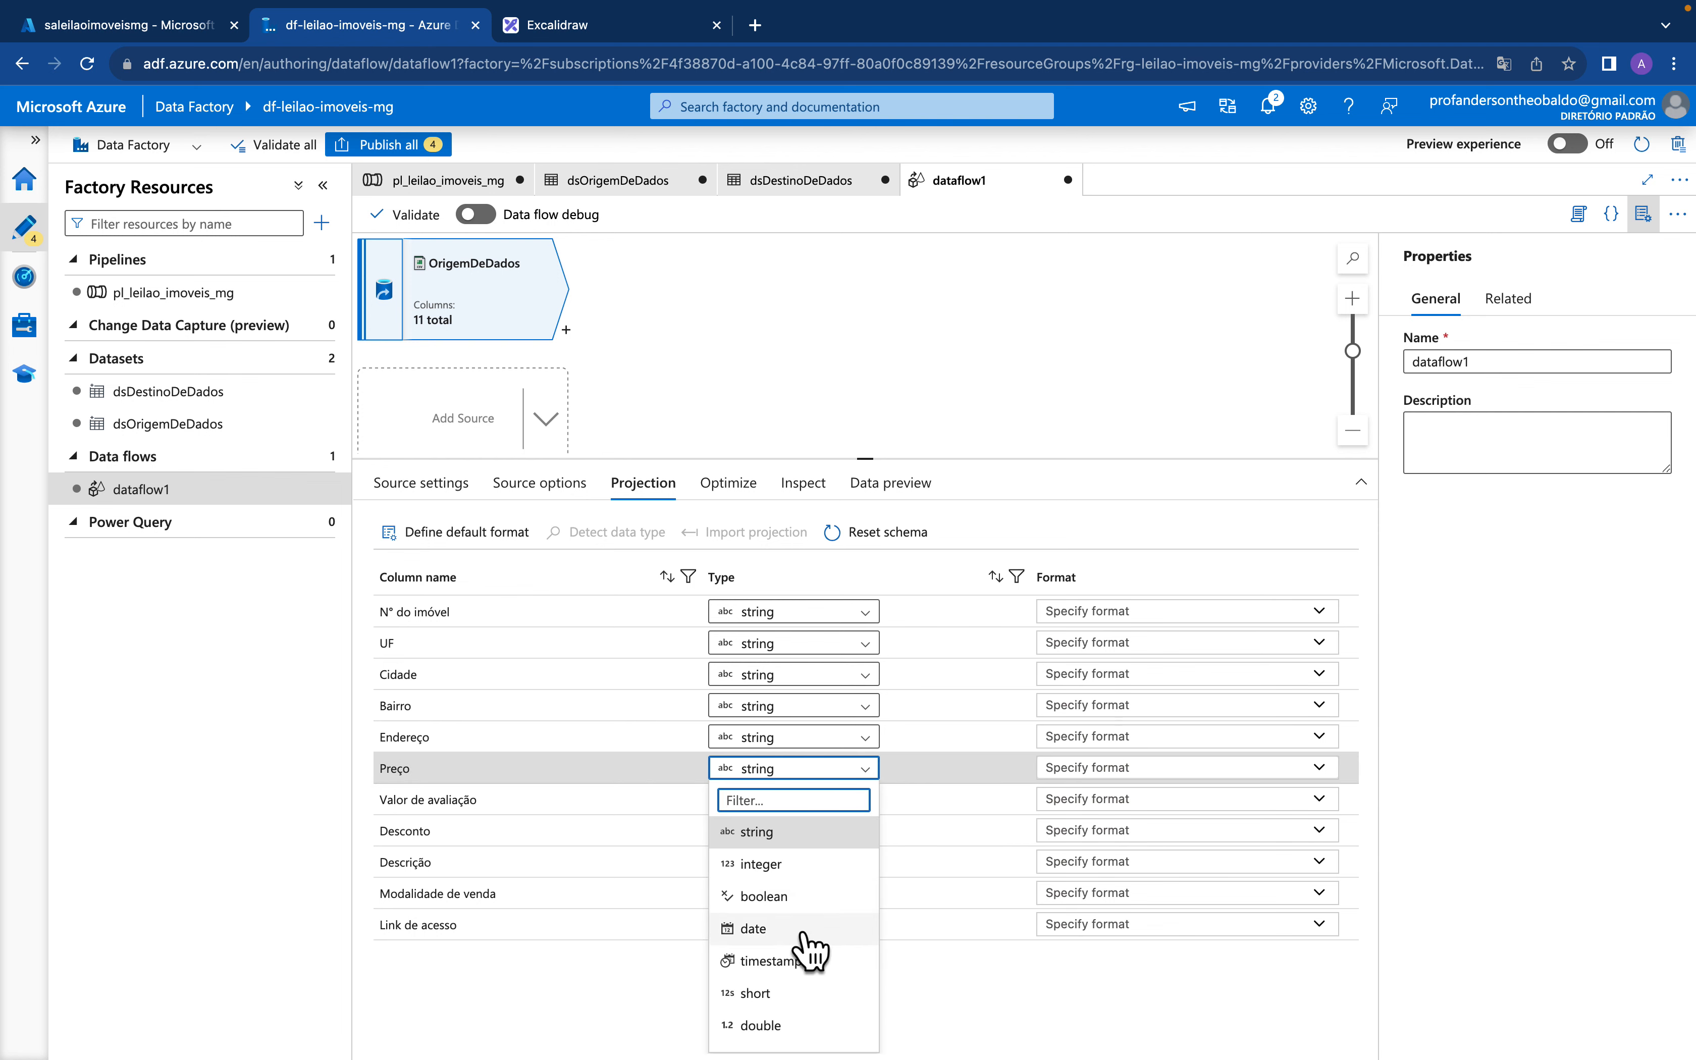
pyautogui.scroll(-1, 806, 950)
pyautogui.click(771, 994)
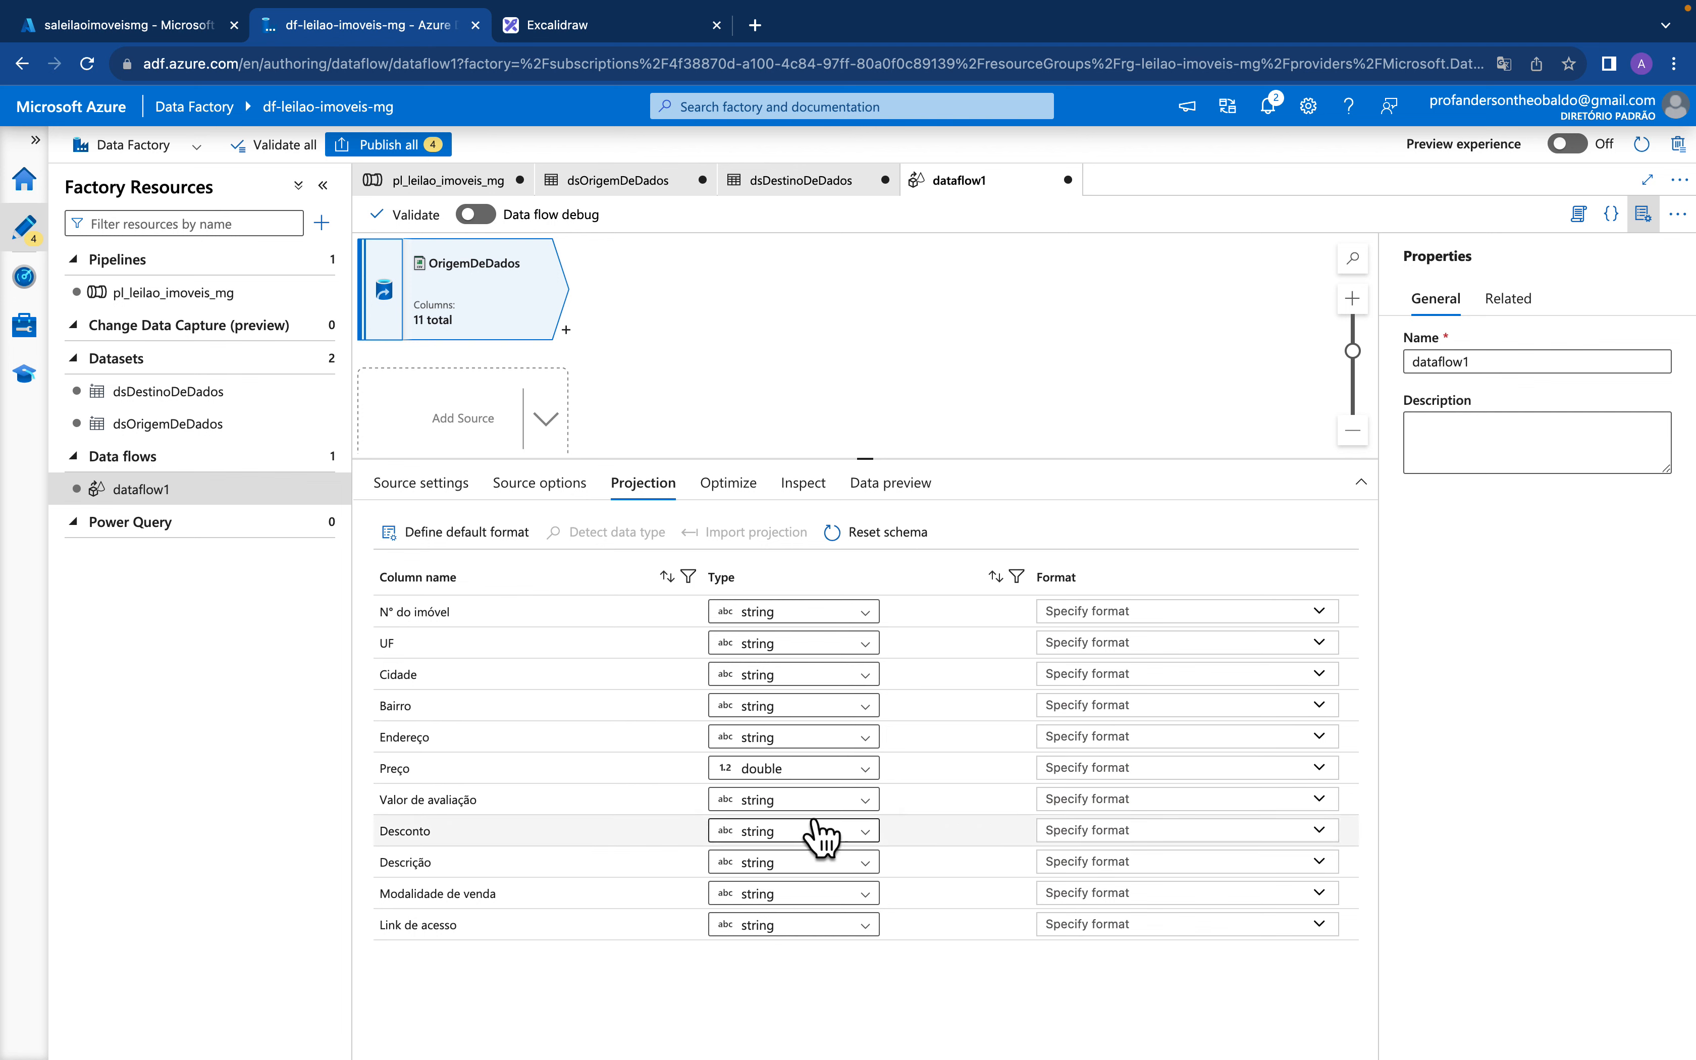
pyautogui.click(818, 802)
pyautogui.scroll(-3, 799, 982)
pyautogui.click(777, 970)
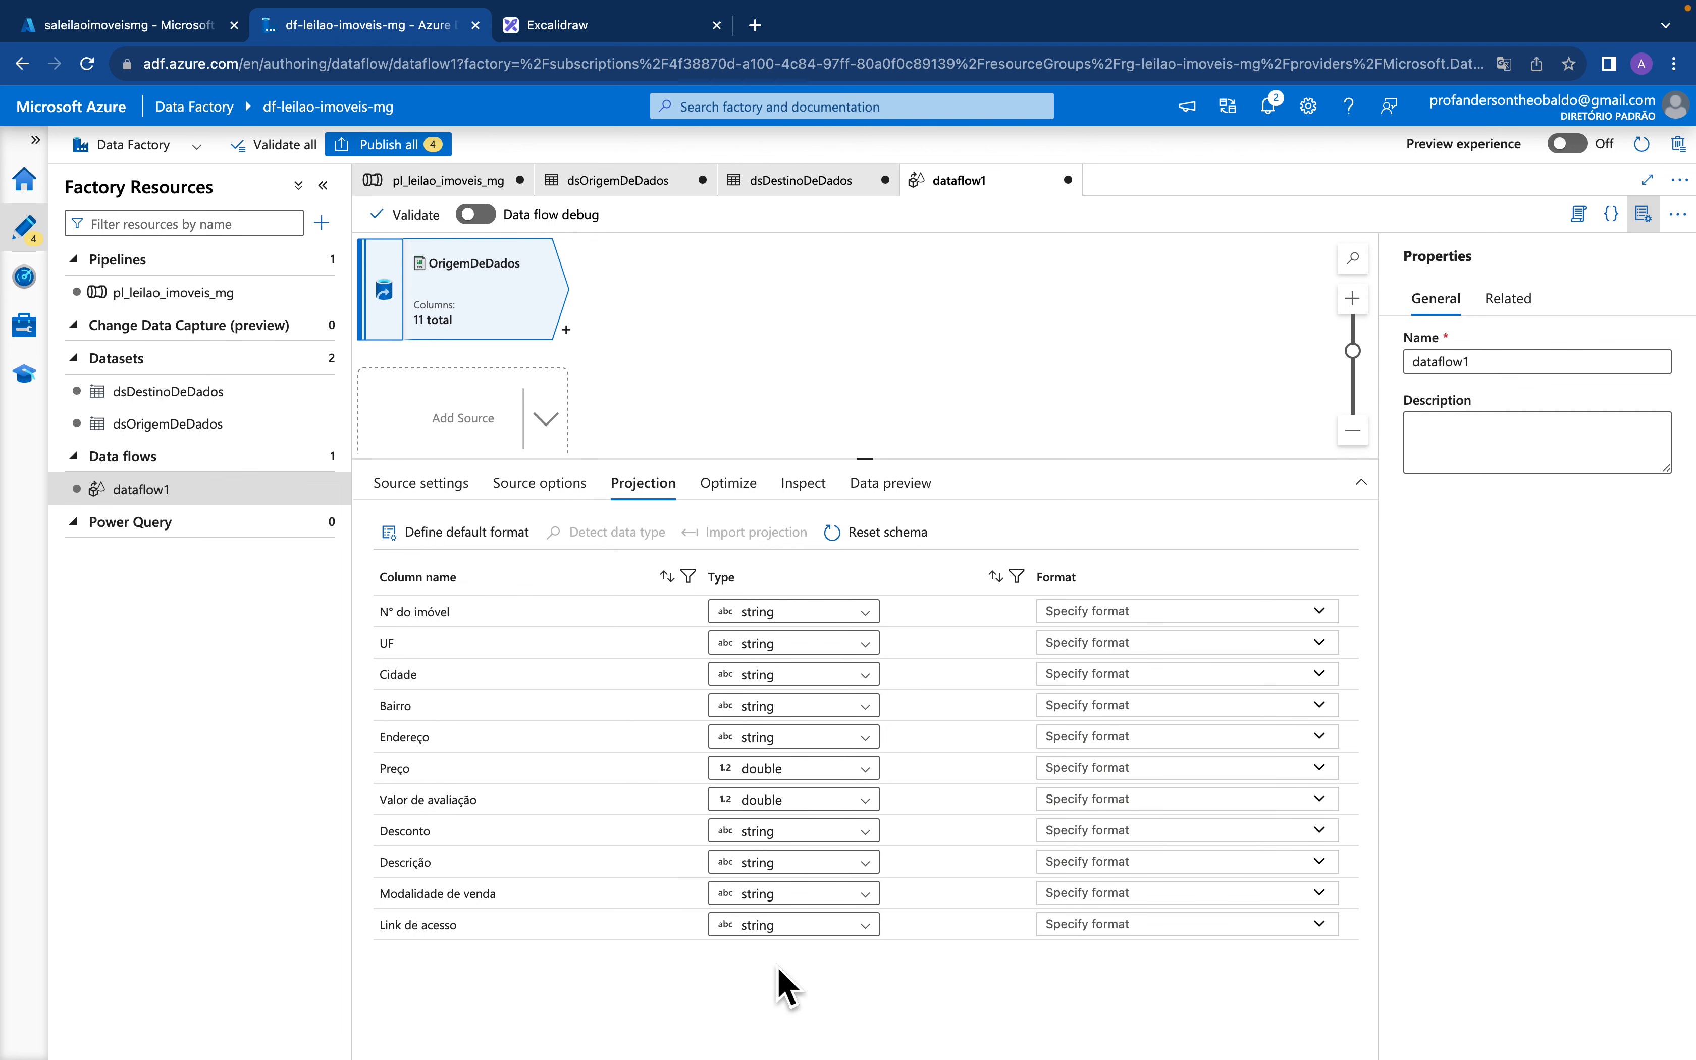
pyautogui.click(774, 837)
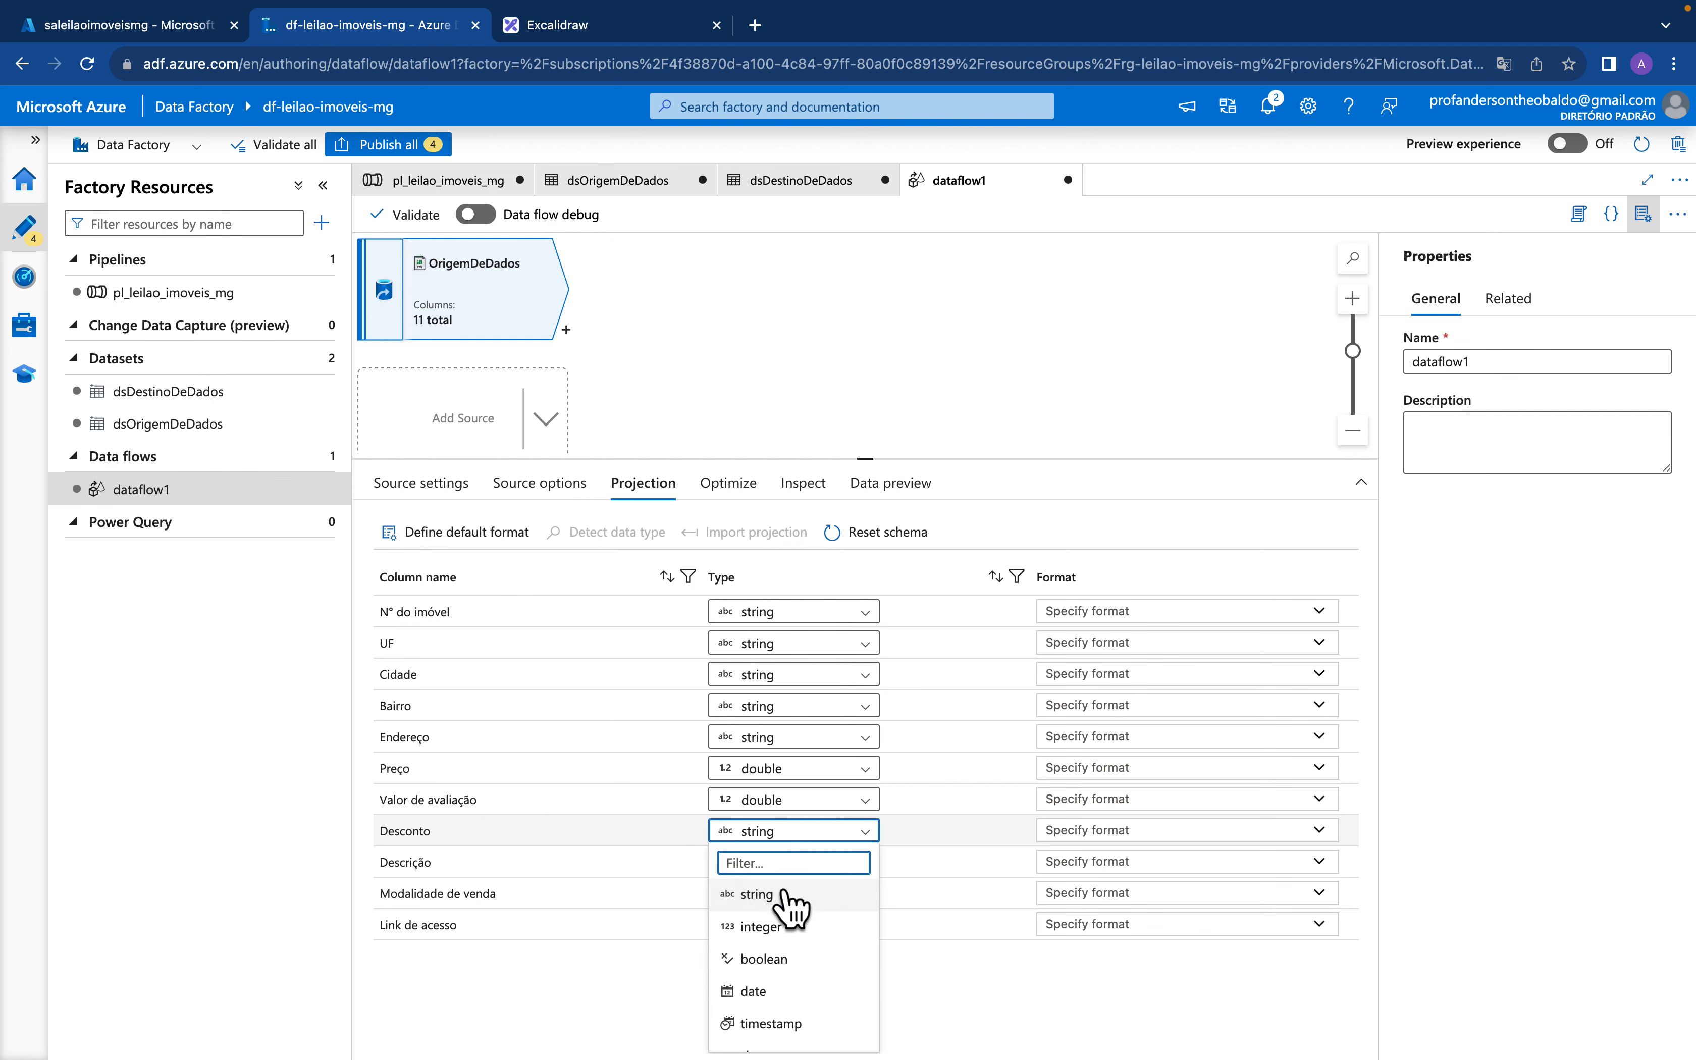
pyautogui.scroll(-5, 785, 981)
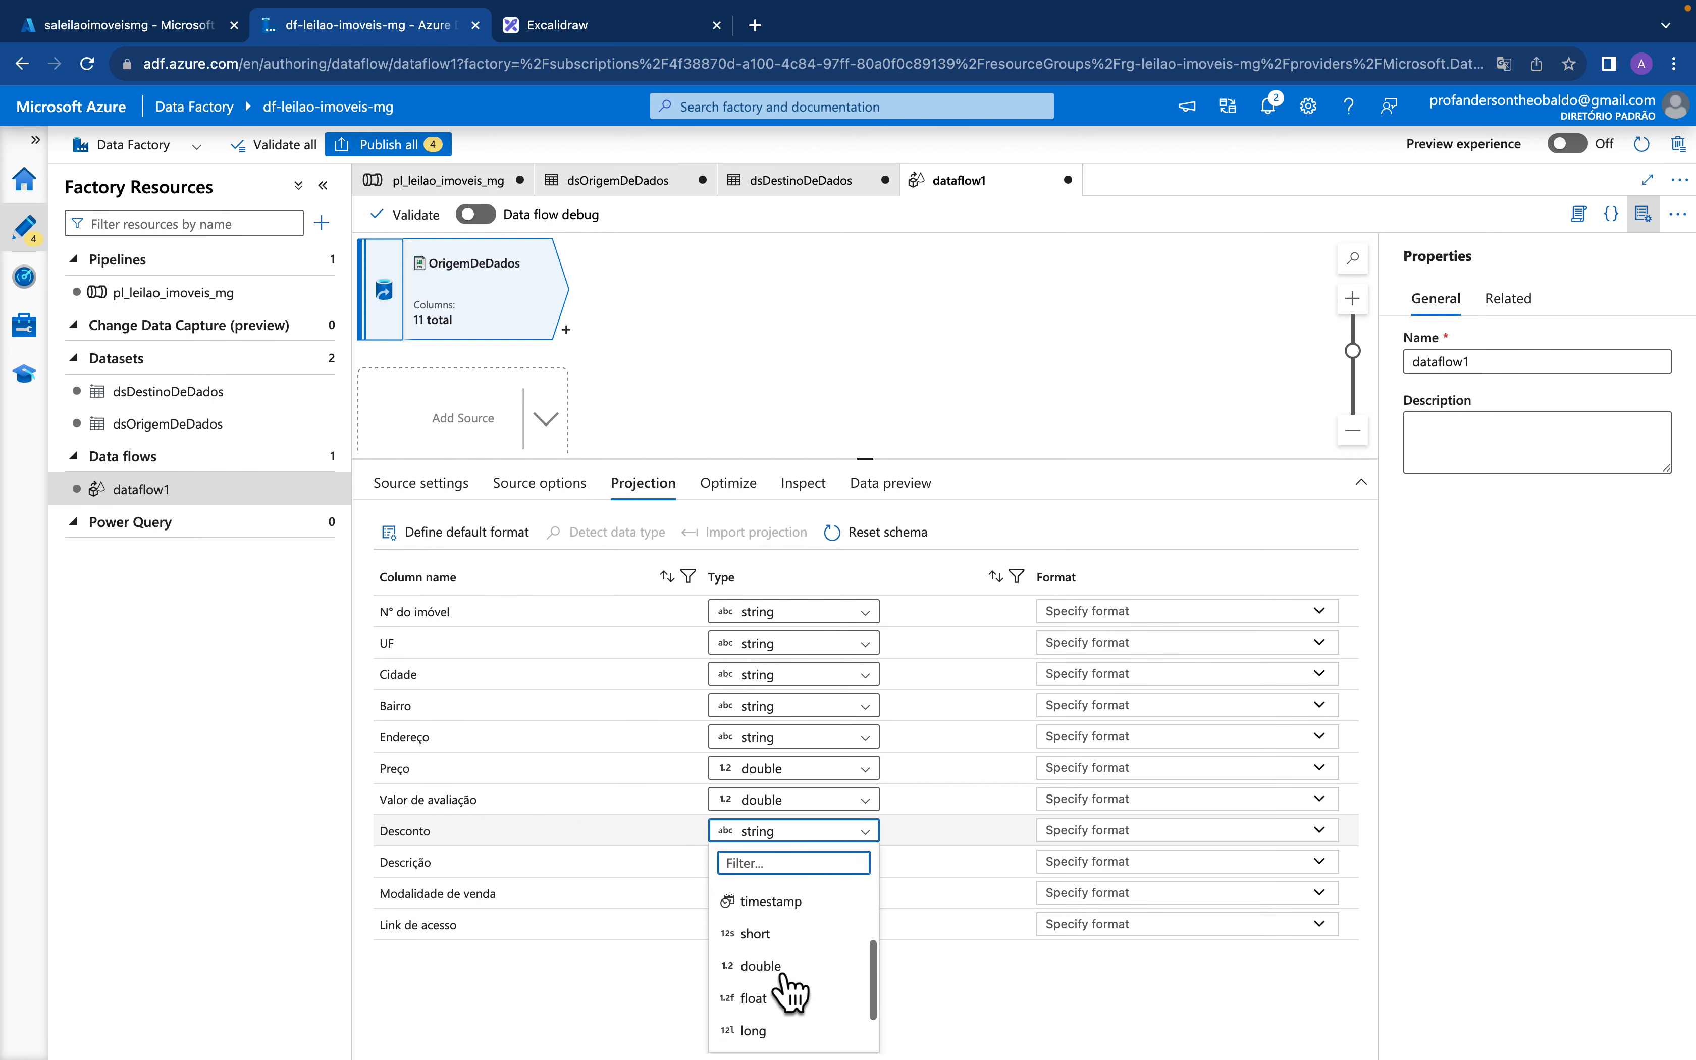
pyautogui.click(776, 937)
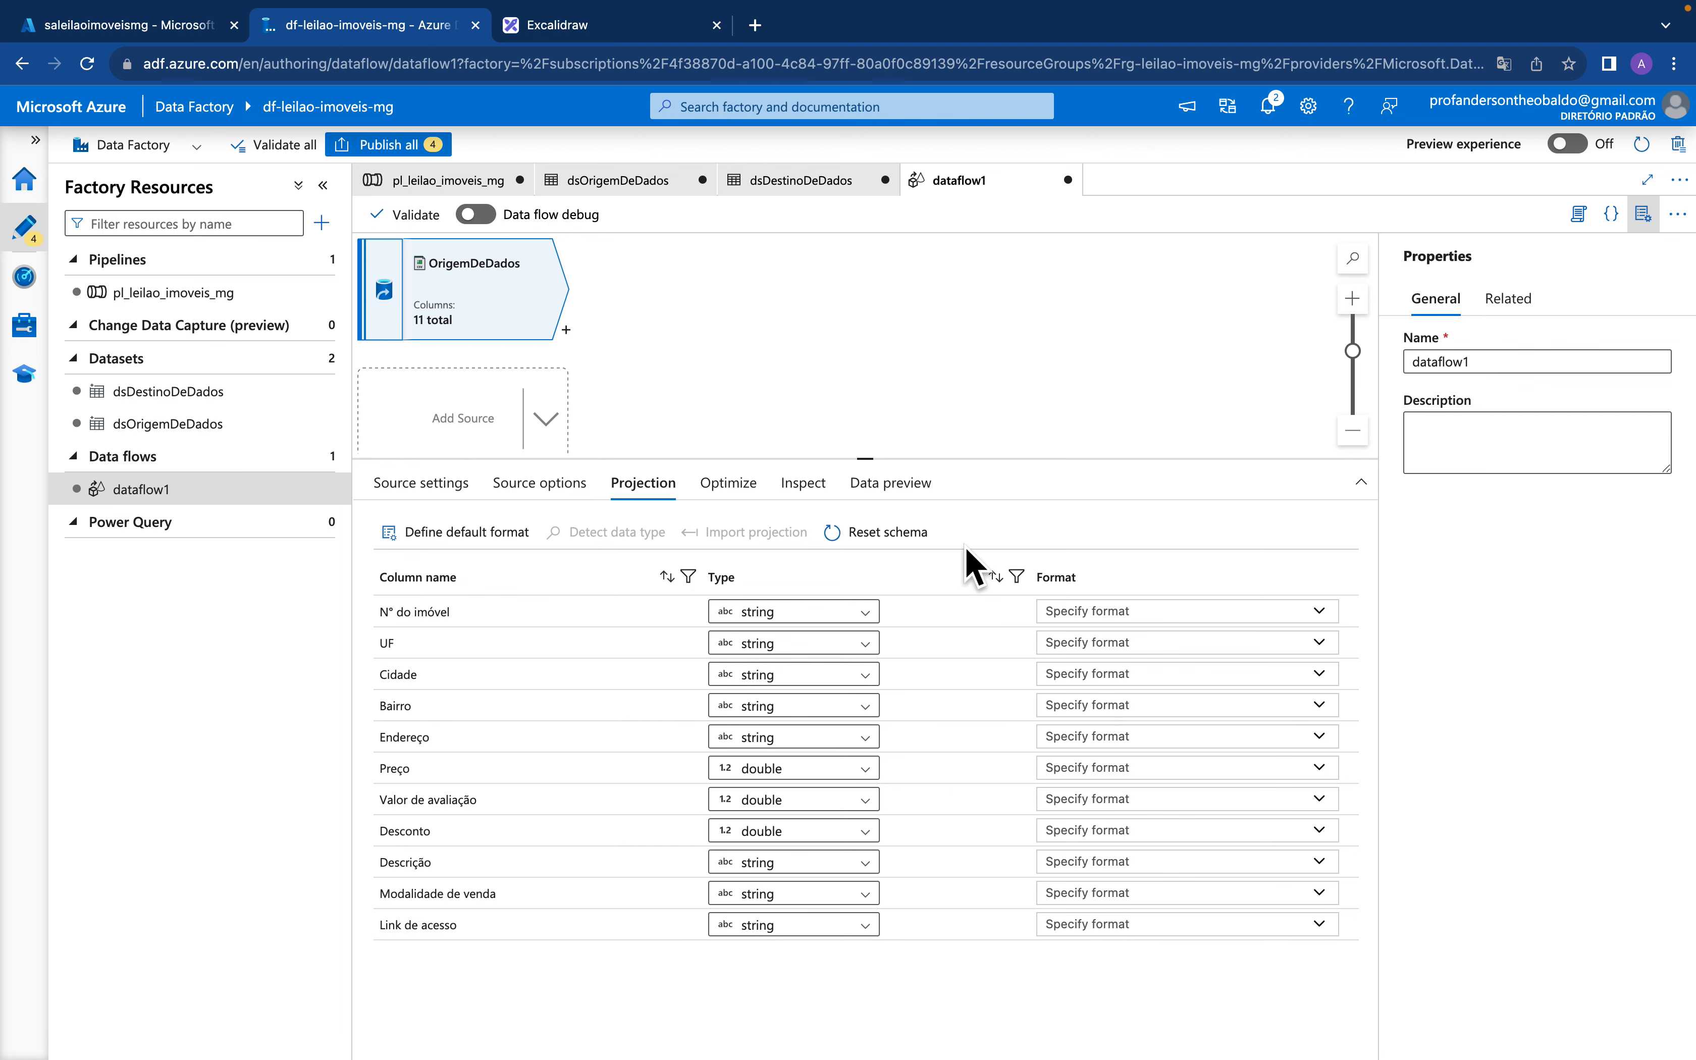
# Review the source's partition options, its inspected columns with their types, and the data preview
pyautogui.click(743, 490)
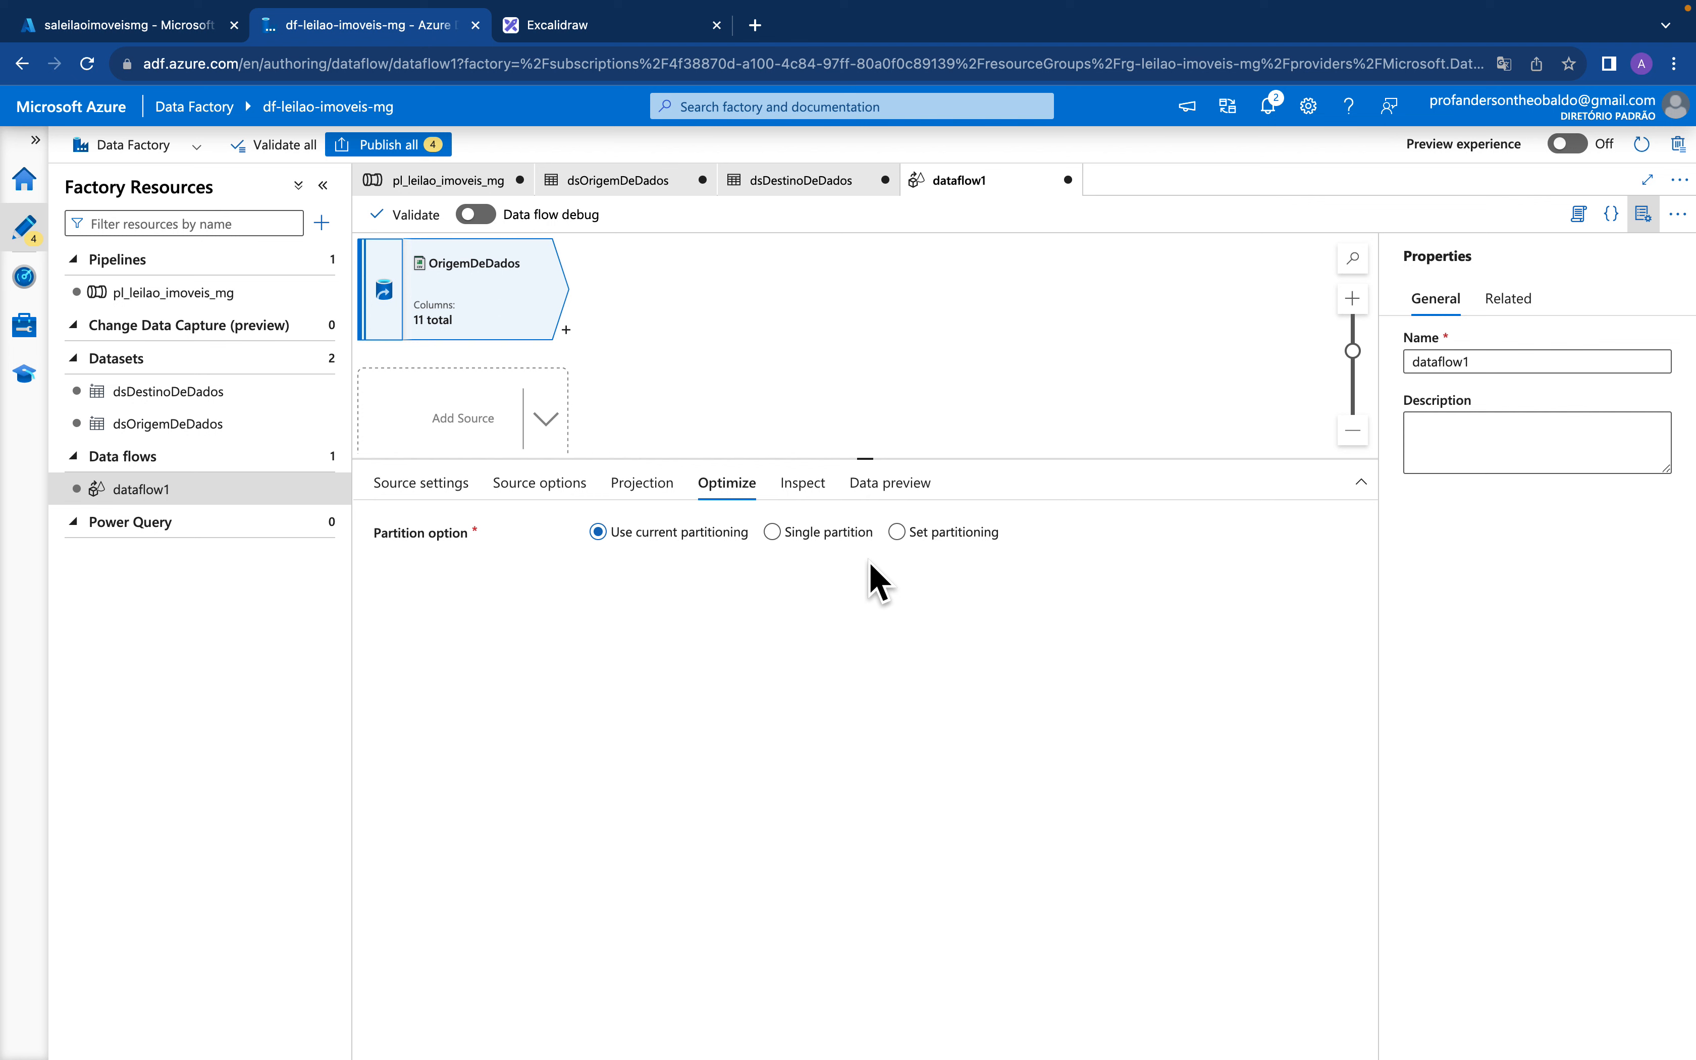
pyautogui.click(773, 538)
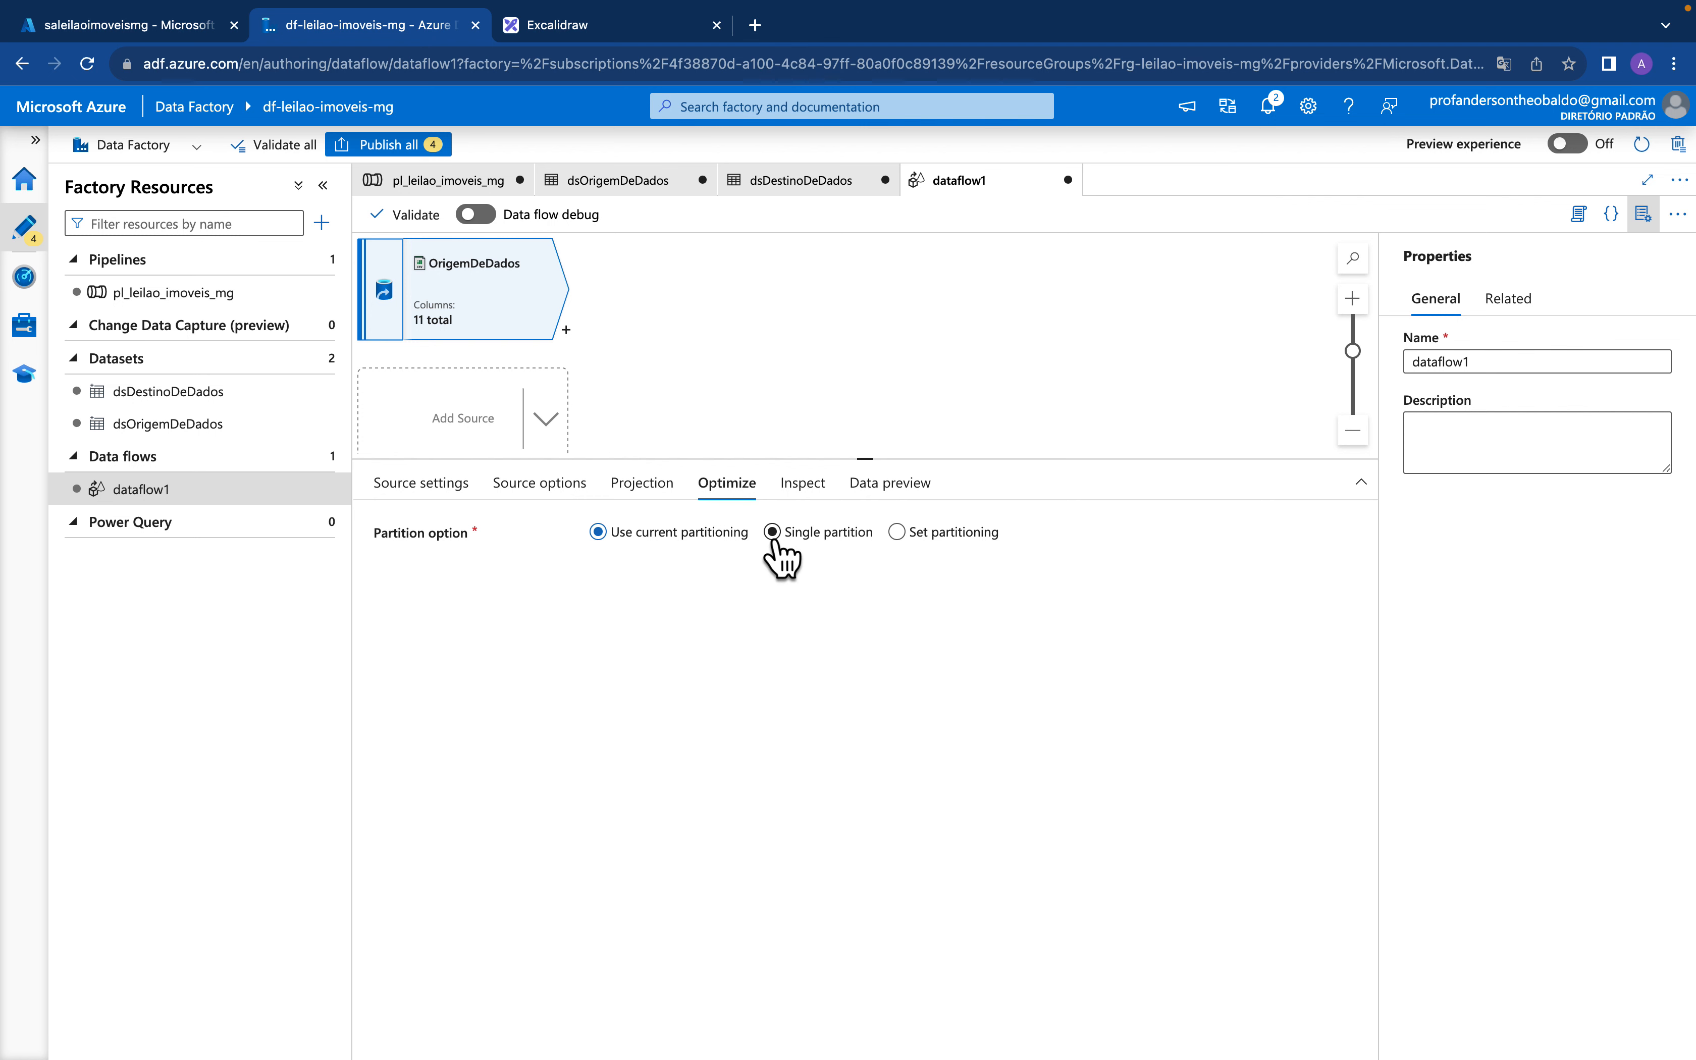
pyautogui.click(805, 485)
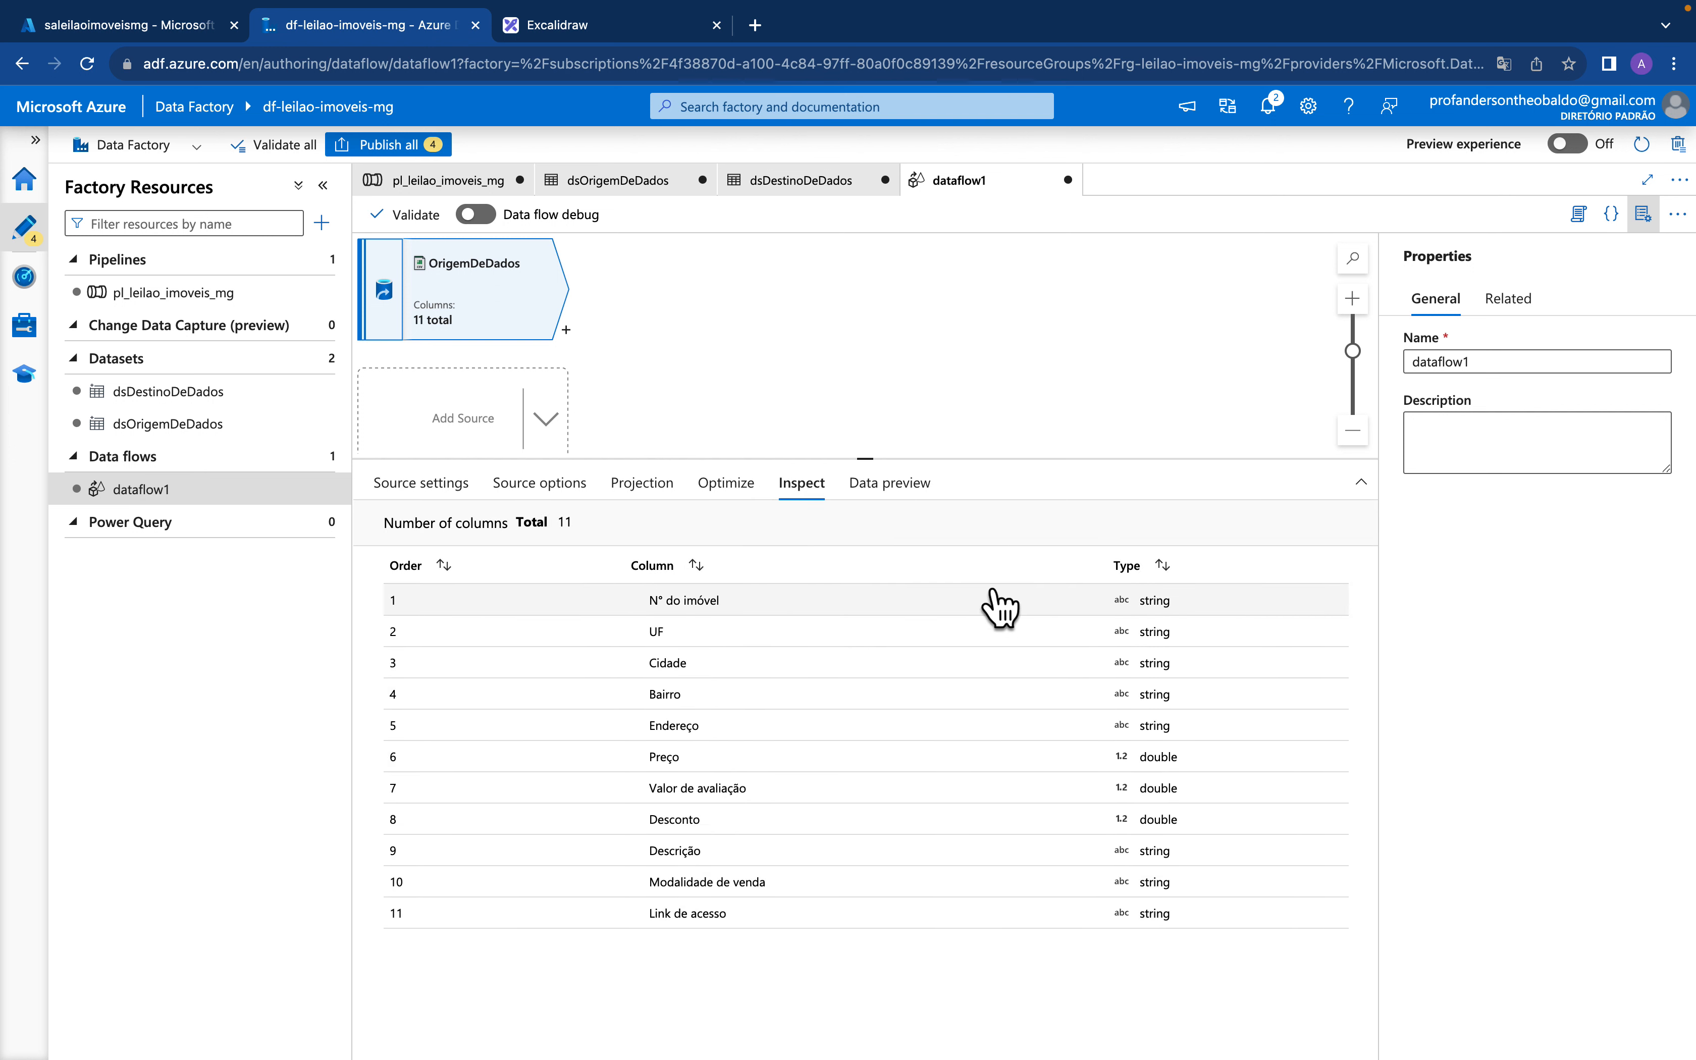
pyautogui.click(915, 490)
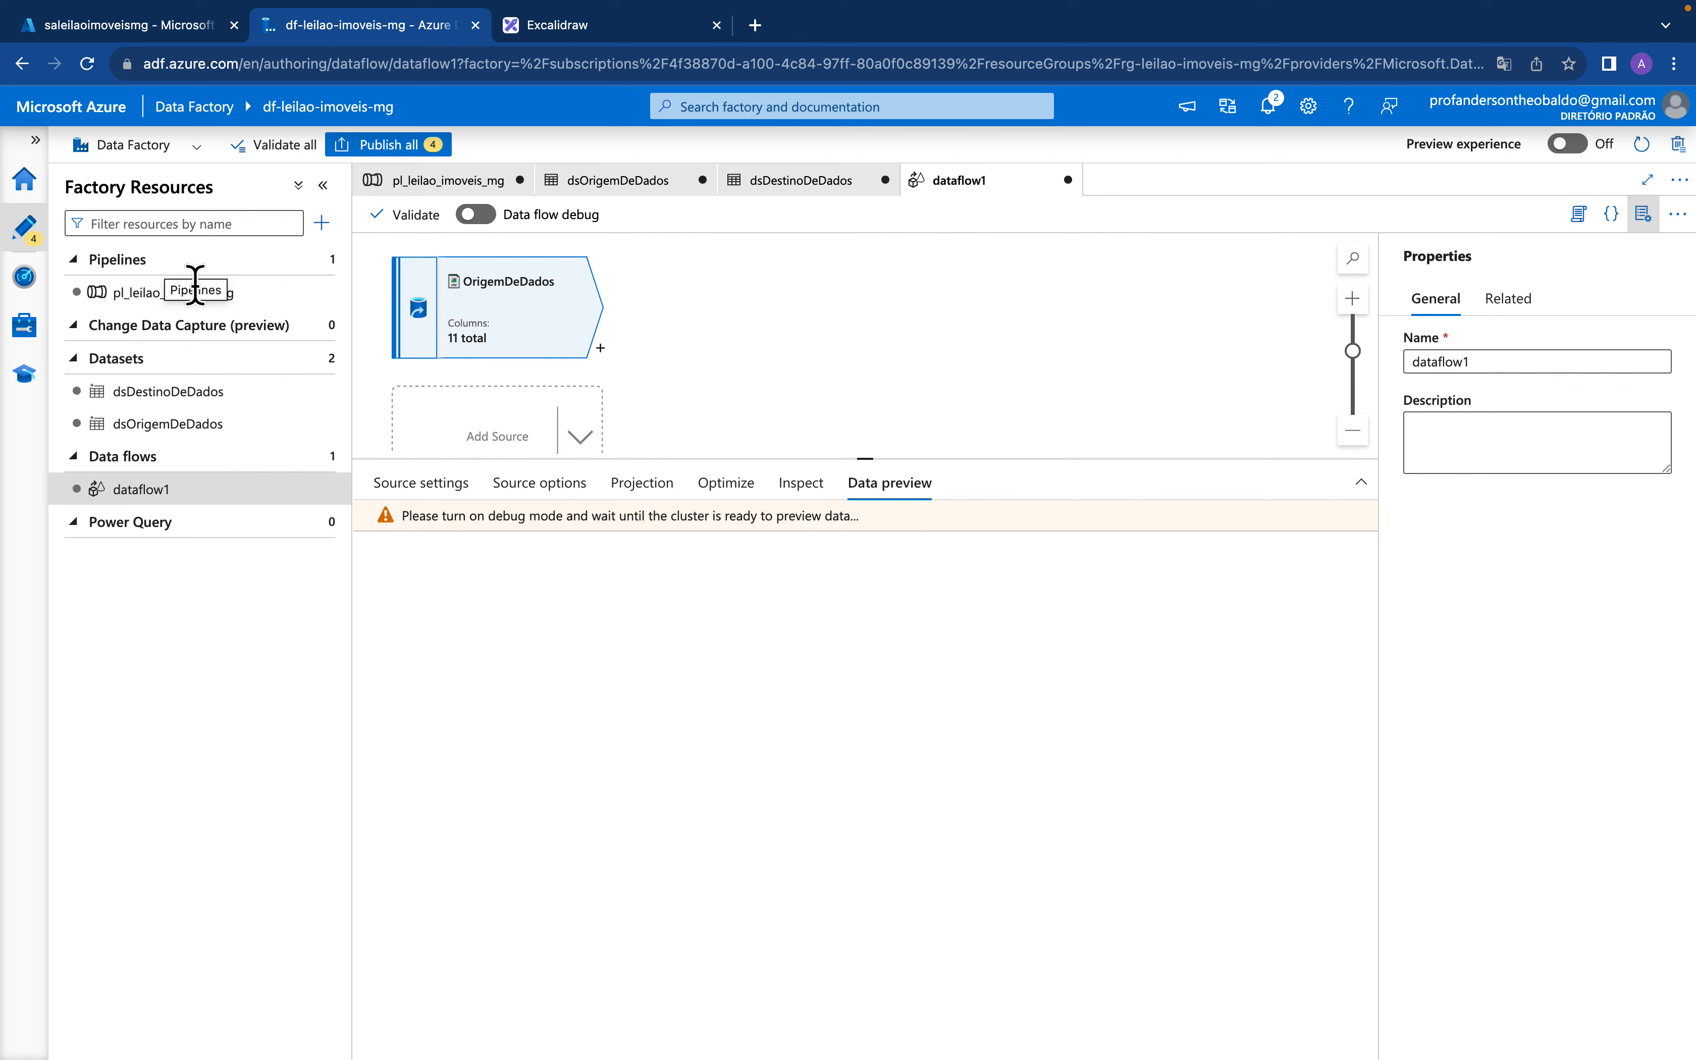
# Turn on data flow debug for dataflow1 using AutoResolveIntegrationRuntime with a debug time to live of 1 hour
pyautogui.click(147, 299)
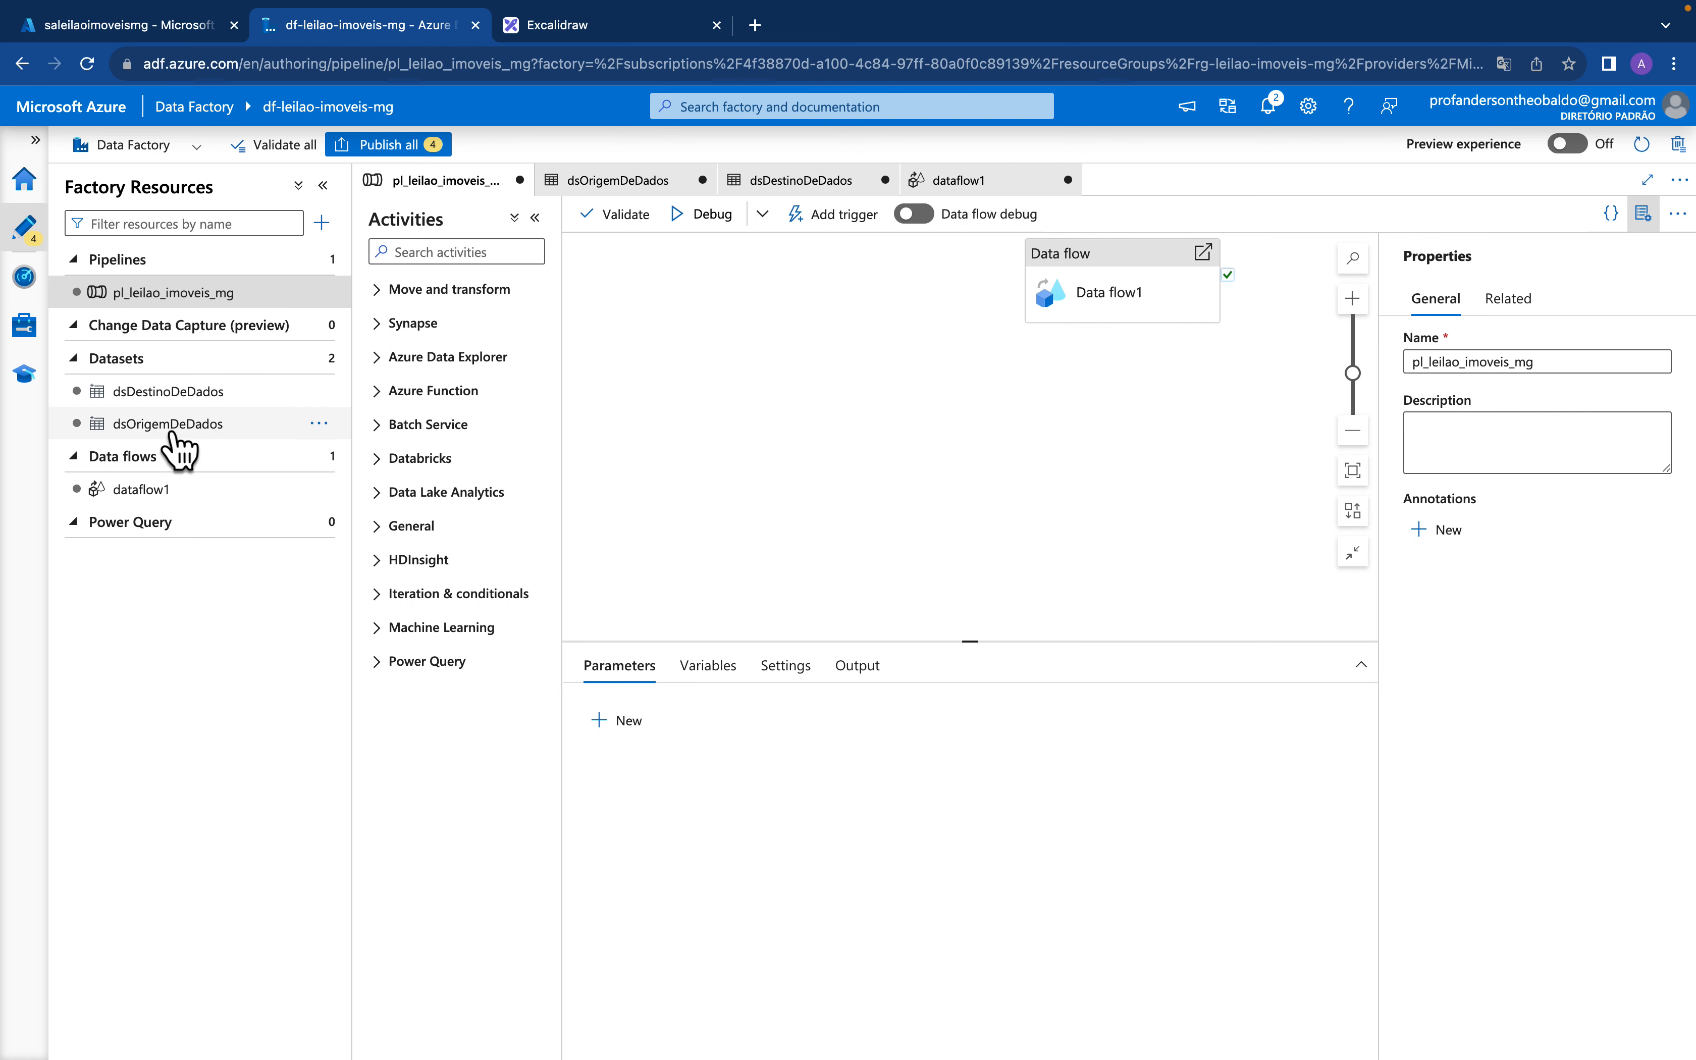
pyautogui.click(144, 490)
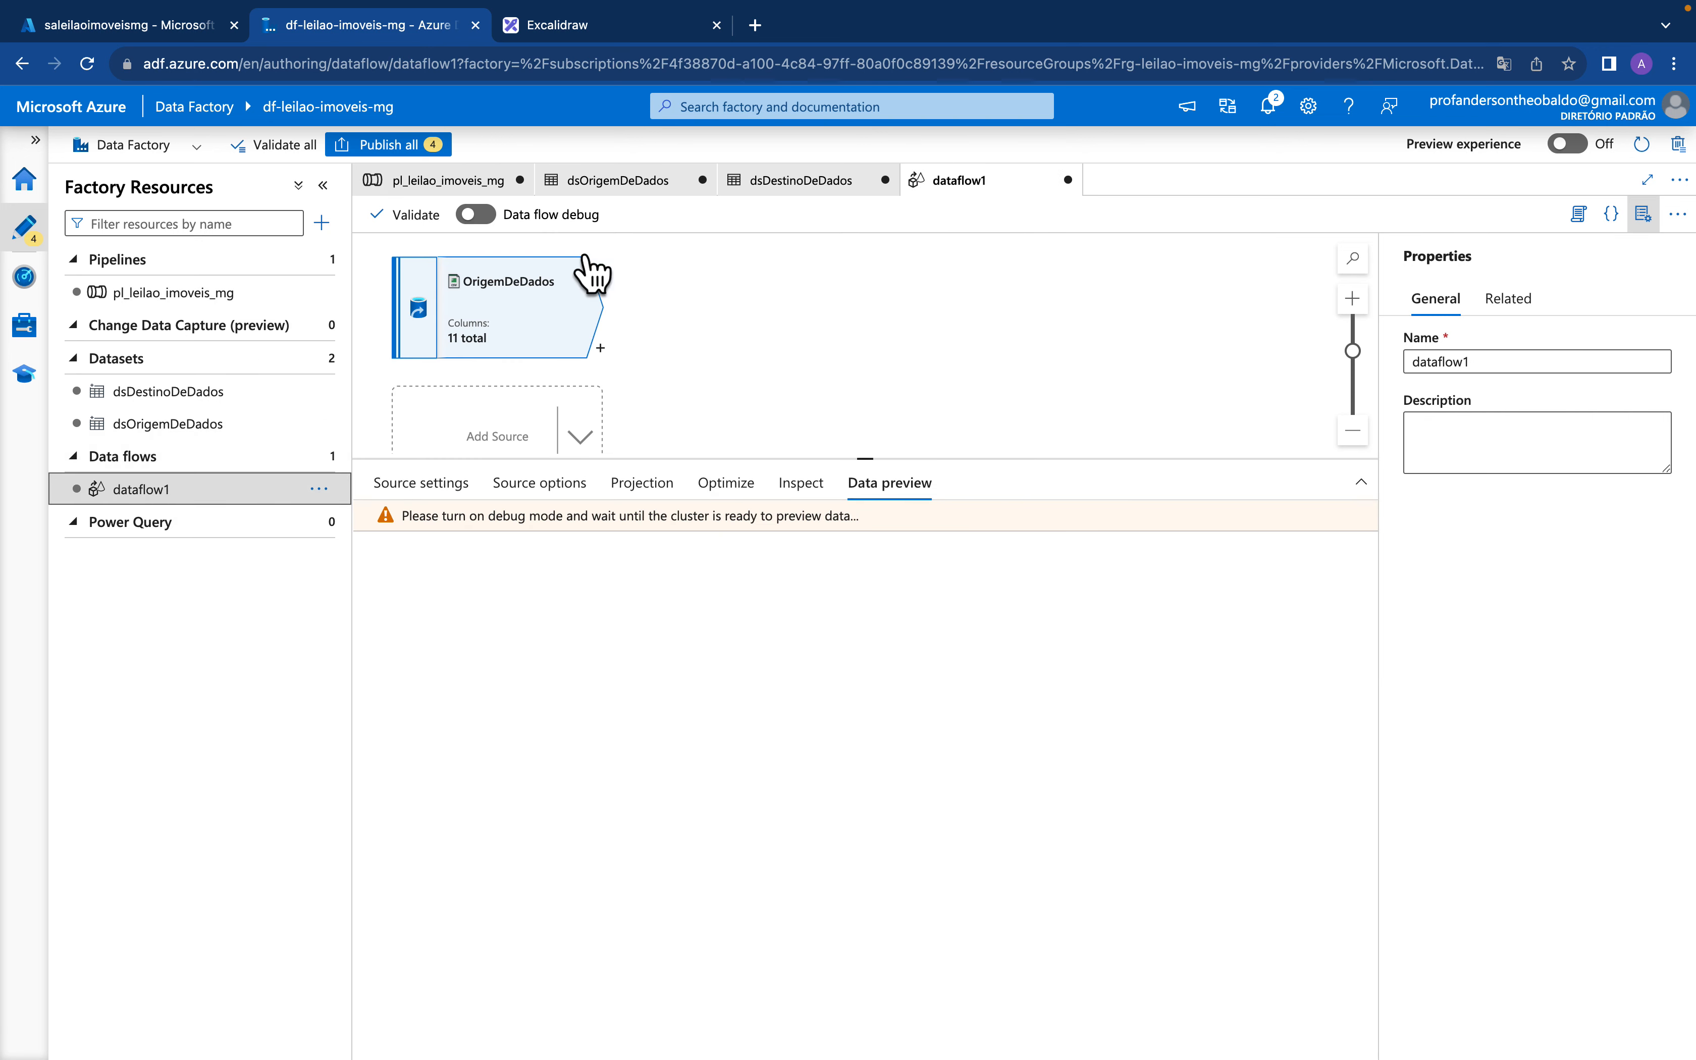
pyautogui.click(489, 222)
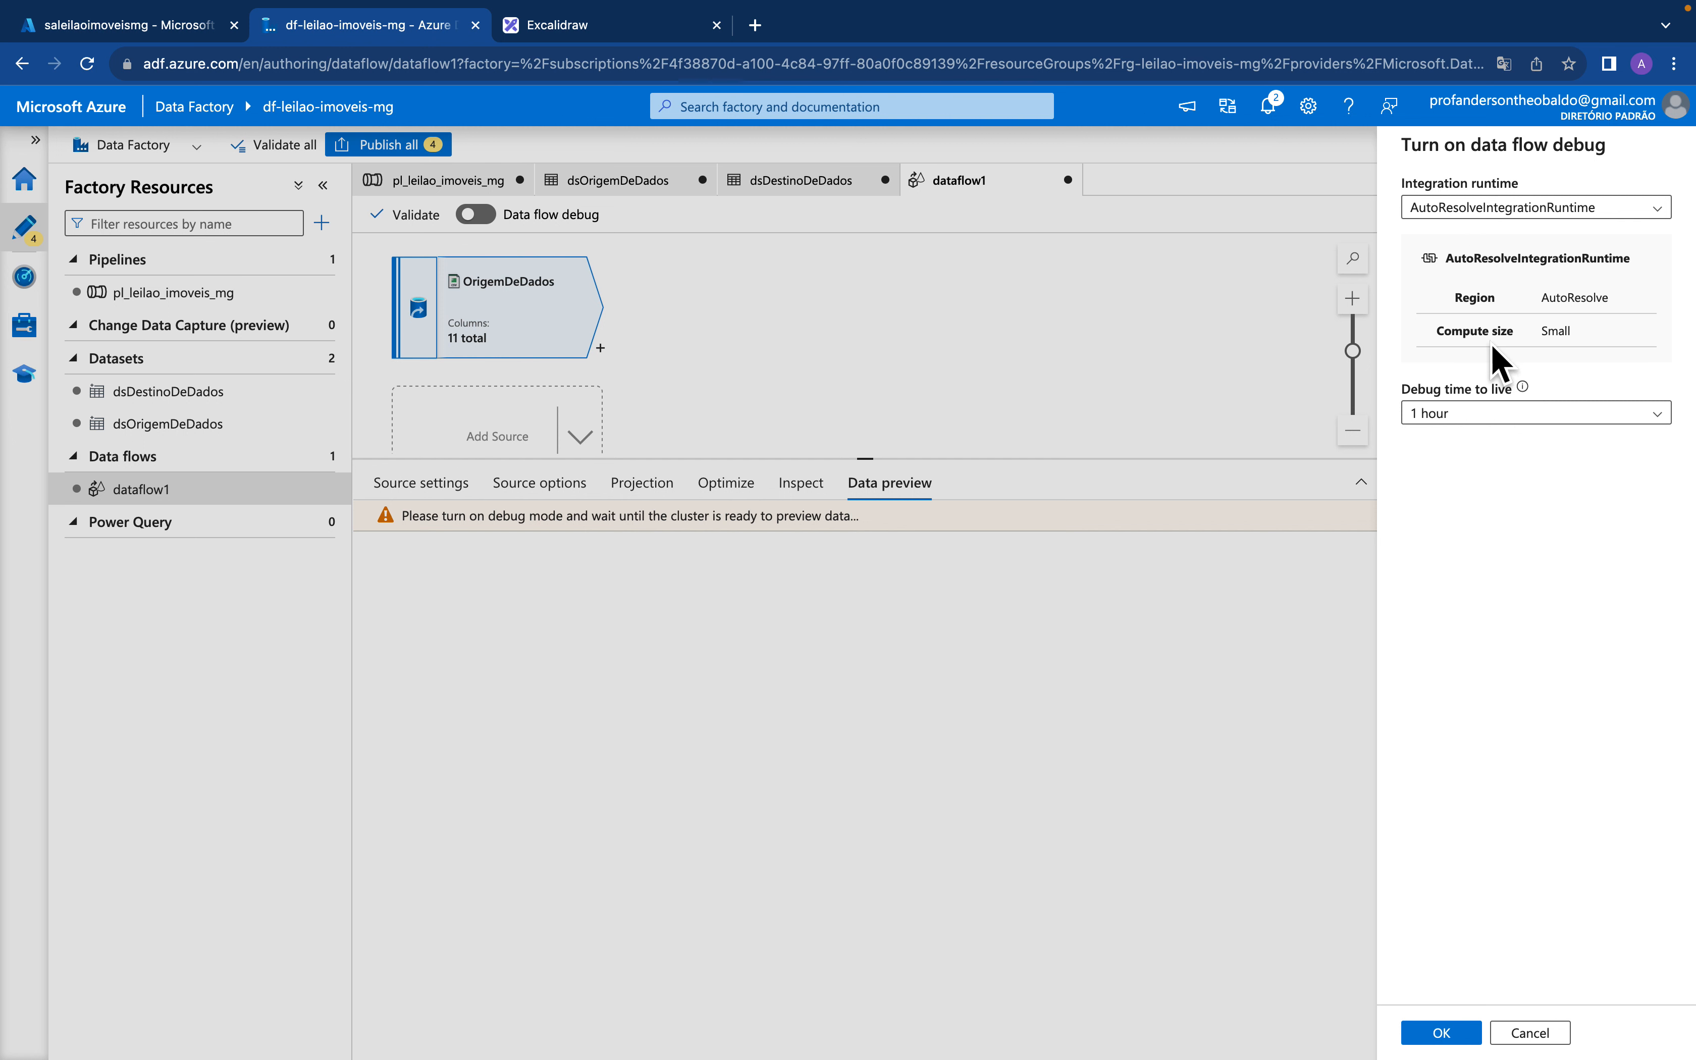
pyautogui.click(1463, 420)
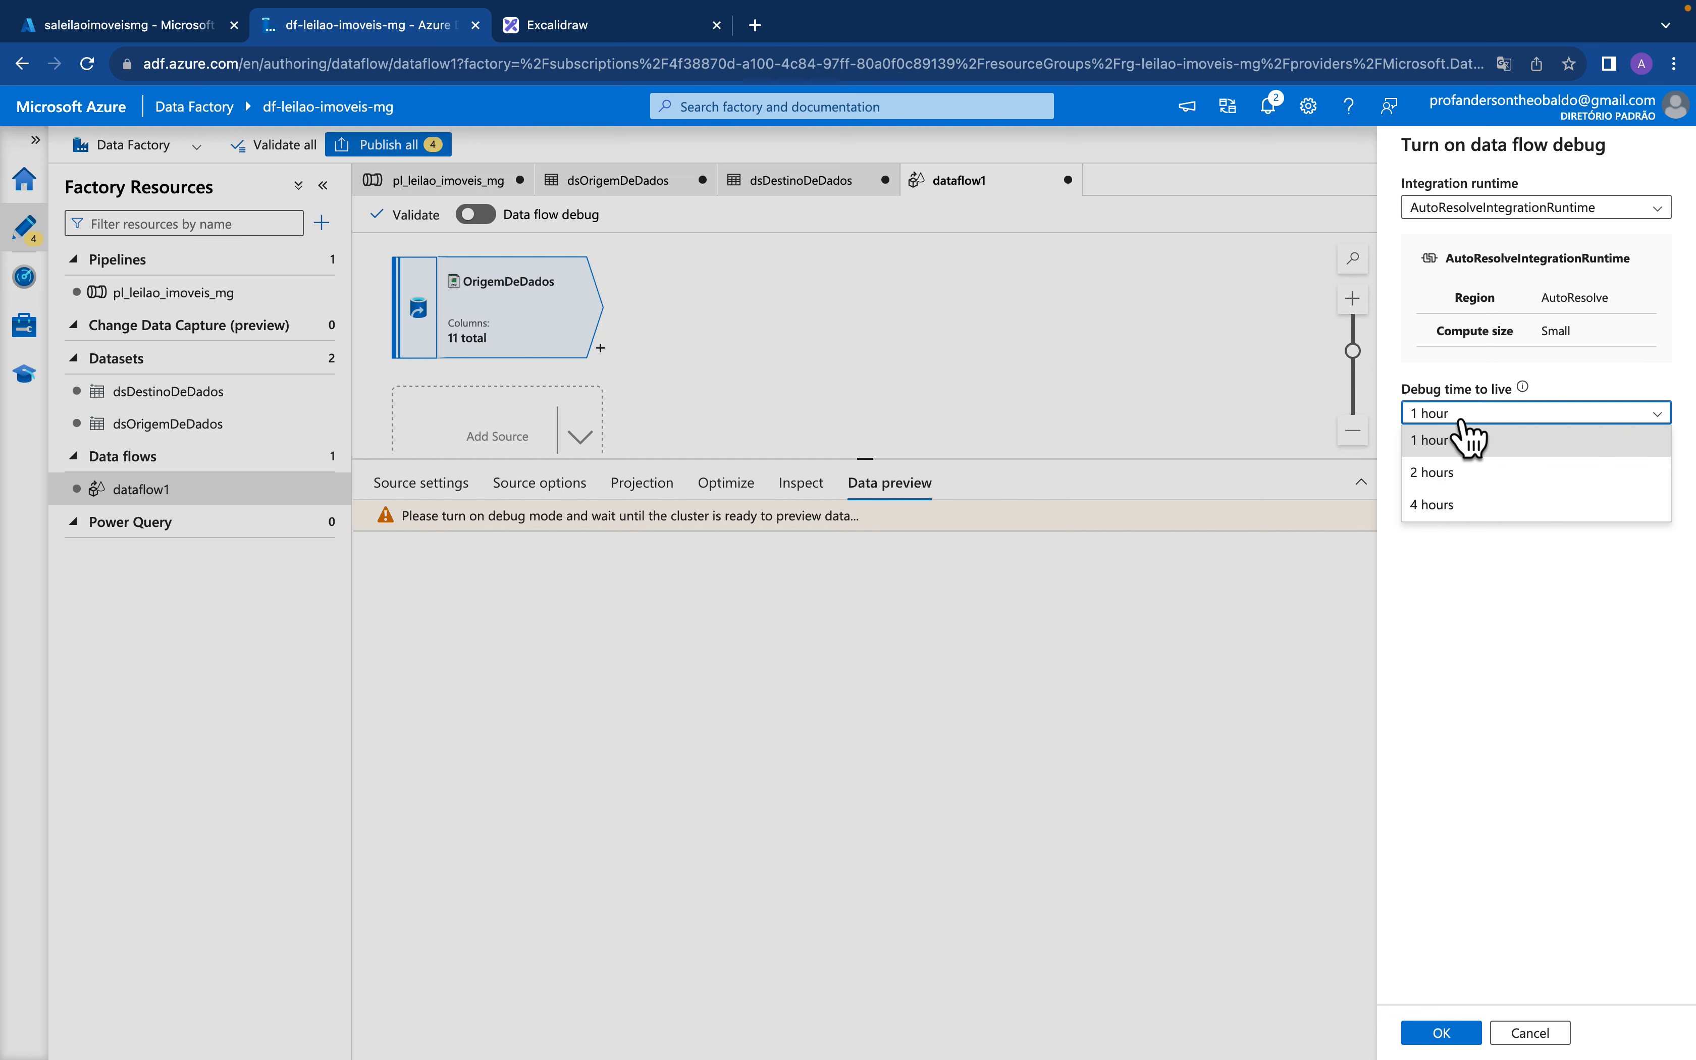
pyautogui.click(1462, 426)
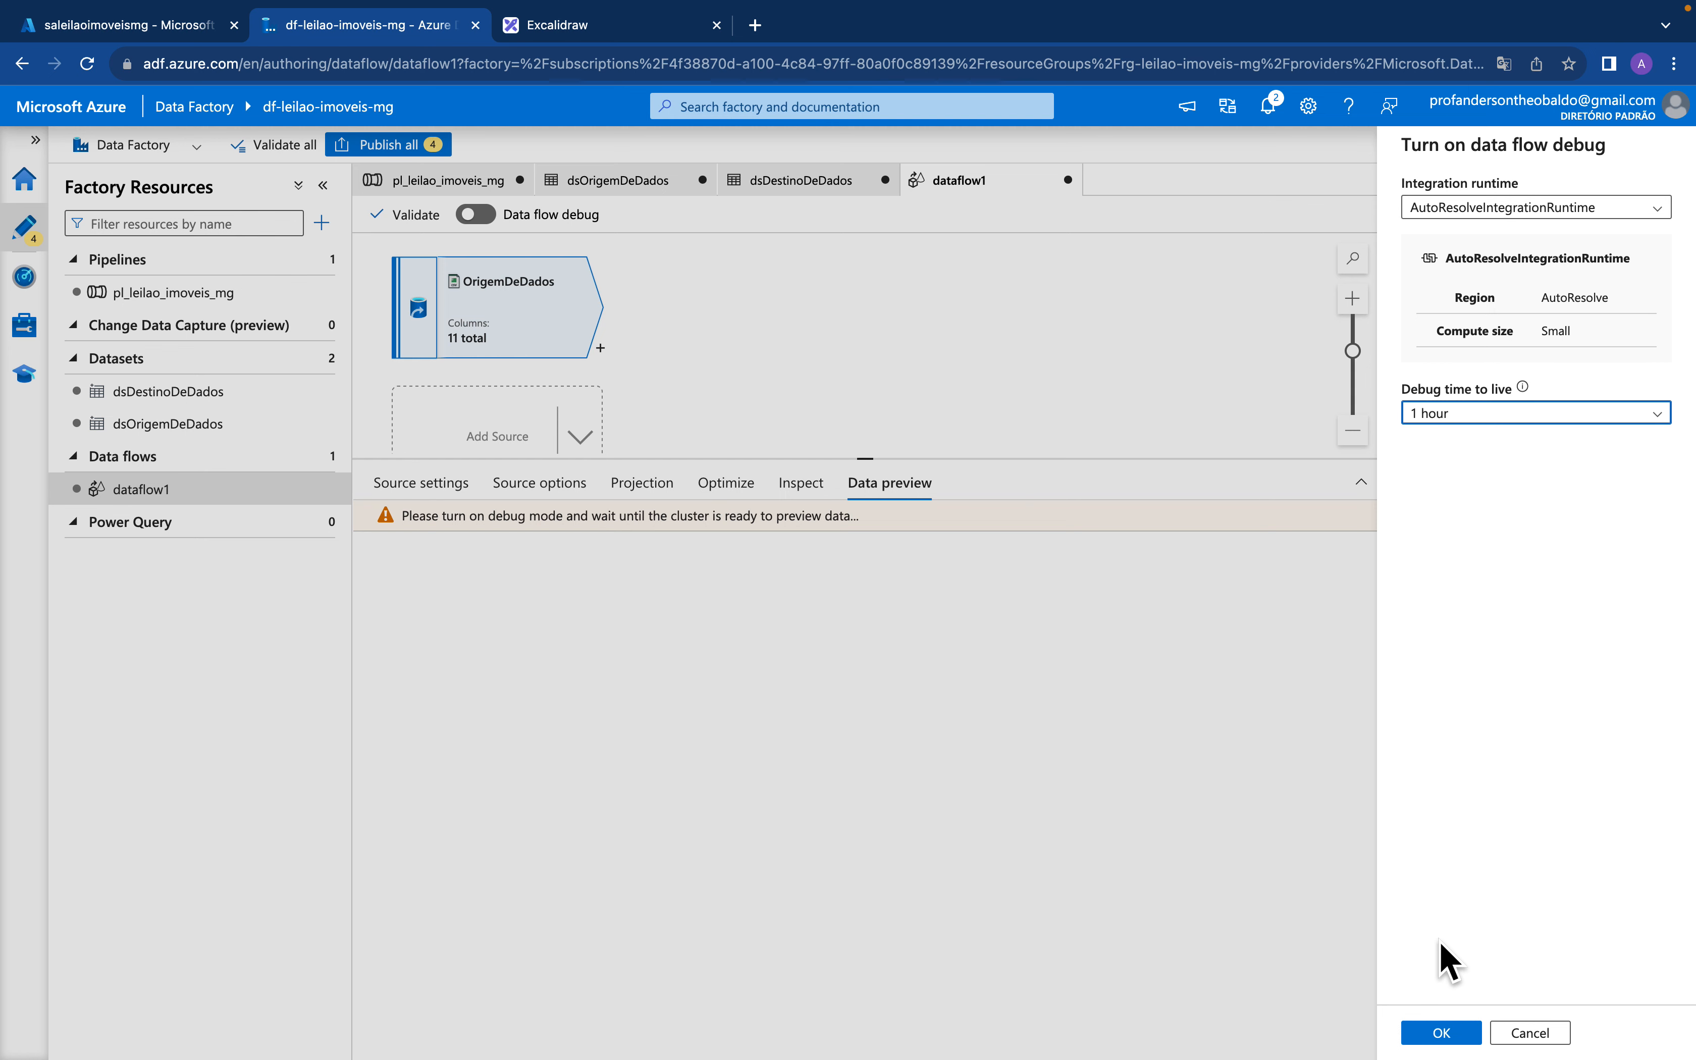
pyautogui.click(1439, 1033)
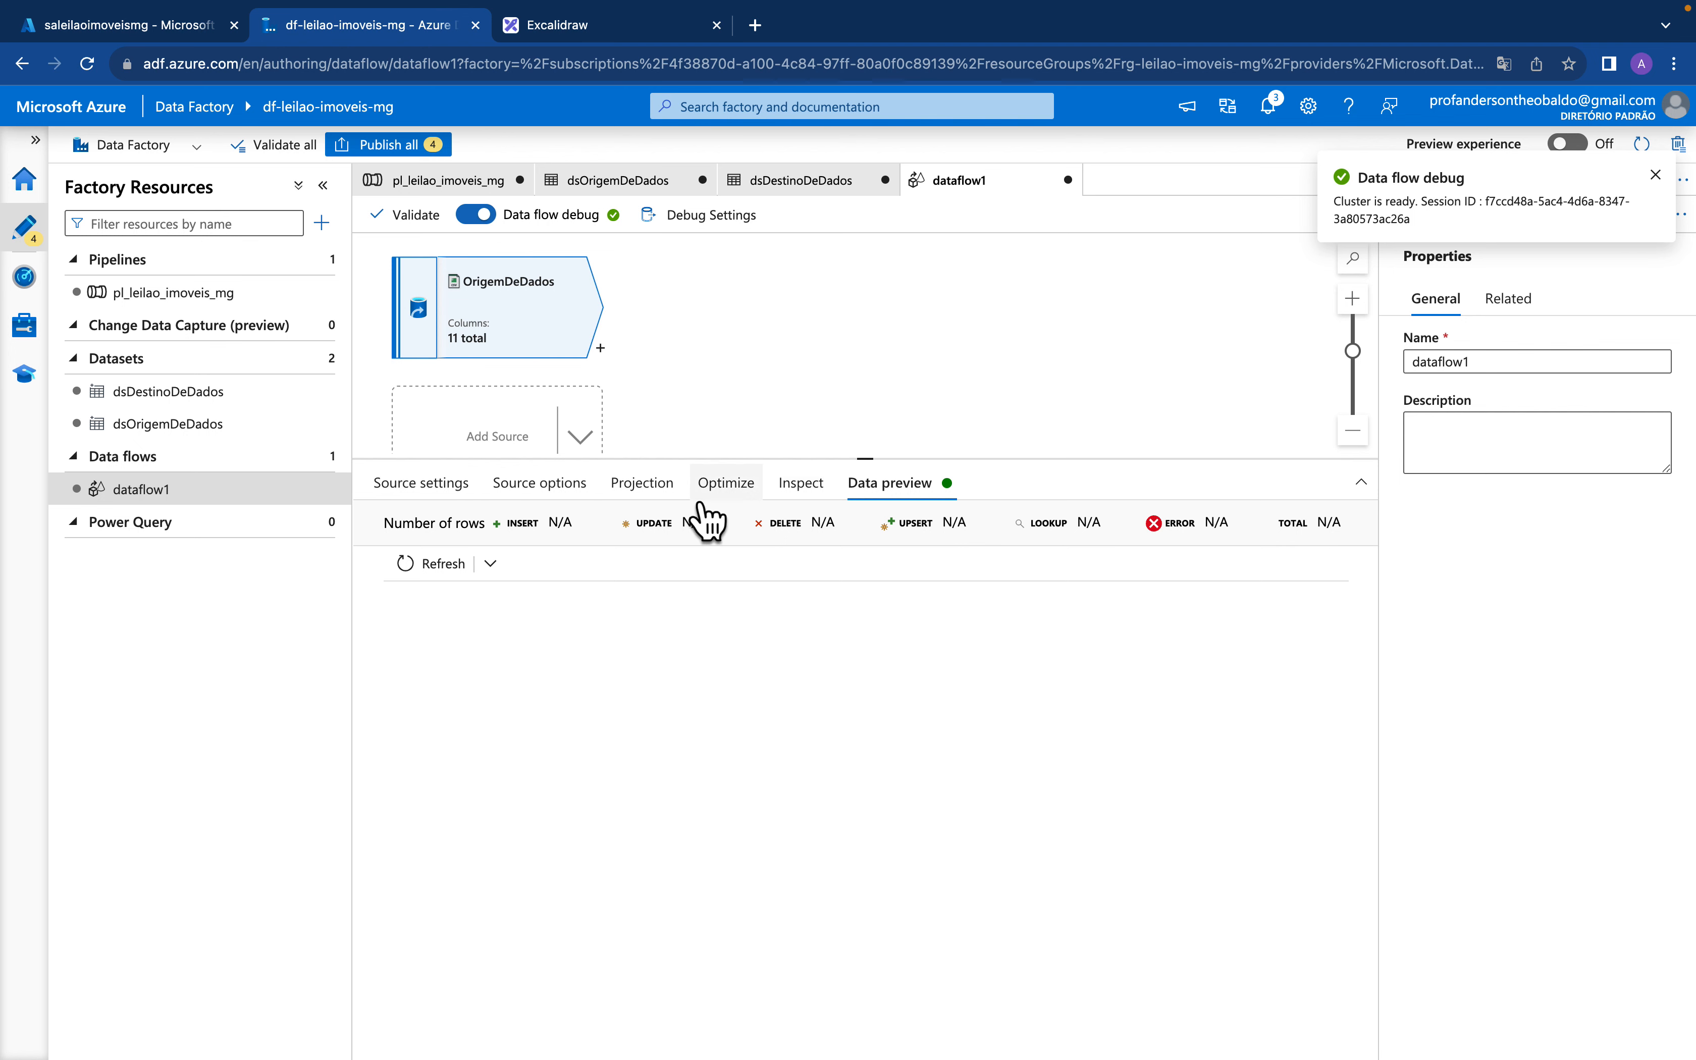
# Refresh the source's data preview, examine its columns with adjusted Preço and Valor de avaliação widths, and consult the Excalidraw architecture diagram
pyautogui.click(434, 564)
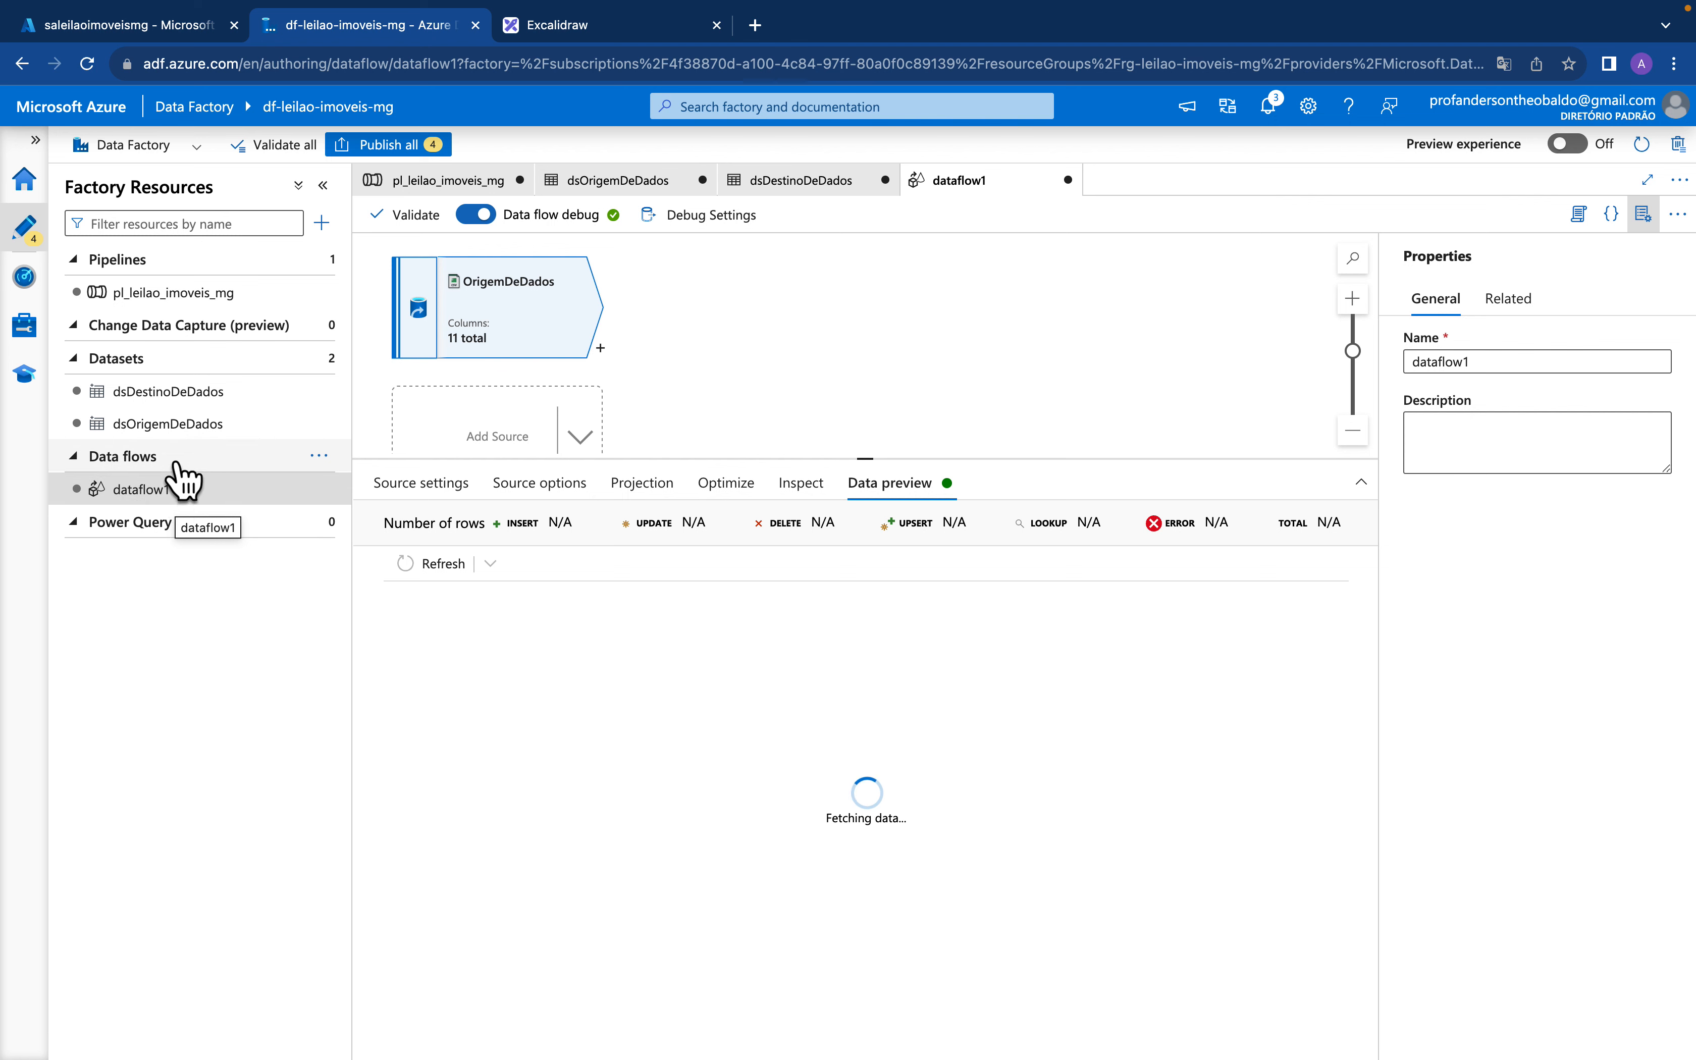
pyautogui.click(175, 488)
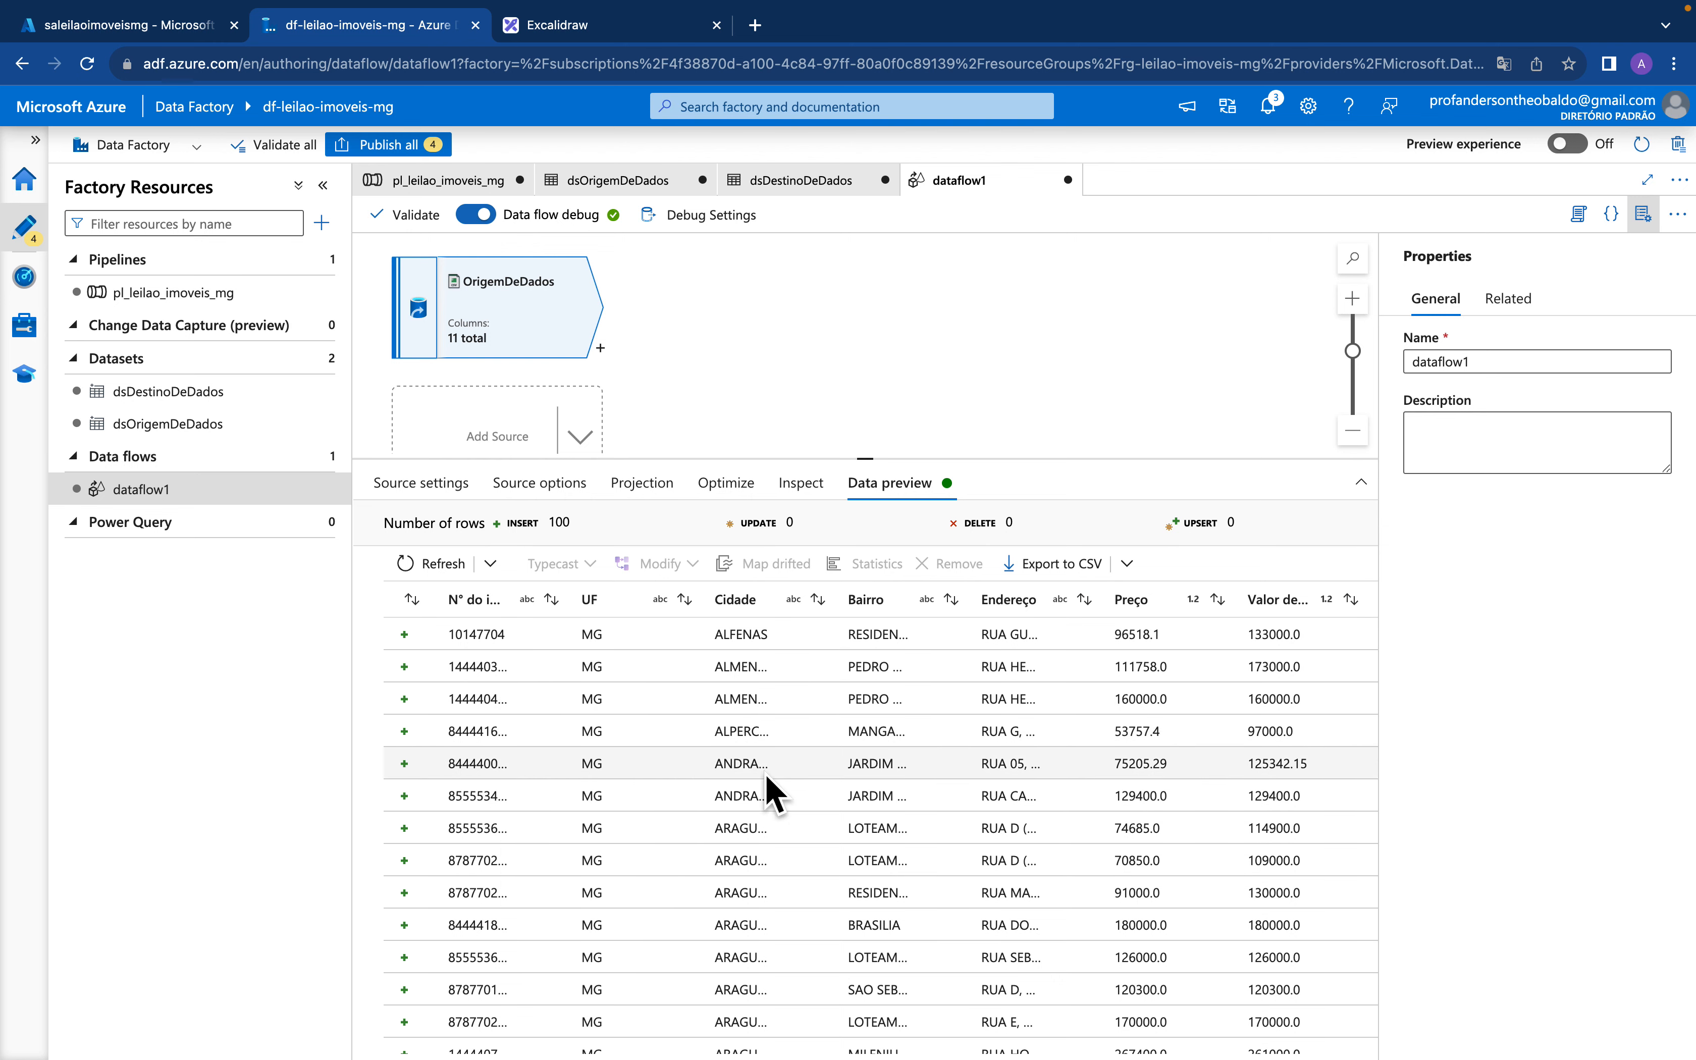
pyautogui.hscroll(5, 771, 792)
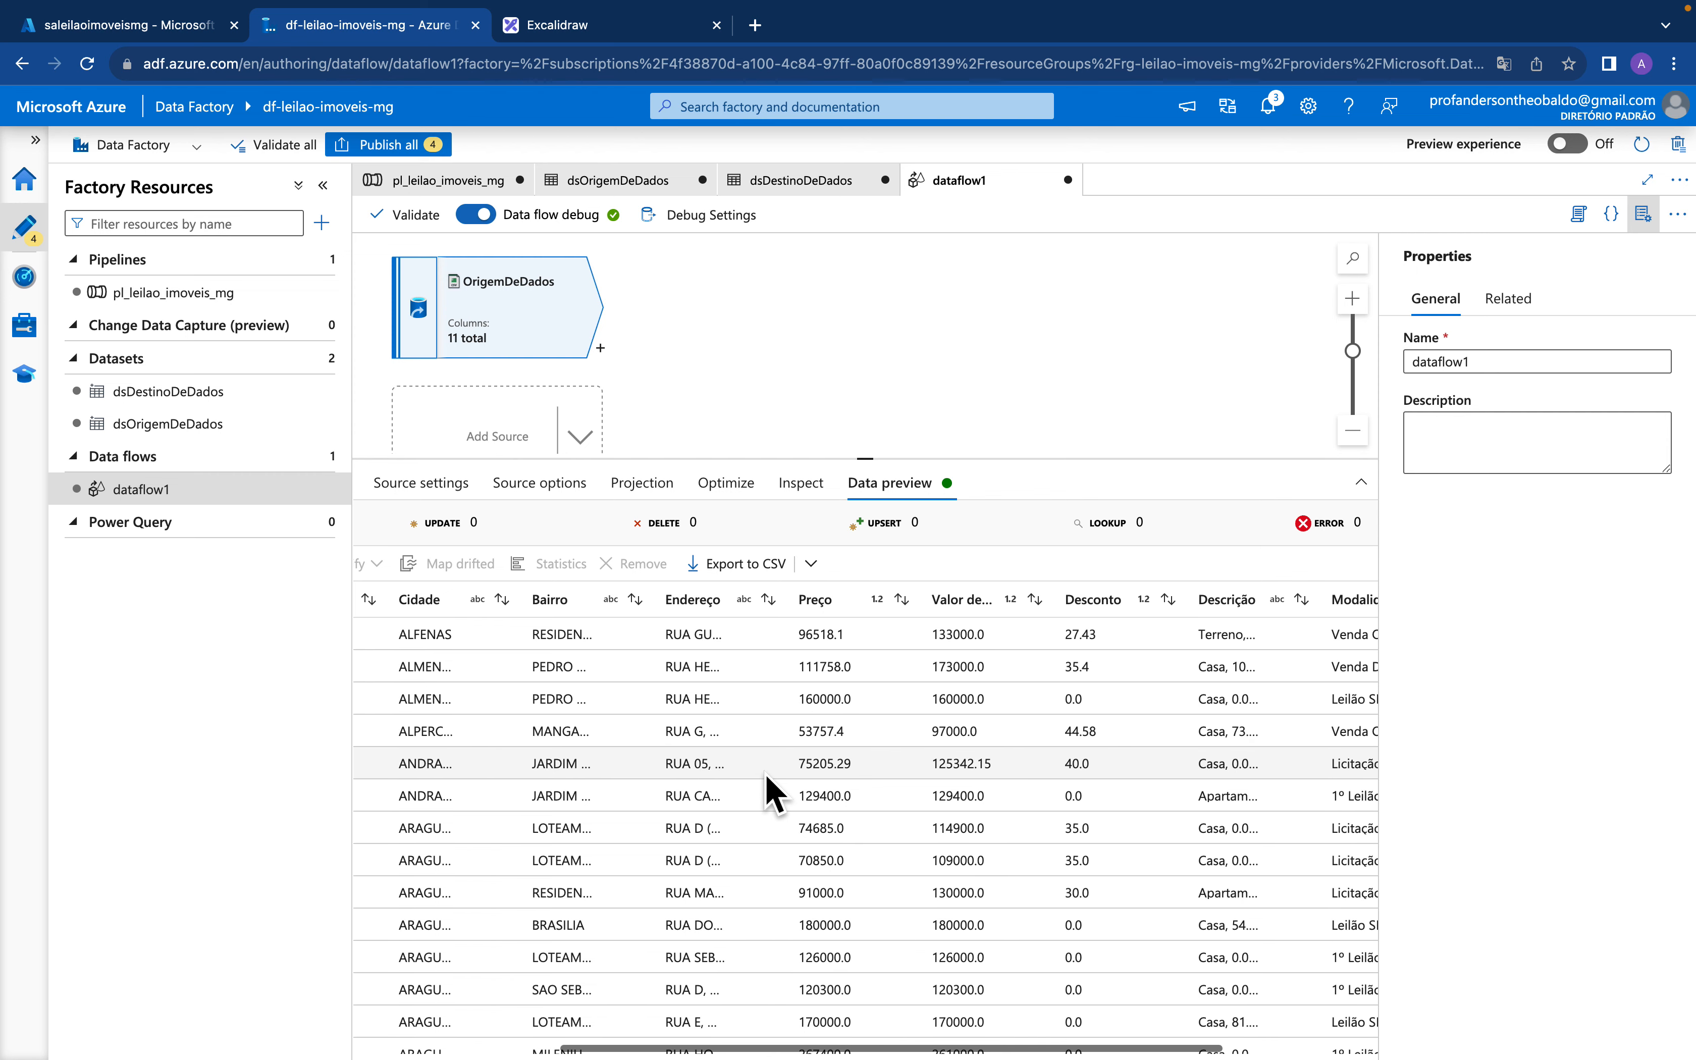
pyautogui.moveTo(913, 600); pyautogui.dragTo(989, 600)
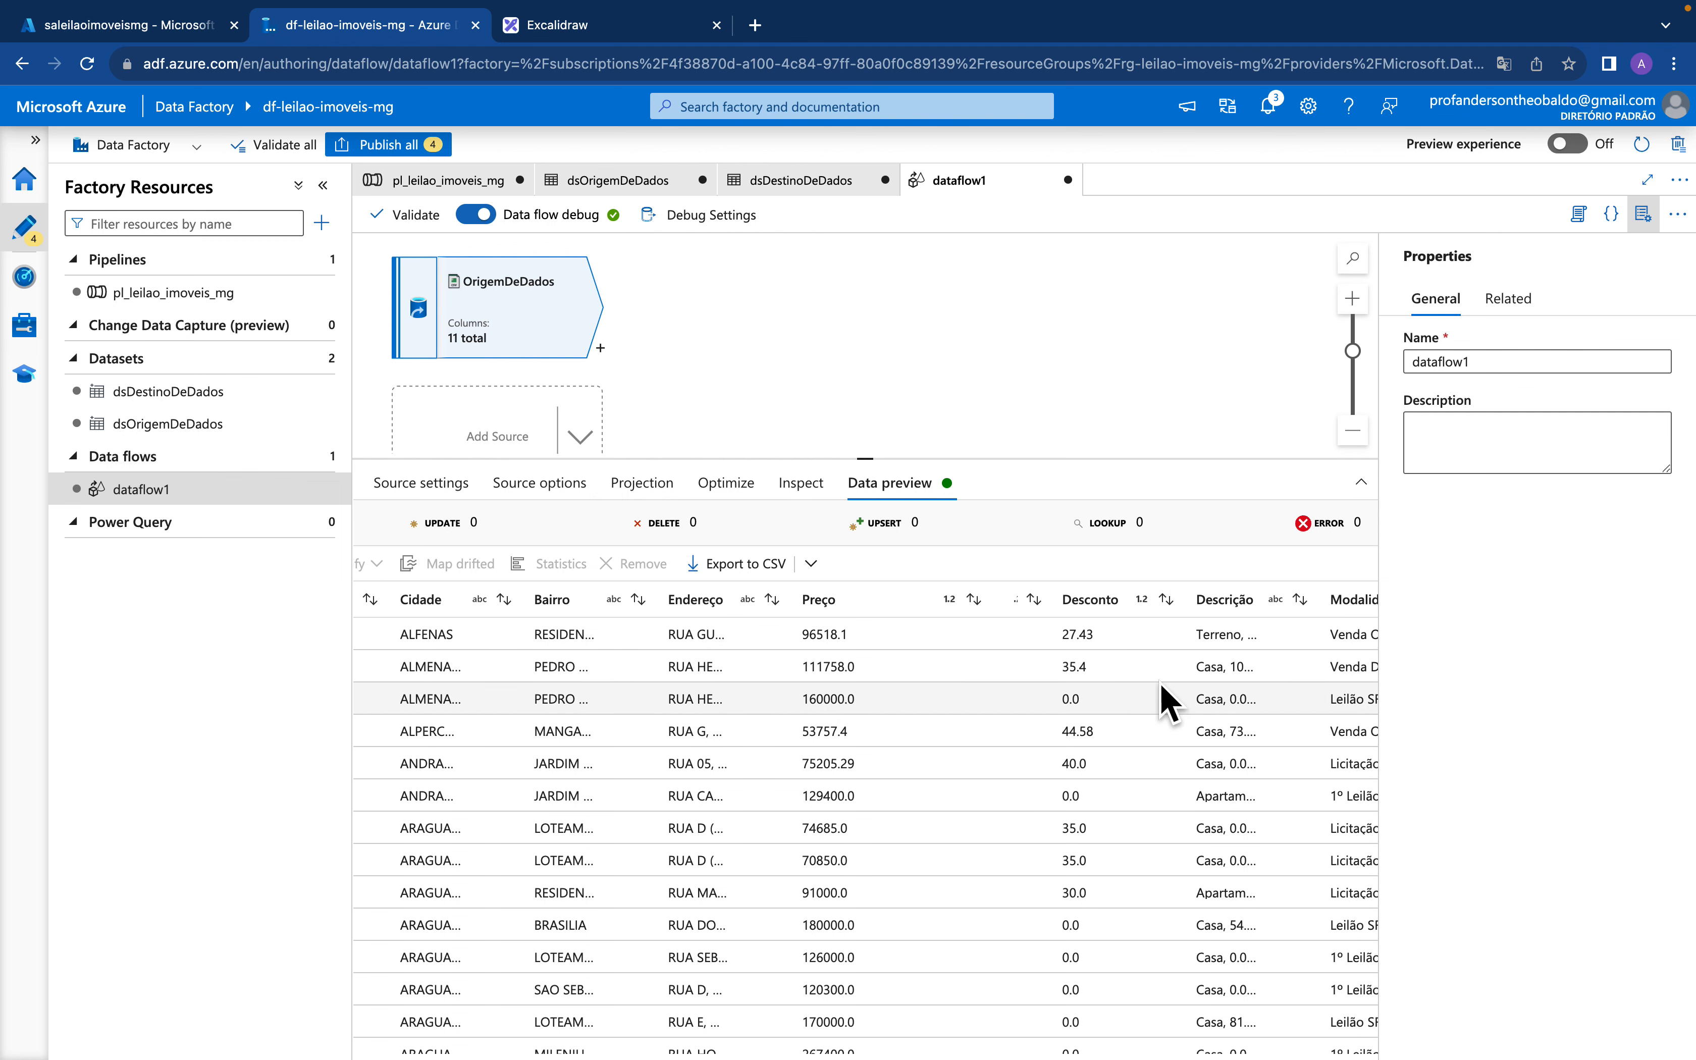
pyautogui.hscroll(3, 988, 698)
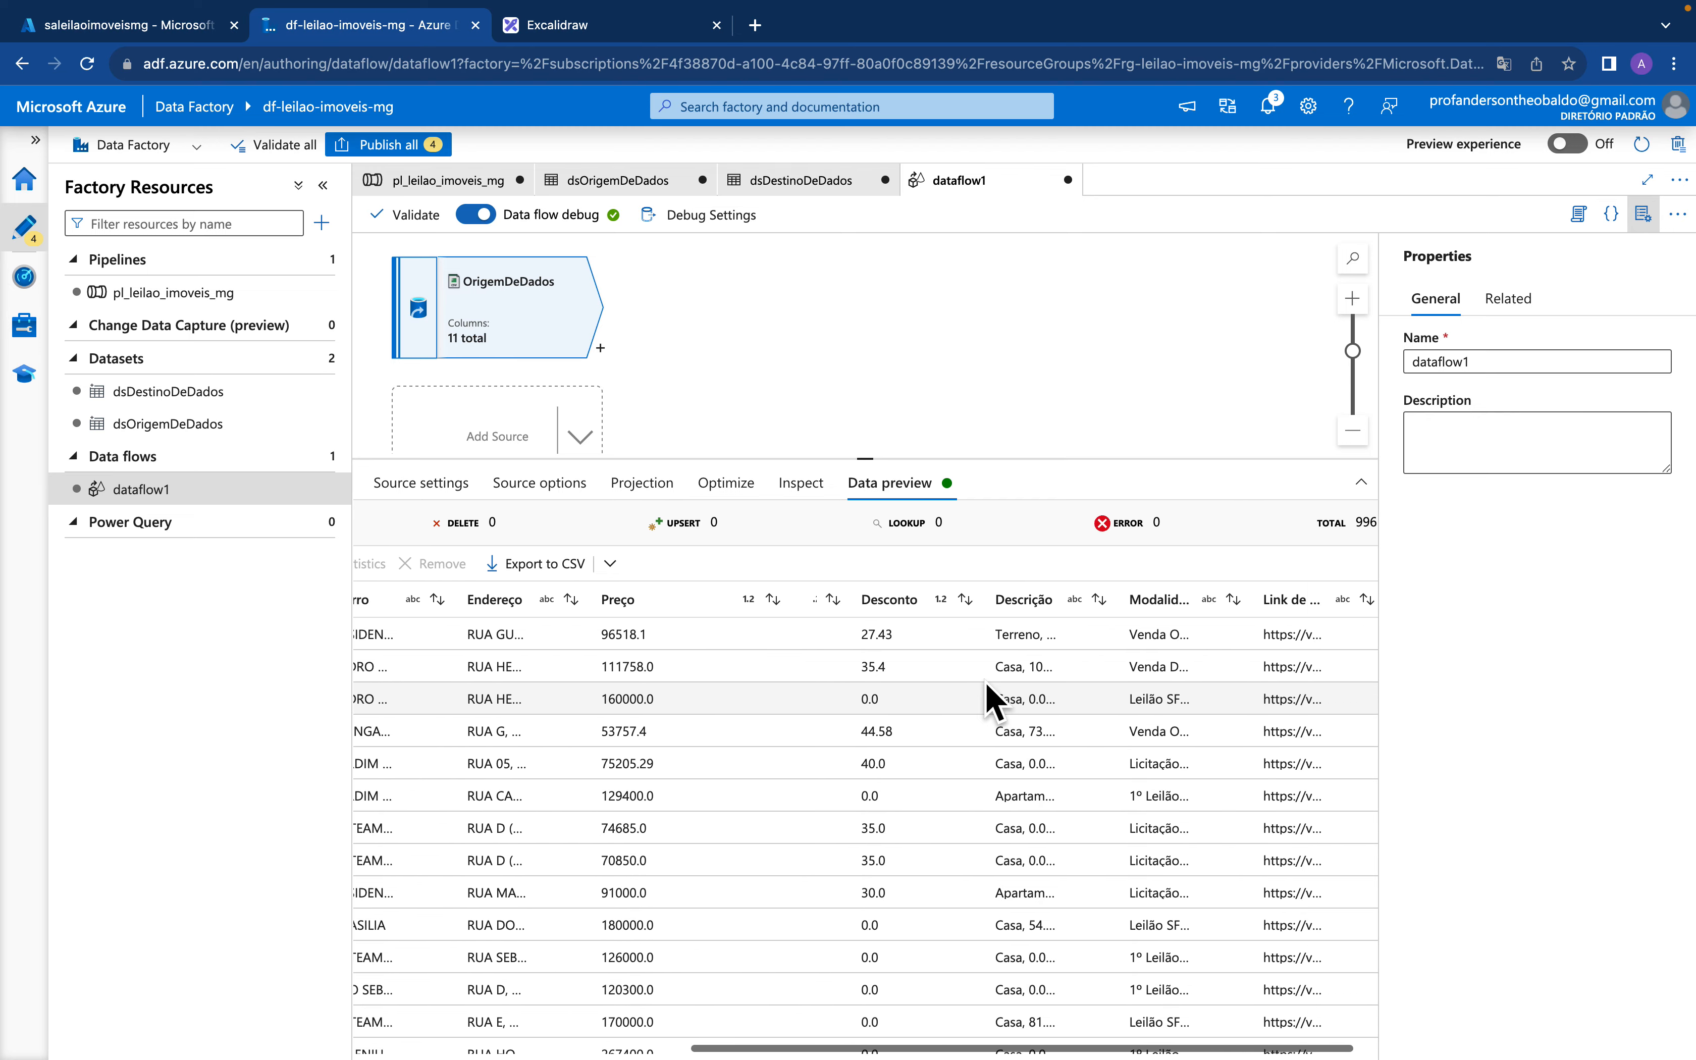
pyautogui.hscroll(-5, 987, 687)
pyautogui.hscroll(-3, 988, 694)
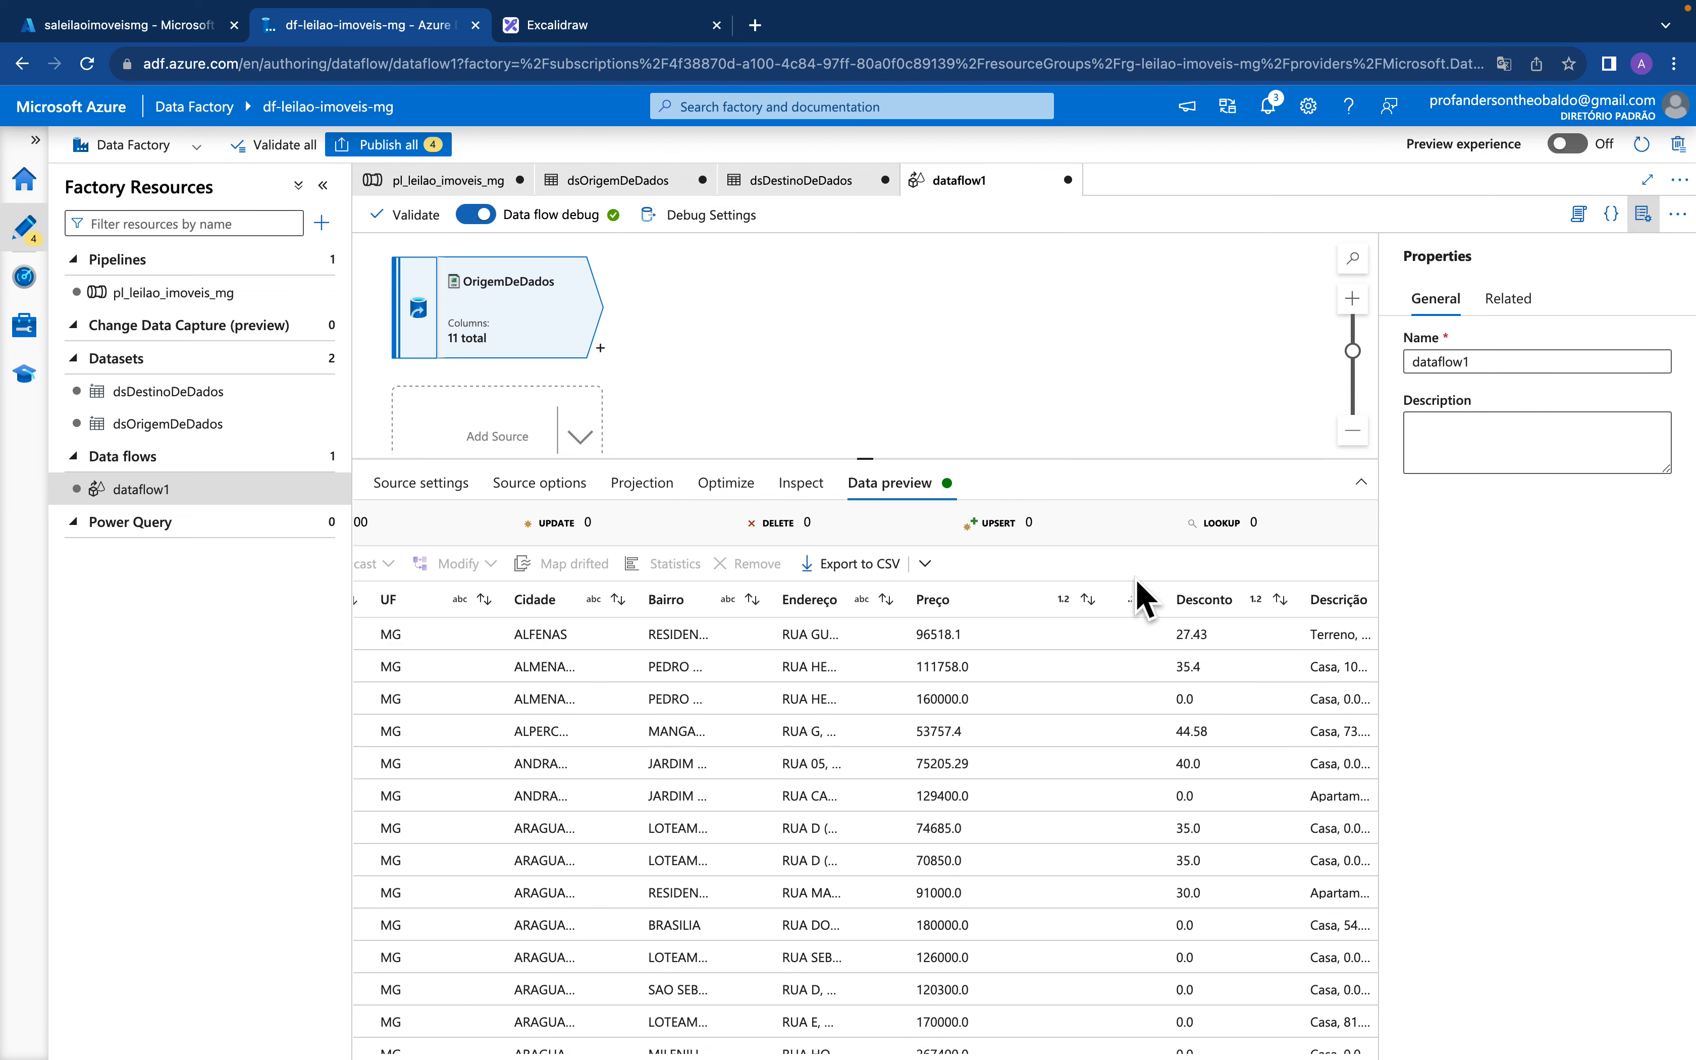
pyautogui.moveTo(1104, 596); pyautogui.dragTo(1022, 606)
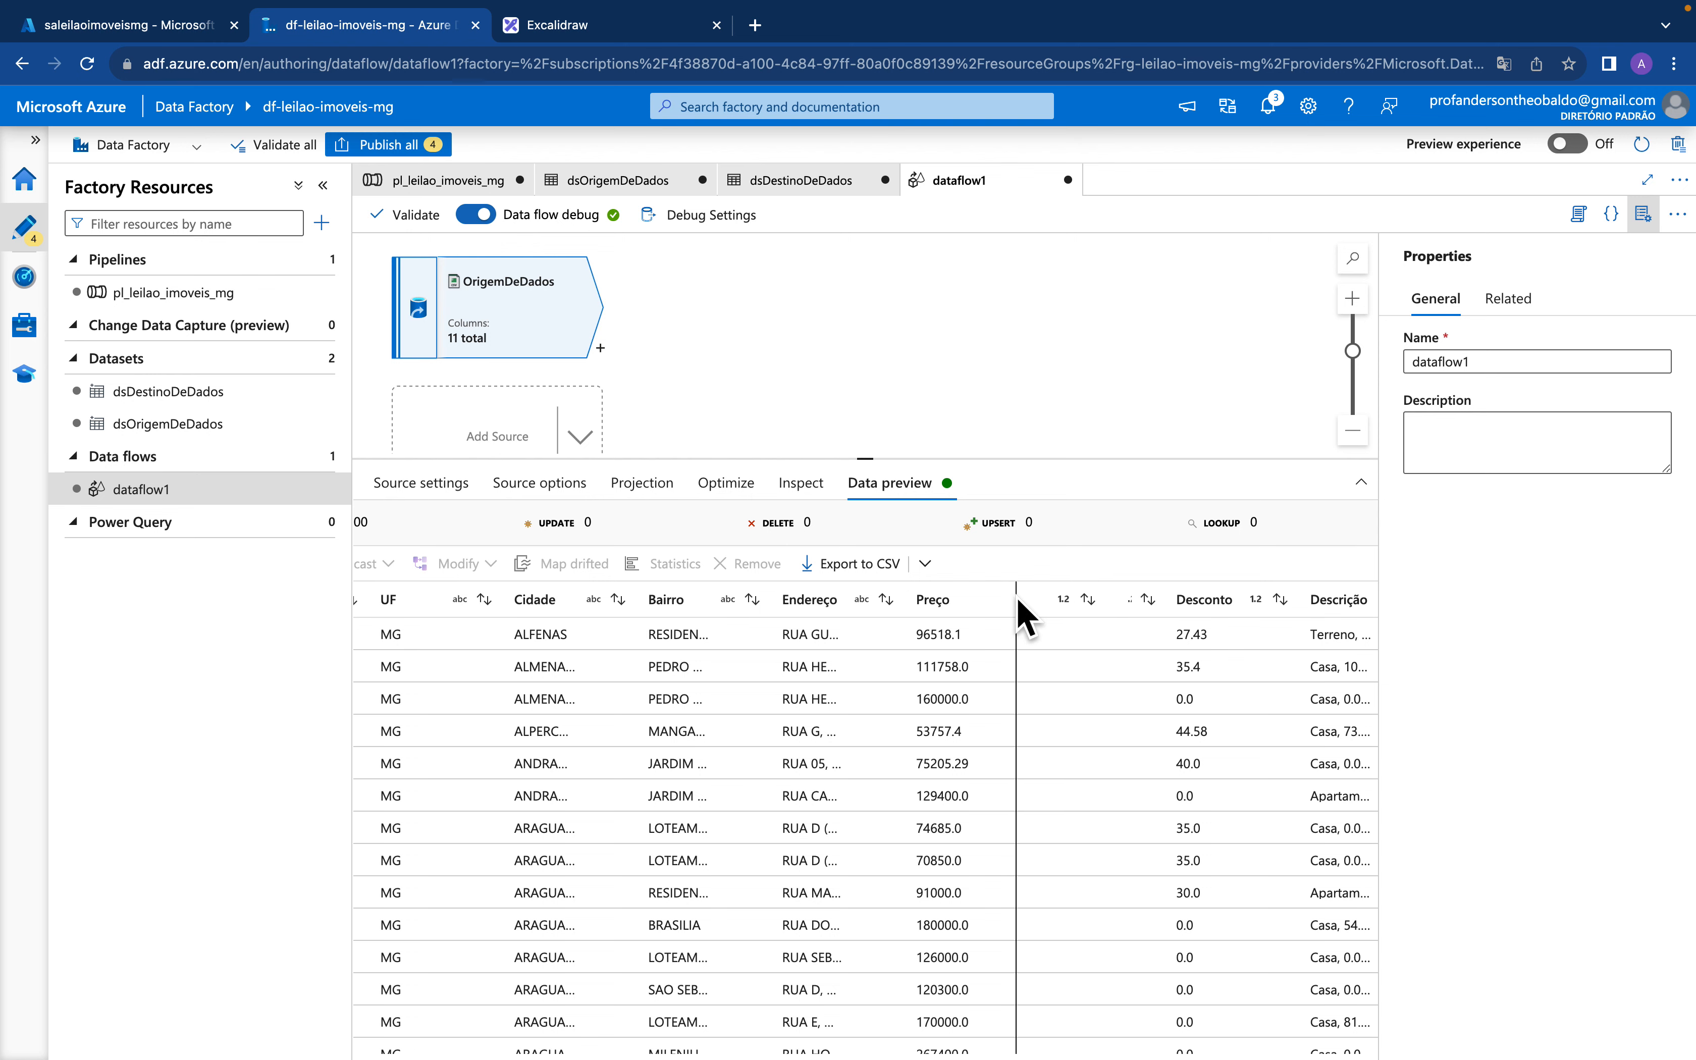
pyautogui.moveTo(1162, 601); pyautogui.dragTo(1216, 600)
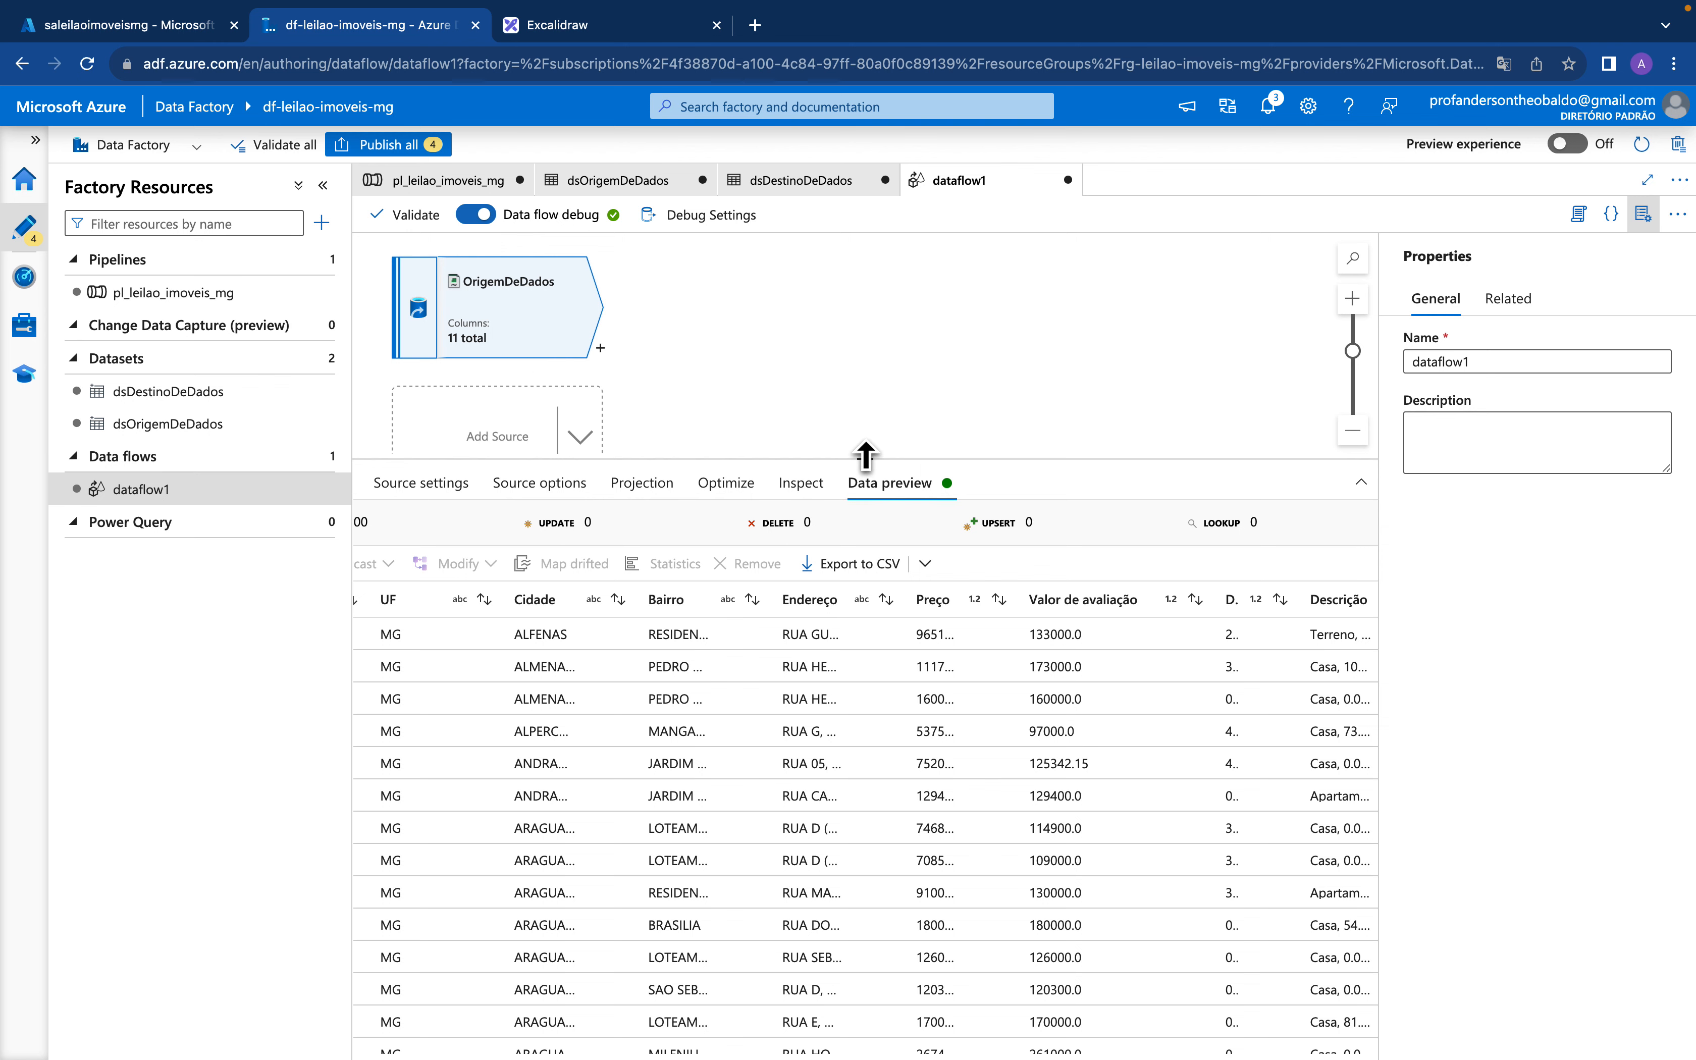
pyautogui.moveTo(866, 456); pyautogui.dragTo(865, 555)
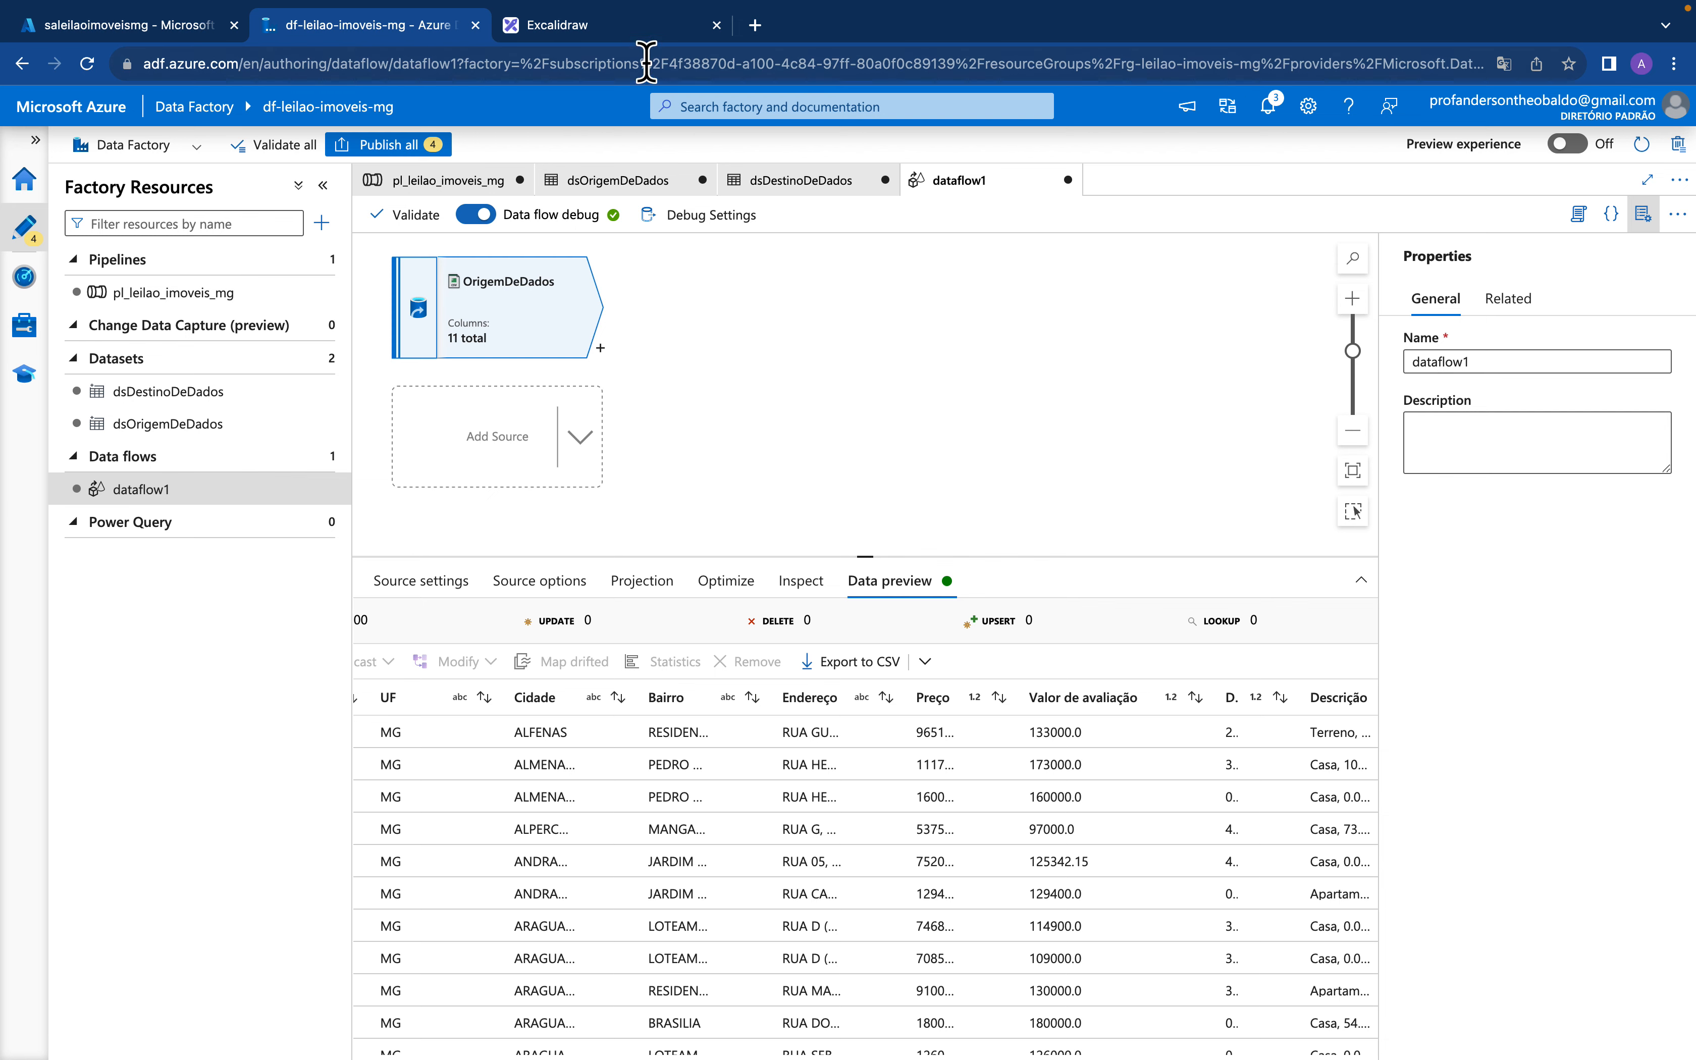
pyautogui.click(627, 28)
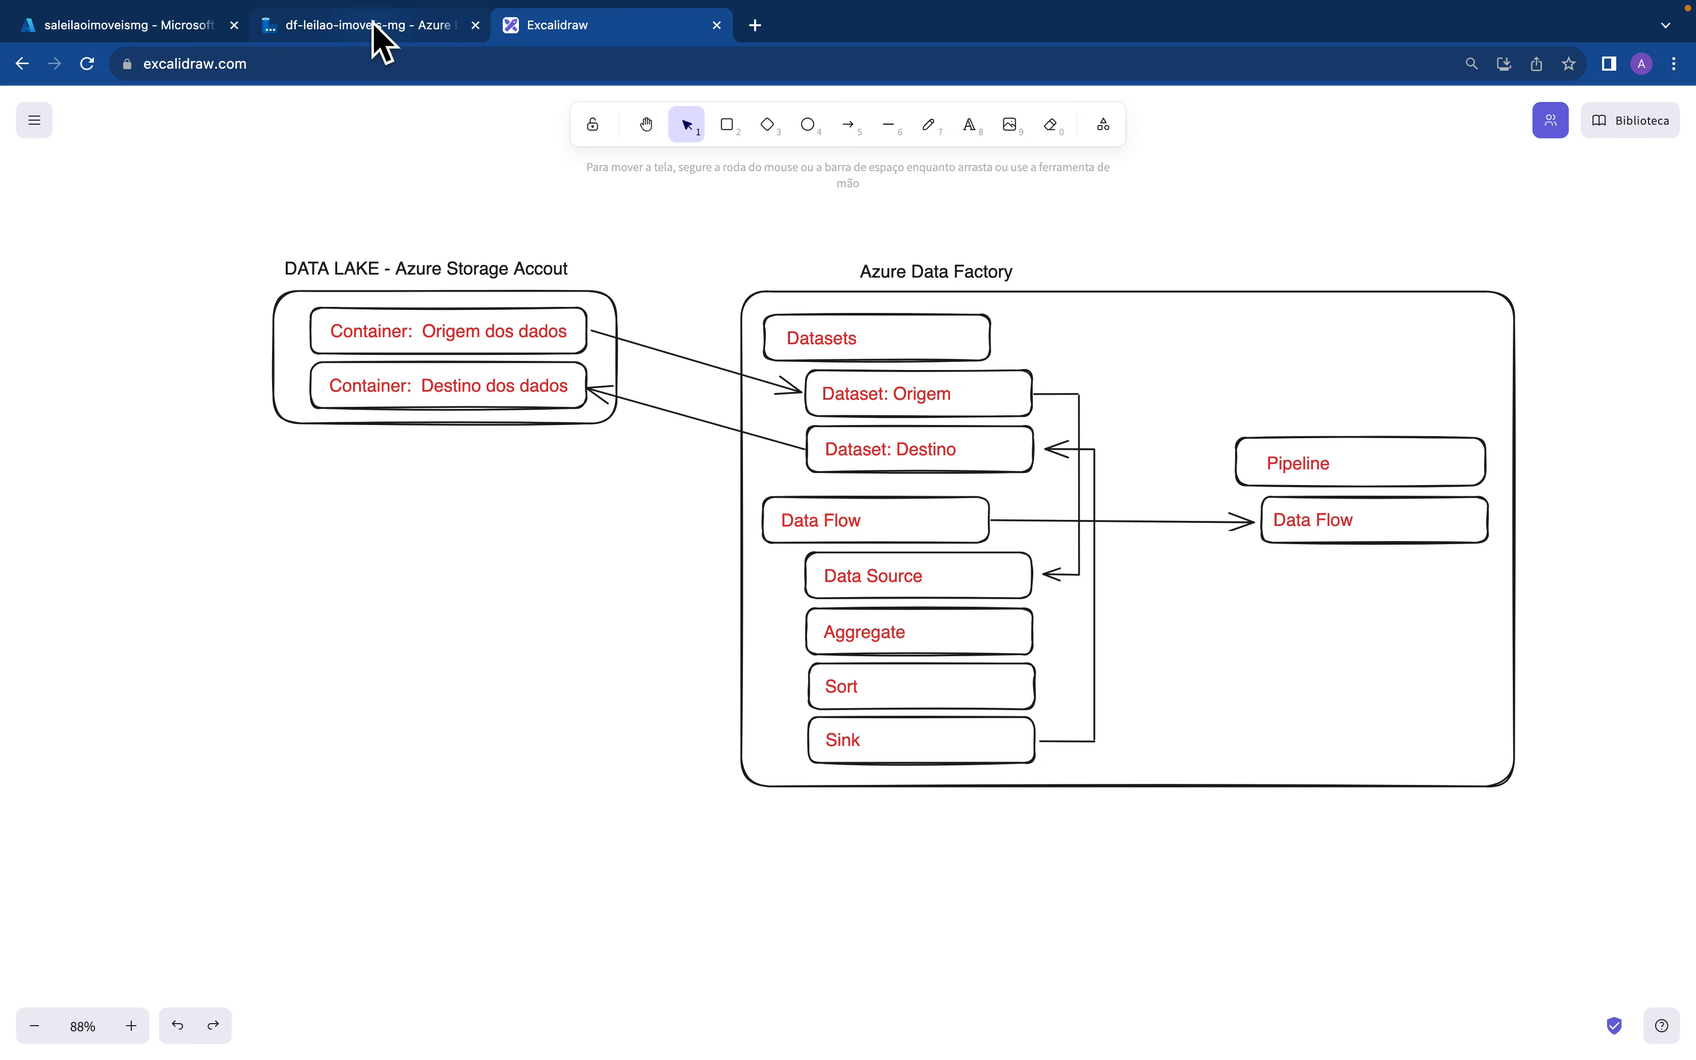
pyautogui.click(383, 42)
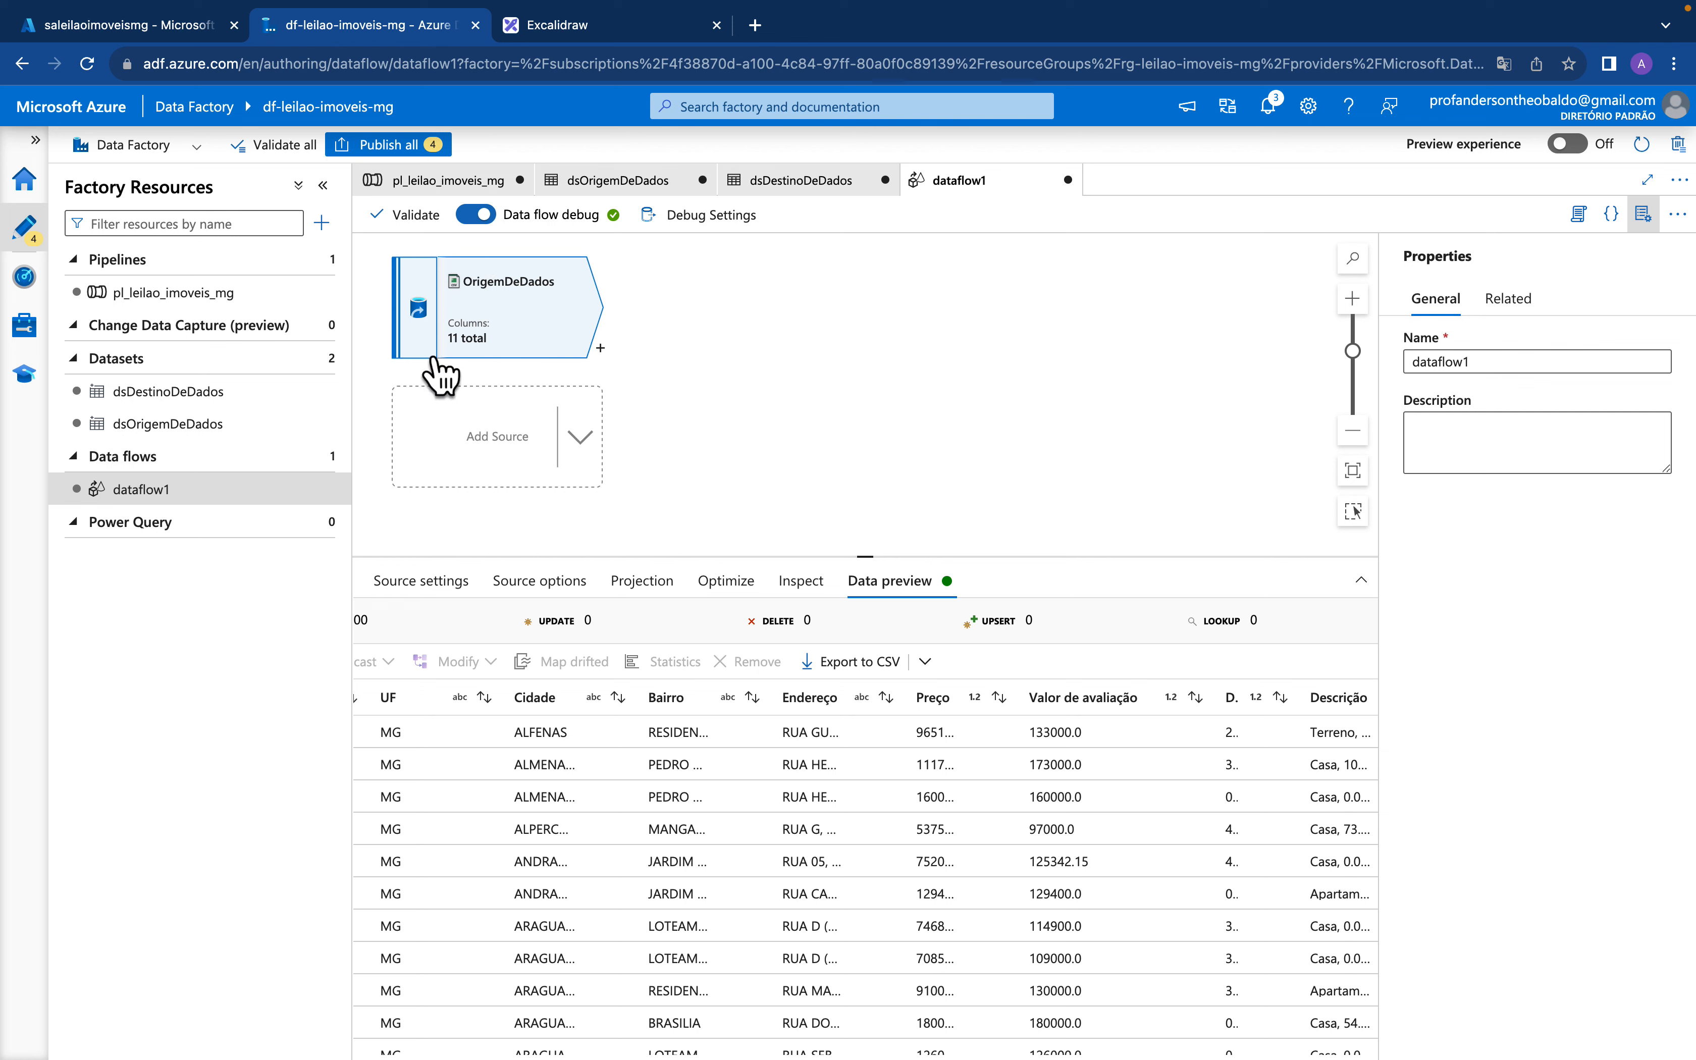
# Add an Aggregate transformation after the OrigemDeDados source and set its output stream name to calculos
pyautogui.click(600, 349)
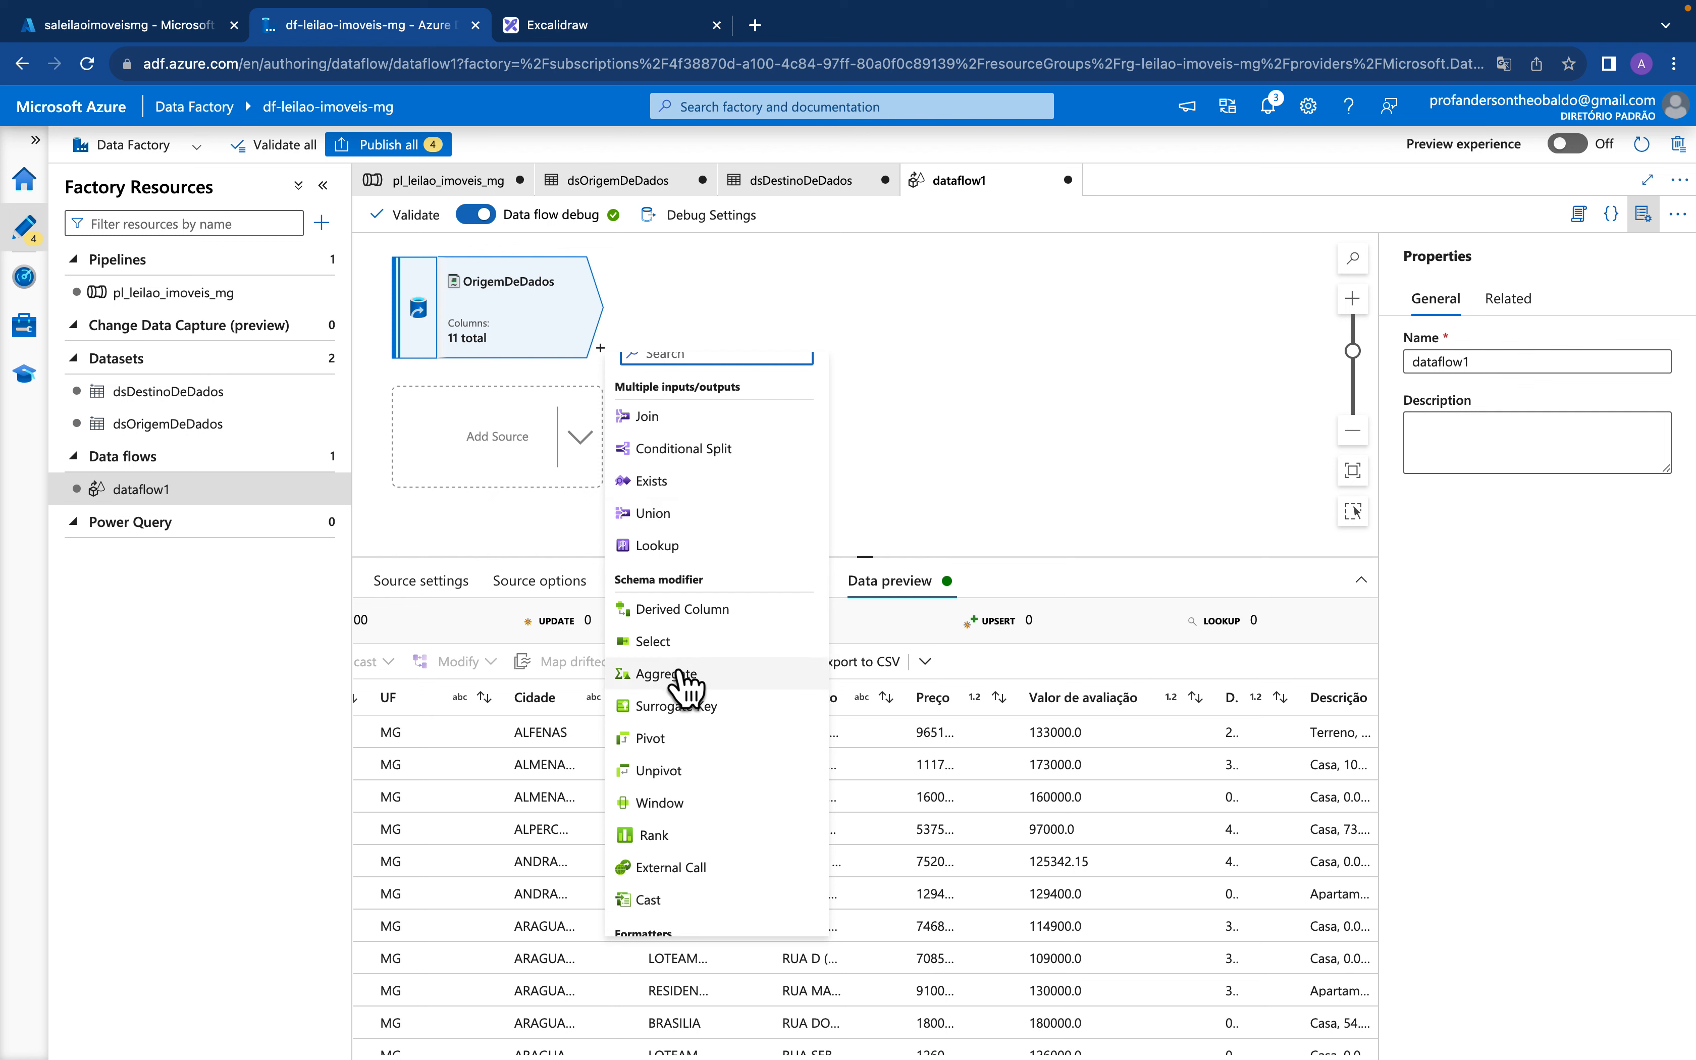
pyautogui.scroll(-3, 700, 803)
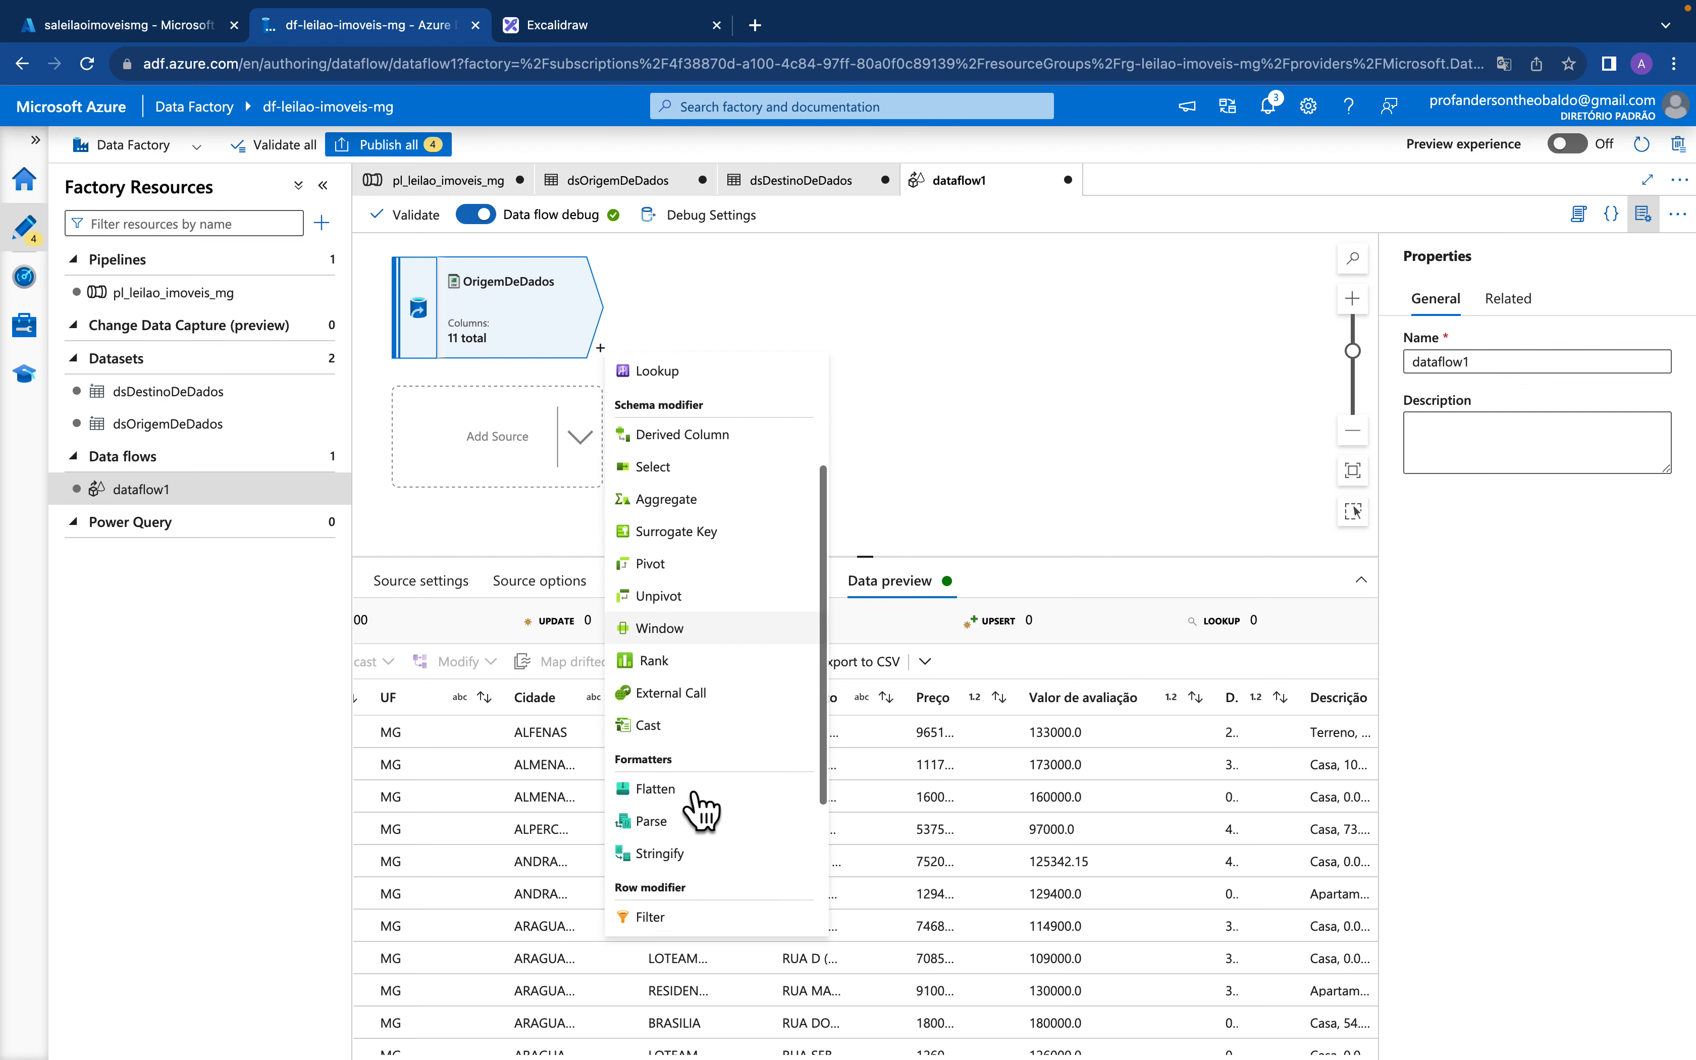
pyautogui.scroll(1, 699, 806)
pyautogui.scroll(-3, 700, 806)
pyautogui.scroll(-2, 700, 807)
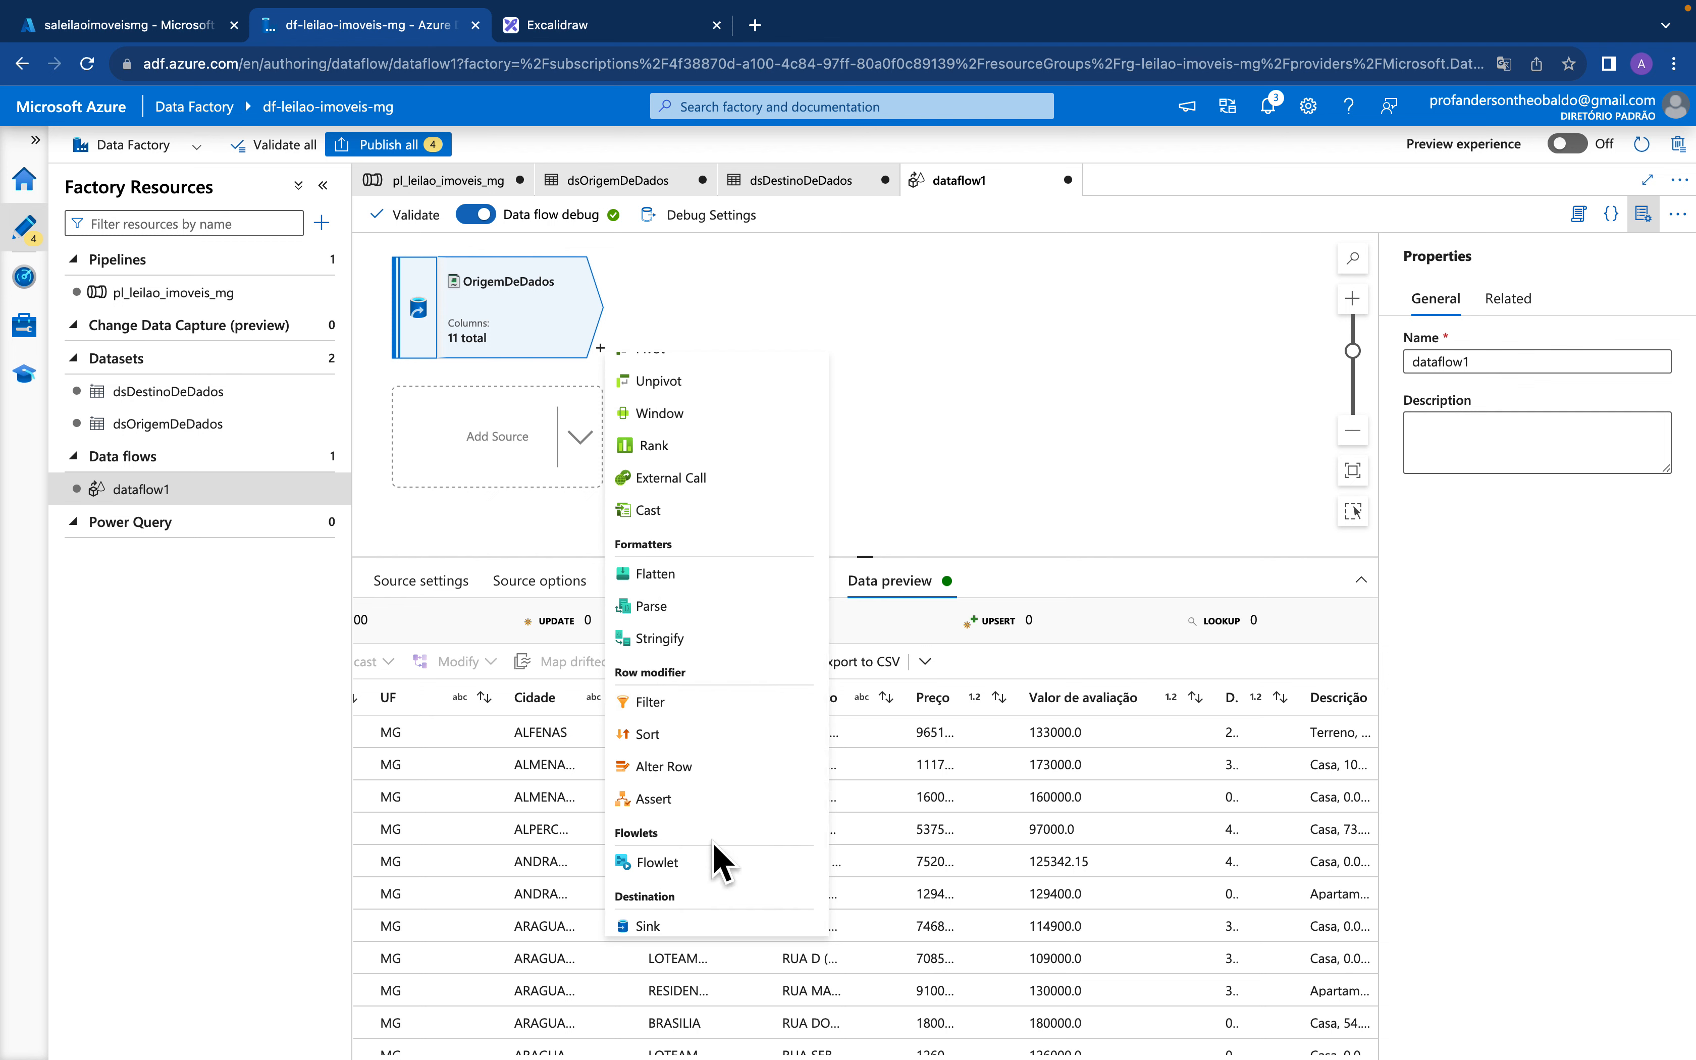
pyautogui.scroll(-1, 713, 841)
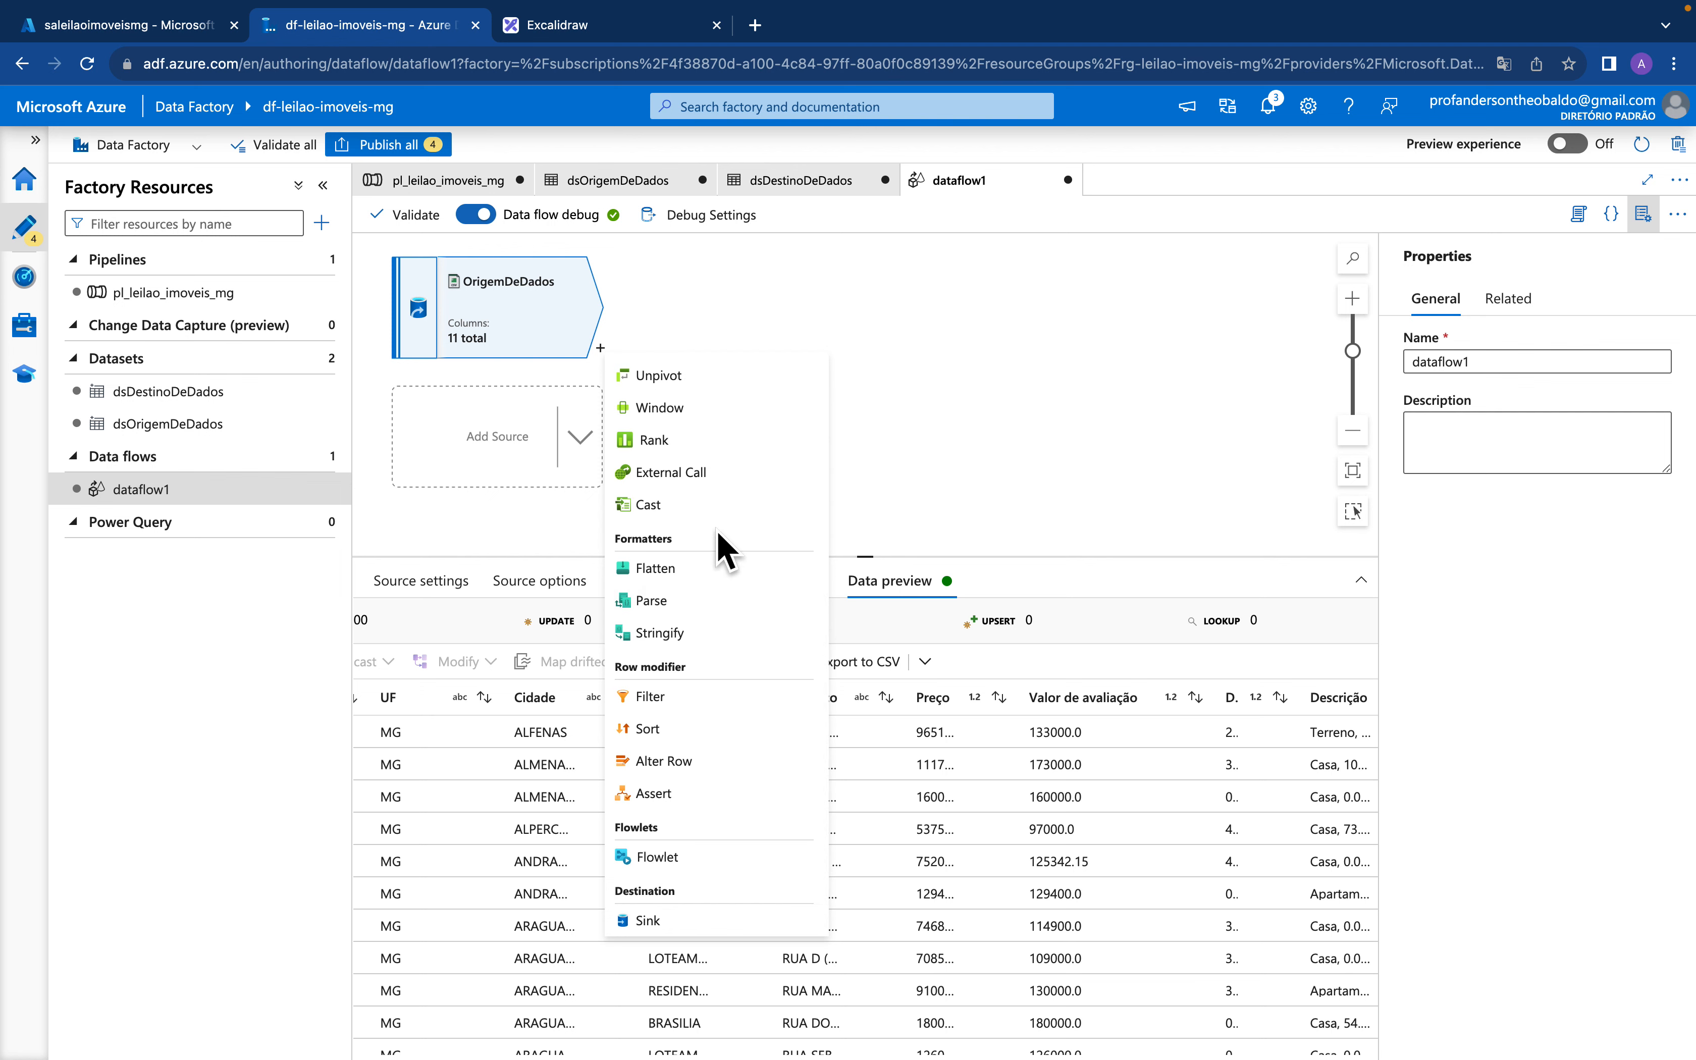
pyautogui.scroll(3, 718, 534)
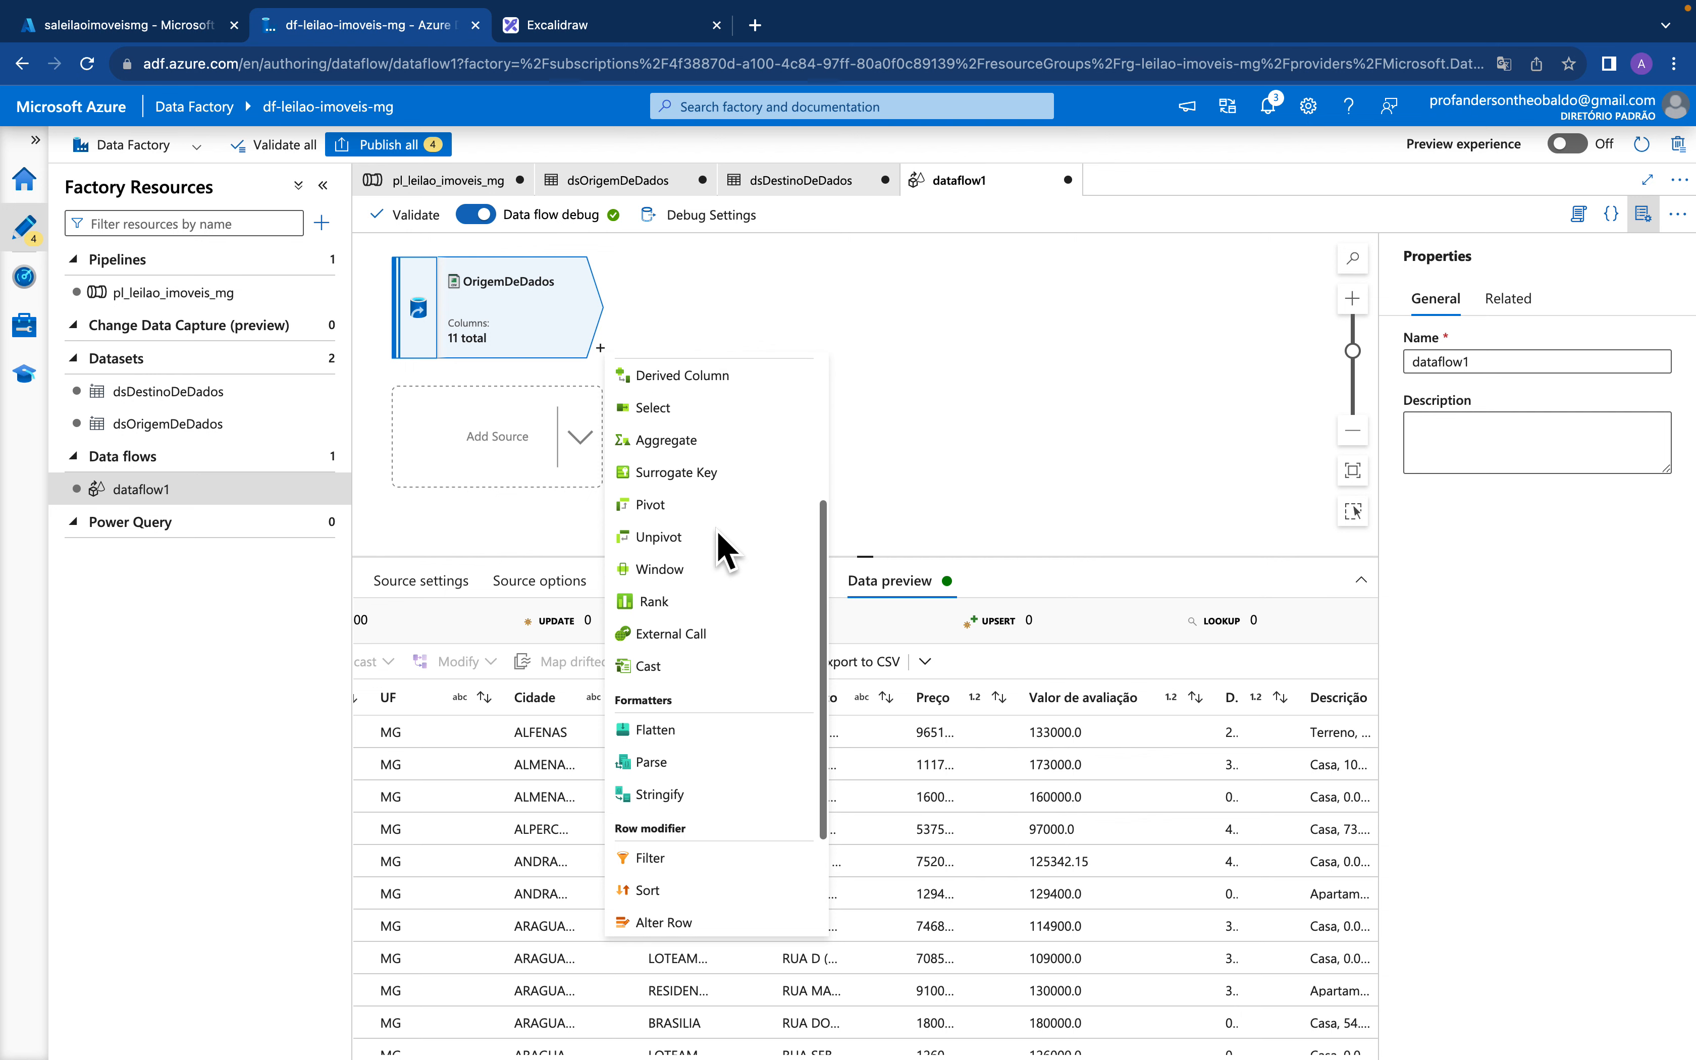
pyautogui.scroll(2, 722, 540)
pyautogui.click(691, 546)
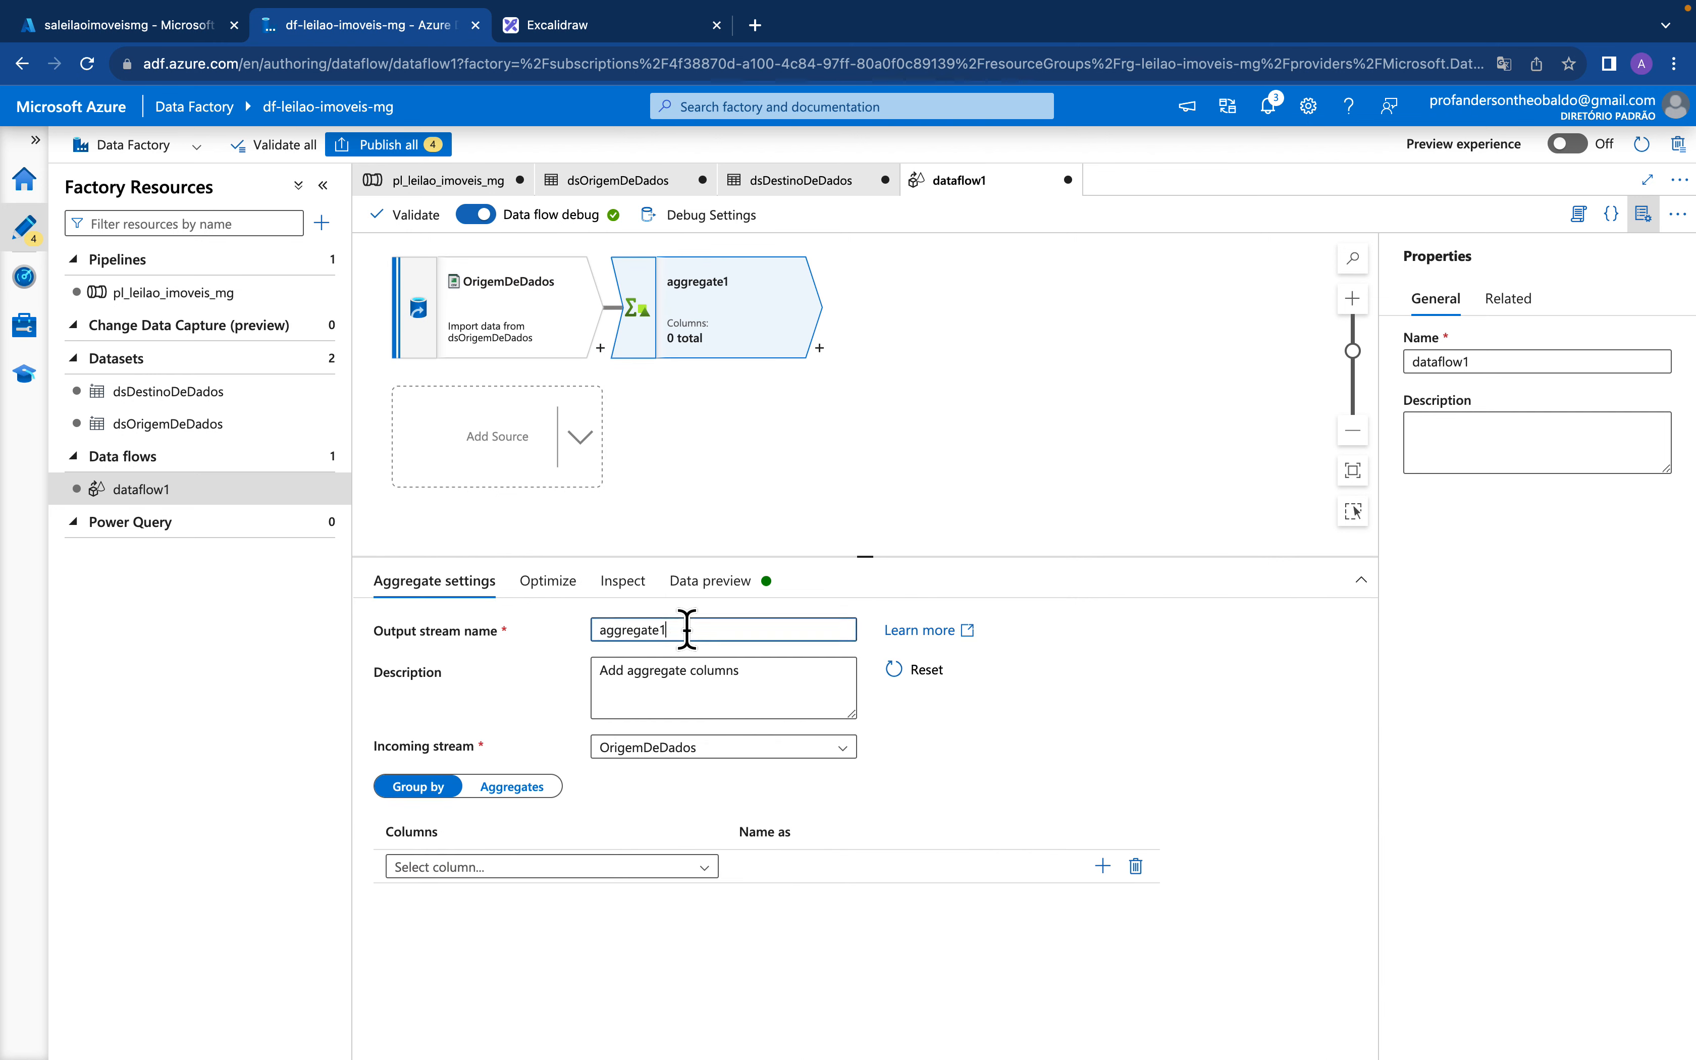
pyautogui.write('ca')
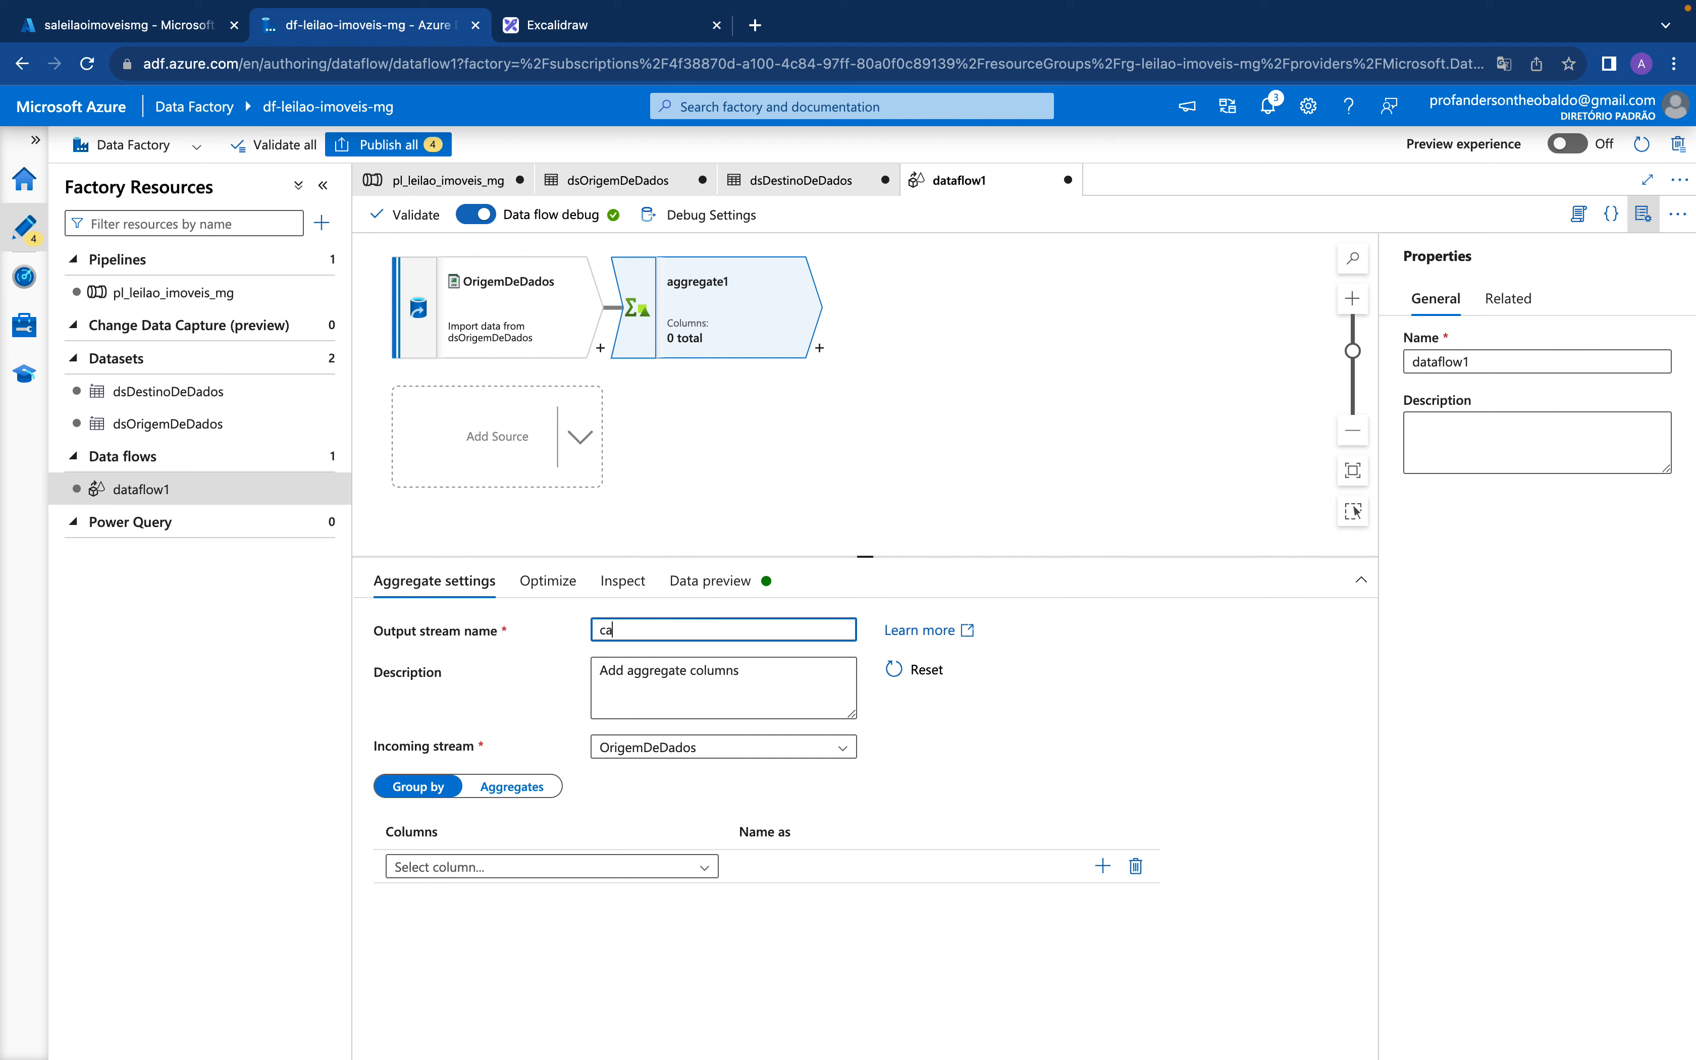
pyautogui.write('lculos')
pyautogui.click(639, 672)
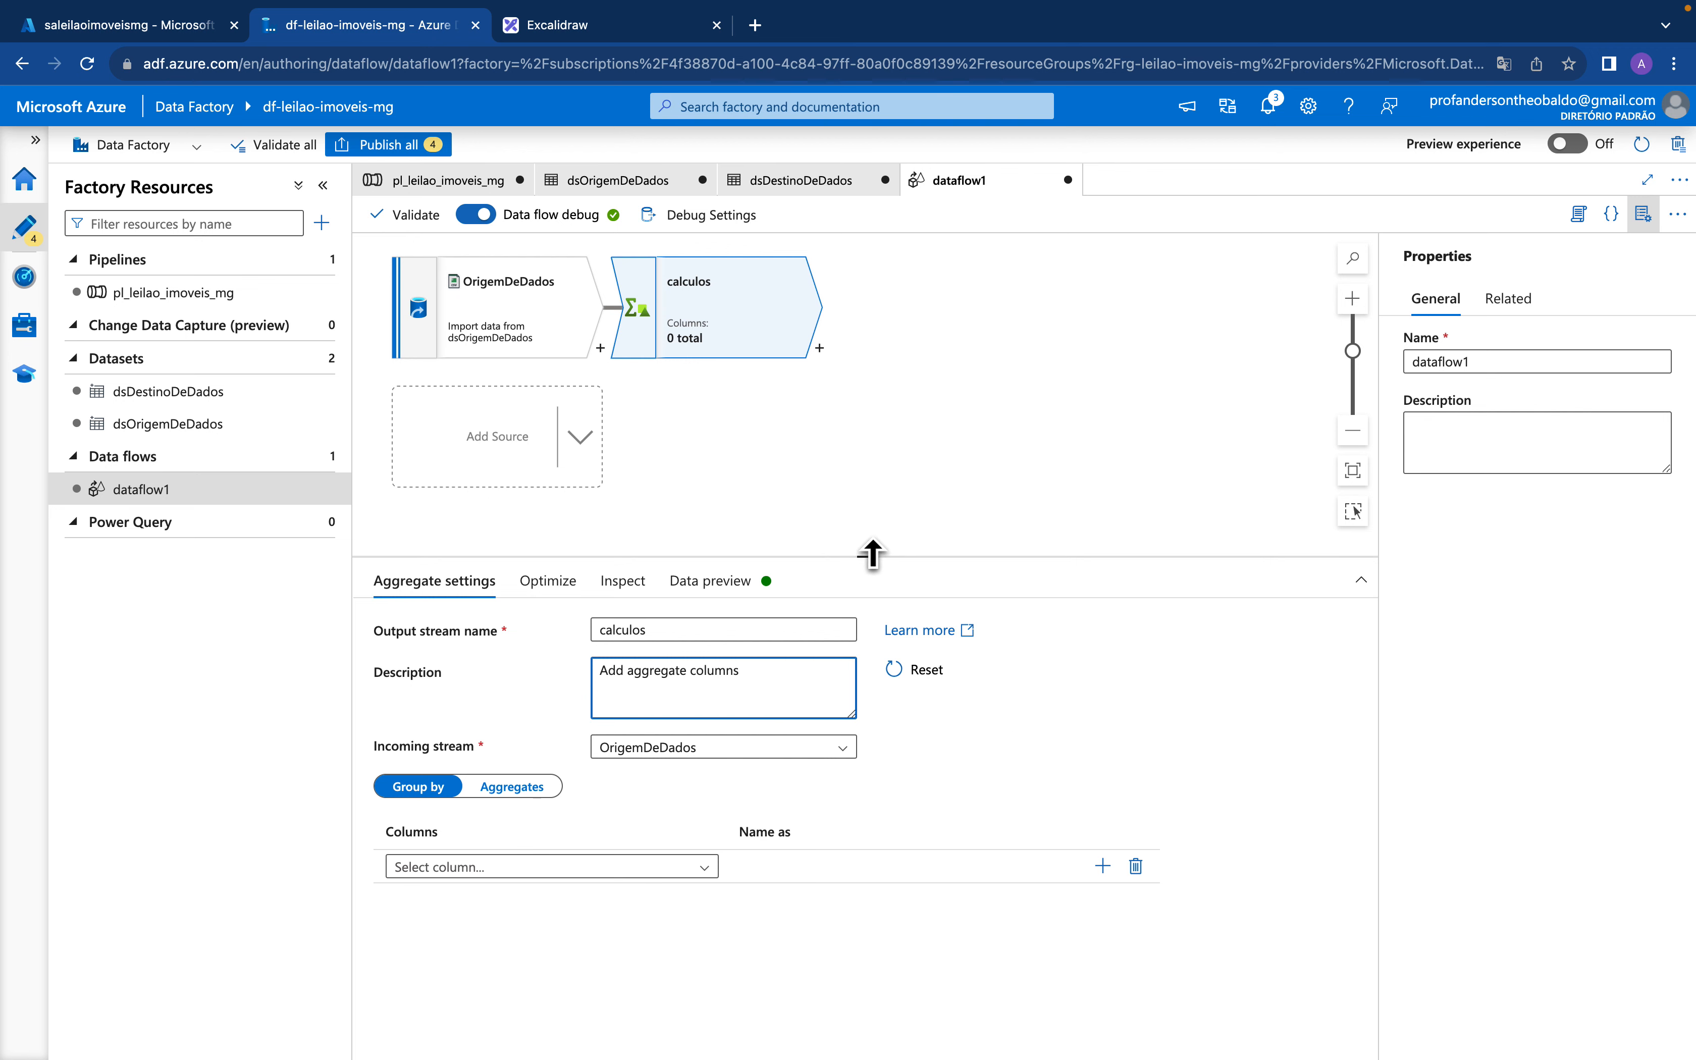
# Group the calculos aggregation by the Cidade column
pyautogui.moveTo(868, 557); pyautogui.dragTo(866, 512)
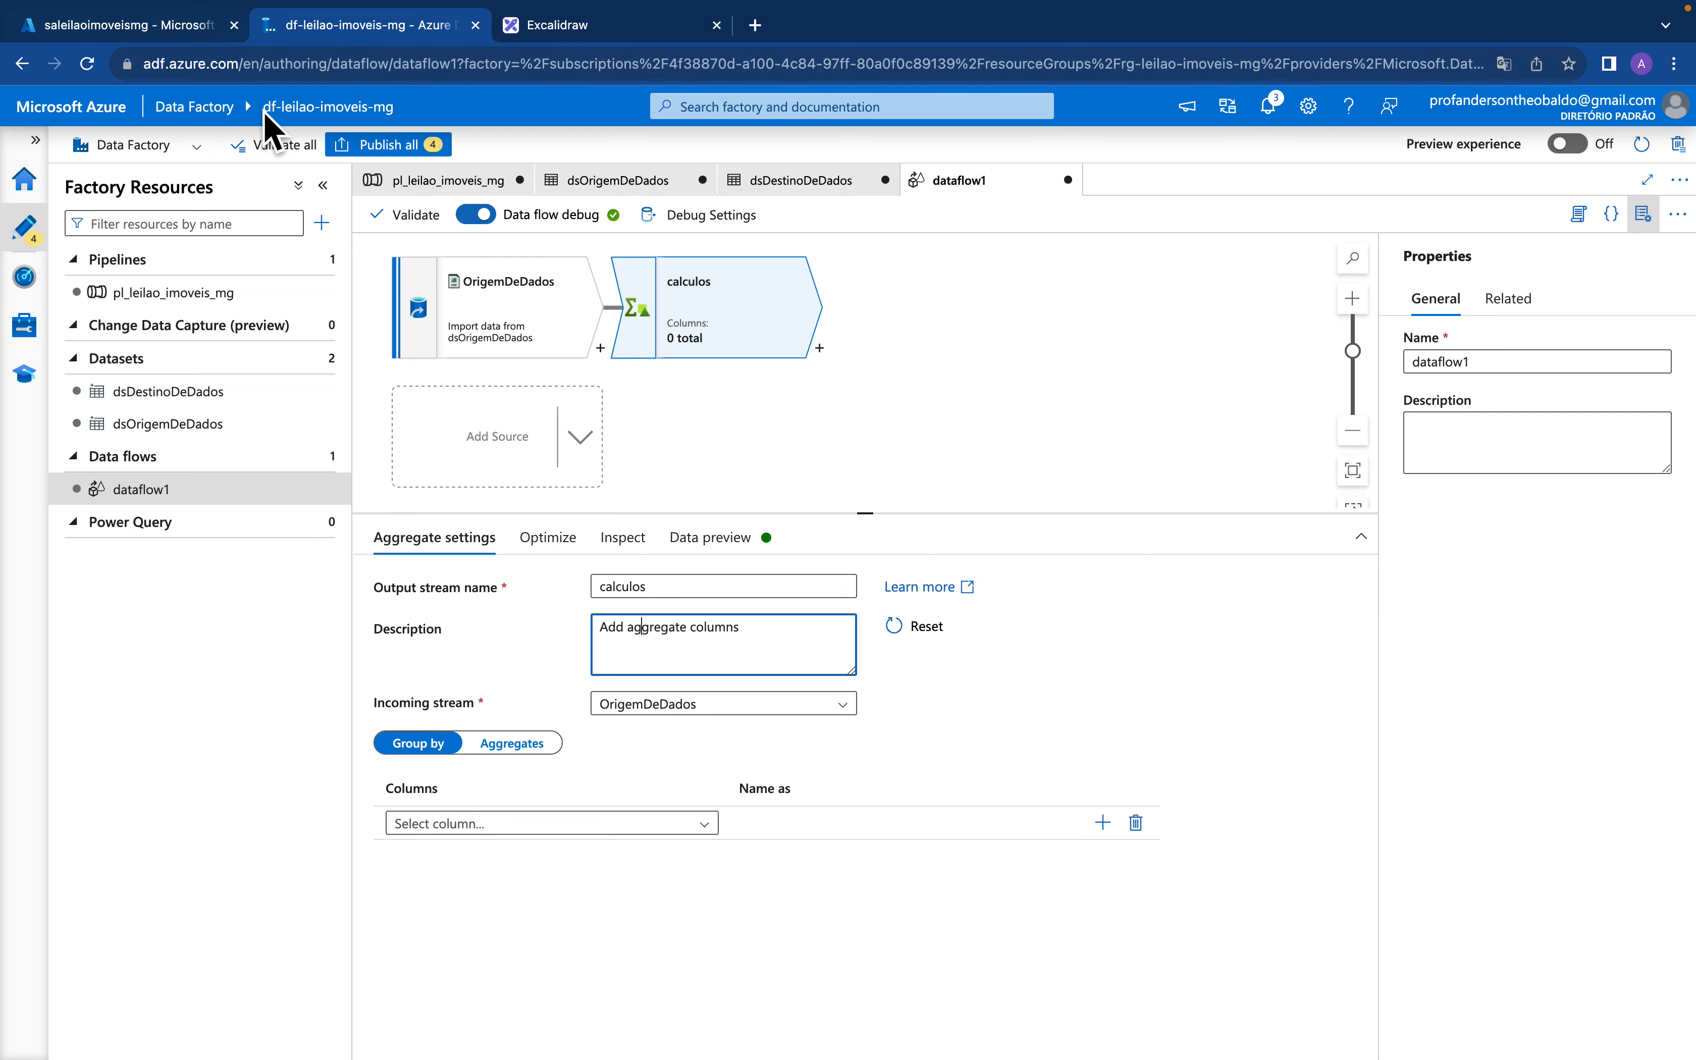
pyautogui.hotkey('ctrl', 'Right')
pyautogui.click(705, 825)
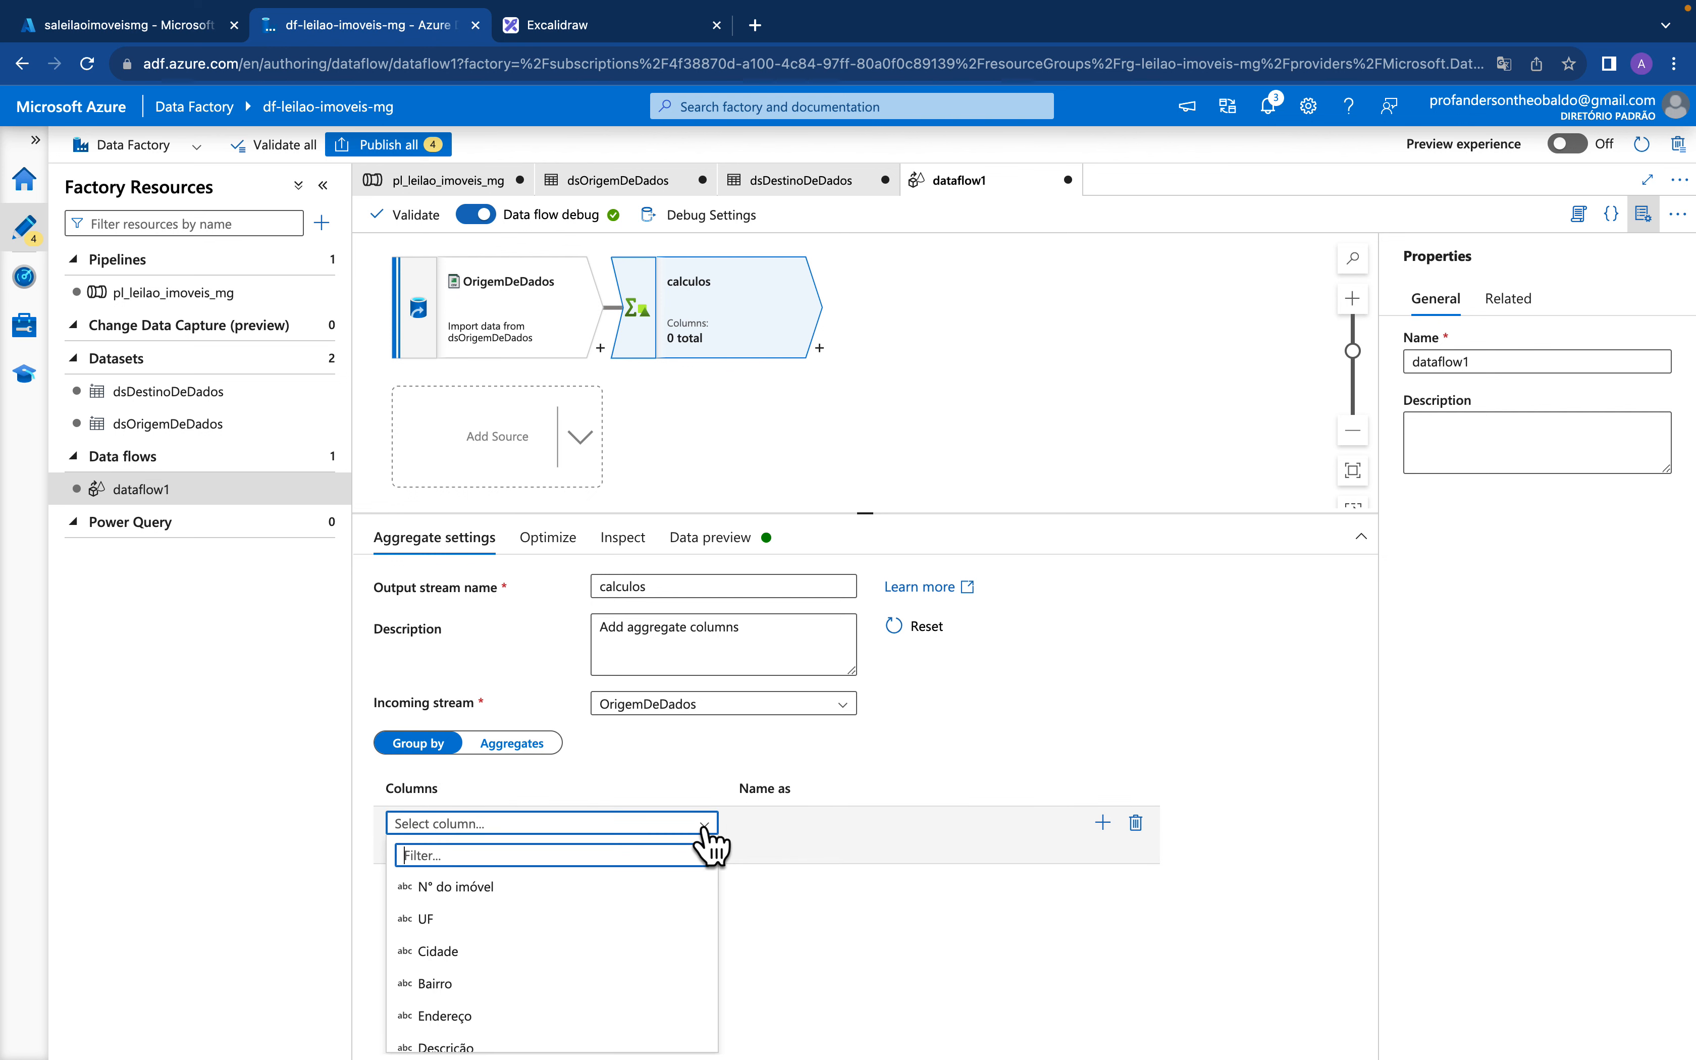
pyautogui.click(459, 950)
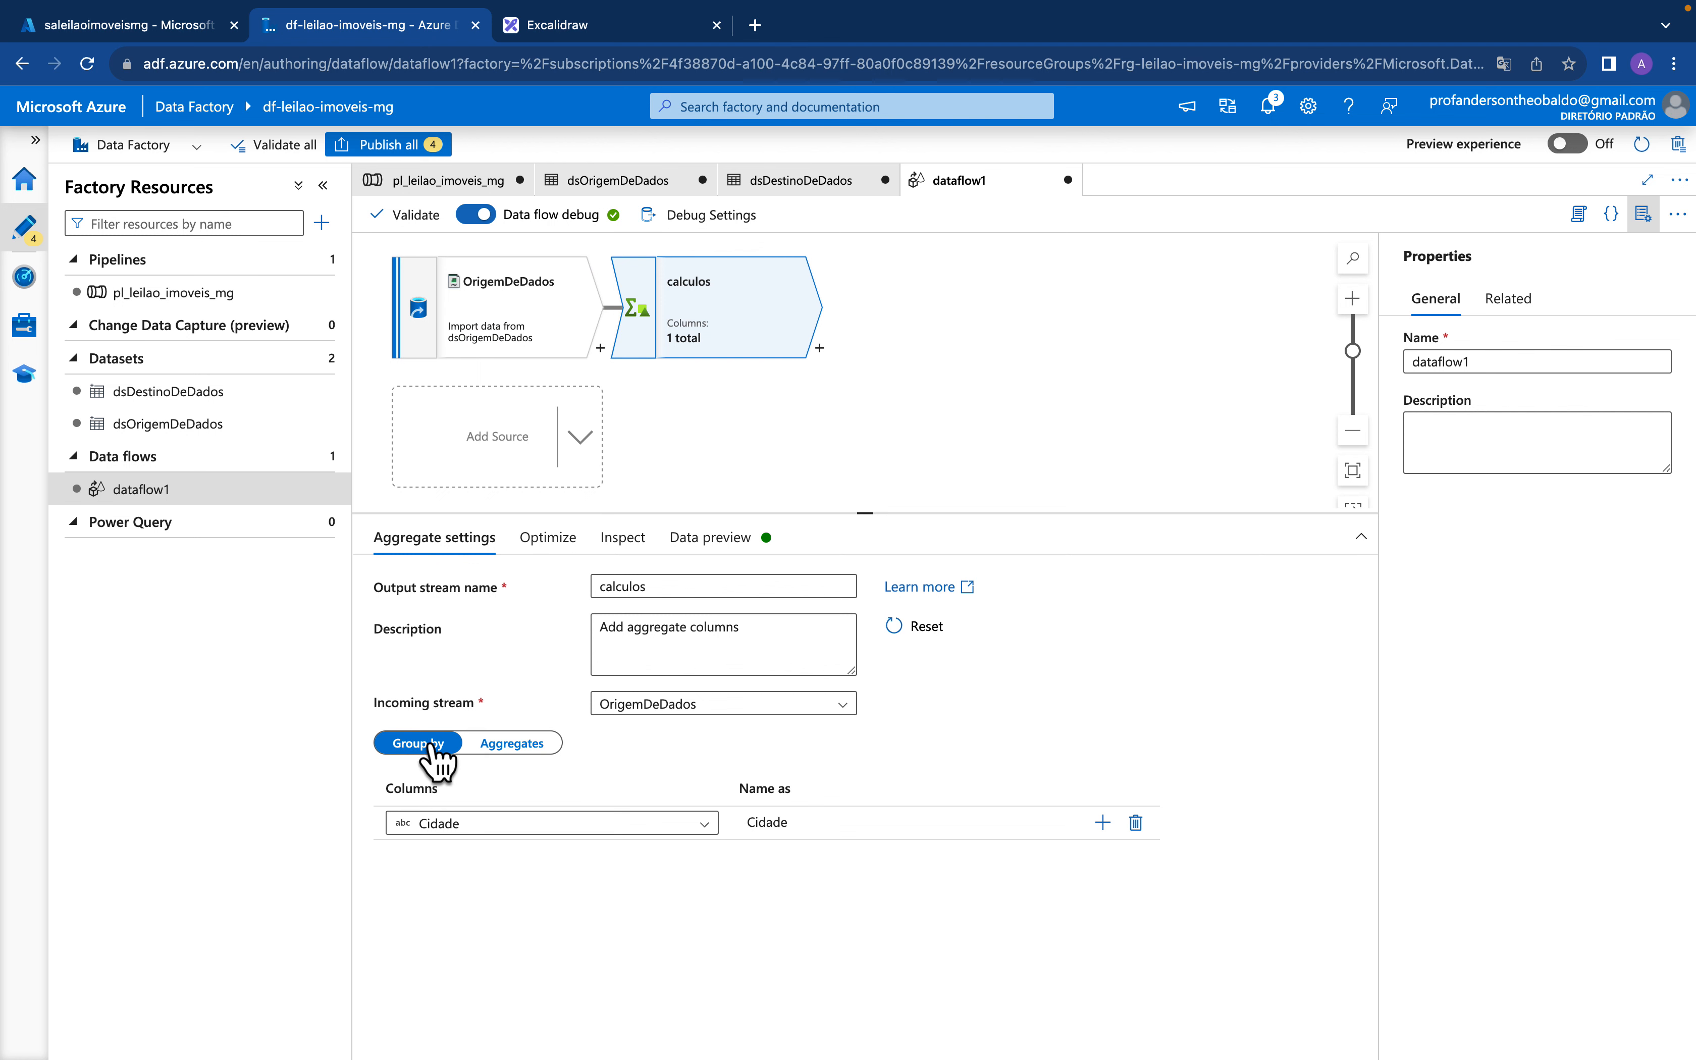
# Add four columns to the aggregates of the calculos transformation
pyautogui.click(522, 746)
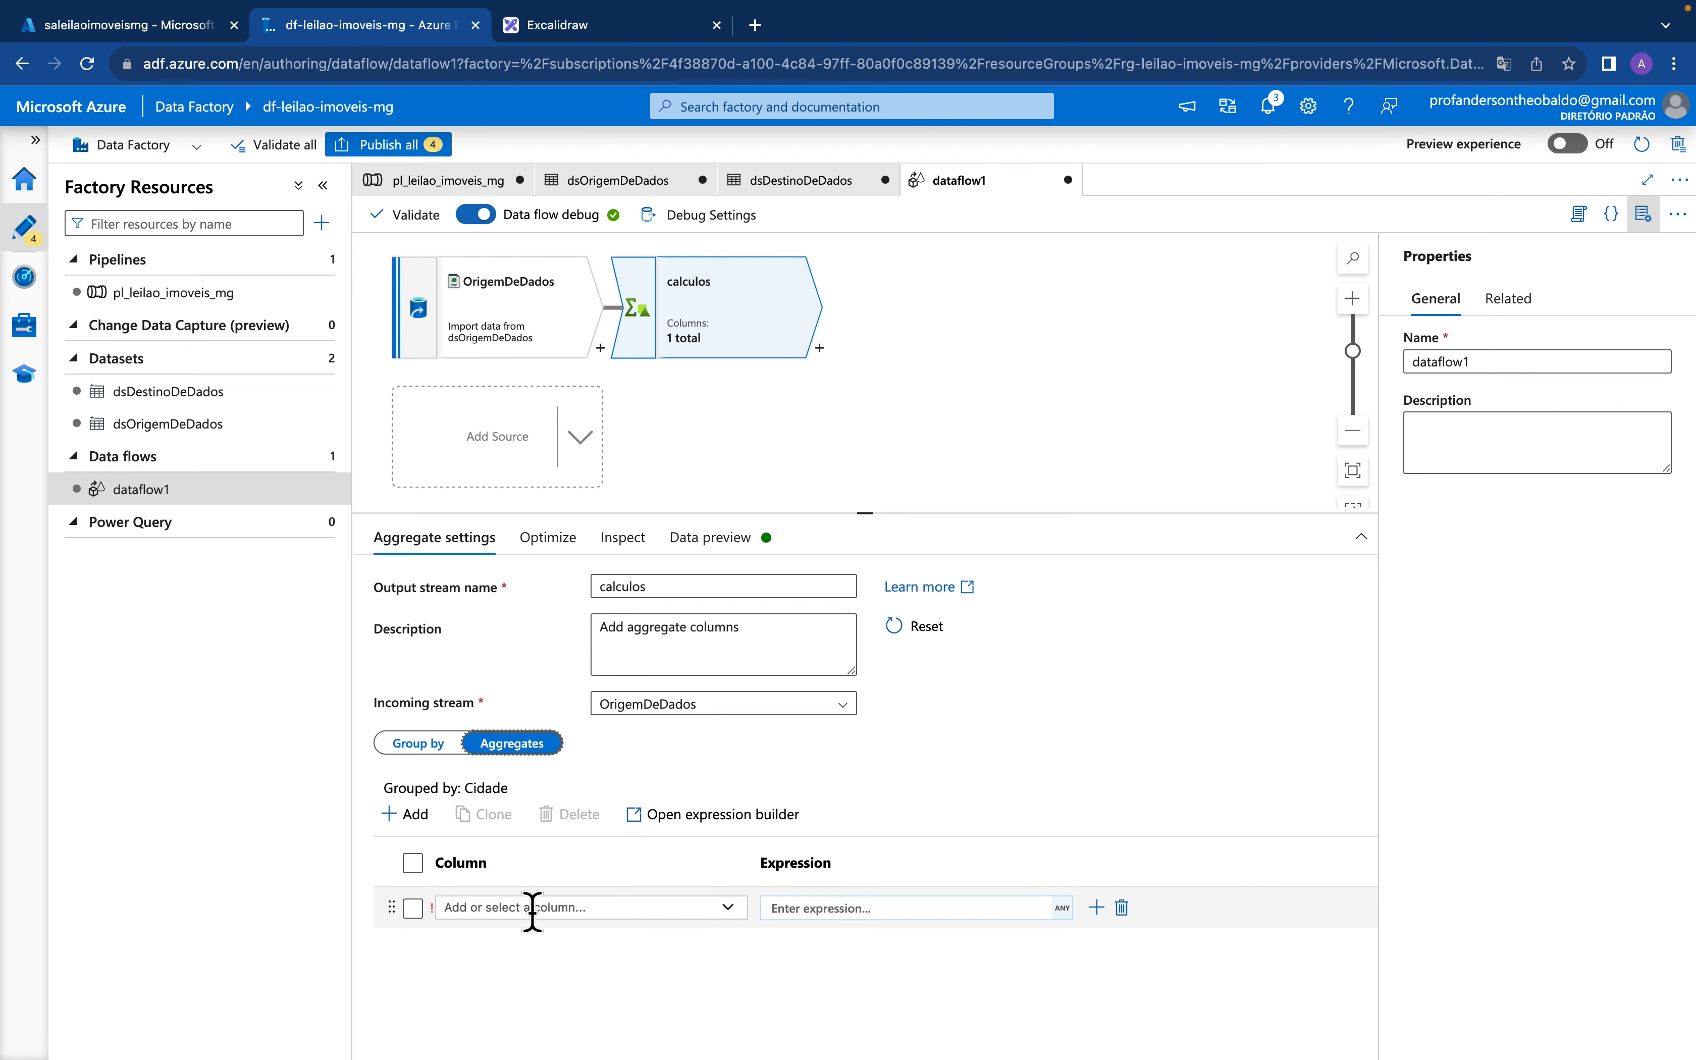
pyautogui.scroll(-1, 809, 754)
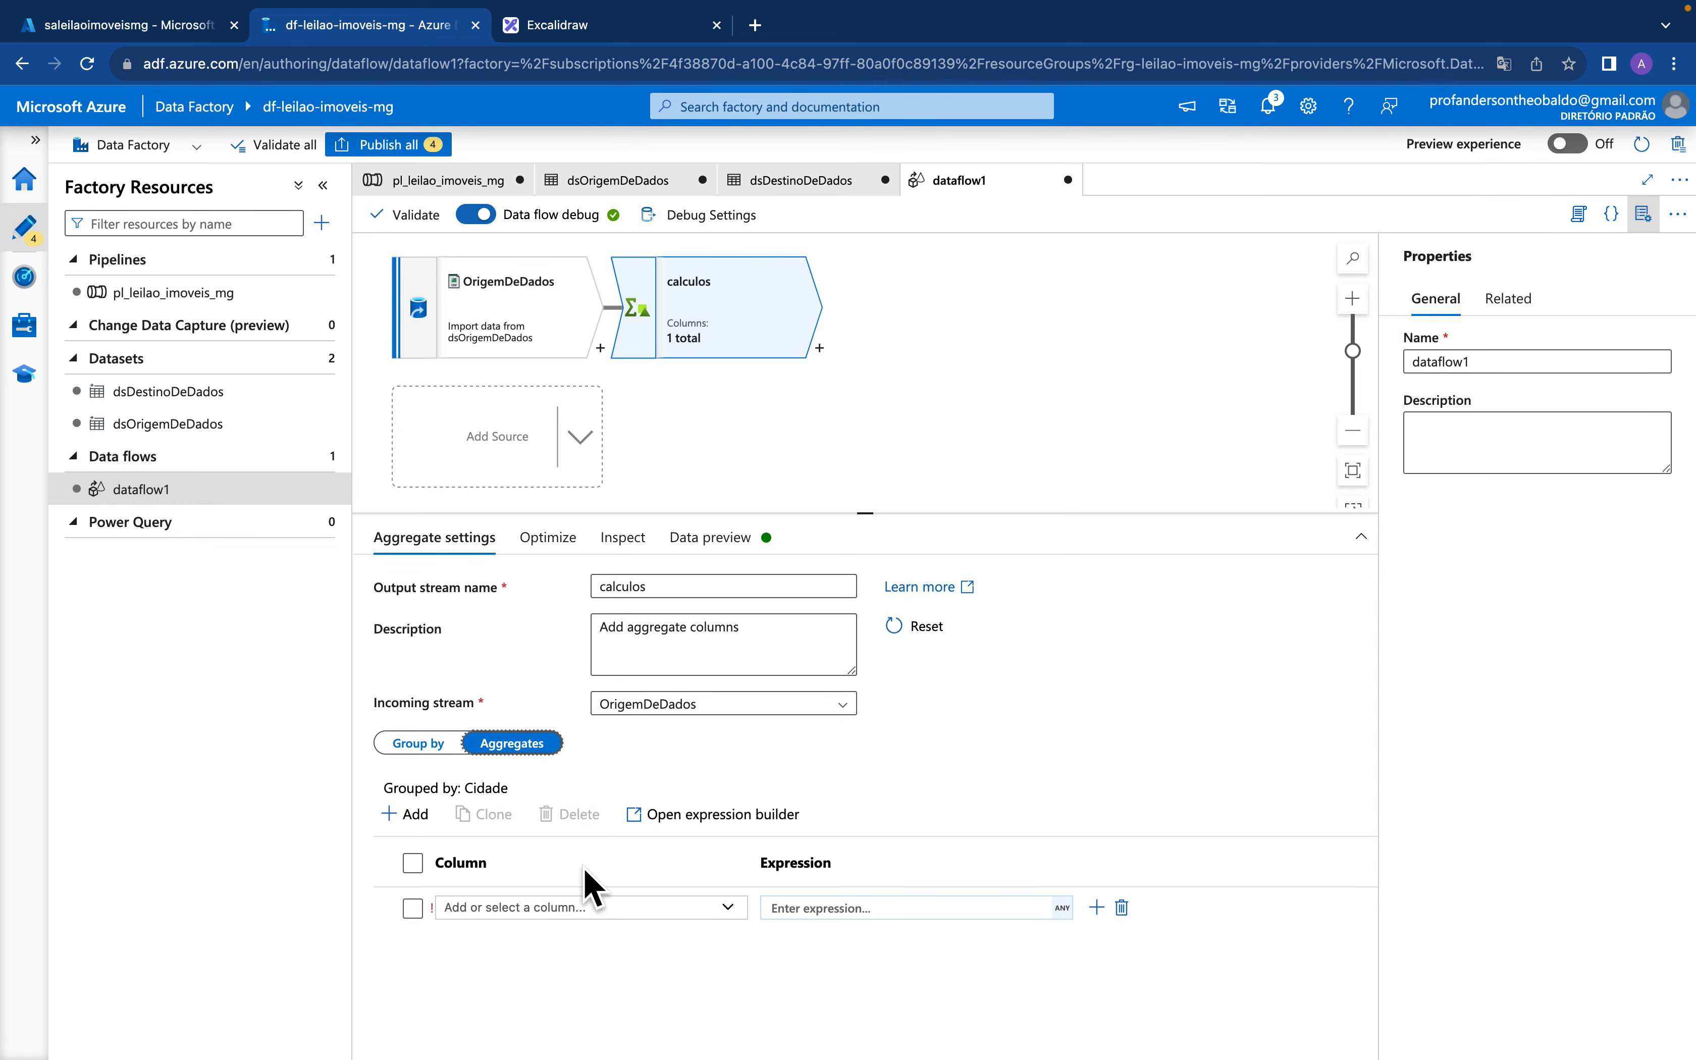
pyautogui.click(411, 815)
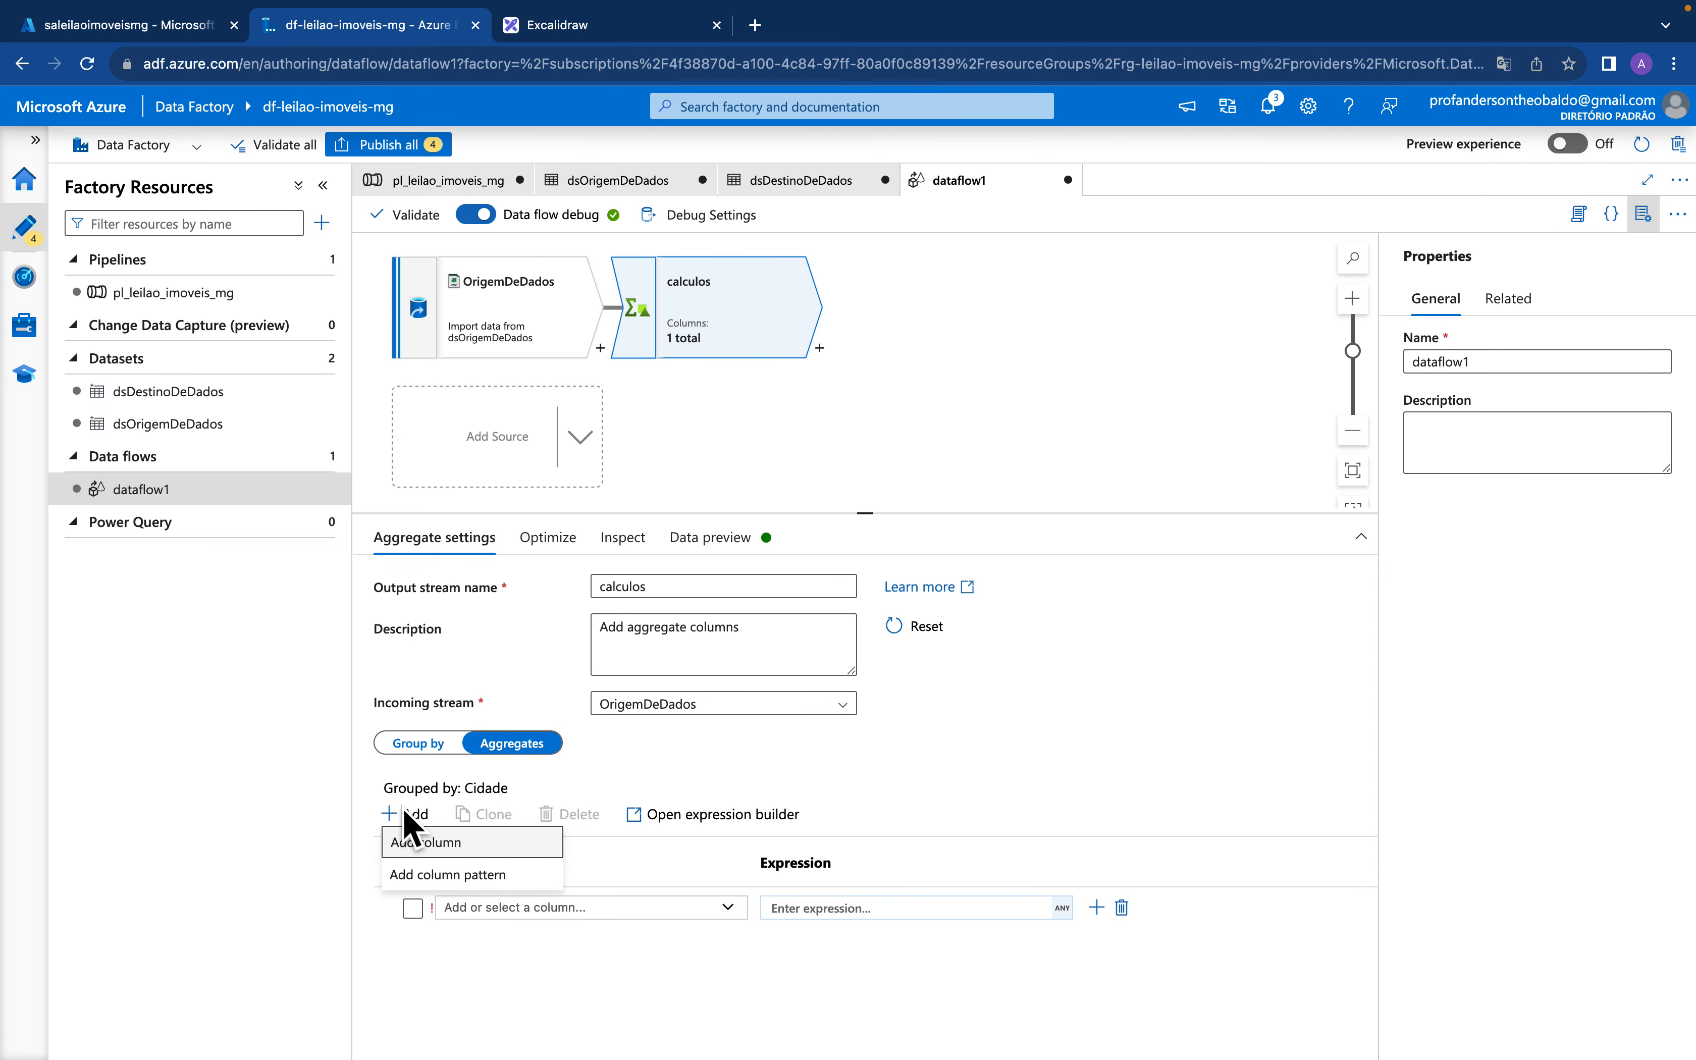
pyautogui.click(420, 841)
pyautogui.click(413, 813)
pyautogui.click(424, 844)
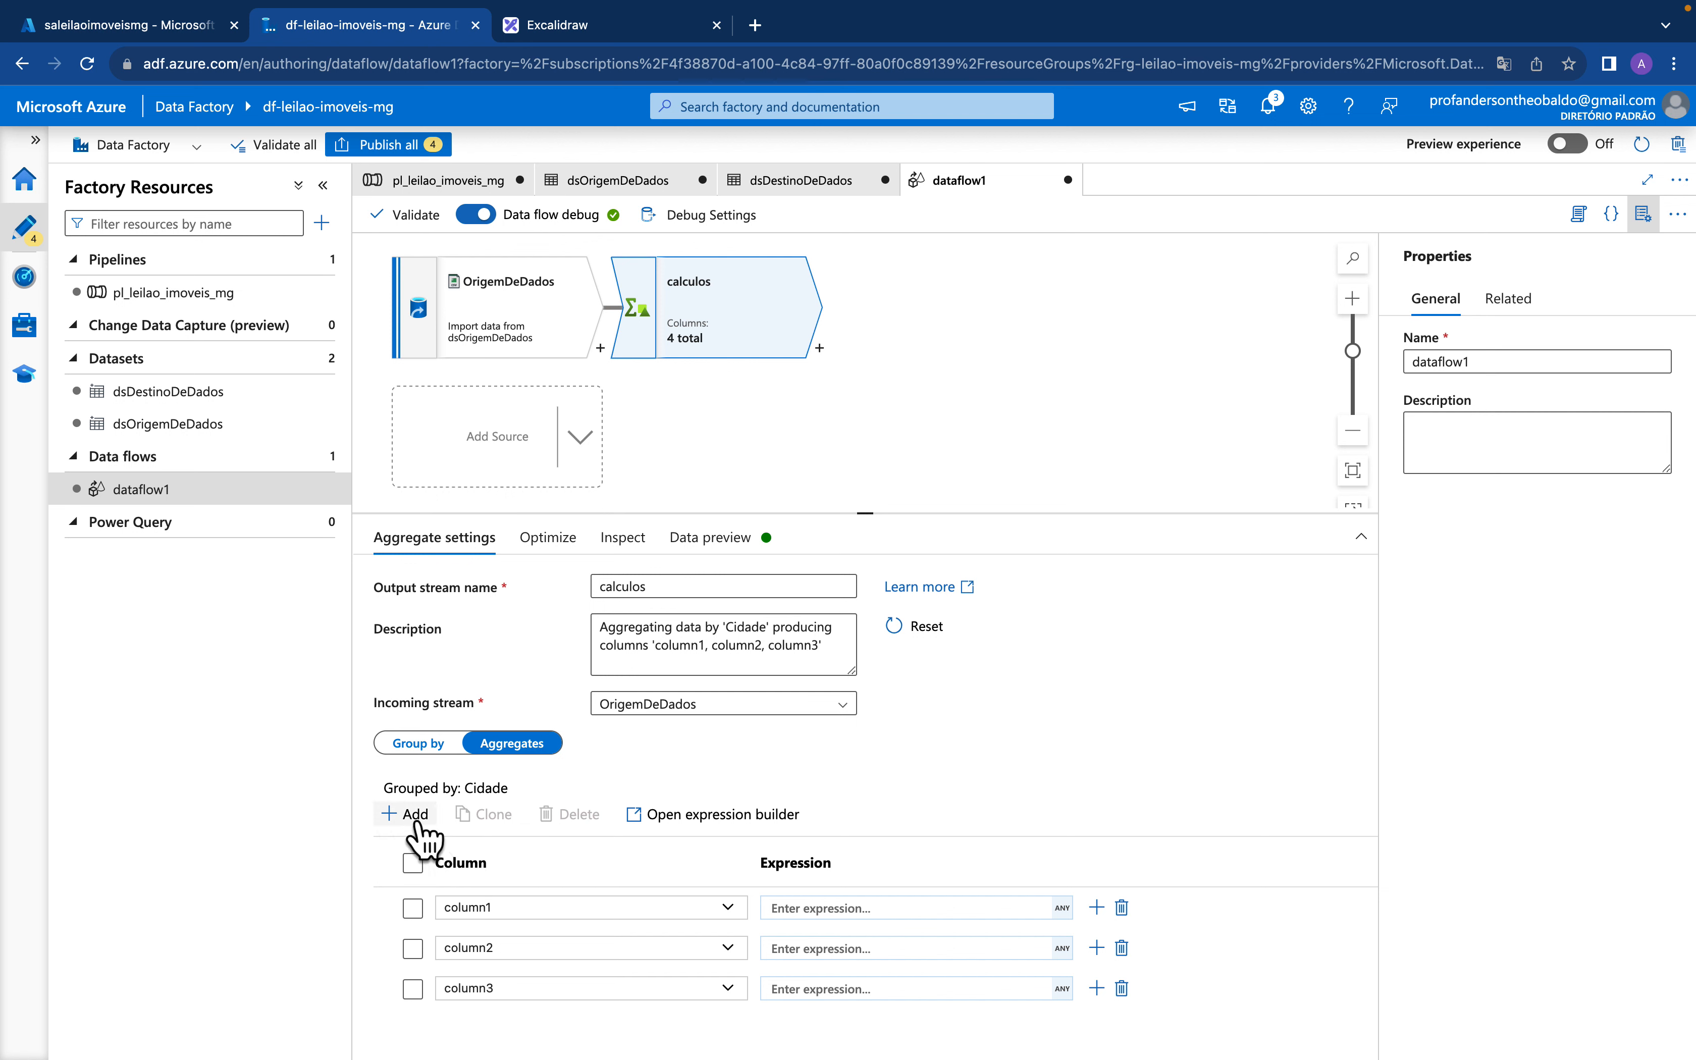
pyautogui.click(413, 815)
pyautogui.click(424, 845)
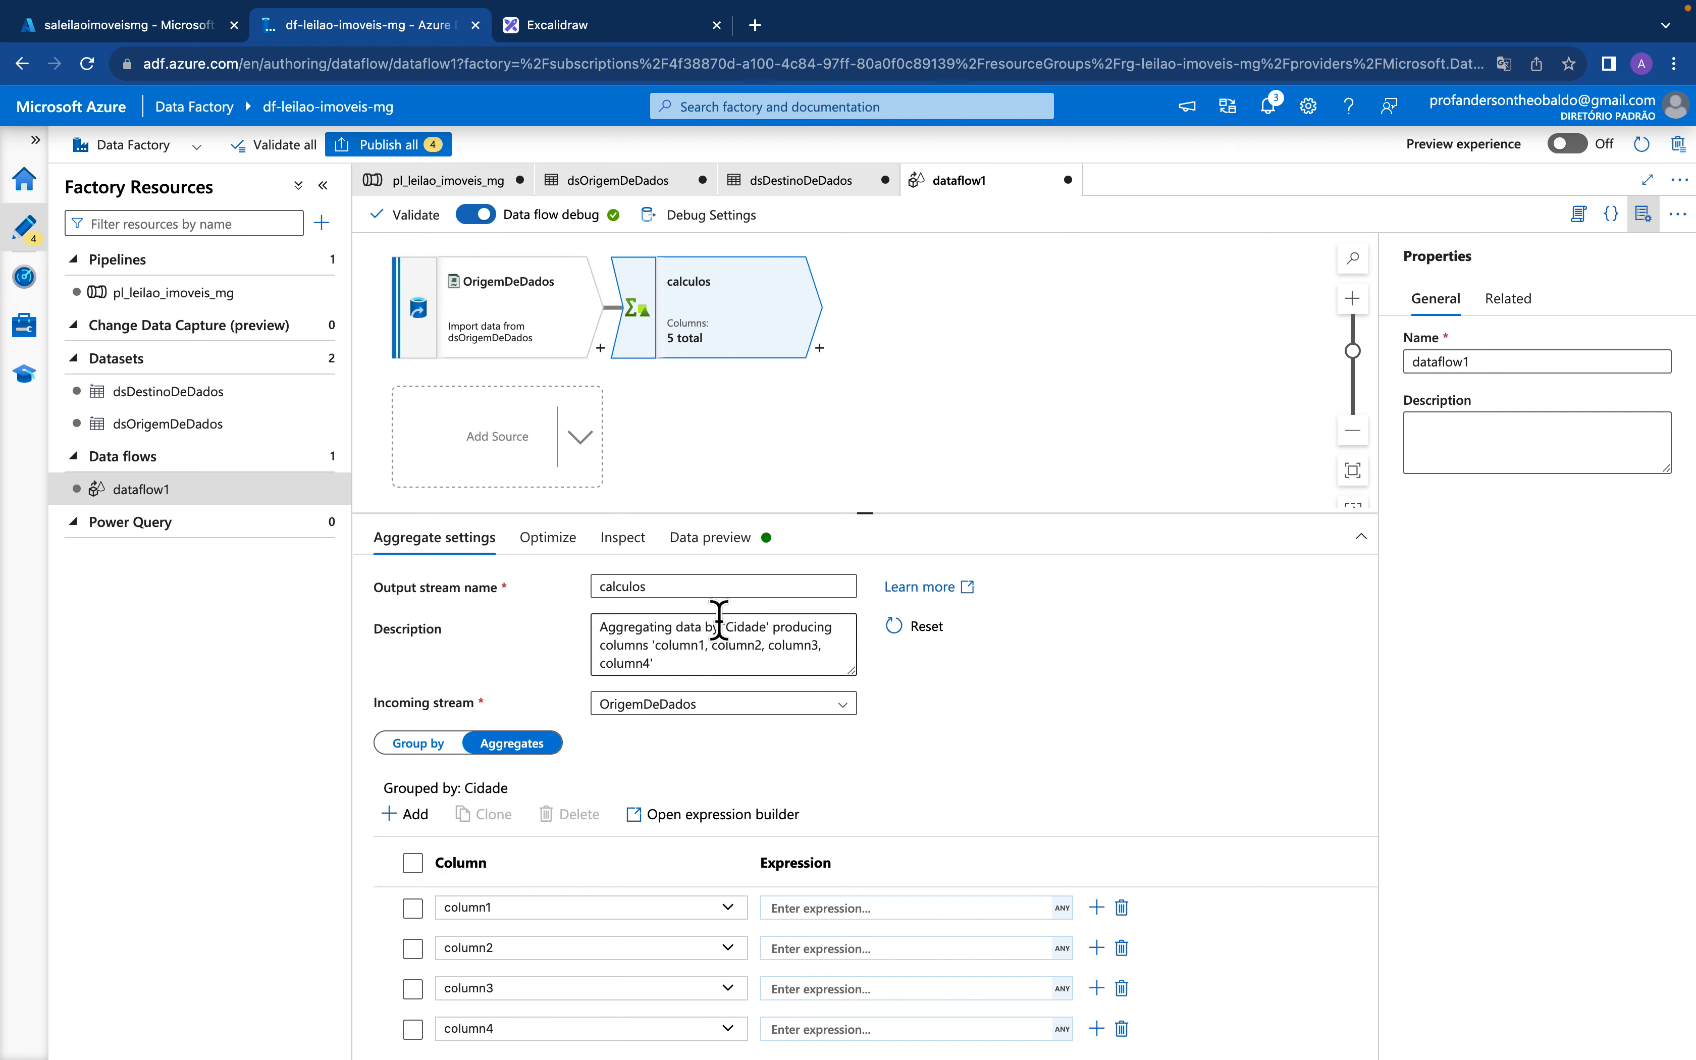
# Rename the first aggregate column of the calculos transformation to Quantidade
pyautogui.click(506, 906)
pyautogui.press('BackSpace')
pyautogui.press('BackSpace')
pyautogui.press('BackSpace')
pyautogui.press('BackSpace')
pyautogui.press('BackSpace')
pyautogui.press('BackSpace')
pyautogui.press('BackSpace')
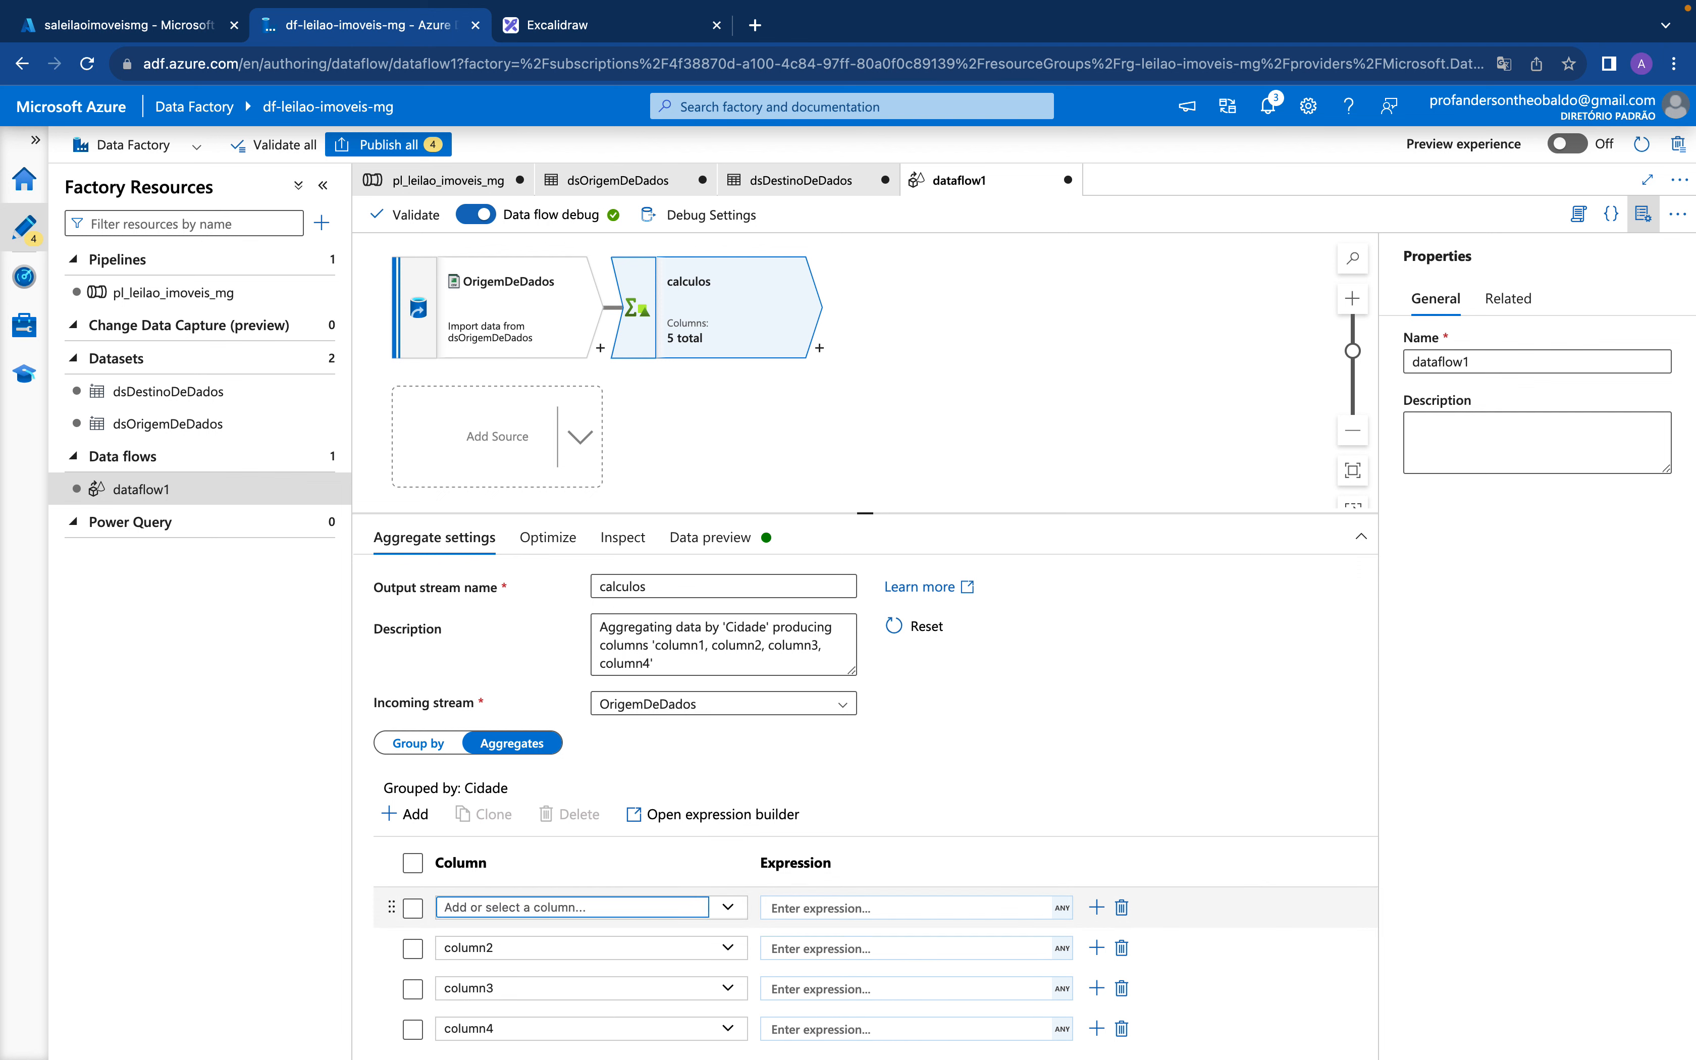
pyautogui.write('media_preco')
pyautogui.moveTo(525, 907); pyautogui.dragTo(438, 907)
pyautogui.press('BackSpace')
pyautogui.click(502, 947)
pyautogui.click(494, 907)
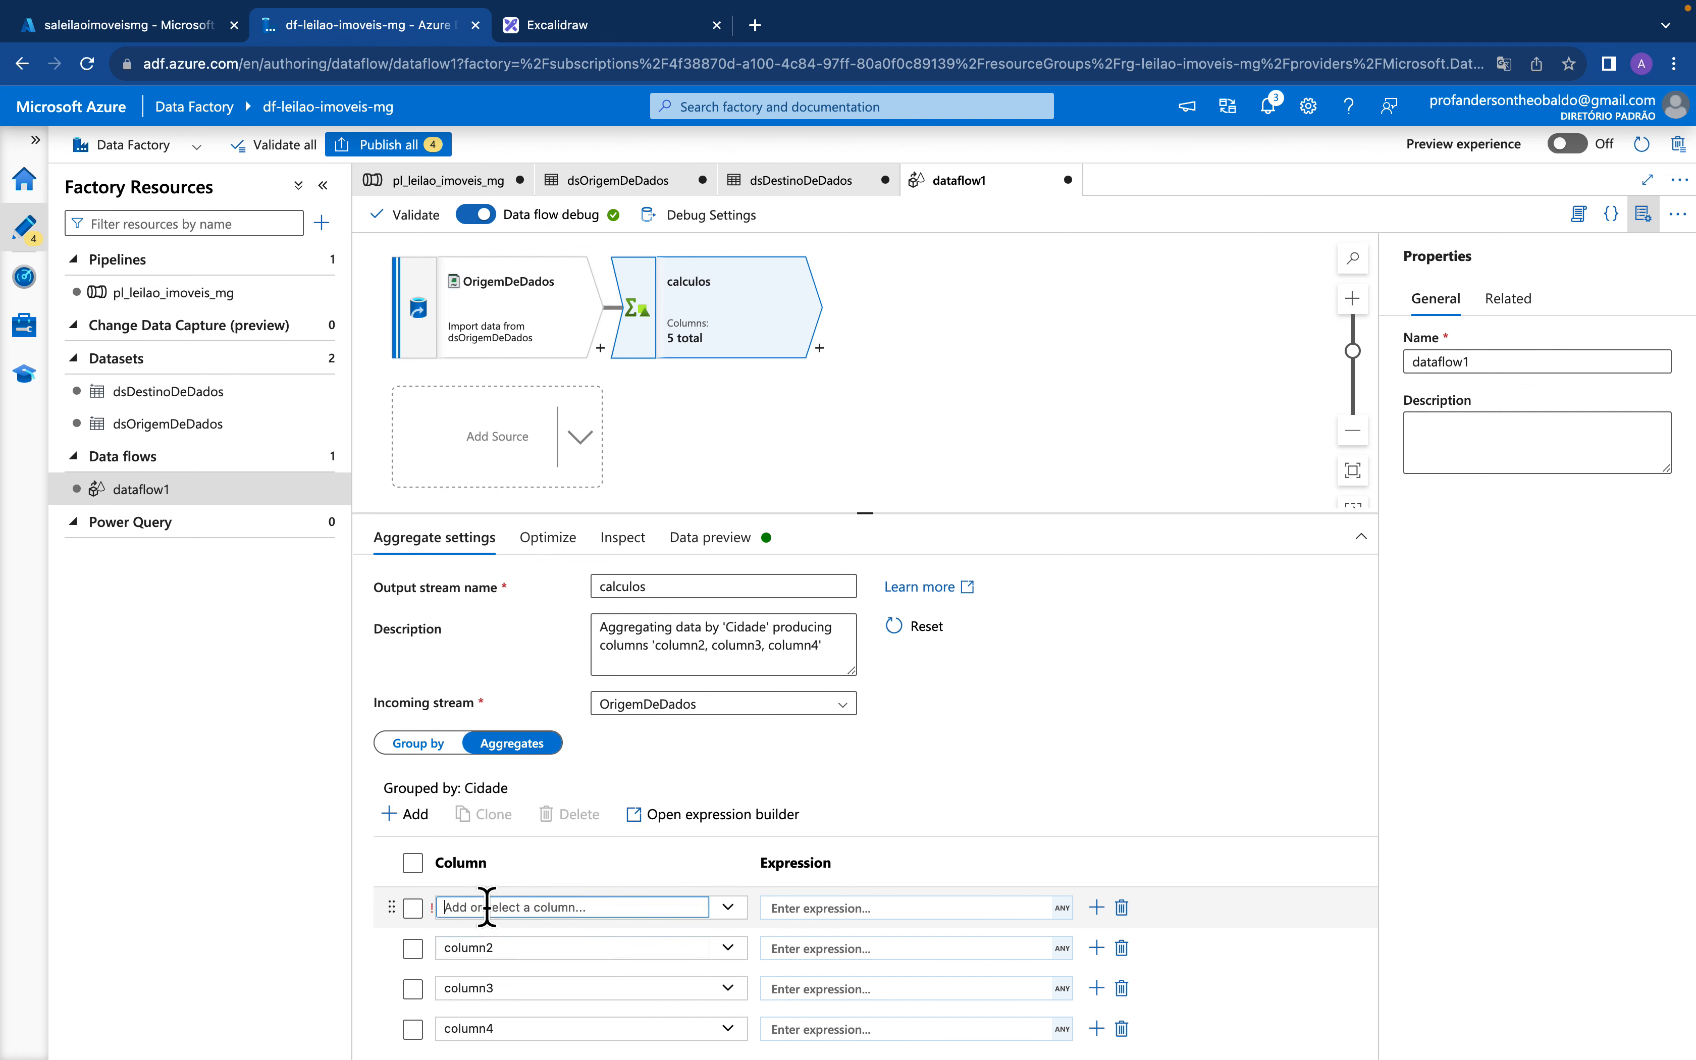
pyautogui.write('Quantidade')
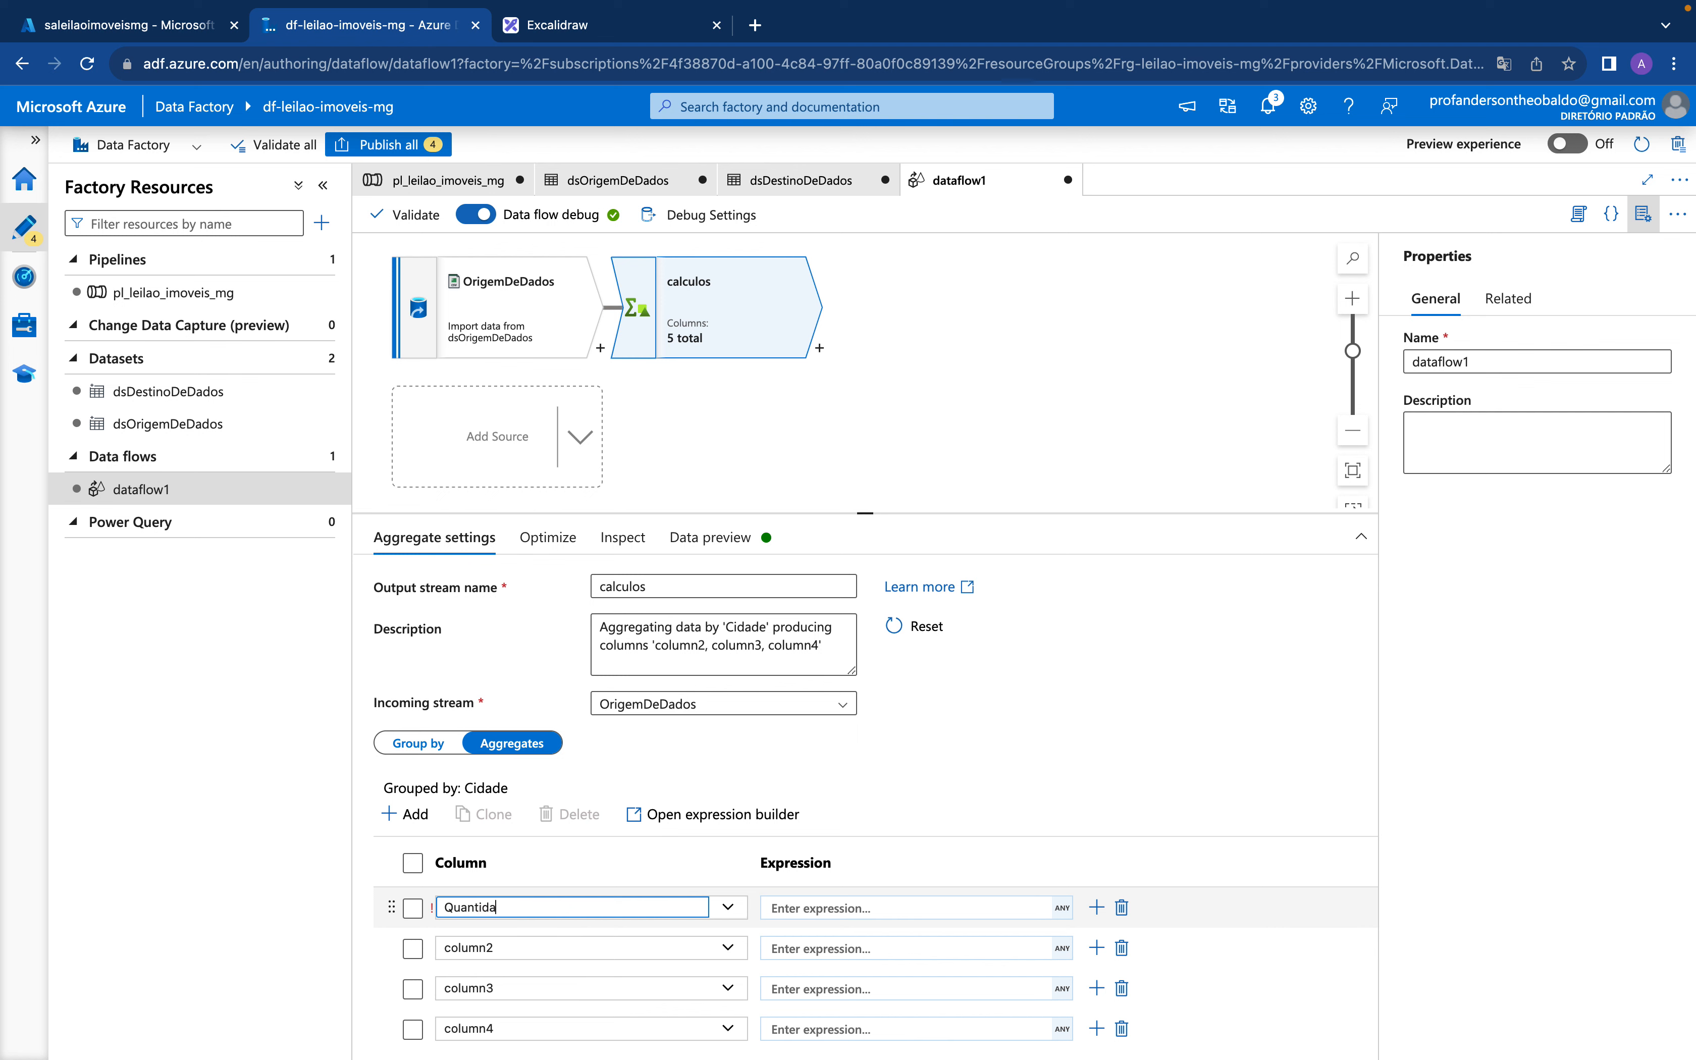
# Rename the second aggregate column, column2, to media_preco
pyautogui.click(519, 947)
pyautogui.press('BackSpace')
pyautogui.press('BackSpace')
pyautogui.press('BackSpace')
pyautogui.press('BackSpace')
pyautogui.press('BackSpace')
pyautogui.press('BackSpace')
pyautogui.press('BackSpace')
pyautogui.write('media_preco')
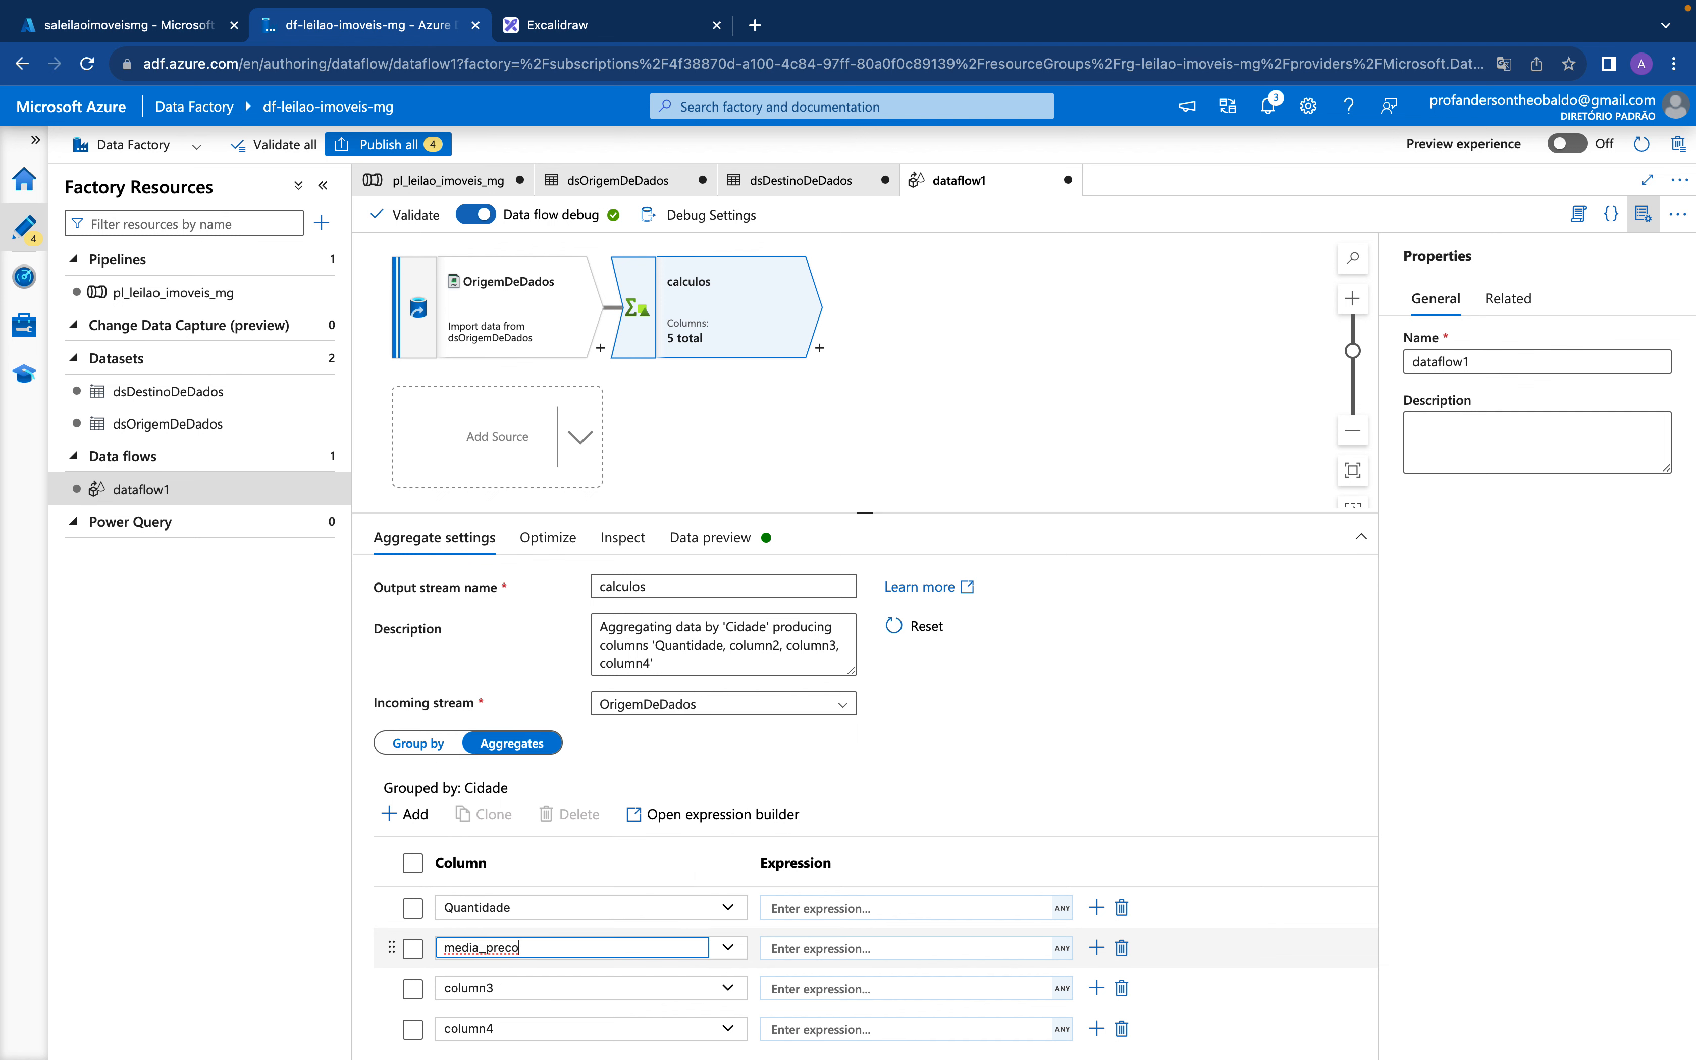
# Rename the third aggregate column, column3, to menor_preco
pyautogui.click(512, 987)
pyautogui.doubleClick(512, 988)
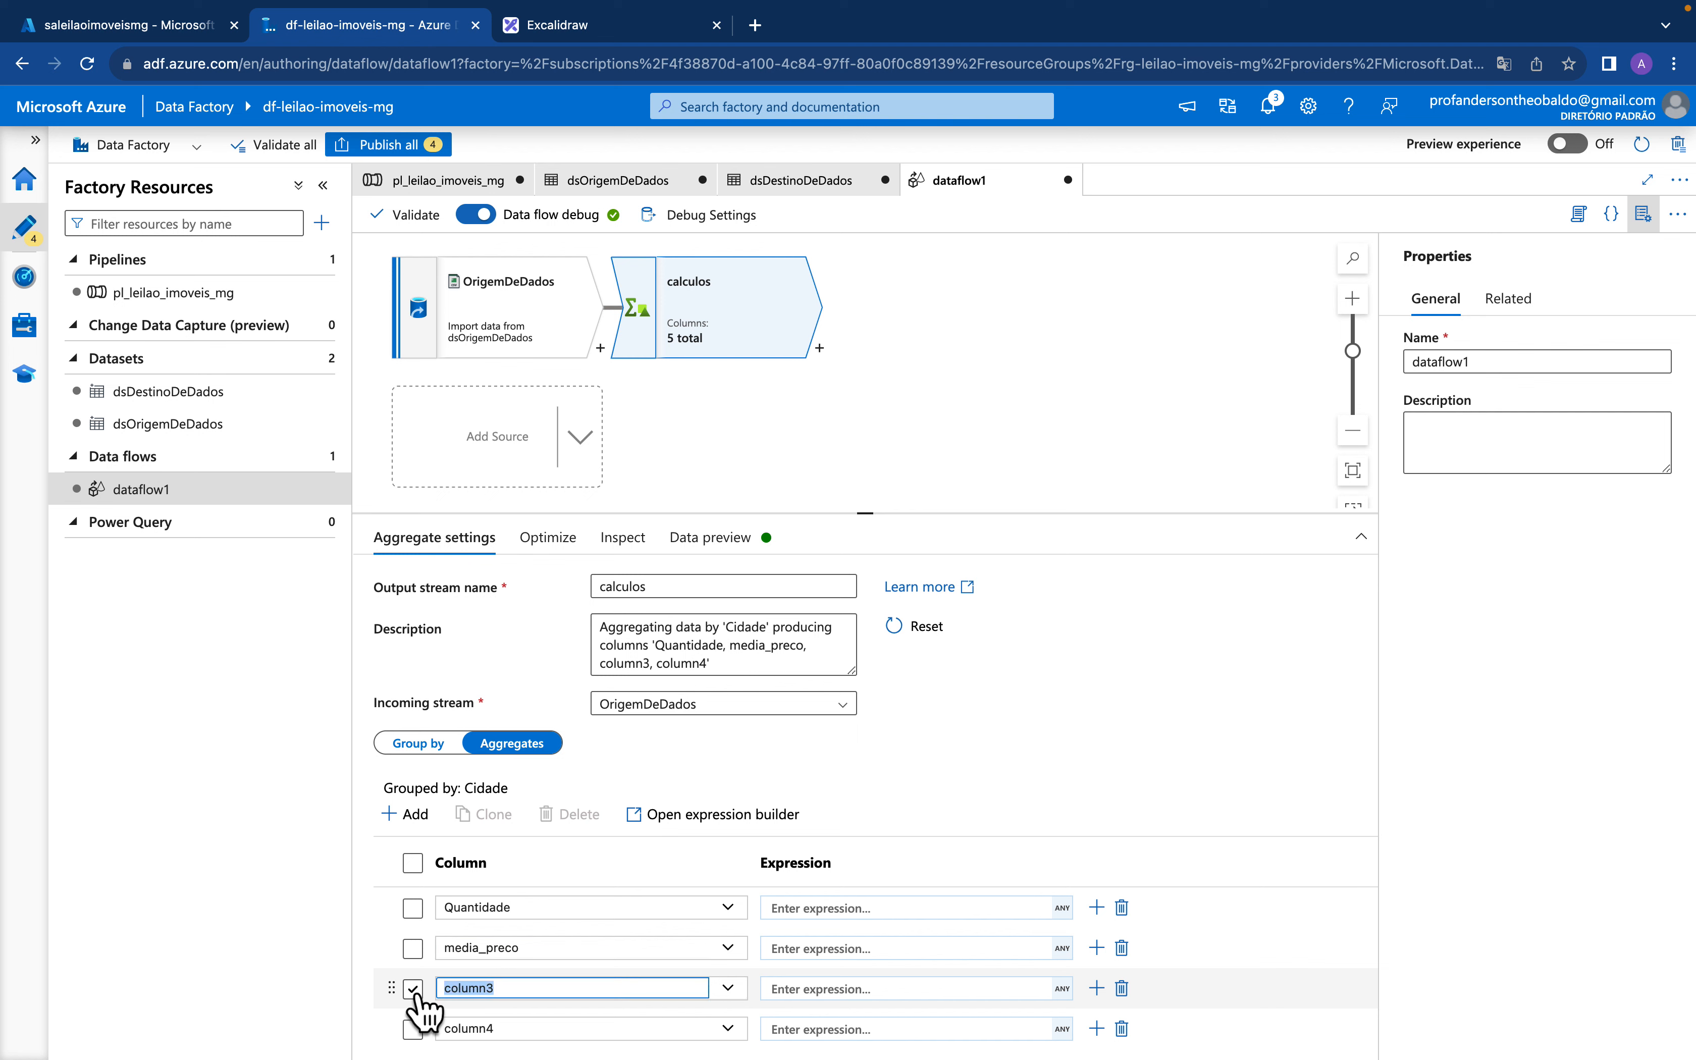
pyautogui.write('m')
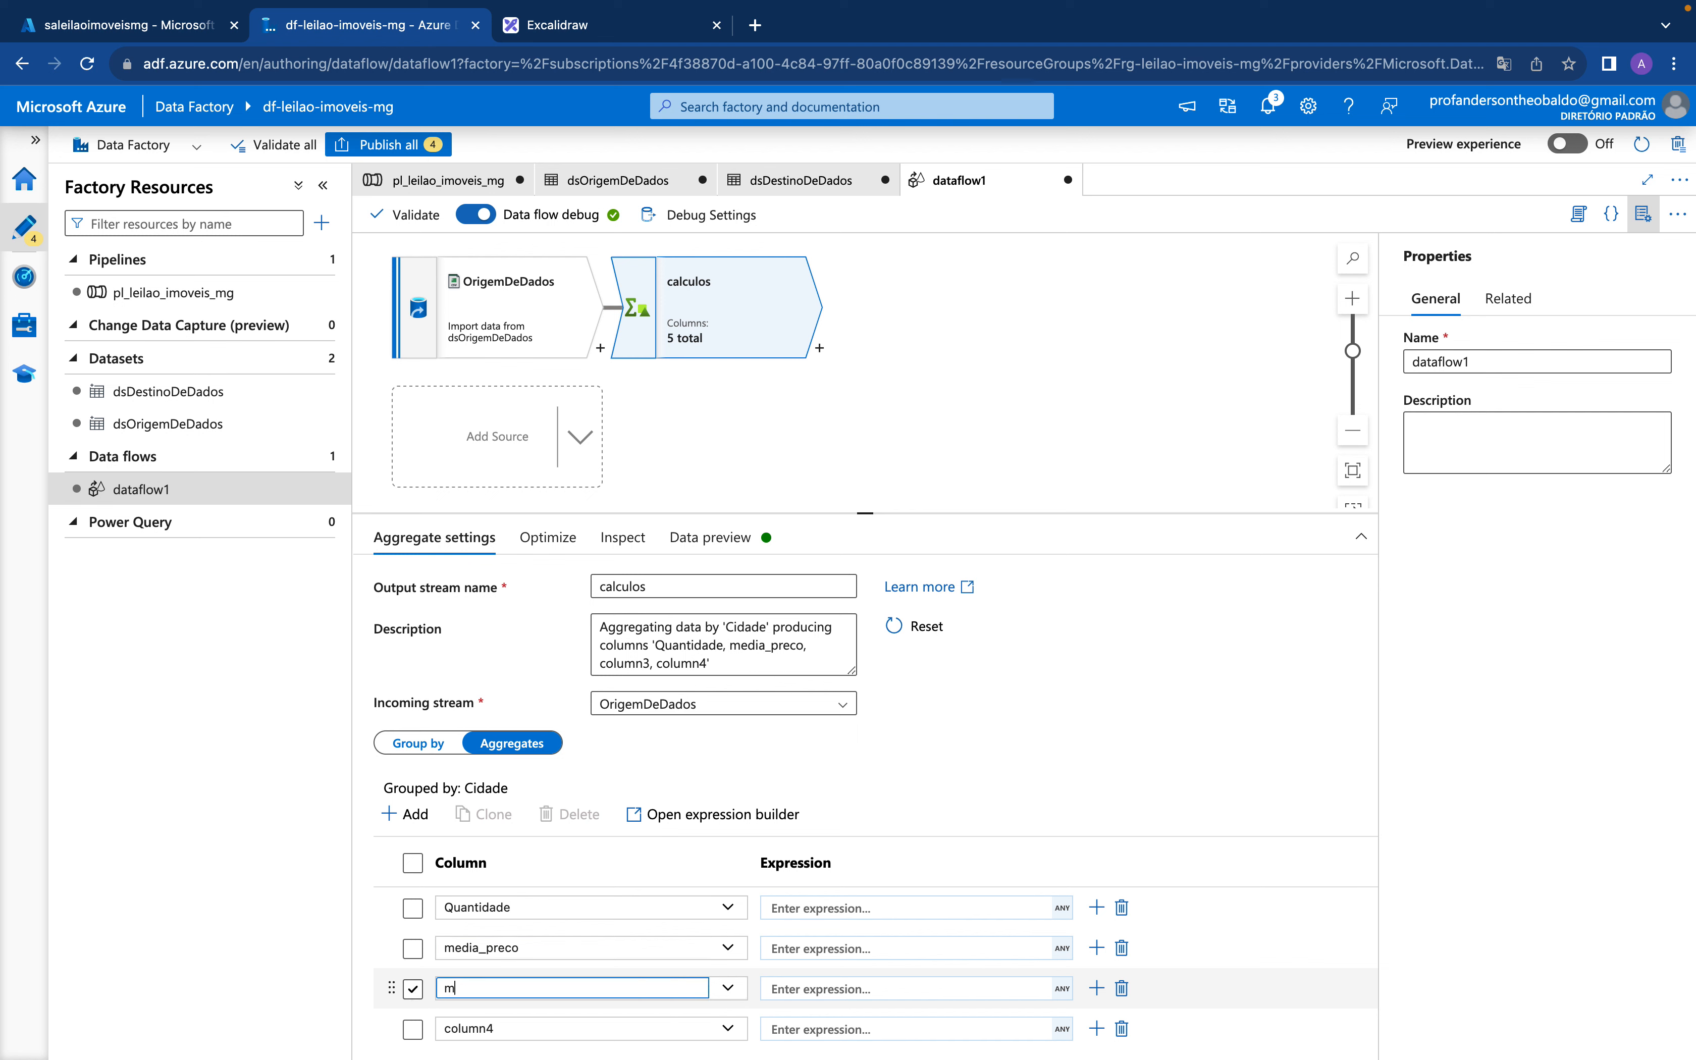
pyautogui.write('enor_valor')
pyautogui.press('BackSpace')
pyautogui.press('BackSpace')
pyautogui.press('BackSpace')
pyautogui.press('BackSpace')
pyautogui.write('preco')
# Rename the fourth aggregate column, column4, to maior_preco
pyautogui.click(512, 1024)
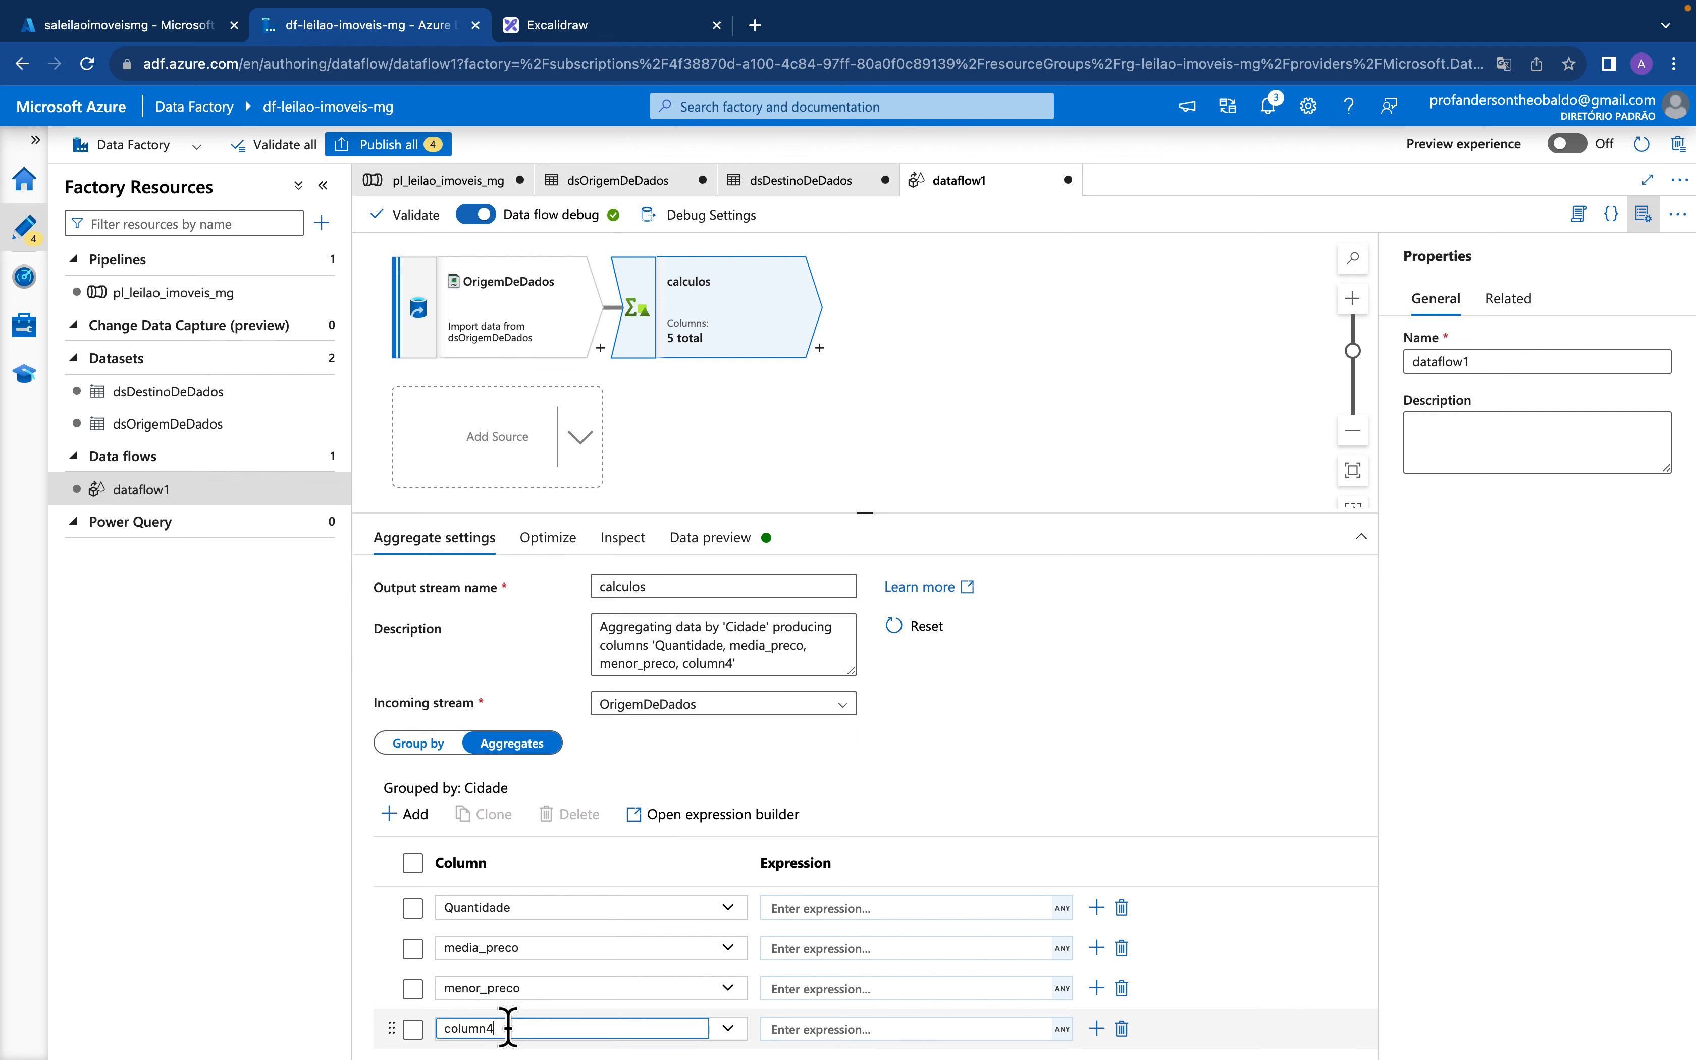
pyautogui.press('BackSpace')
pyautogui.press('BackSpace')
pyautogui.press('BackSpace')
pyautogui.press('BackSpace')
pyautogui.press('BackSpace')
pyautogui.press('BackSpace')
pyautogui.press('BackSpace')
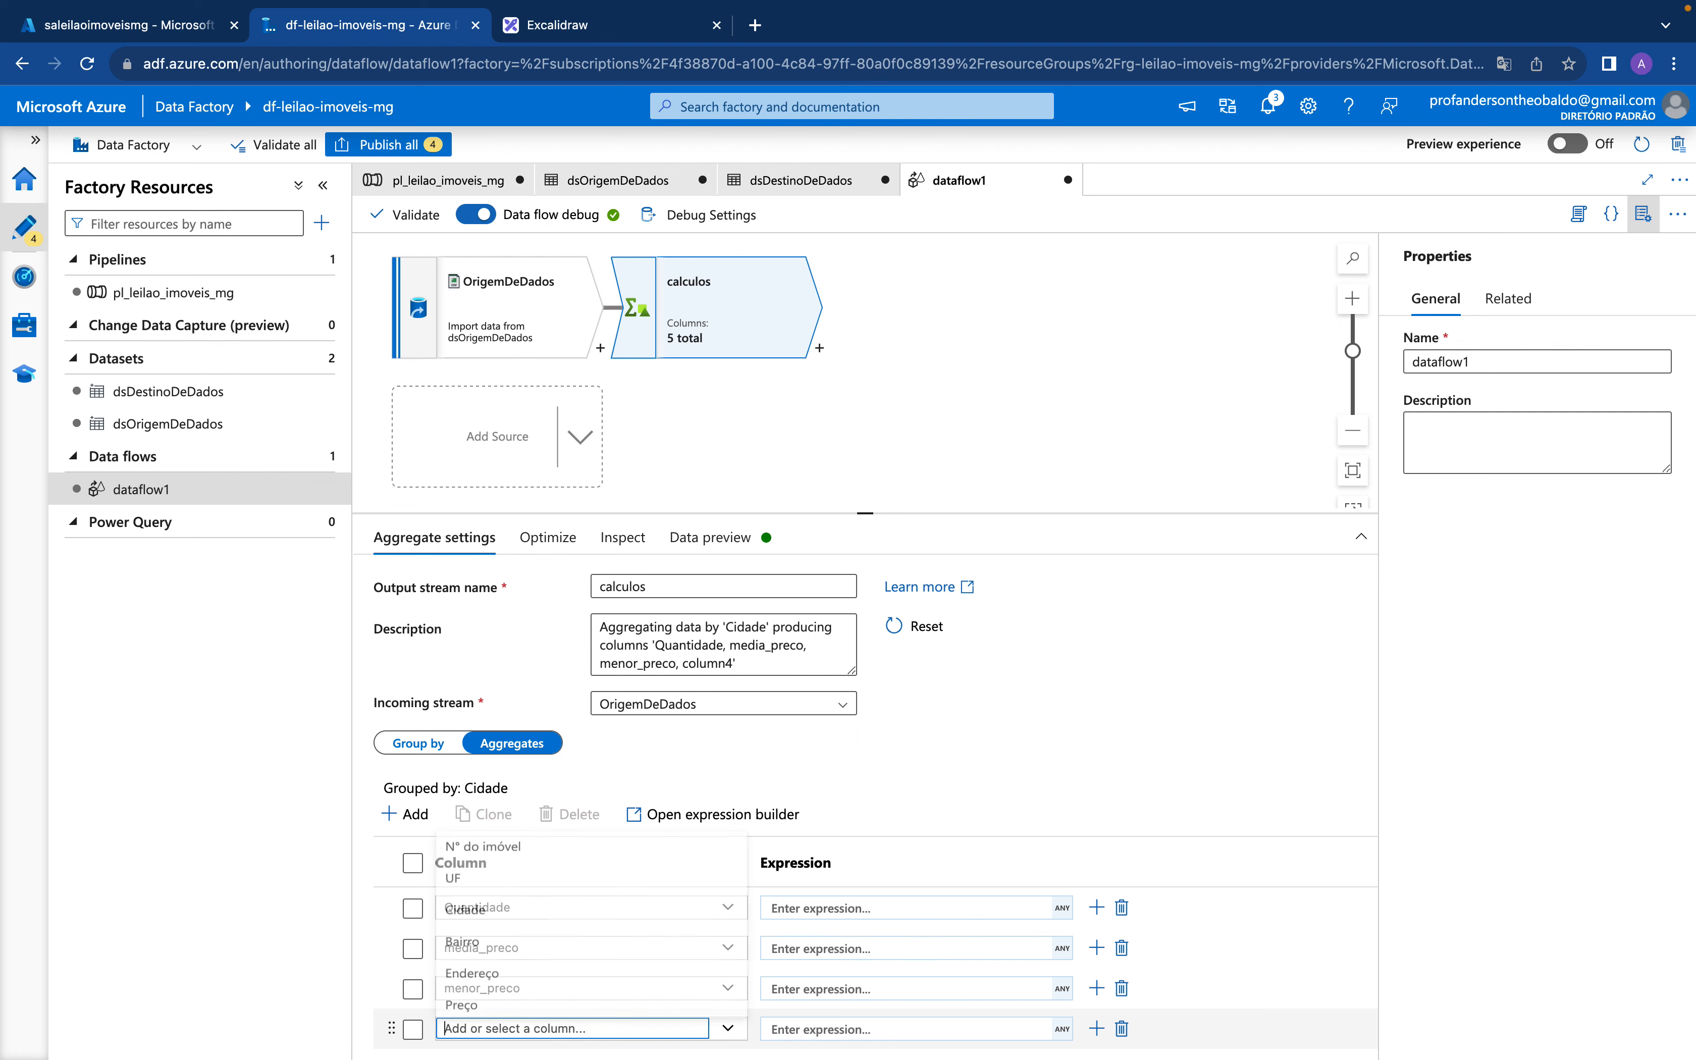
pyautogui.write('maior_preco')
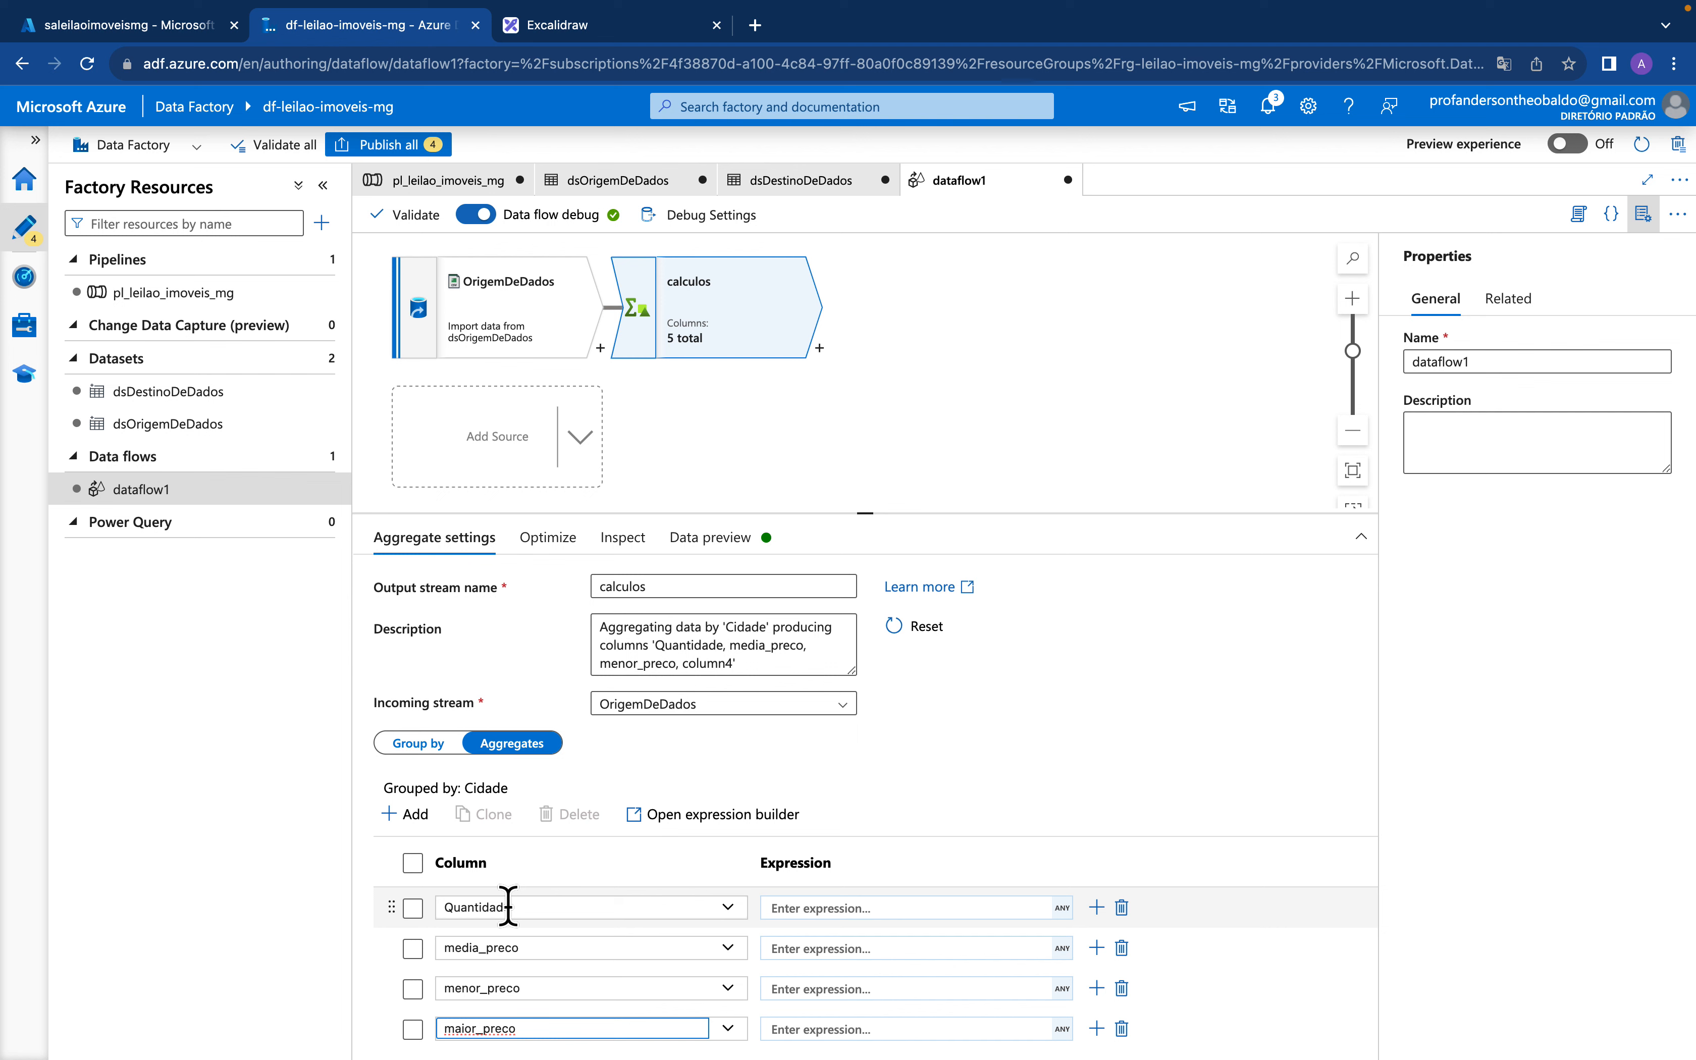
# Open the expression builder for Quantidade and look through each of the four aggregate columns, returning to Quantidade
pyautogui.click(885, 909)
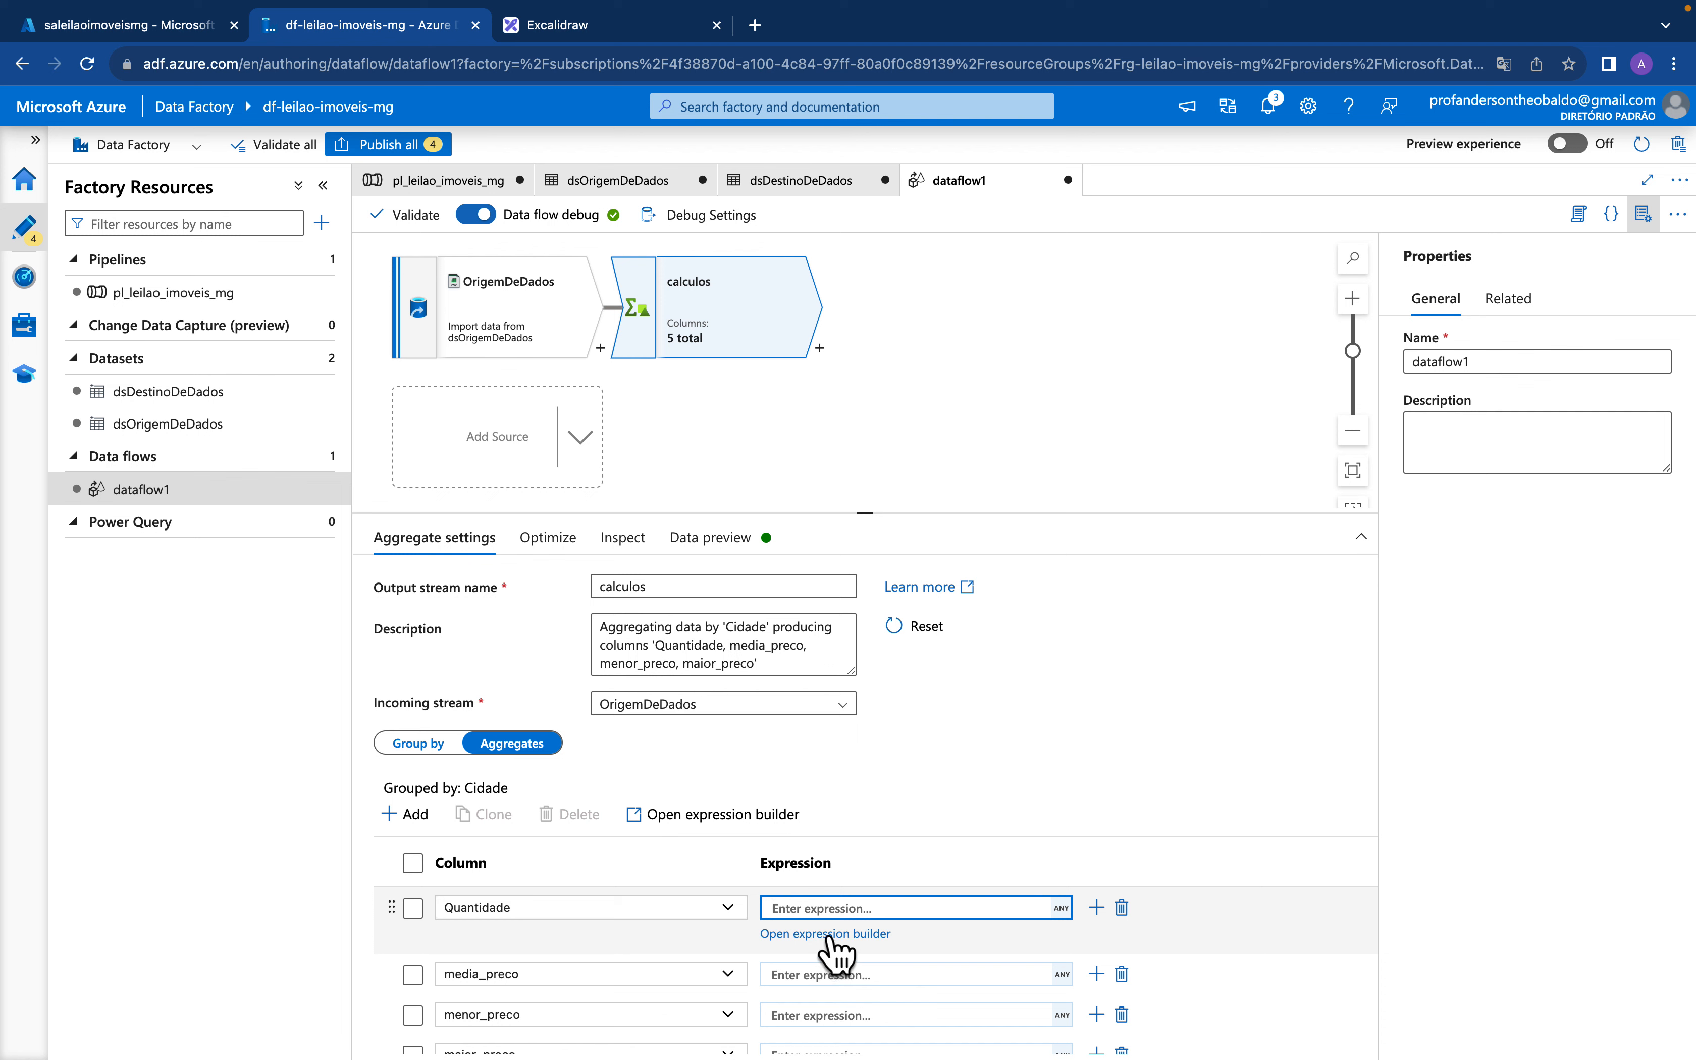
pyautogui.click(827, 934)
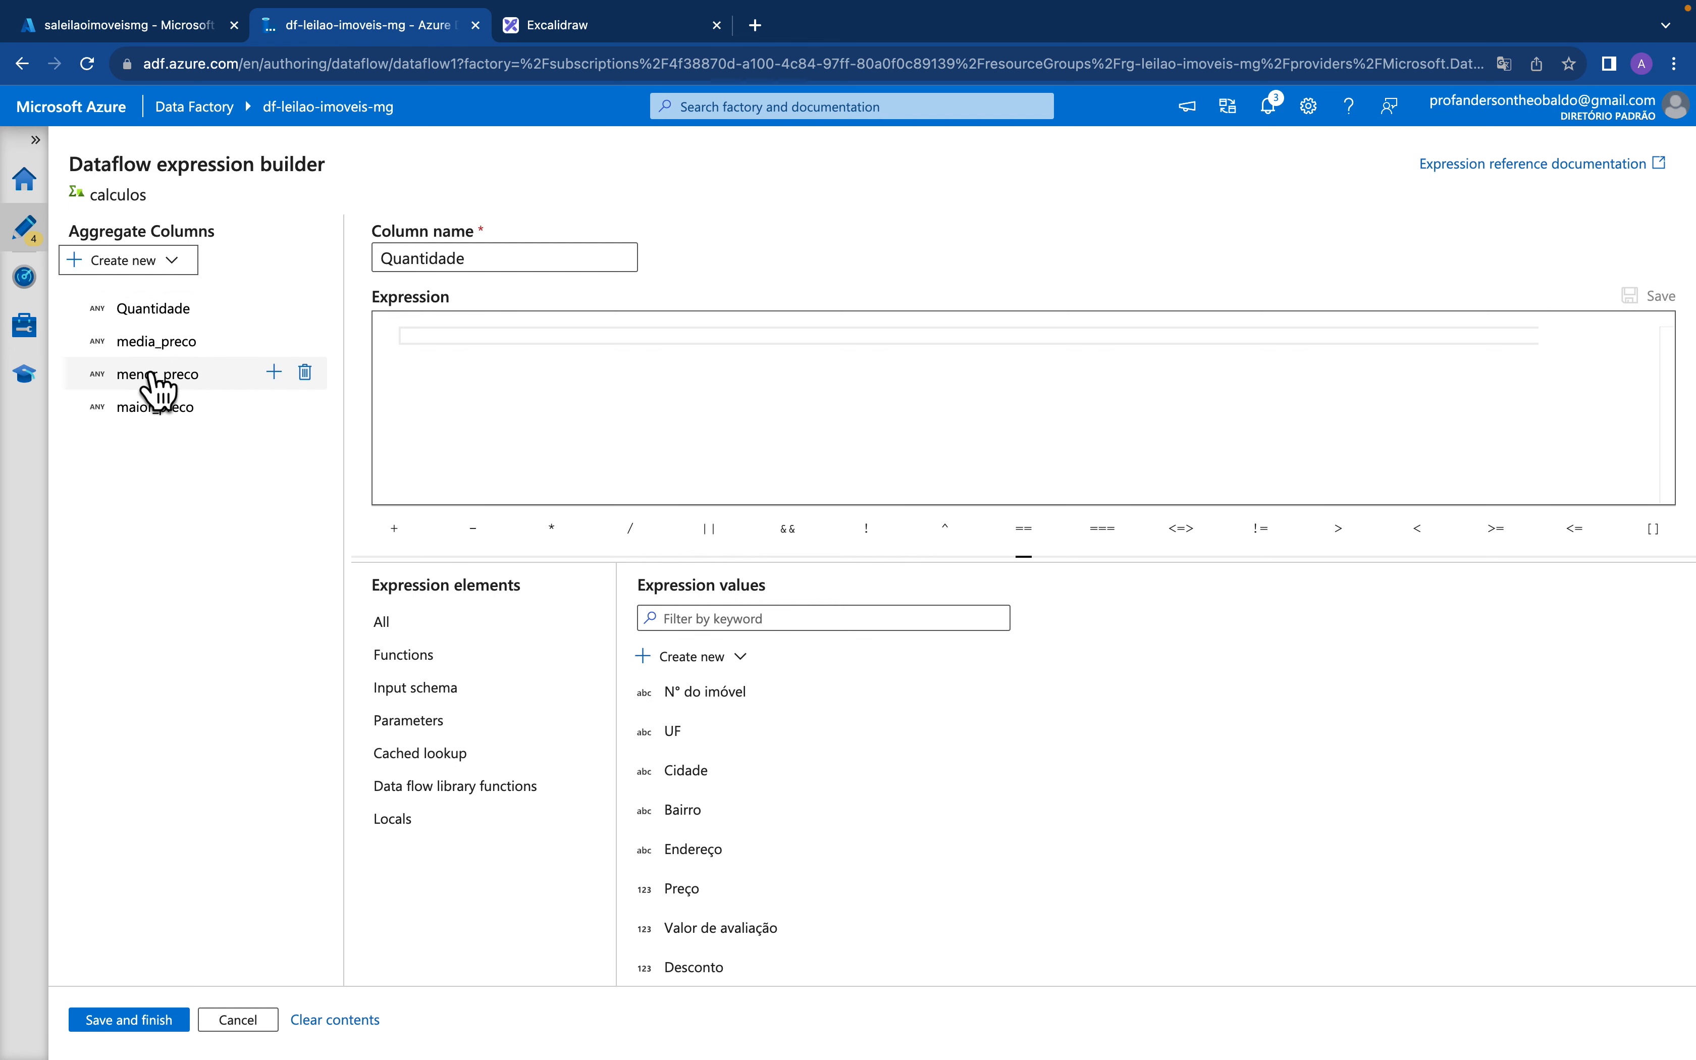
pyautogui.click(162, 311)
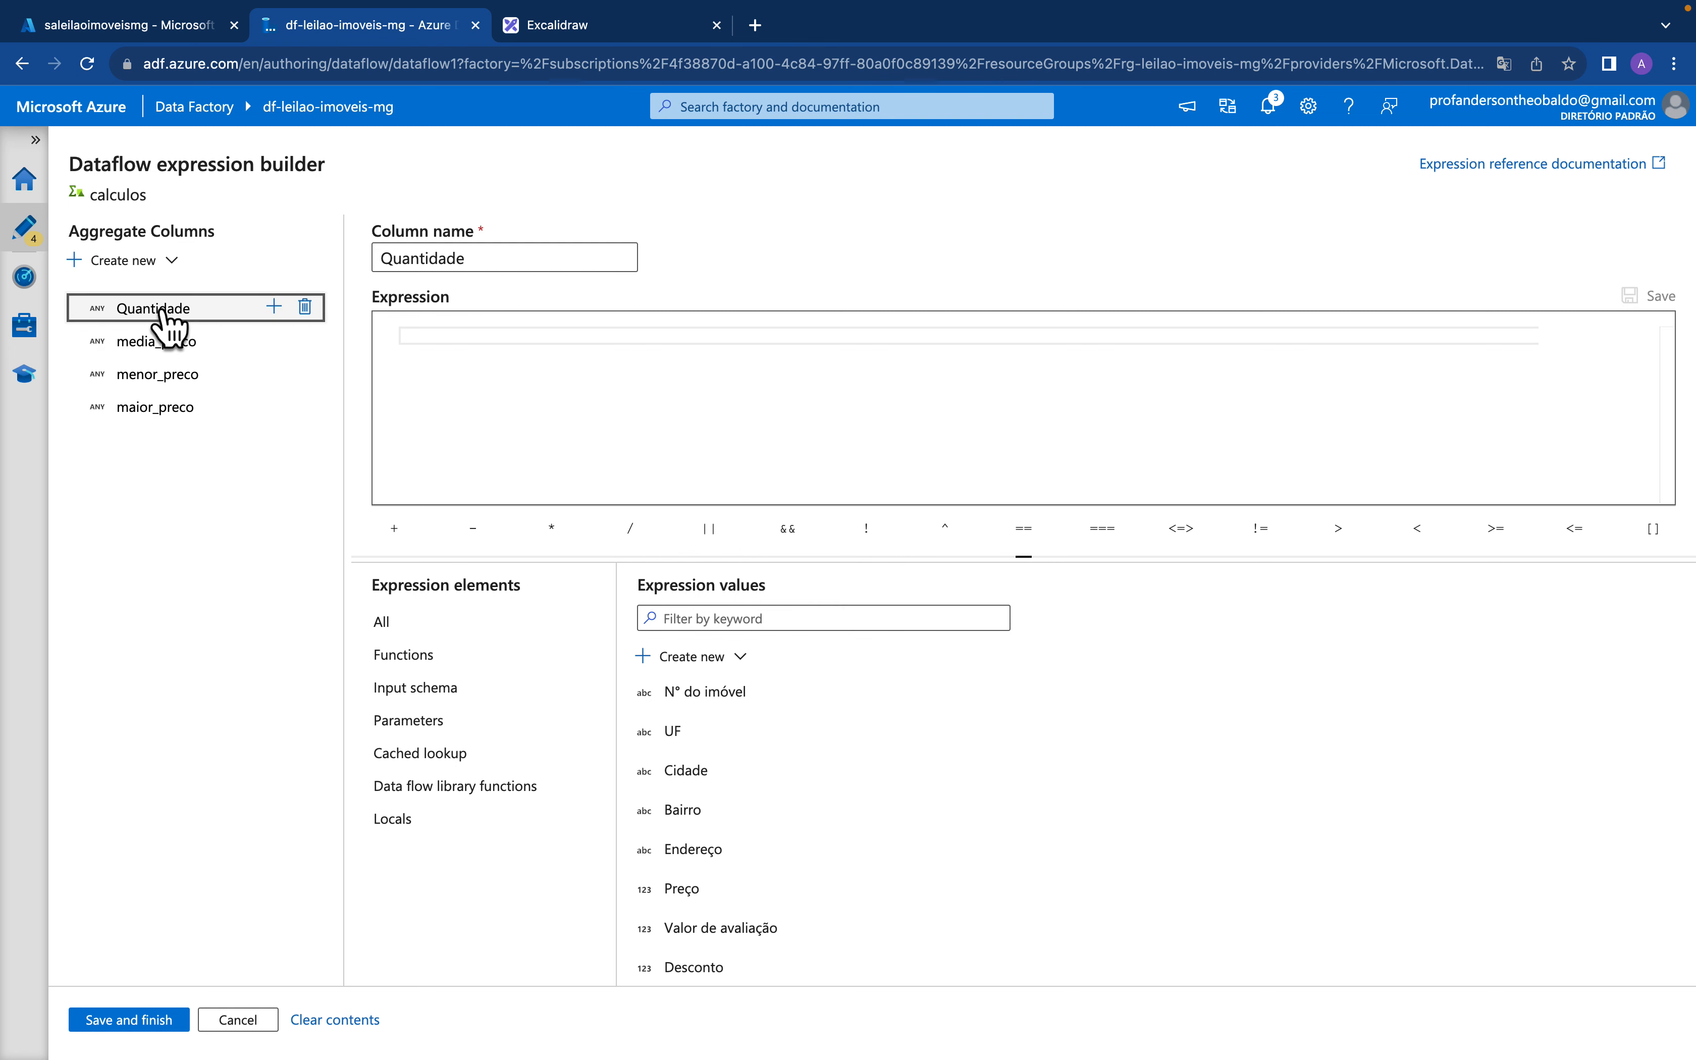
pyautogui.click(157, 344)
pyautogui.click(153, 376)
pyautogui.click(151, 409)
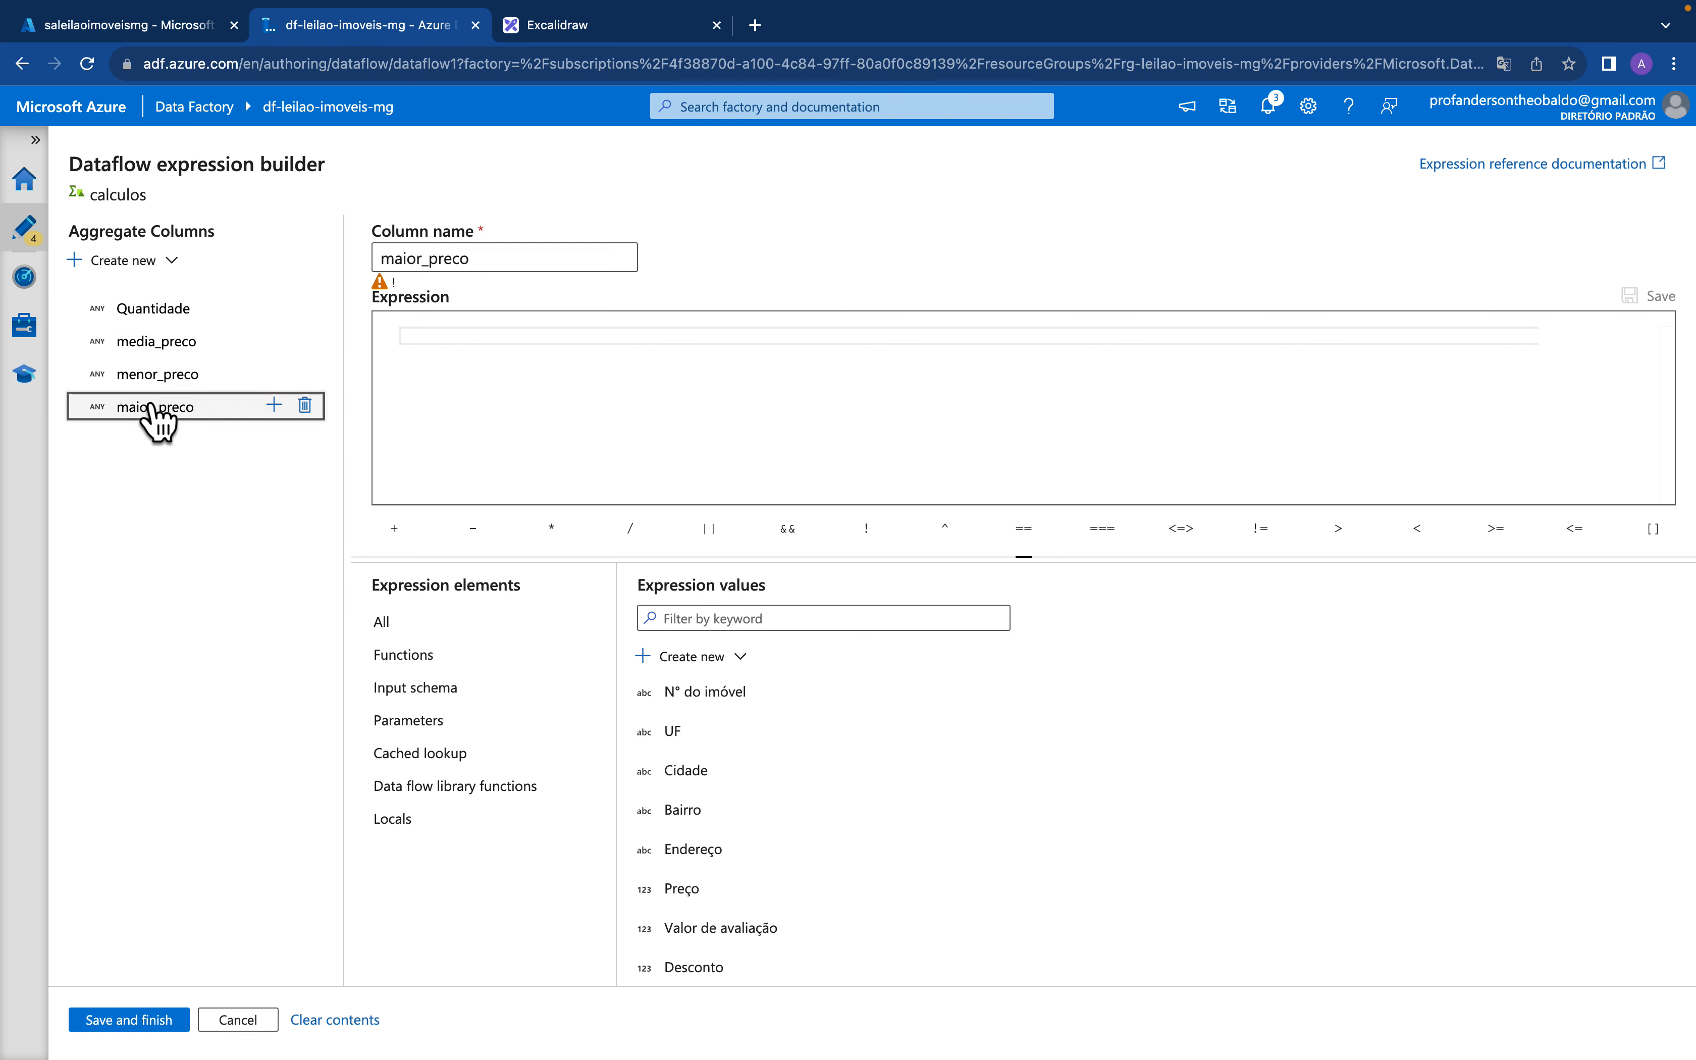
pyautogui.click(149, 314)
# Set the expression of the Quantidade column to count() without any argument
pyautogui.click(444, 335)
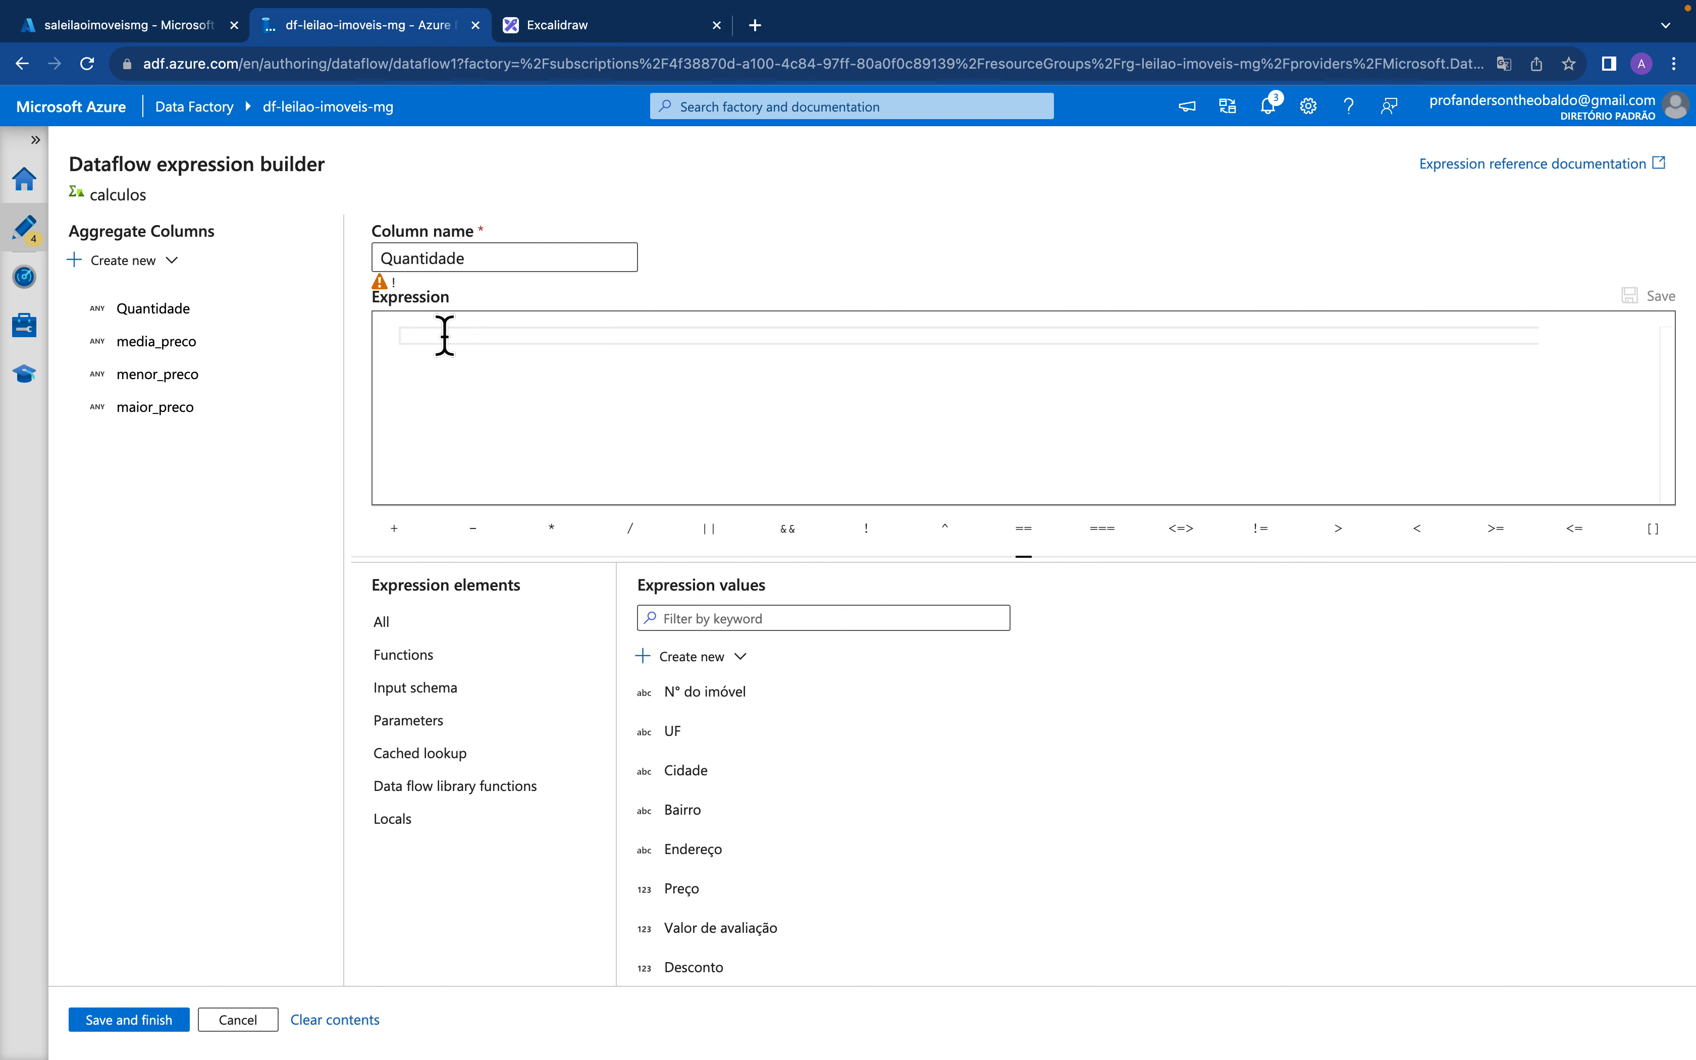
pyautogui.write('count')
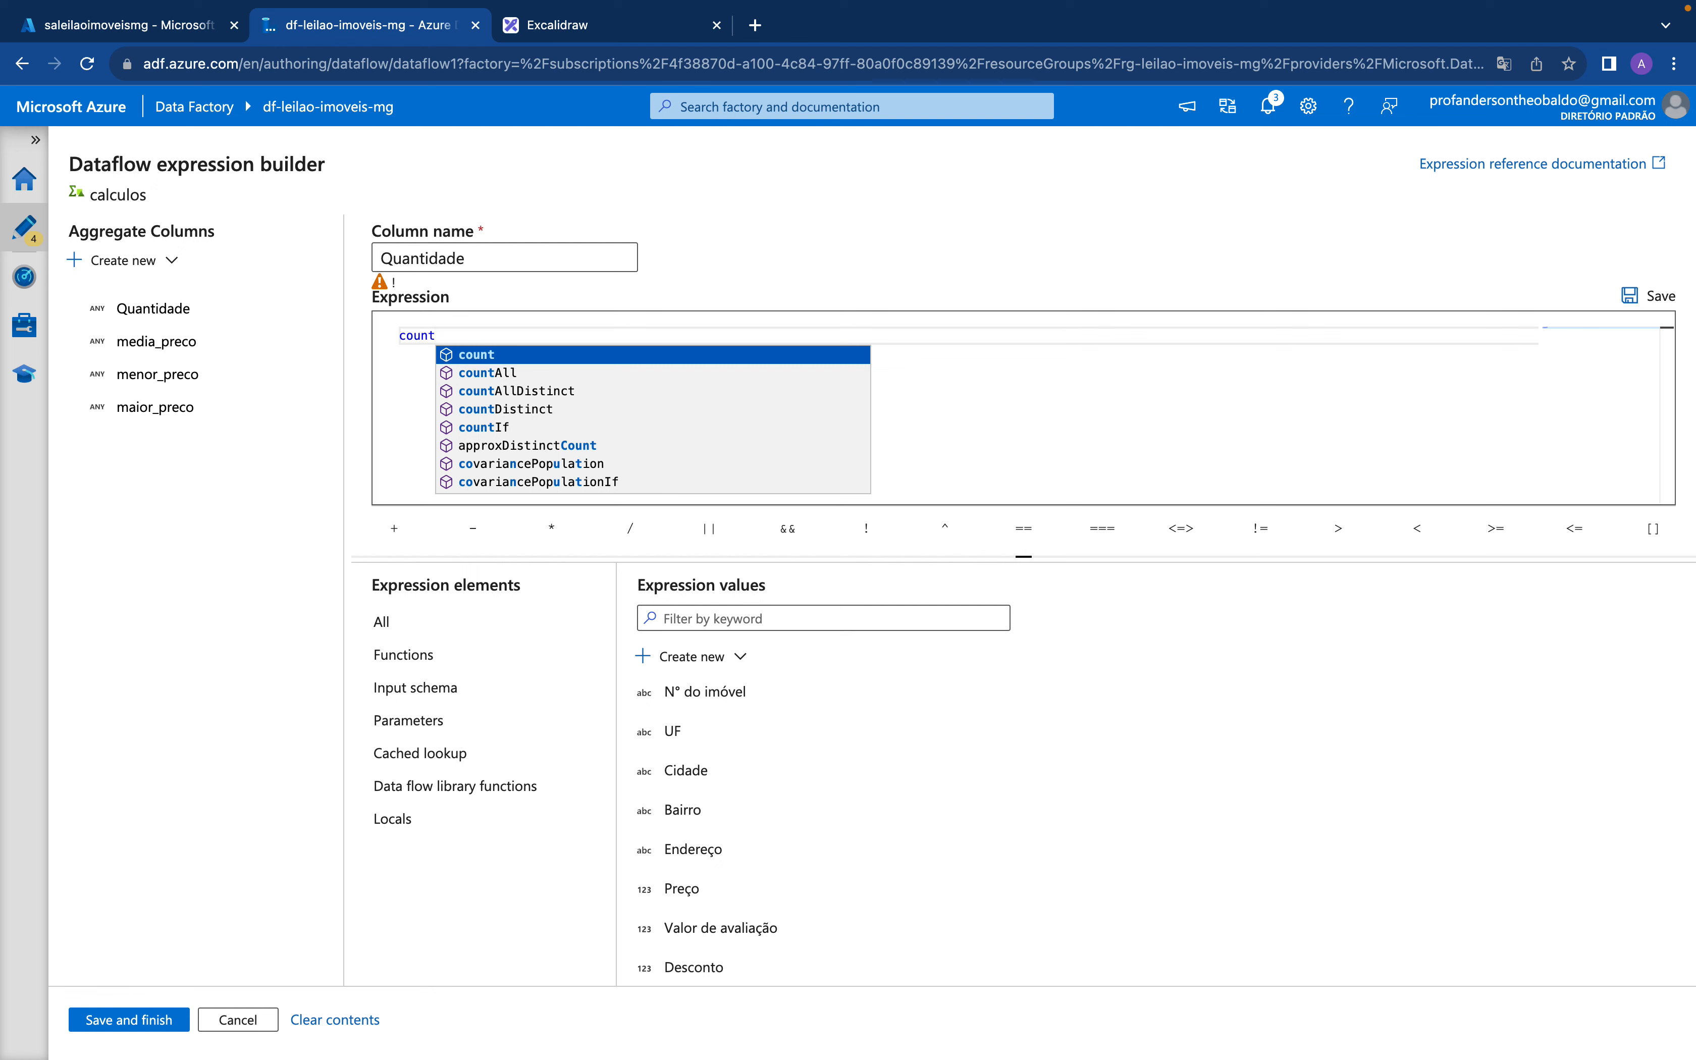
pyautogui.press('Return')
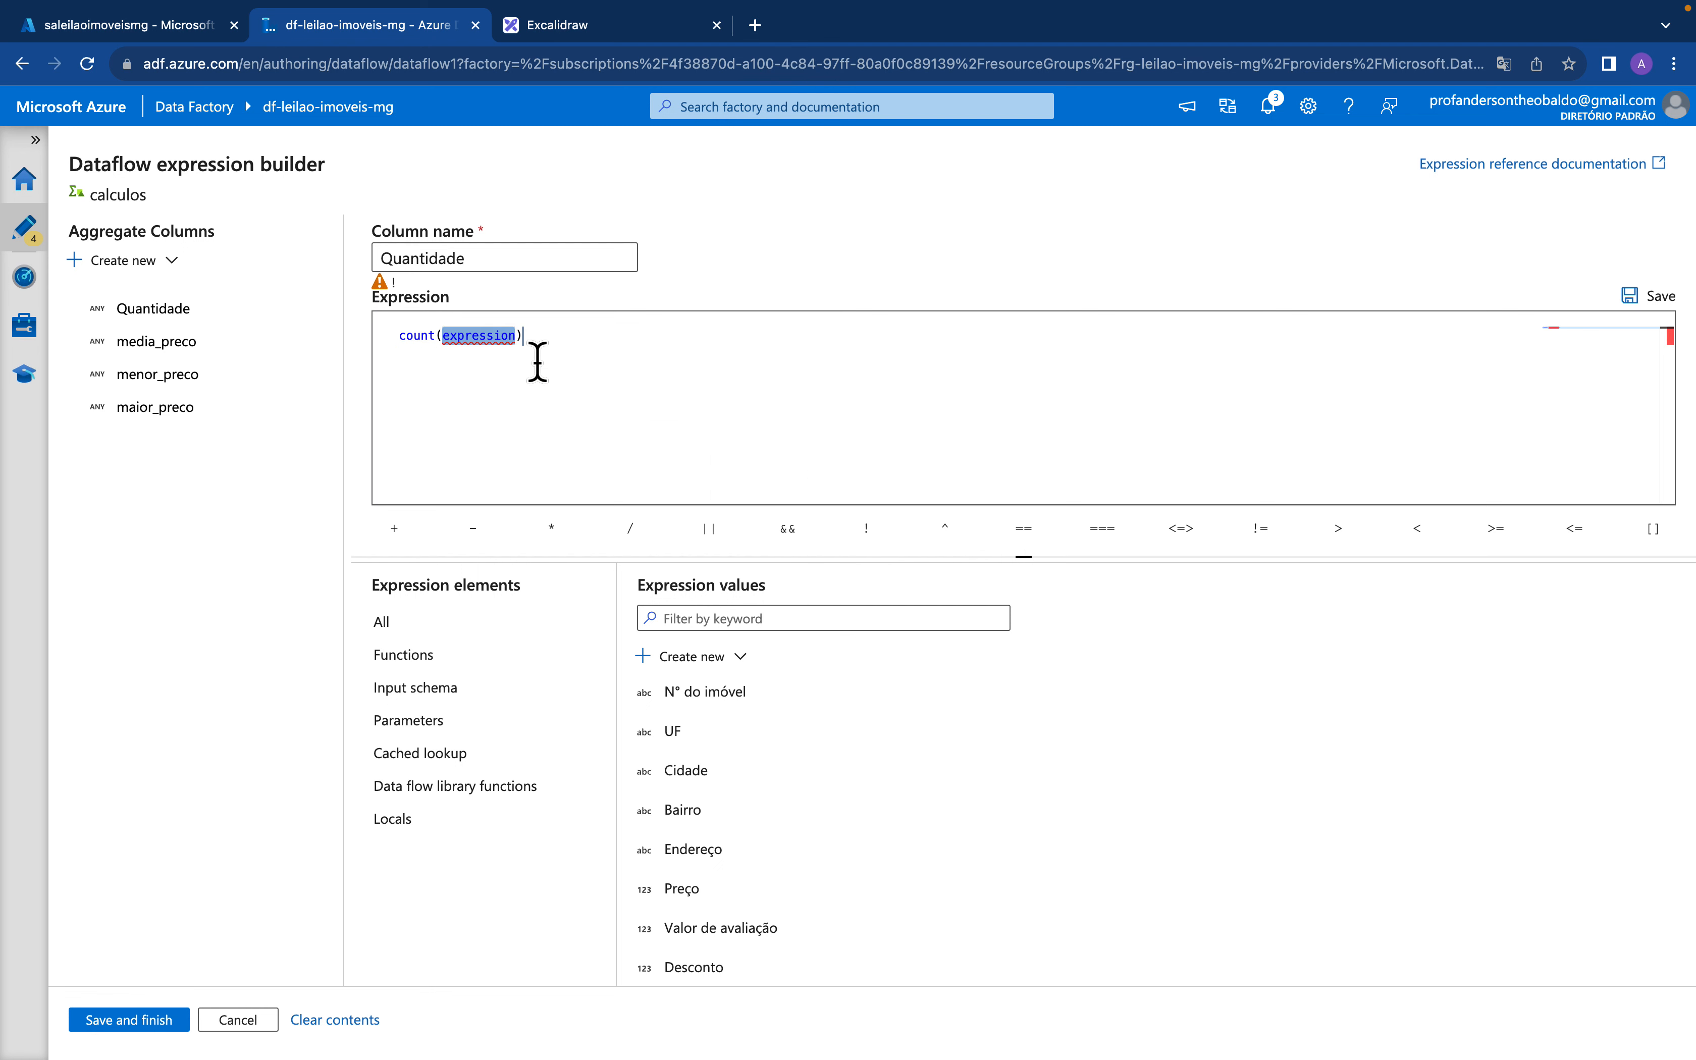
pyautogui.press('BackSpace')
pyautogui.click(581, 390)
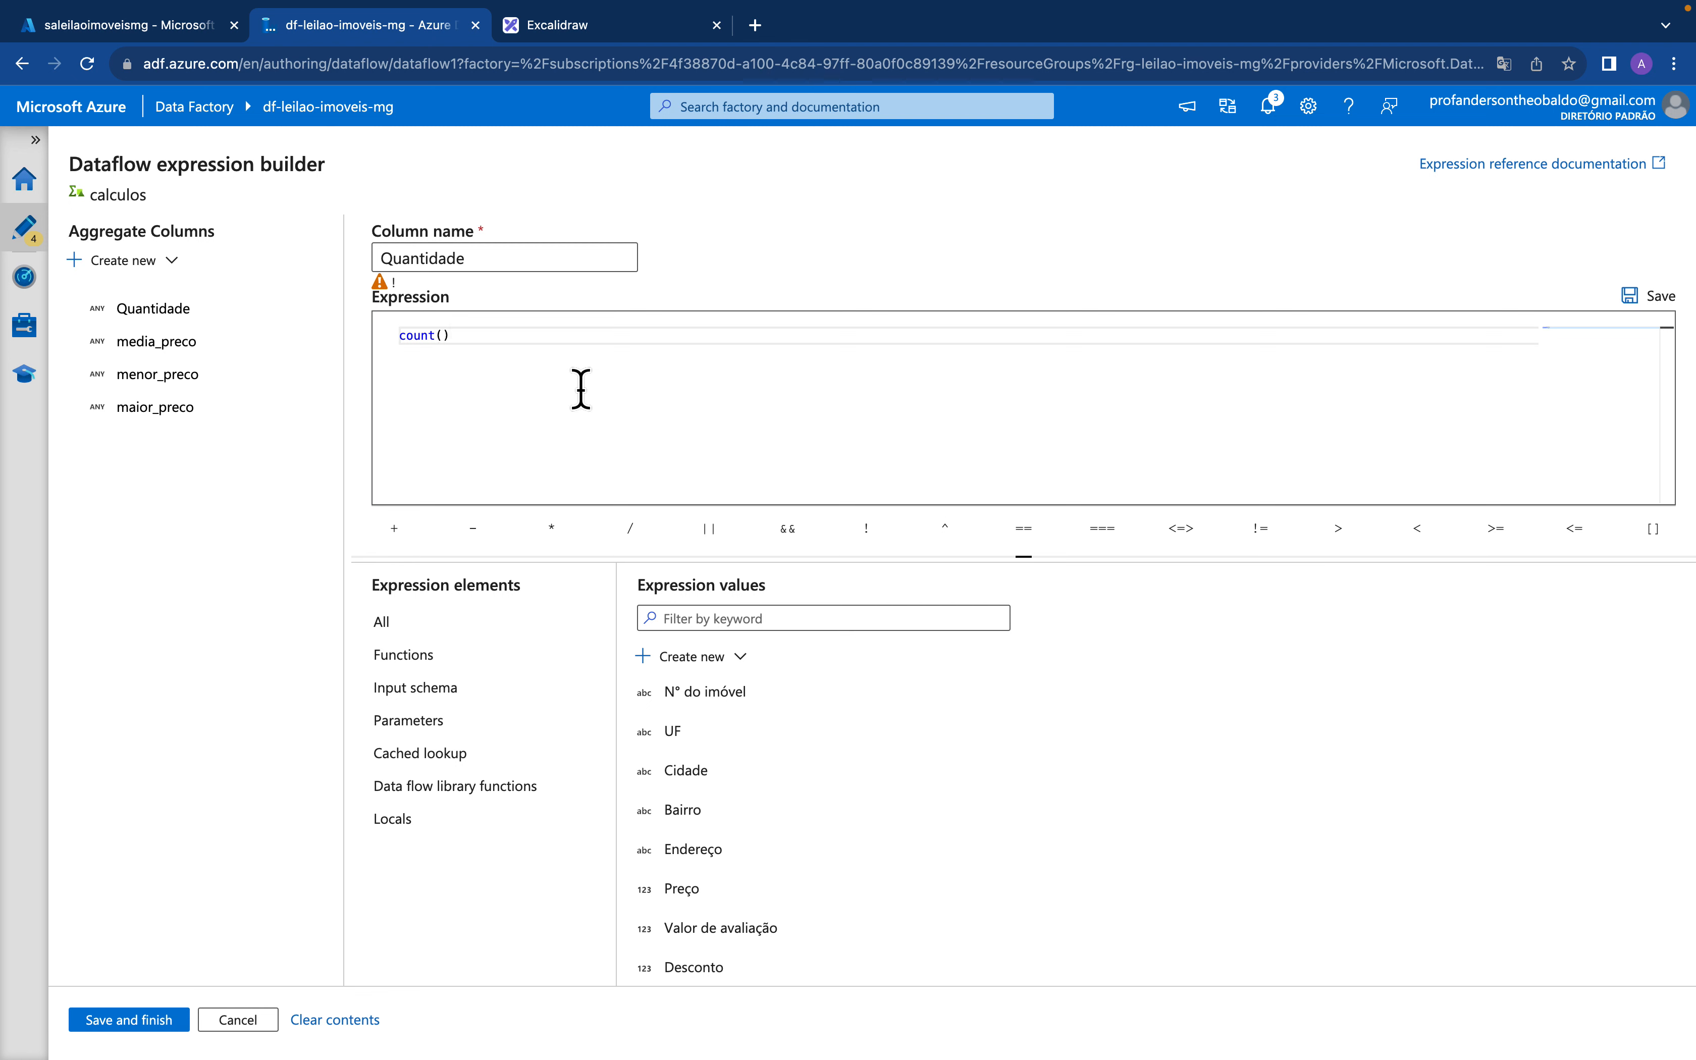
pyautogui.press('Left')
pyautogui.write('1')
pyautogui.press('BackSpace')
pyautogui.write('*')
pyautogui.press('Left')
pyautogui.press('BackSpace')
pyautogui.click(446, 377)
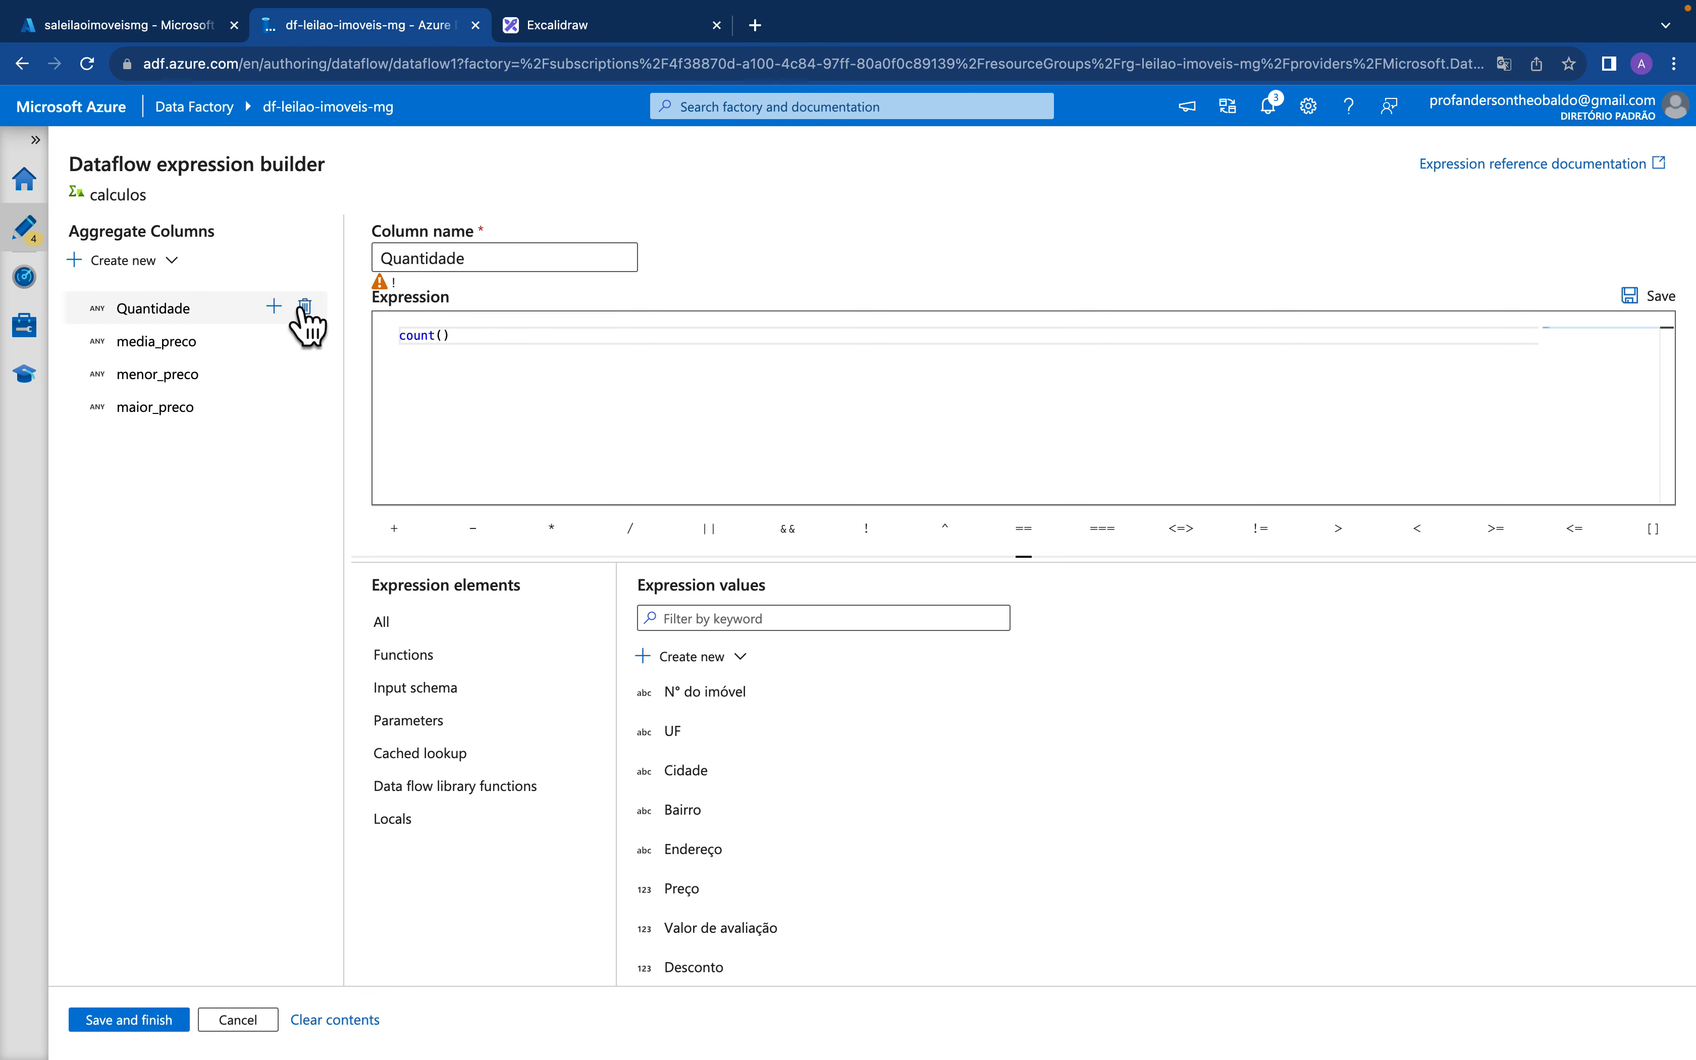
# Set the expression of the media_preco column to avg({Preço})
pyautogui.click(175, 357)
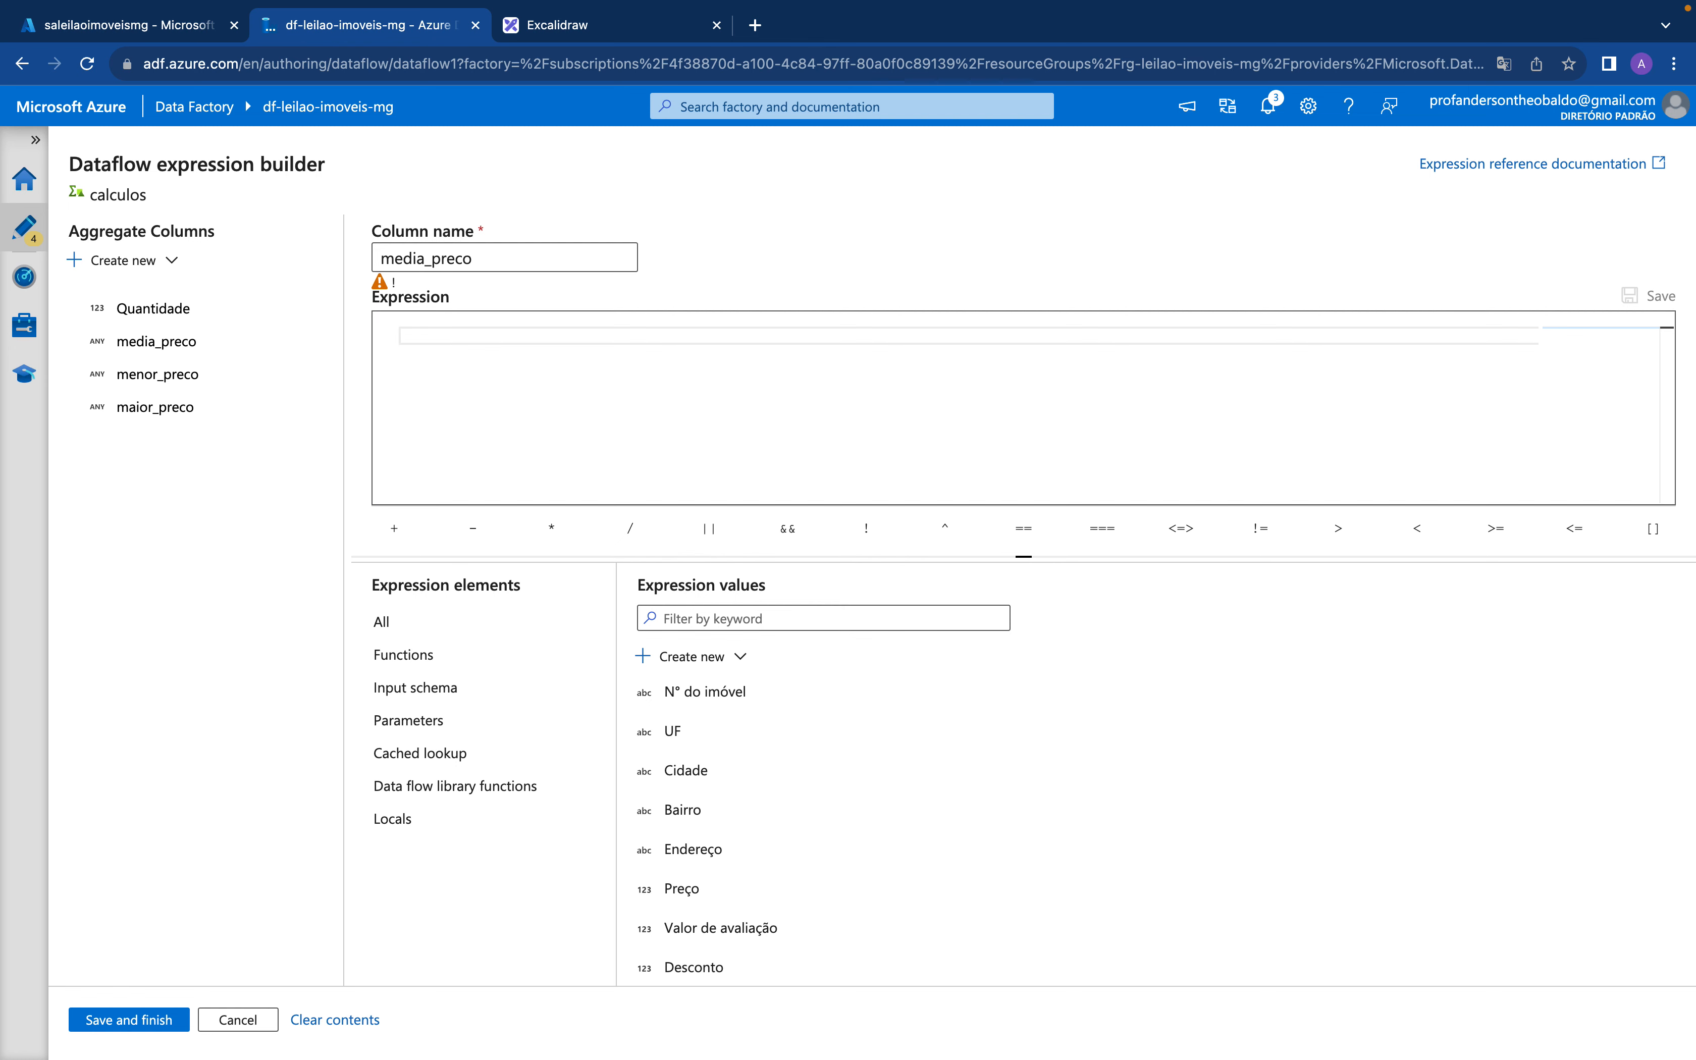
pyautogui.write('avg')
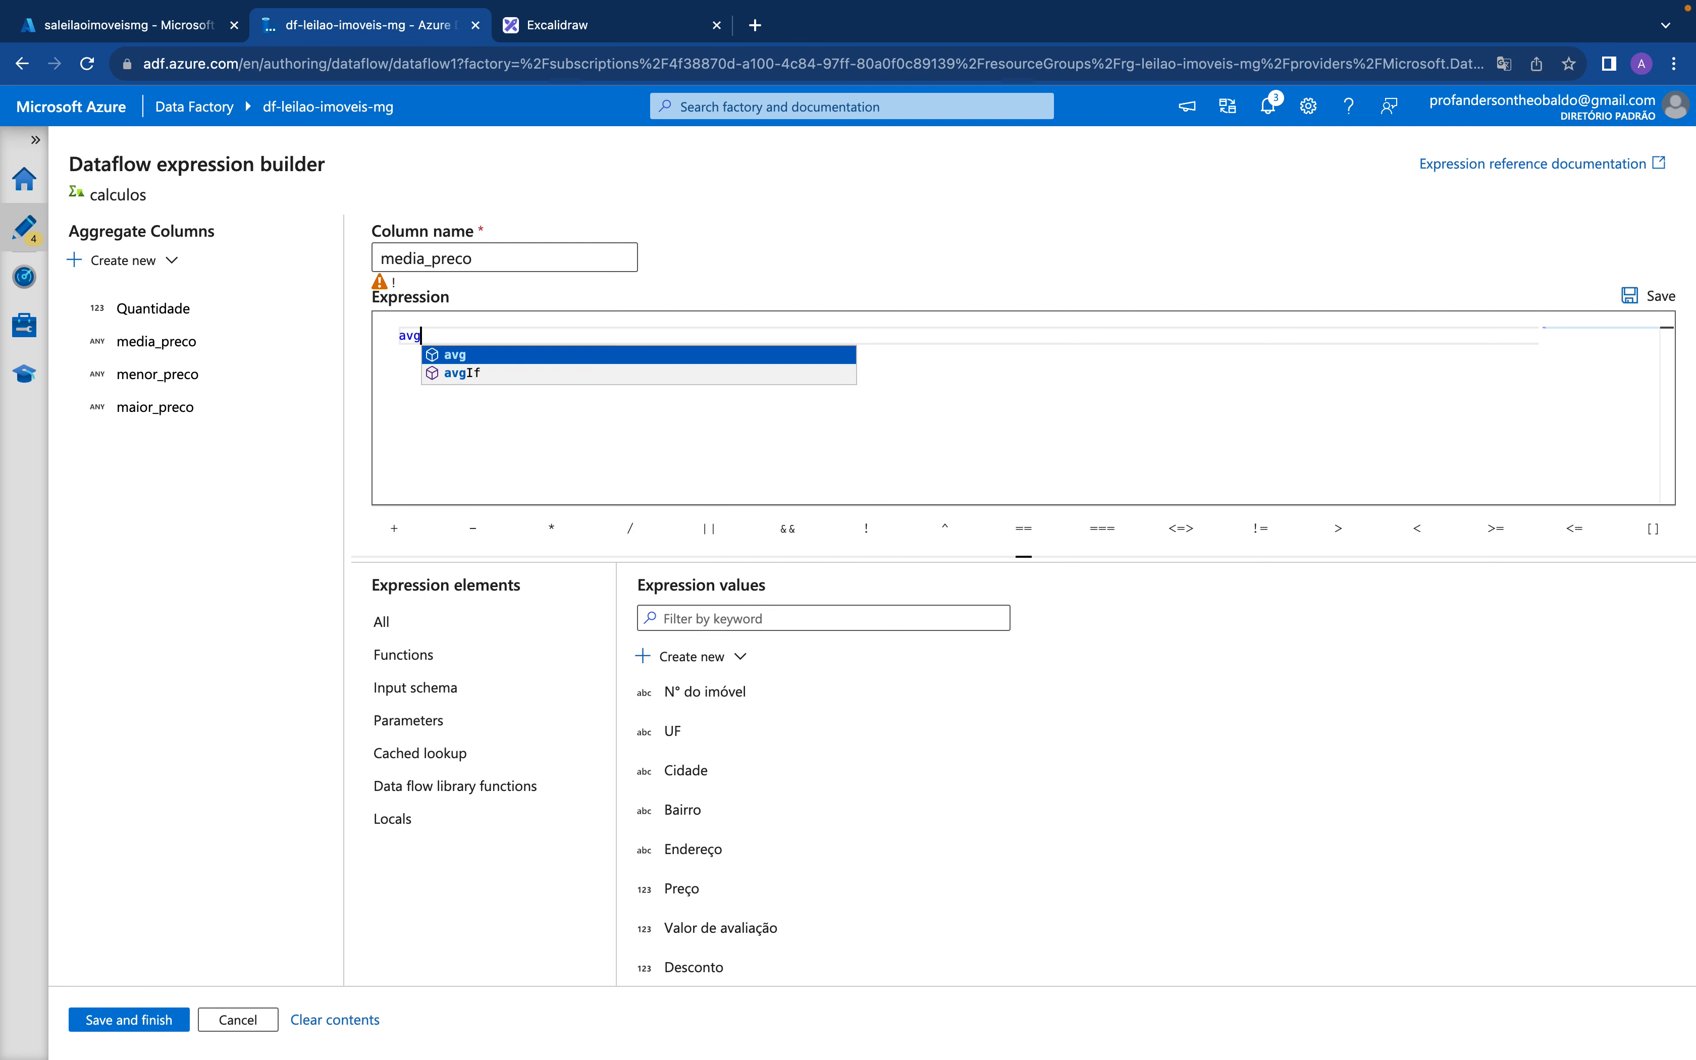
pyautogui.press('Return')
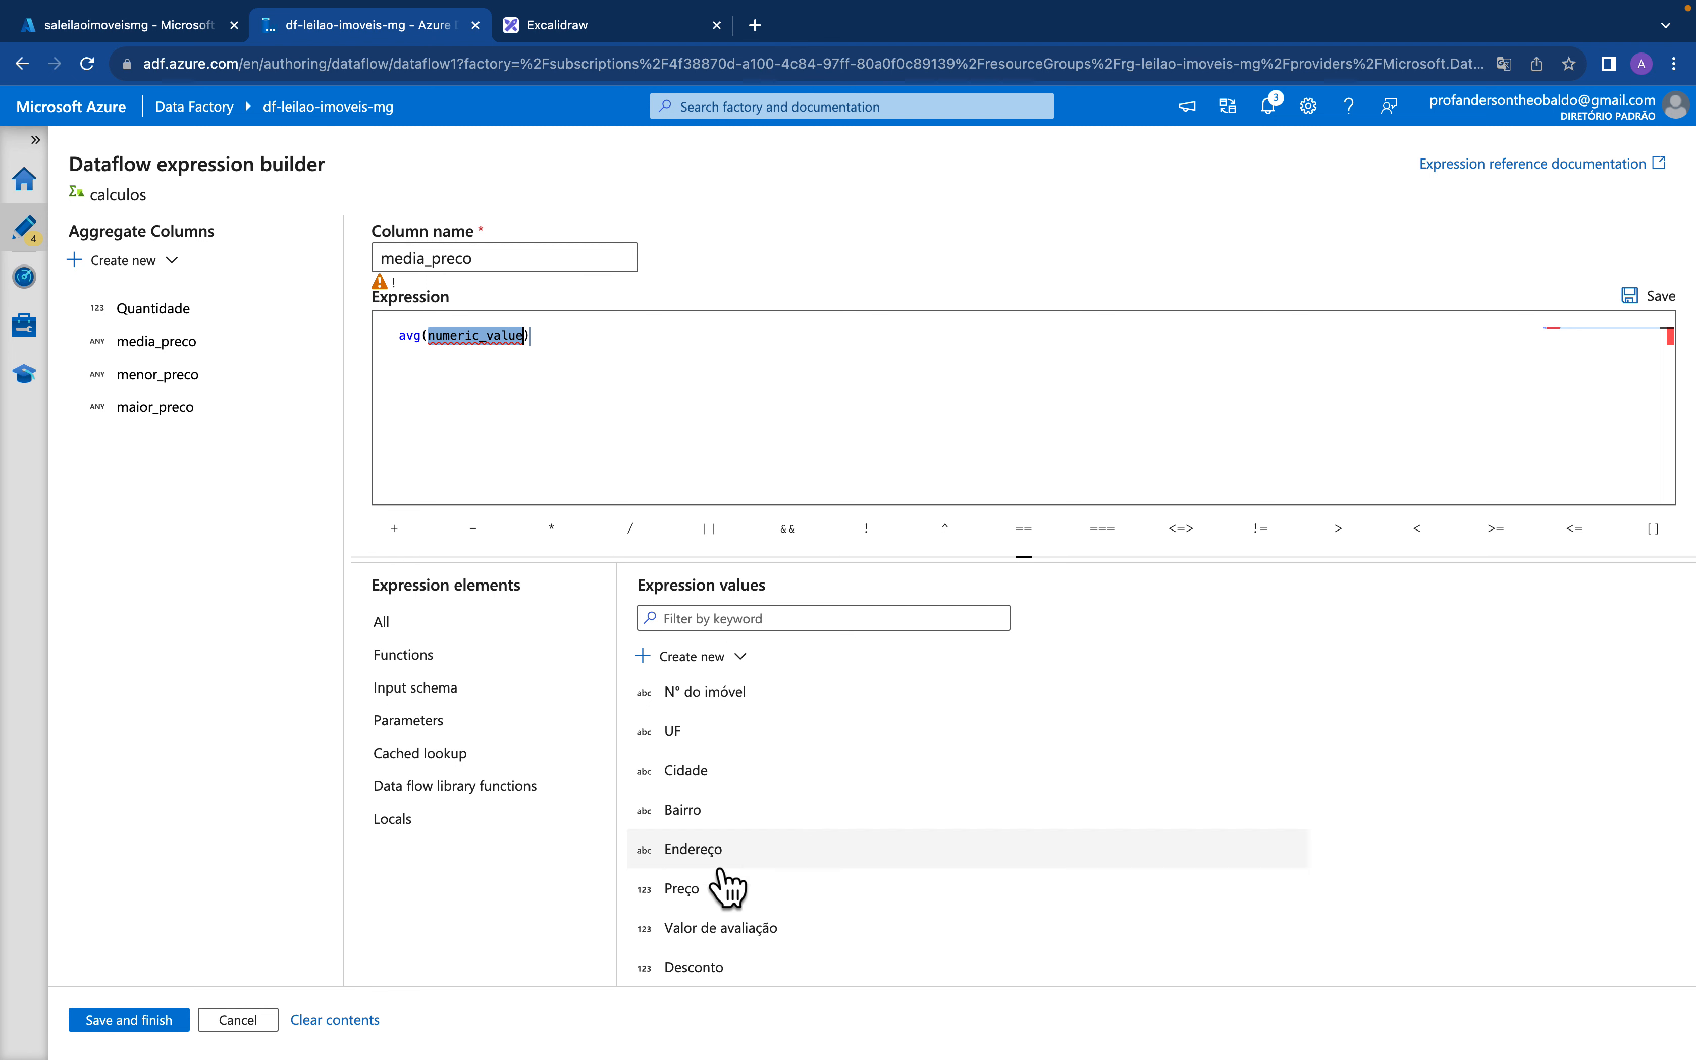
pyautogui.click(688, 891)
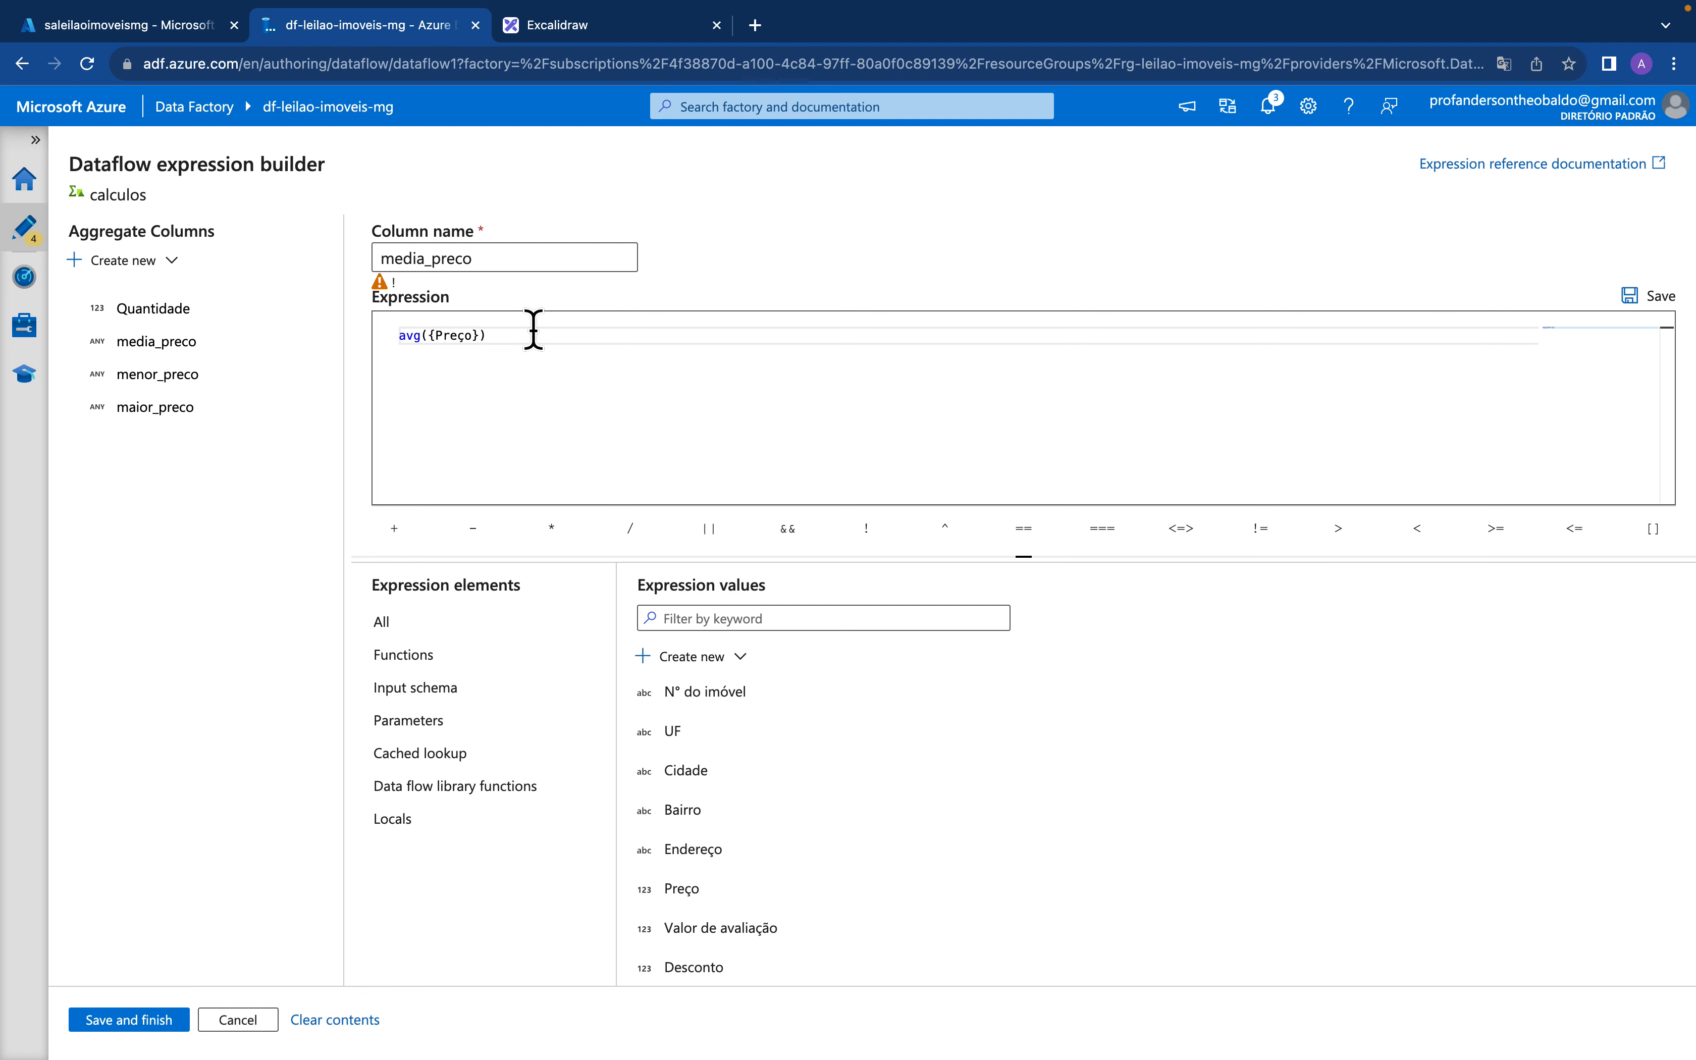
# Search the expression values for type conversion functions with todo, tofloat and toin, view the function list and clear the filter
pyautogui.click(684, 620)
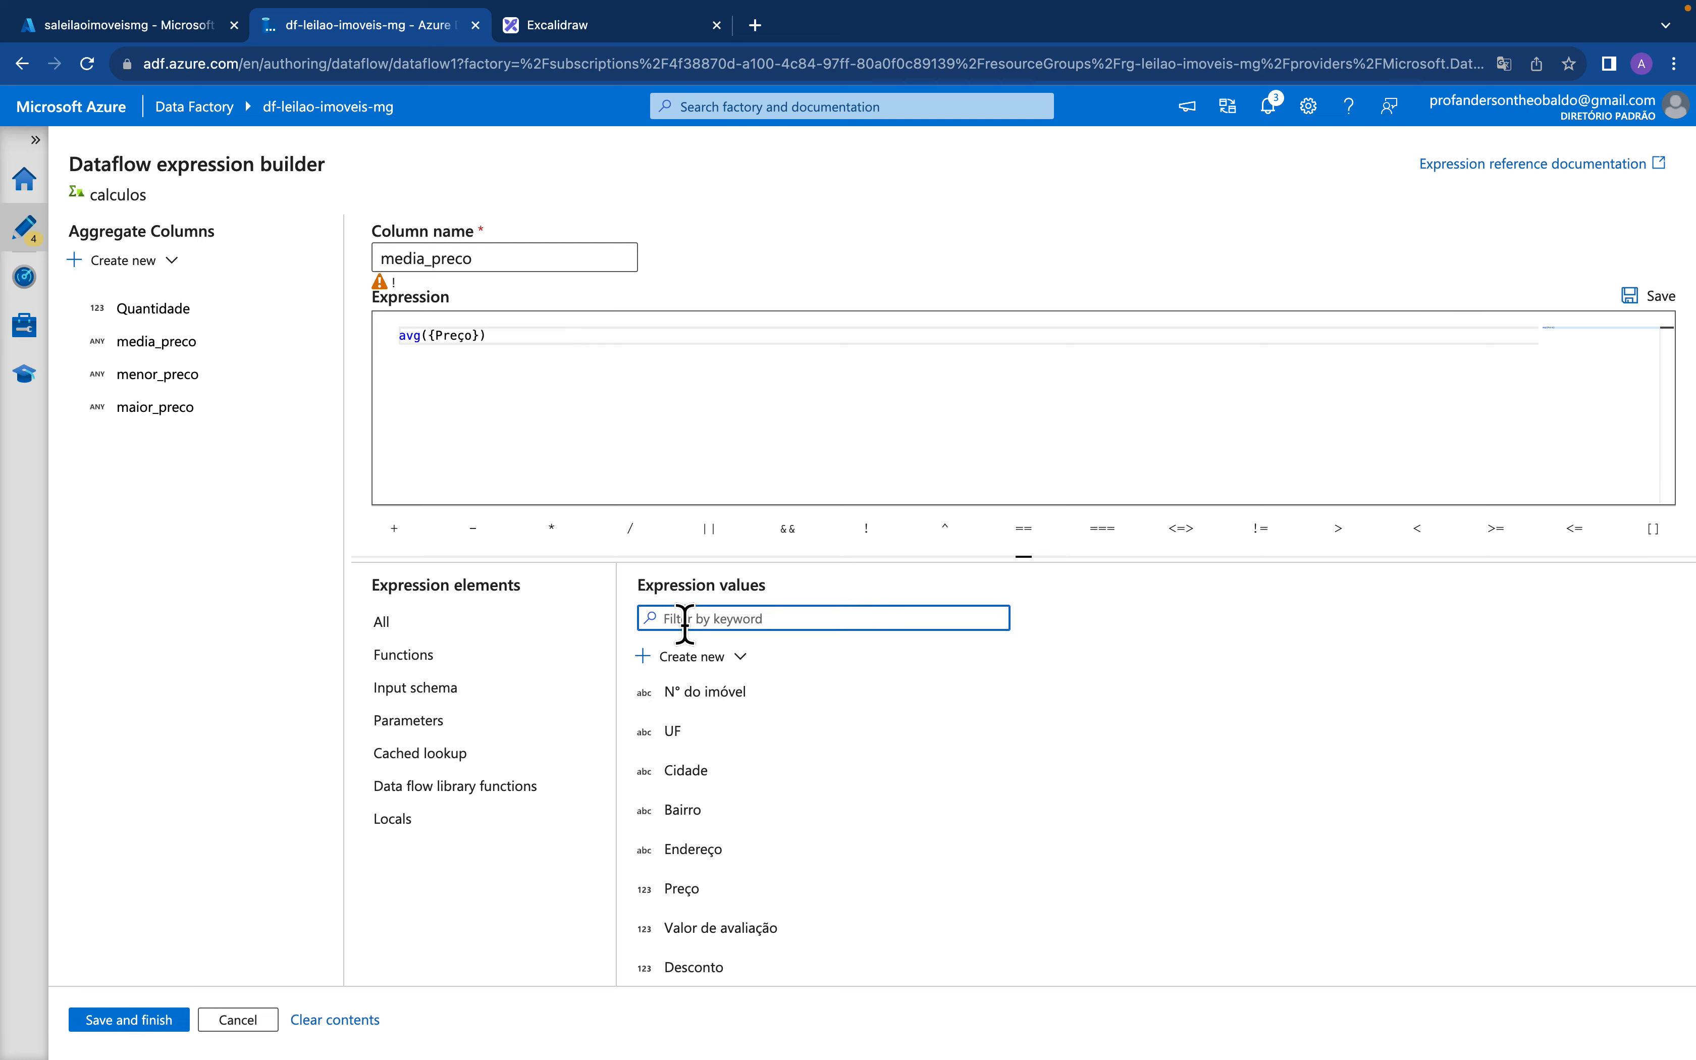
pyautogui.write('todo')
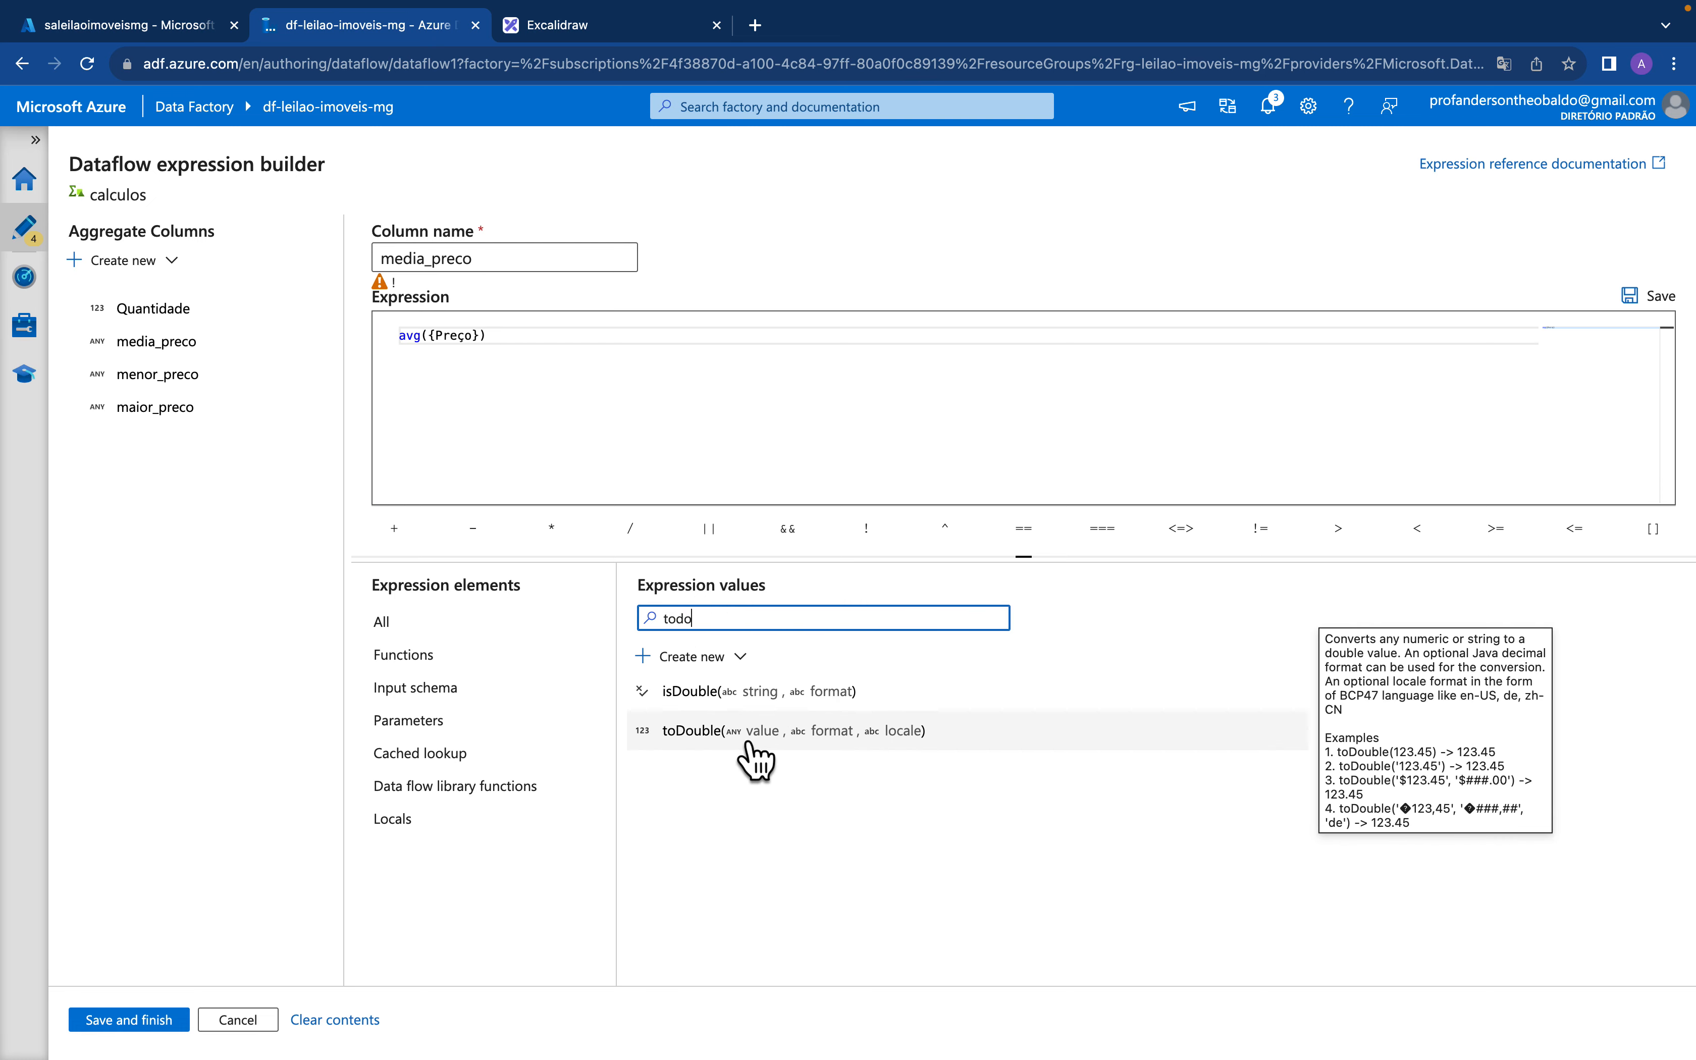
pyautogui.press('BackSpace')
pyautogui.press('BackSpace')
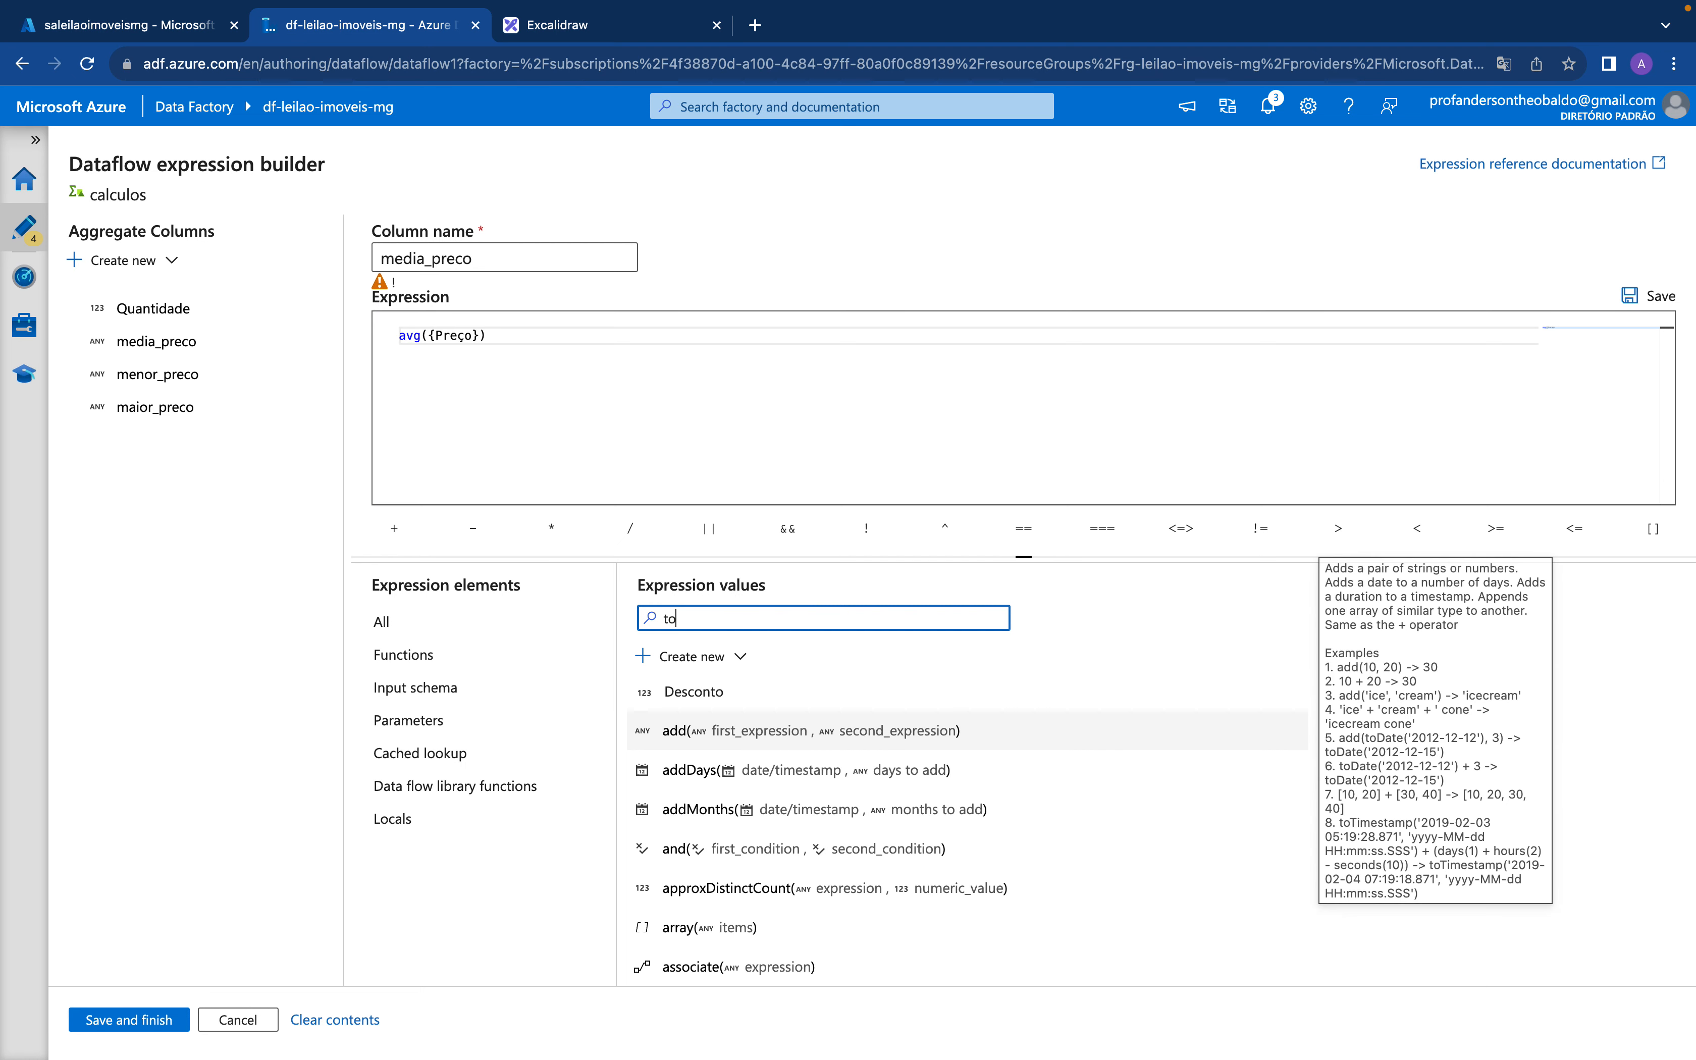
pyautogui.write('float')
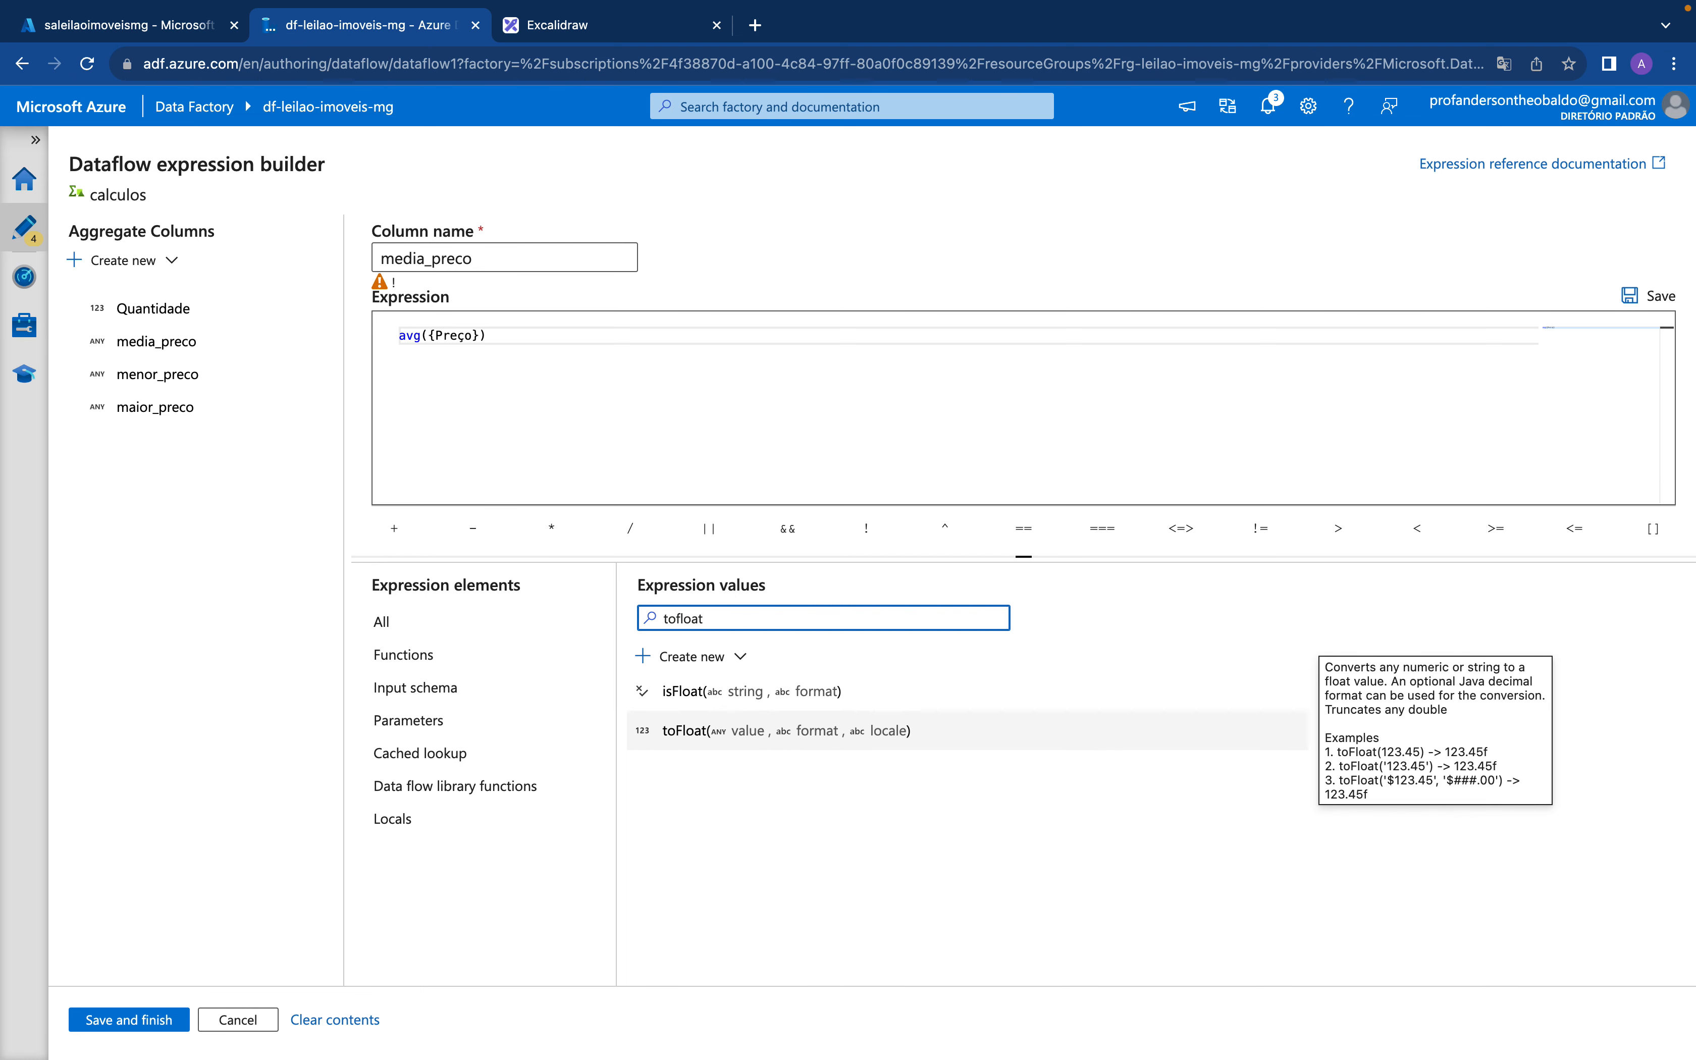
pyautogui.press('BackSpace')
pyautogui.press('BackSpace')
pyautogui.press('BackSpace')
pyautogui.press('BackSpace')
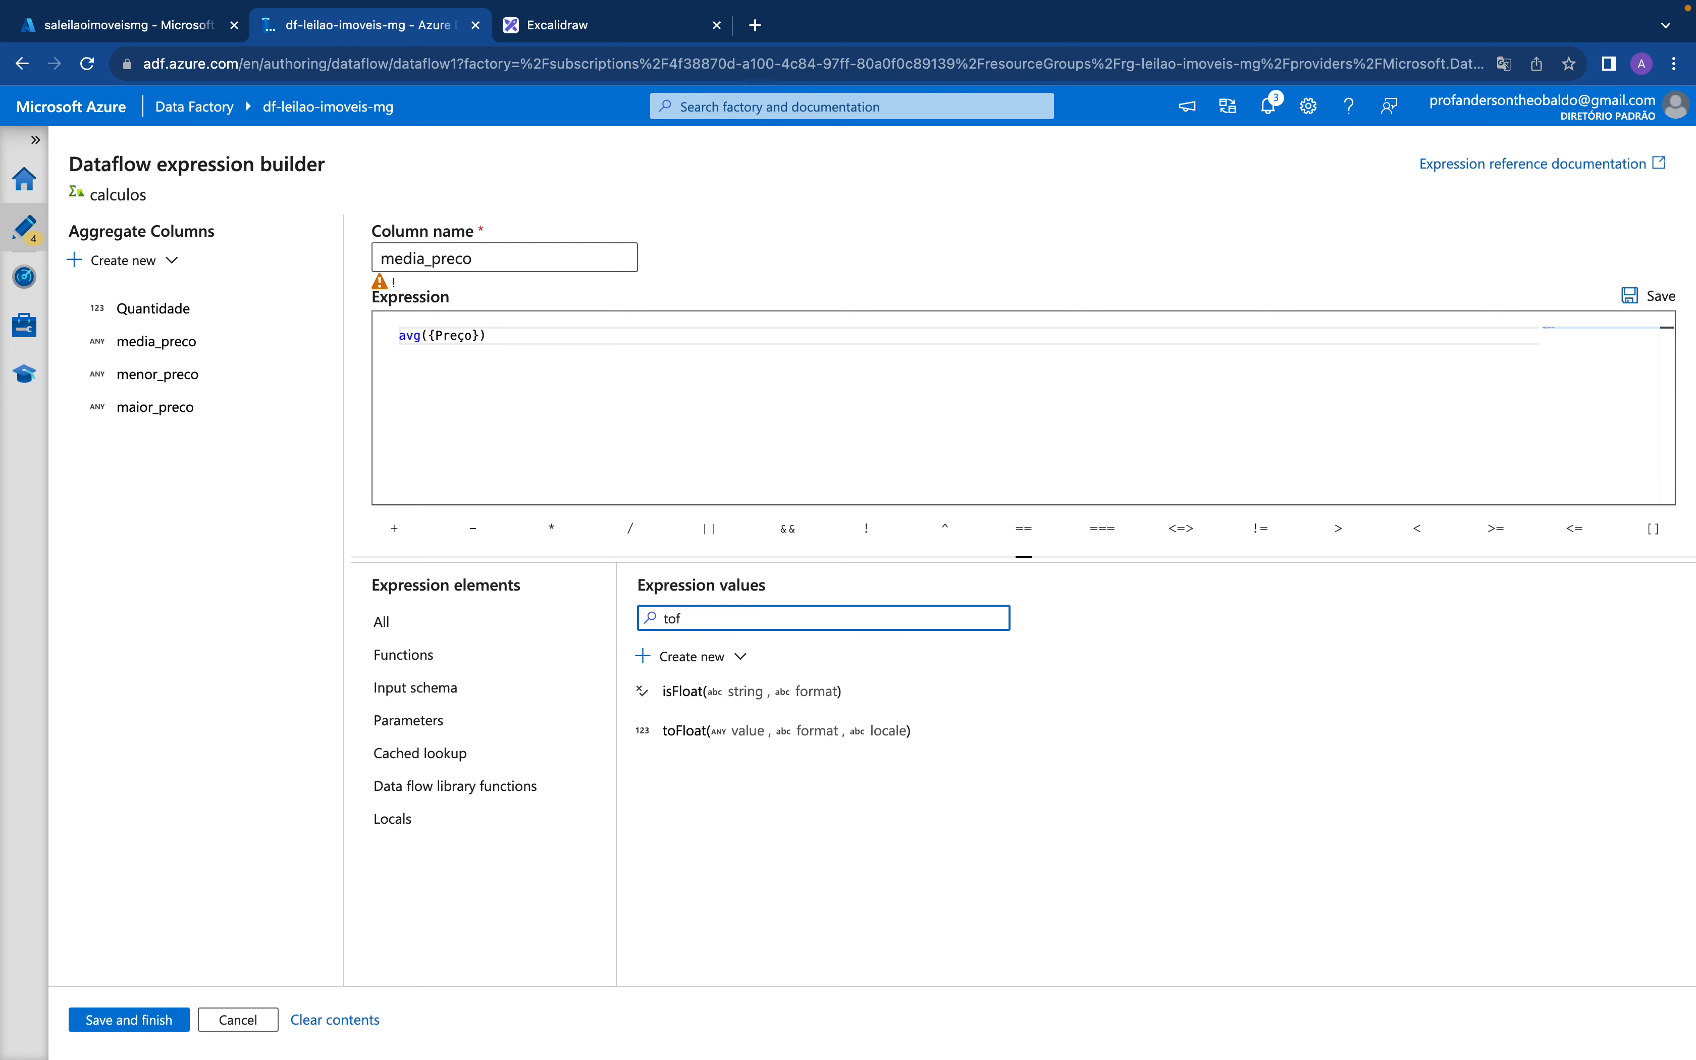
pyautogui.press('BackSpace')
pyautogui.write('in')
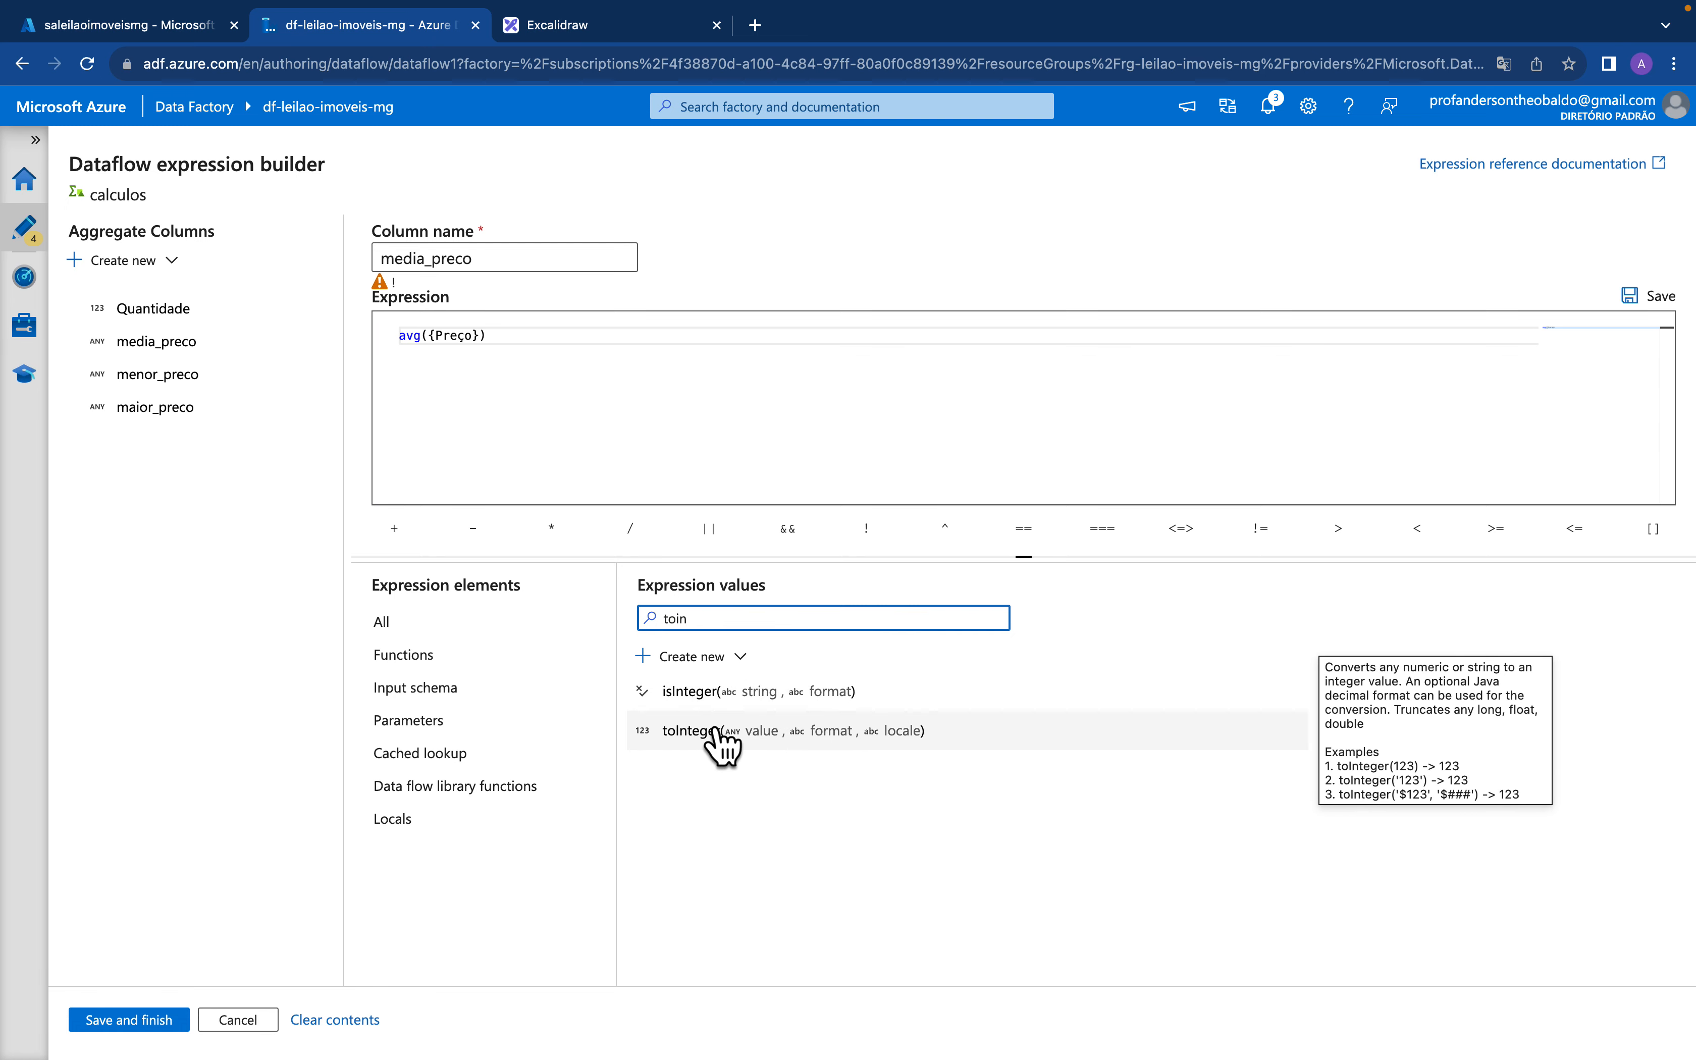
pyautogui.click(418, 665)
pyautogui.click(707, 616)
pyautogui.press('BackSpace')
pyautogui.press('BackSpace')
pyautogui.press('BackSpace')
pyautogui.press('BackSpace')
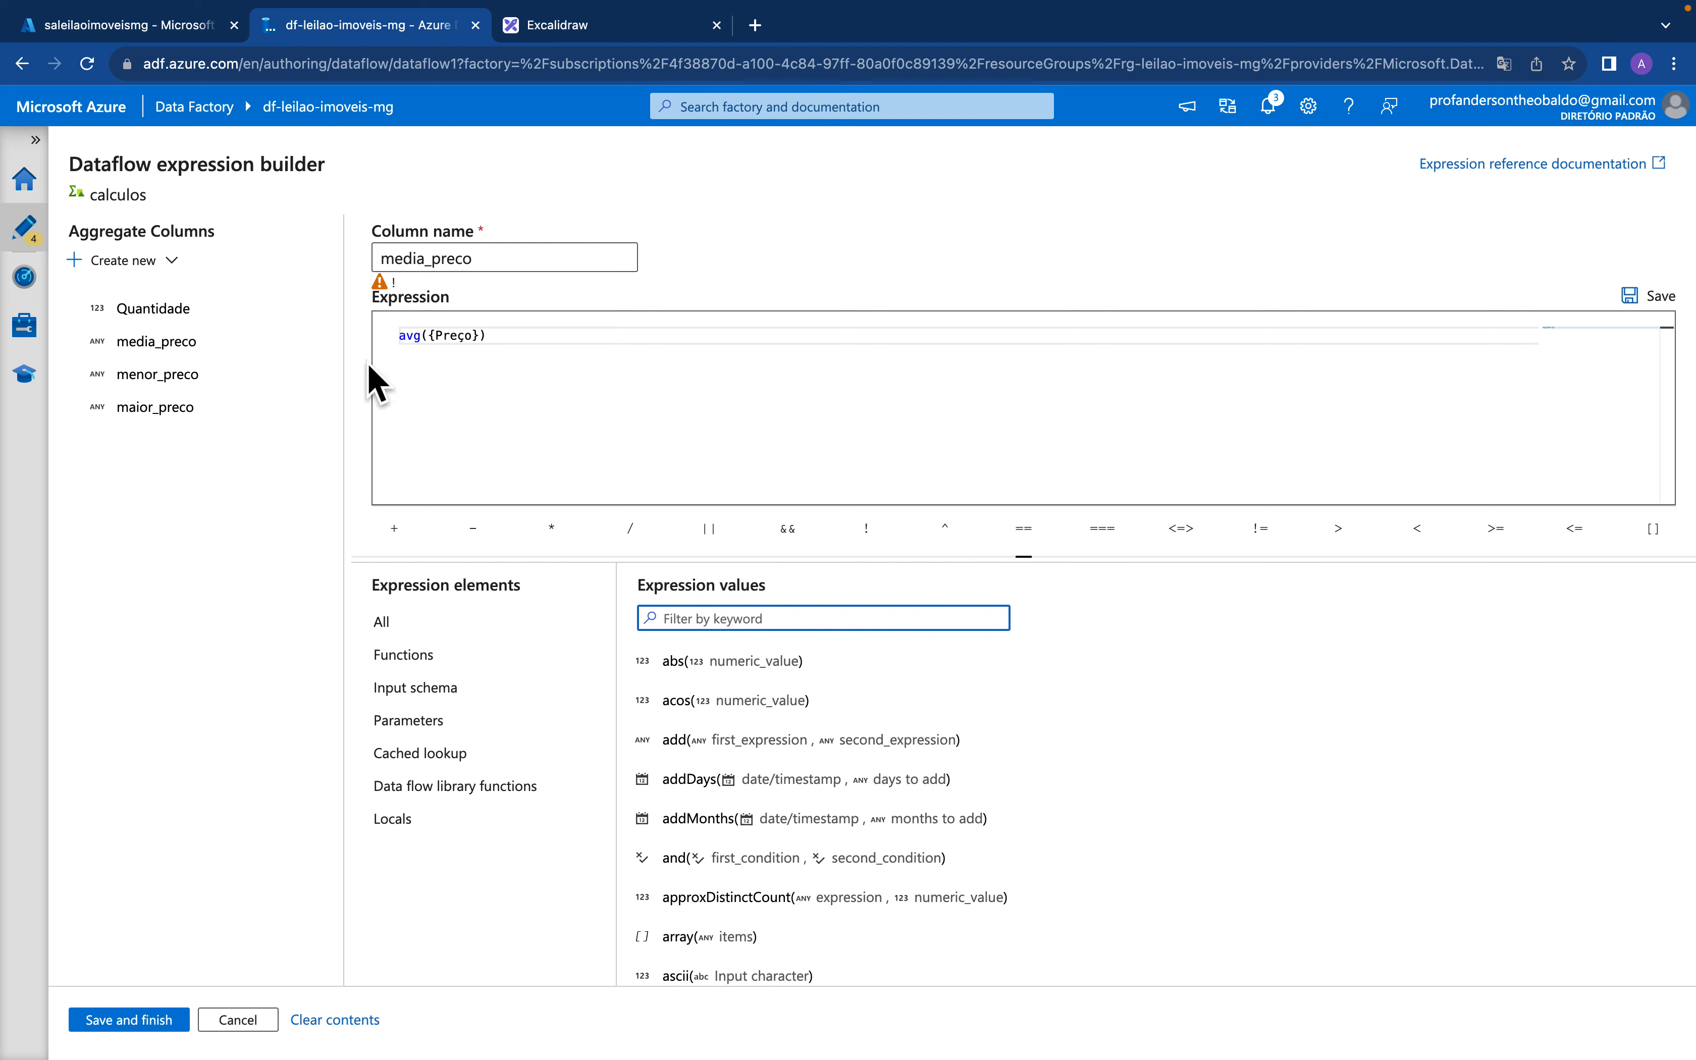
# Set the expression of the menor_preco column to max({Preço}), picking Preço from all expression values
pyautogui.click(137, 375)
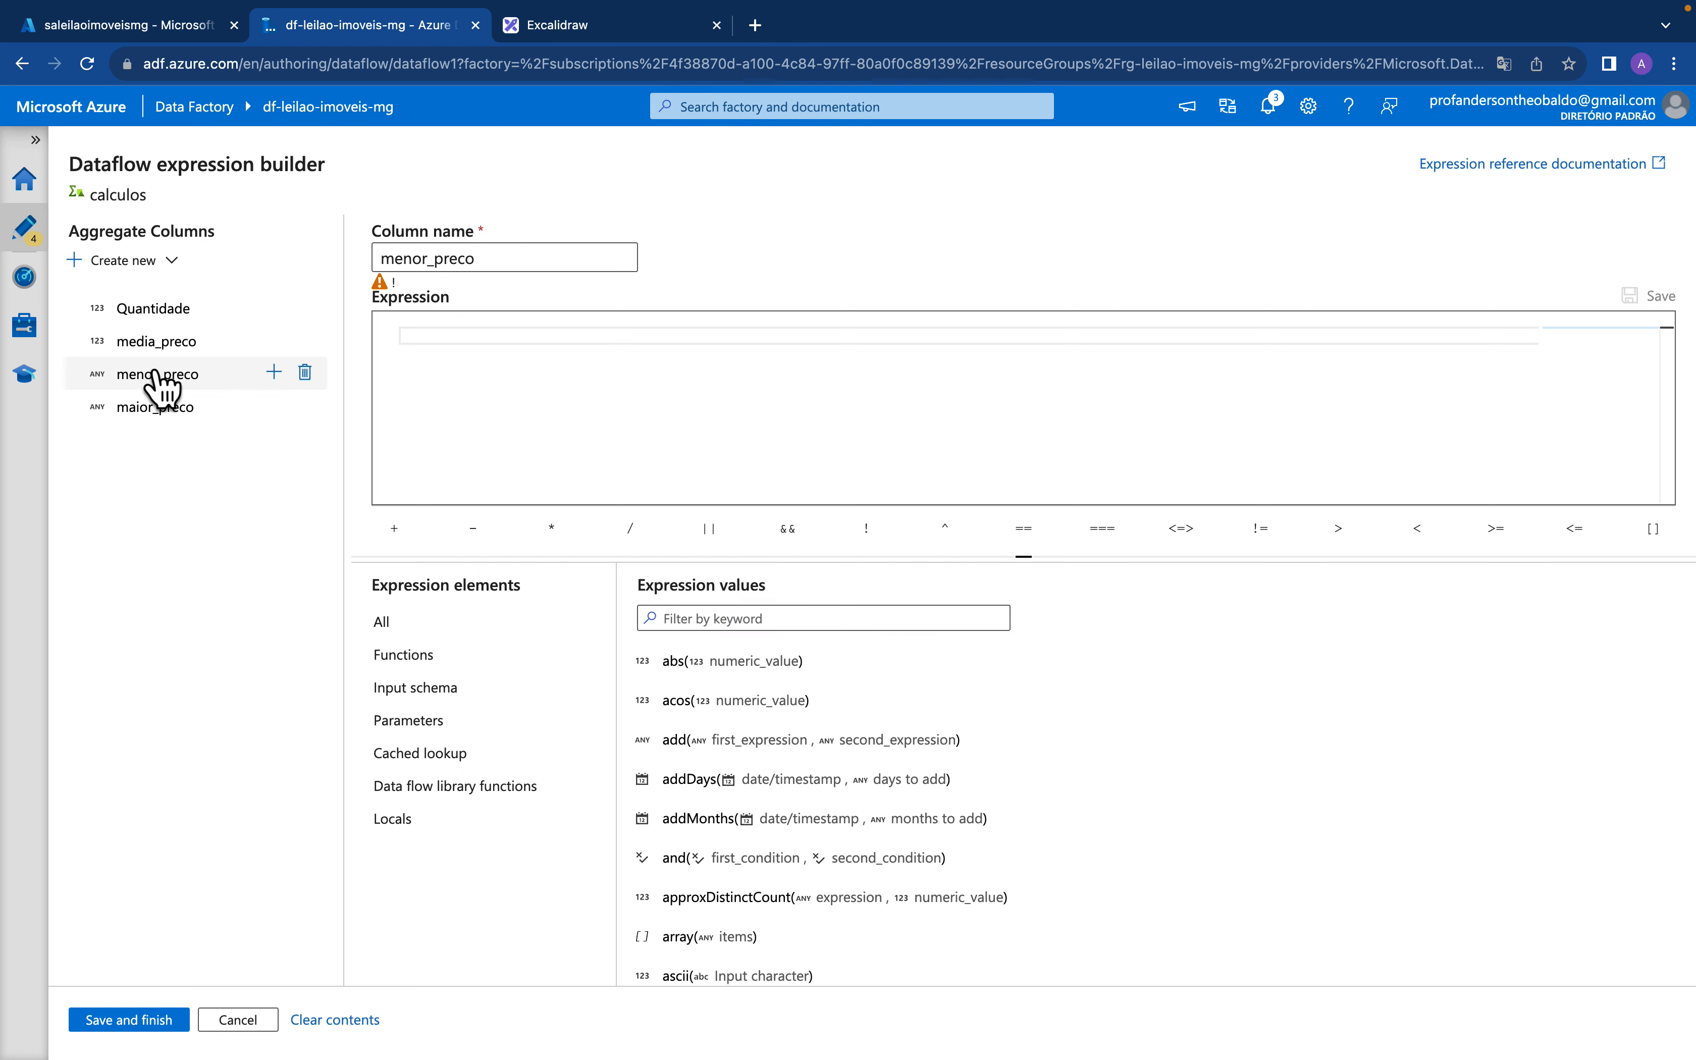
pyautogui.click(424, 335)
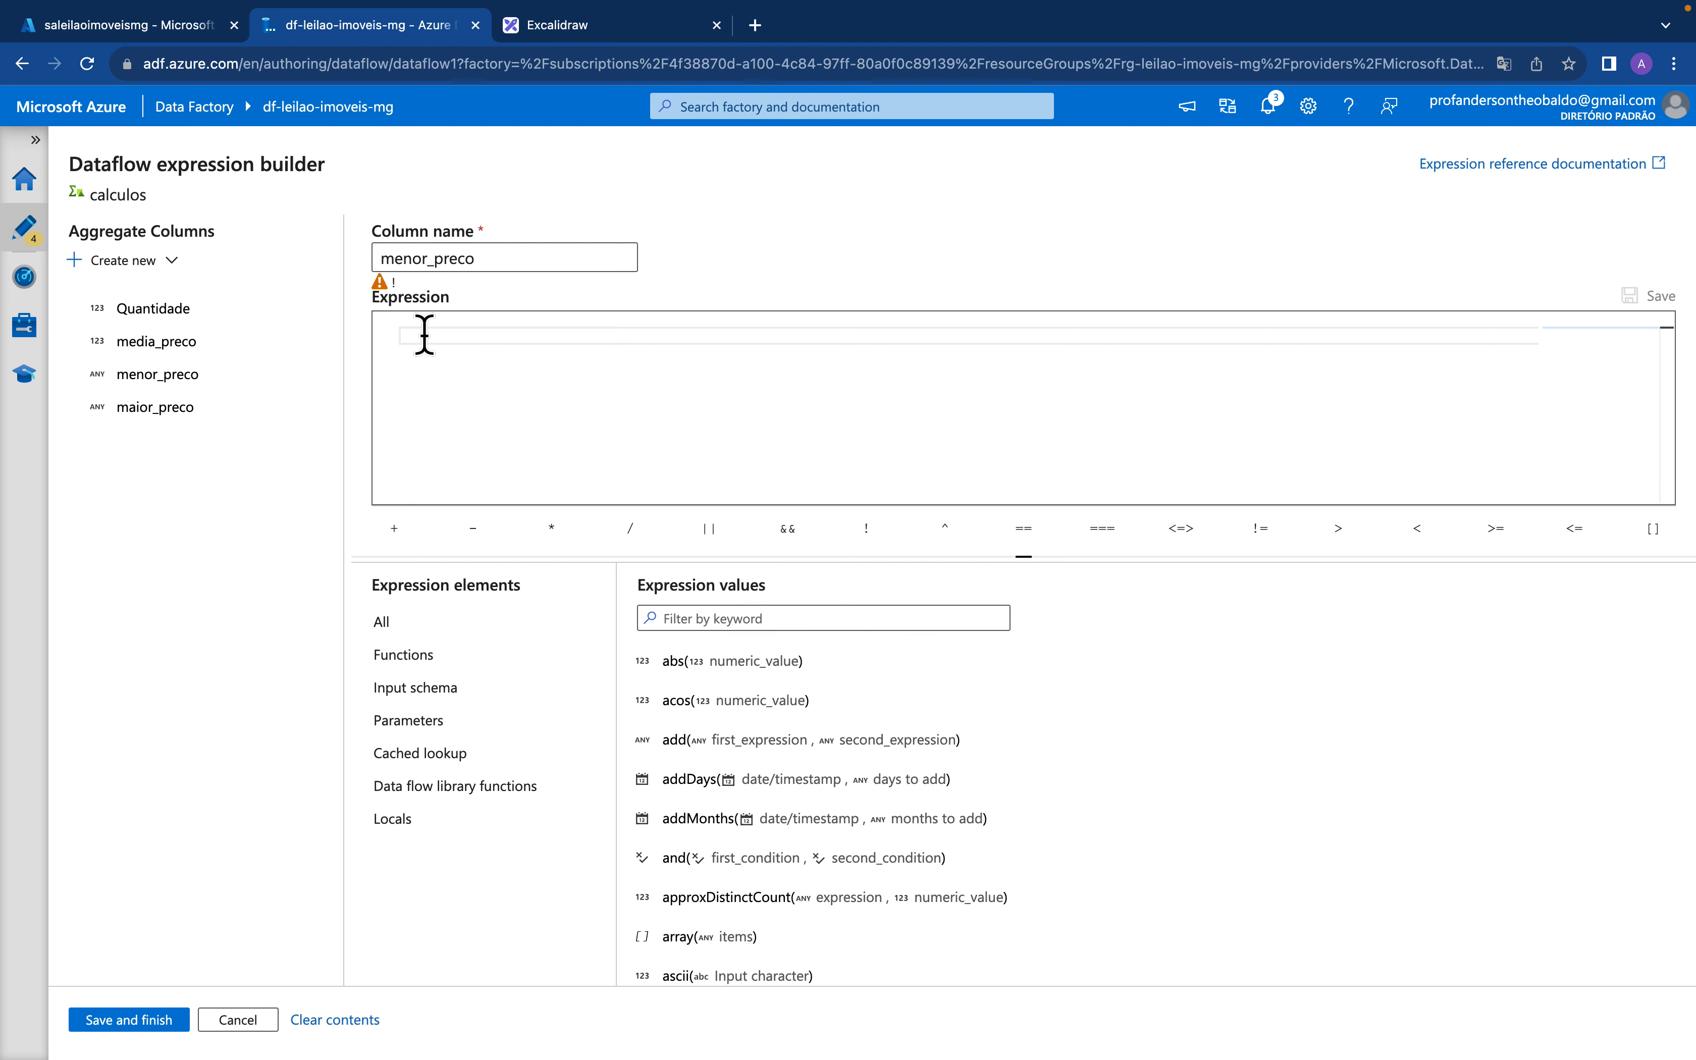
pyautogui.write('max(')
pyautogui.click(397, 624)
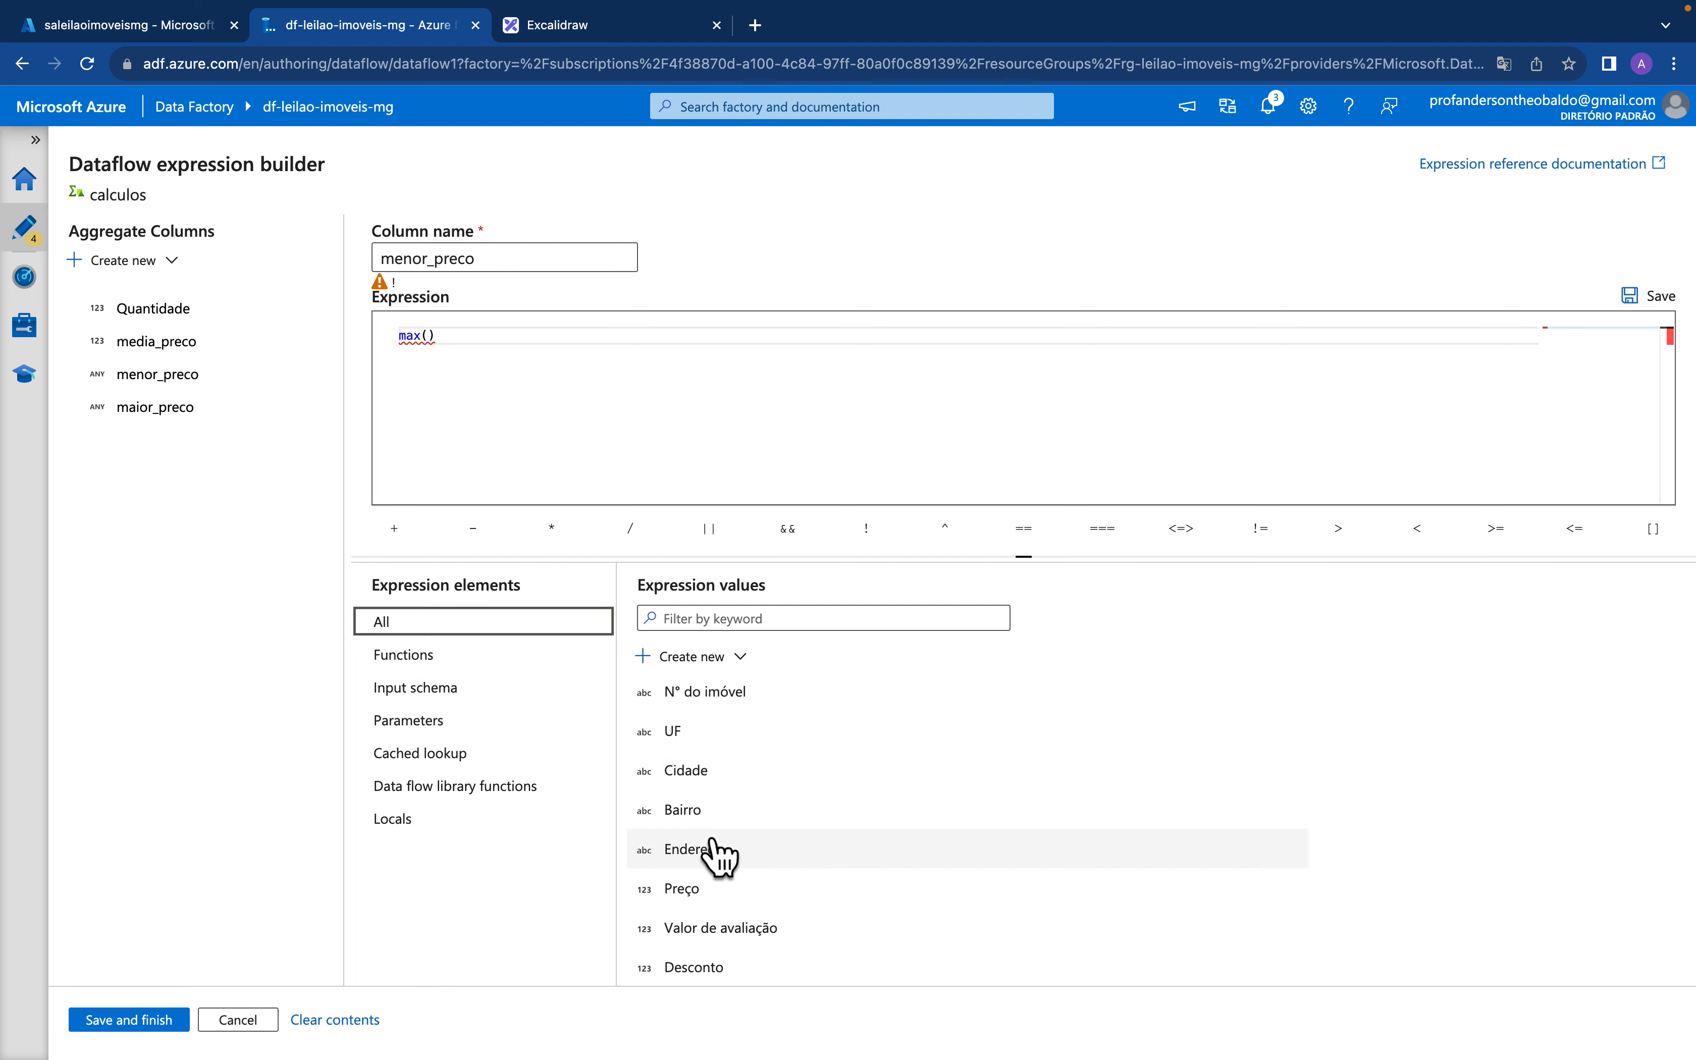
pyautogui.click(701, 892)
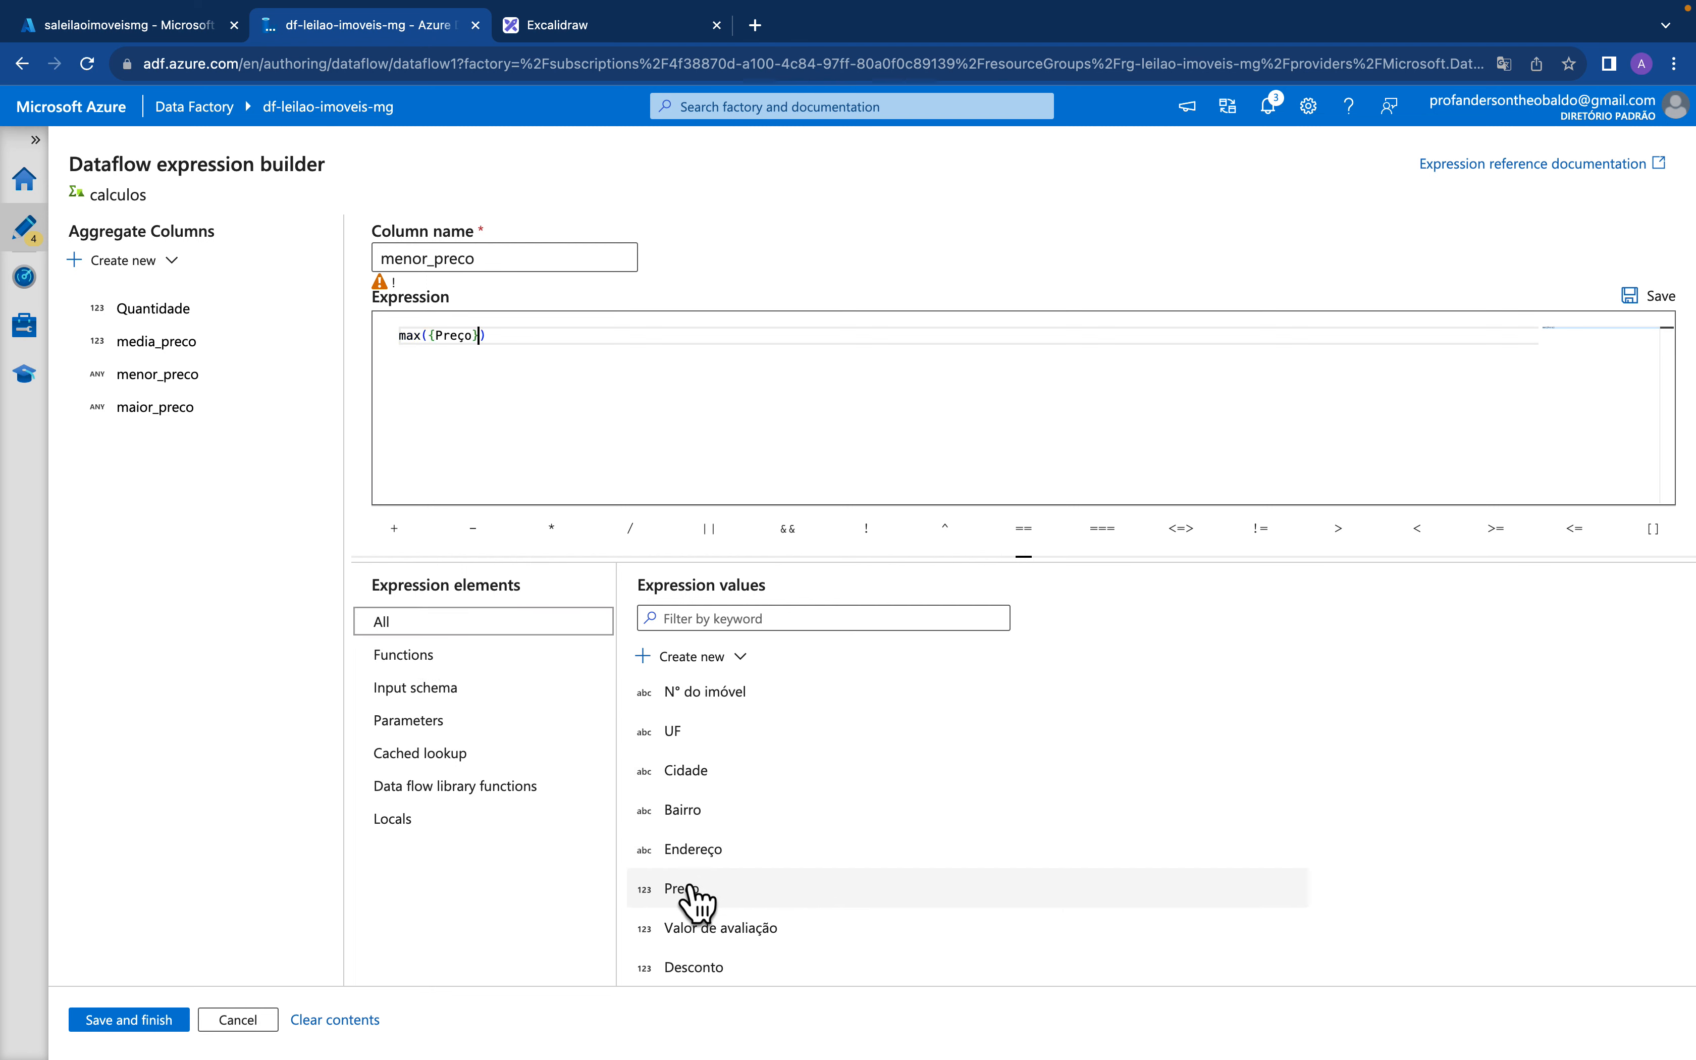
# Set the expression of the maior_preco column to max({Preço}), then save and close the expression builder
pyautogui.click(155, 410)
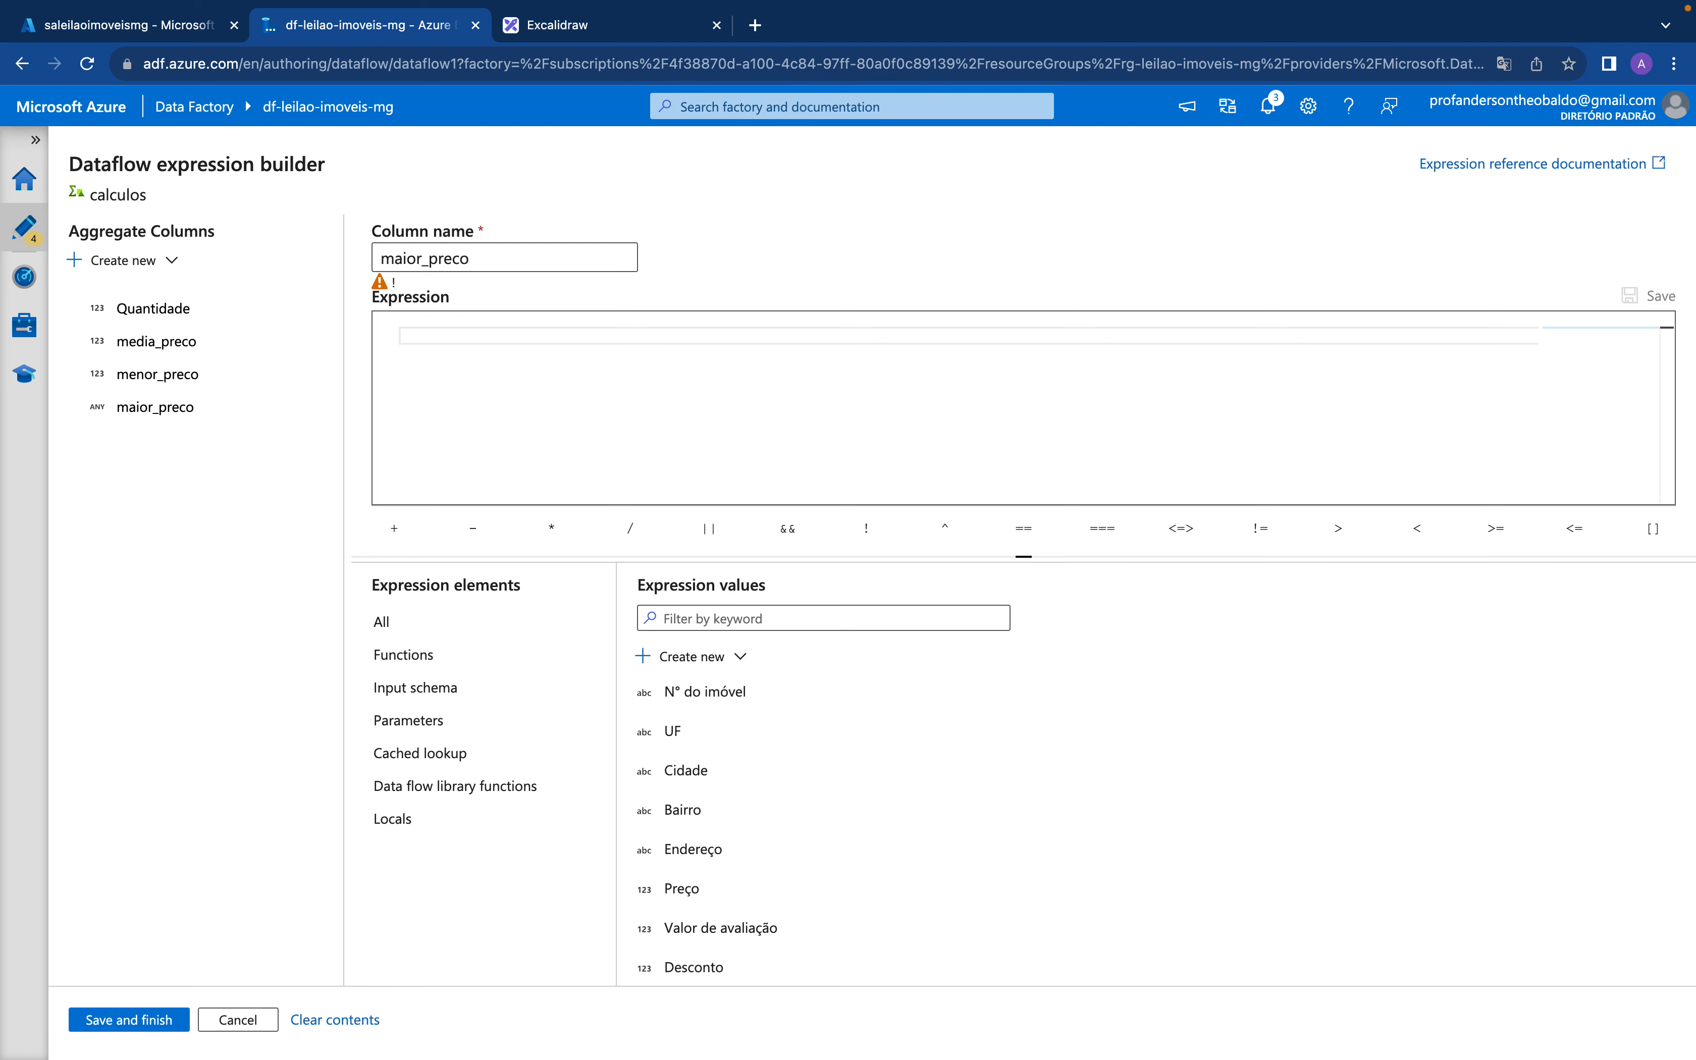
pyautogui.click(416, 332)
pyautogui.write('max(')
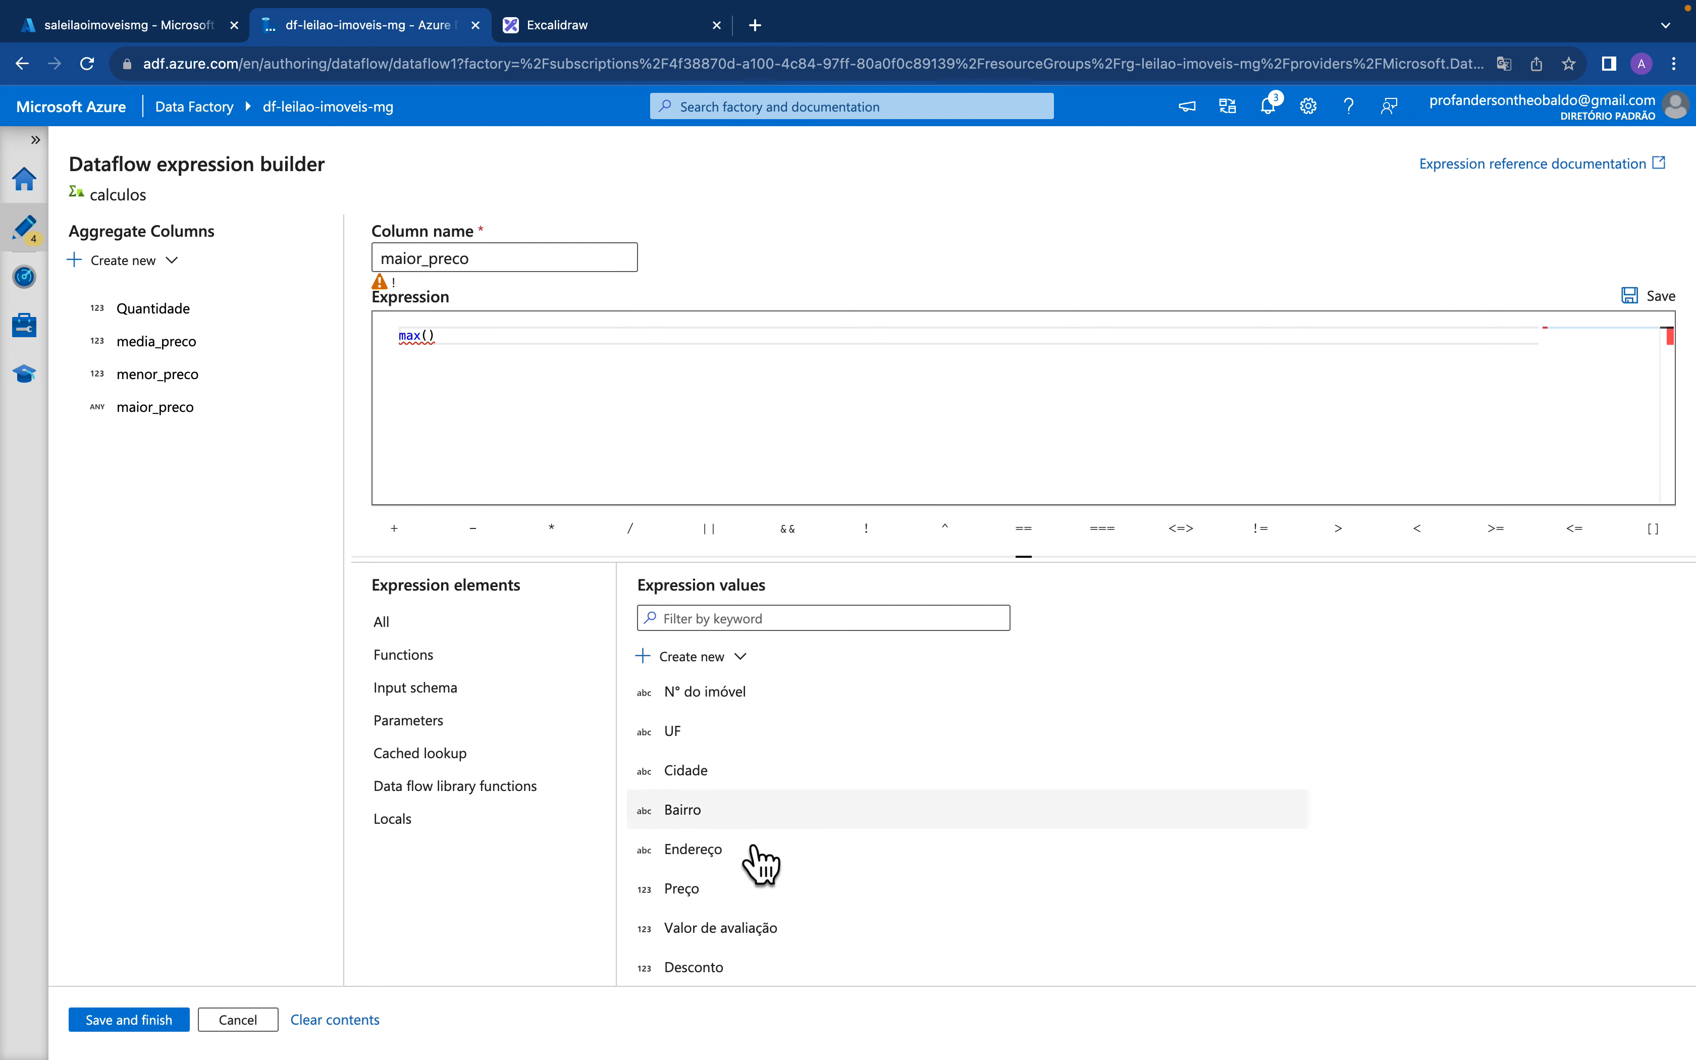
pyautogui.click(683, 889)
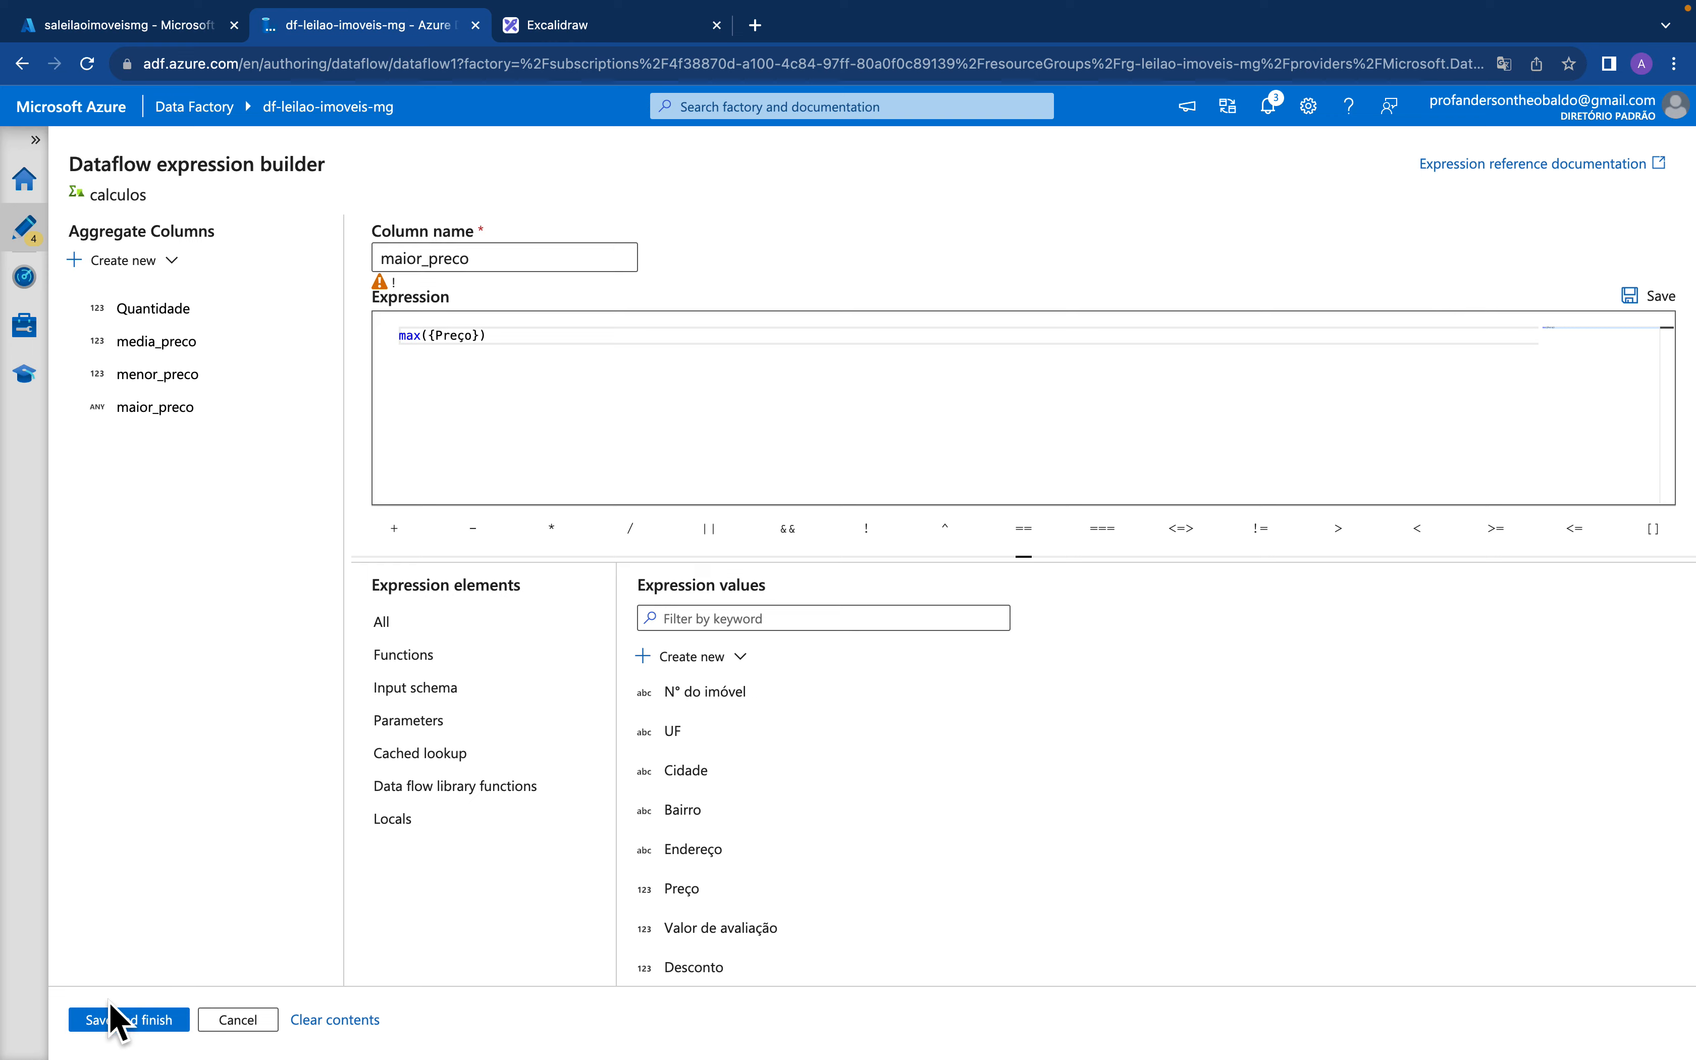
pyautogui.click(112, 1018)
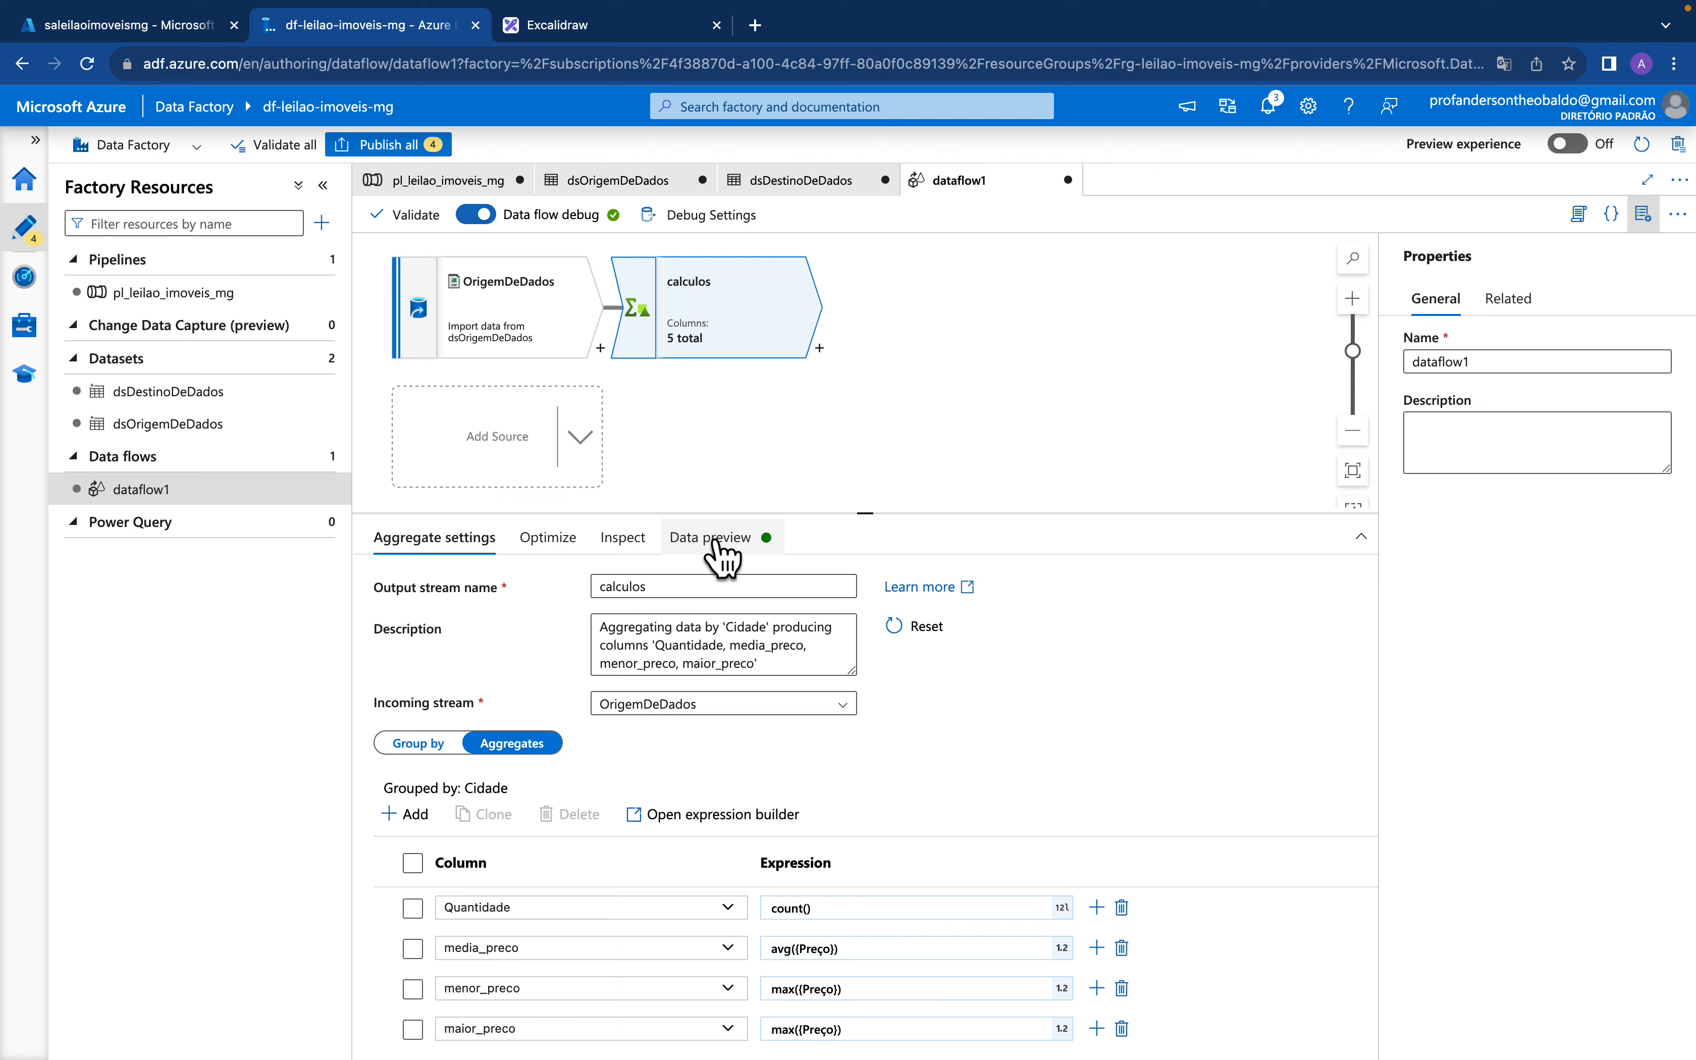
# Refresh the data preview of calculos and correct the menor_preco expression to min({Preço}) in the aggregate settings
pyautogui.click(722, 554)
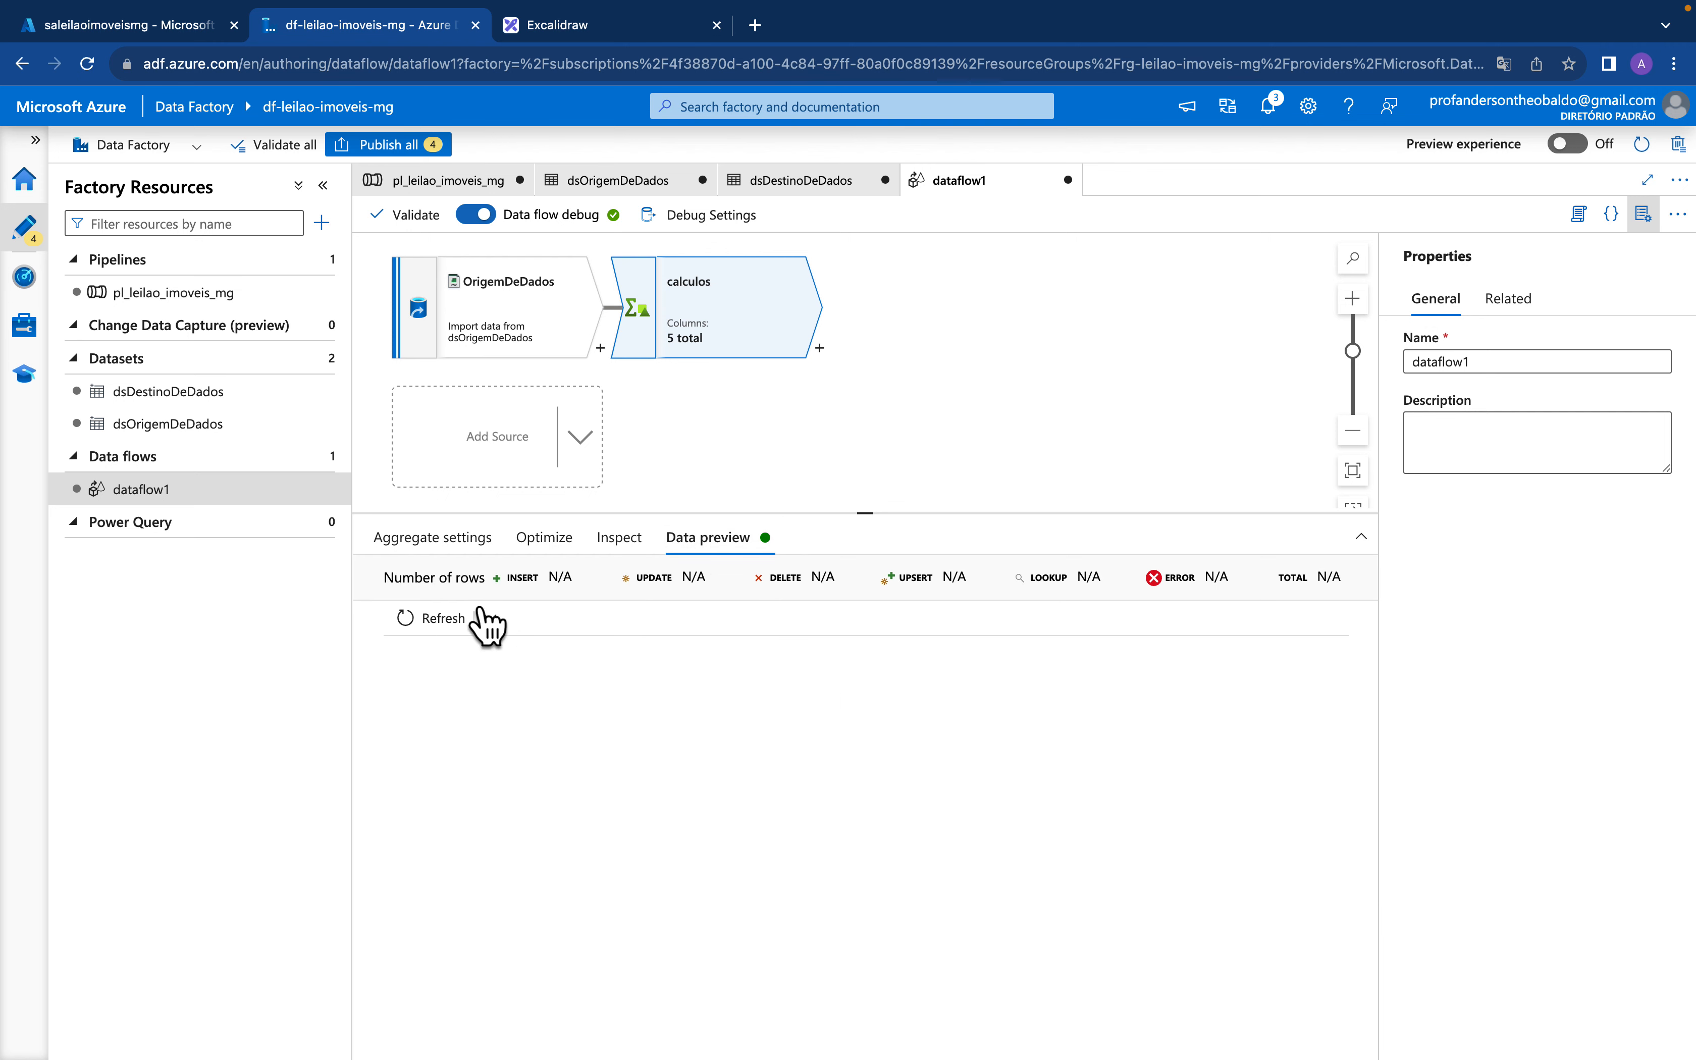
pyautogui.click(427, 616)
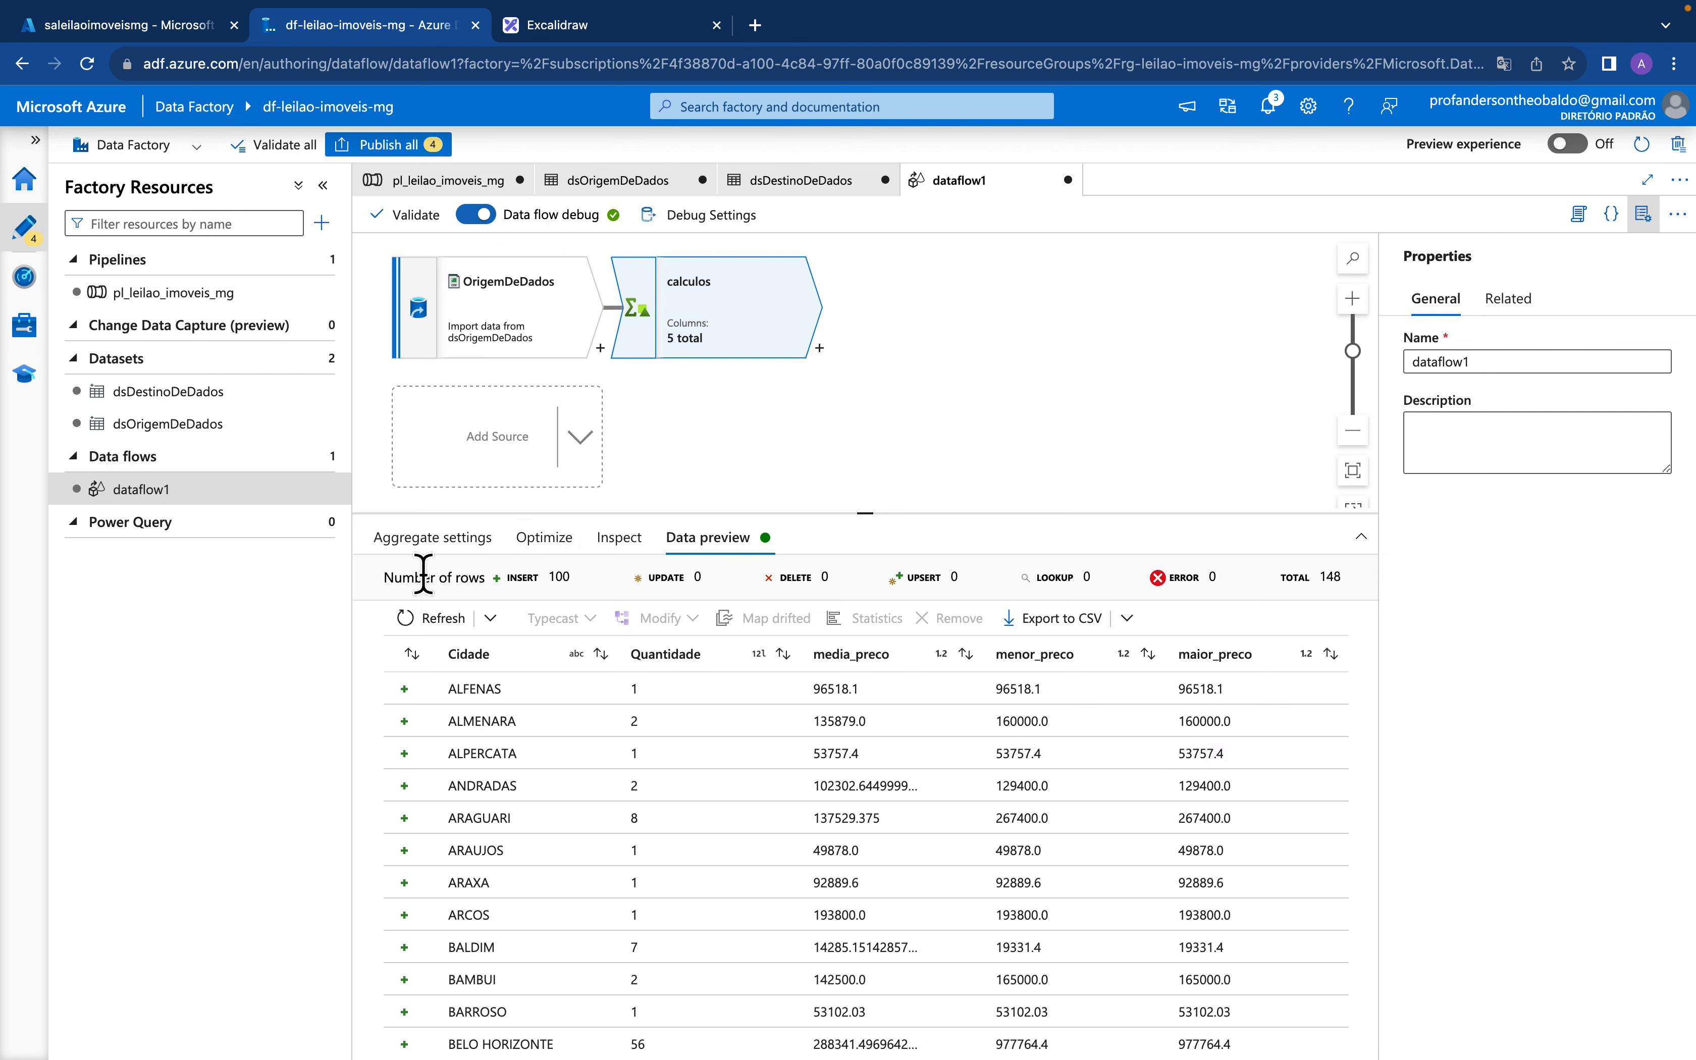
pyautogui.click(484, 541)
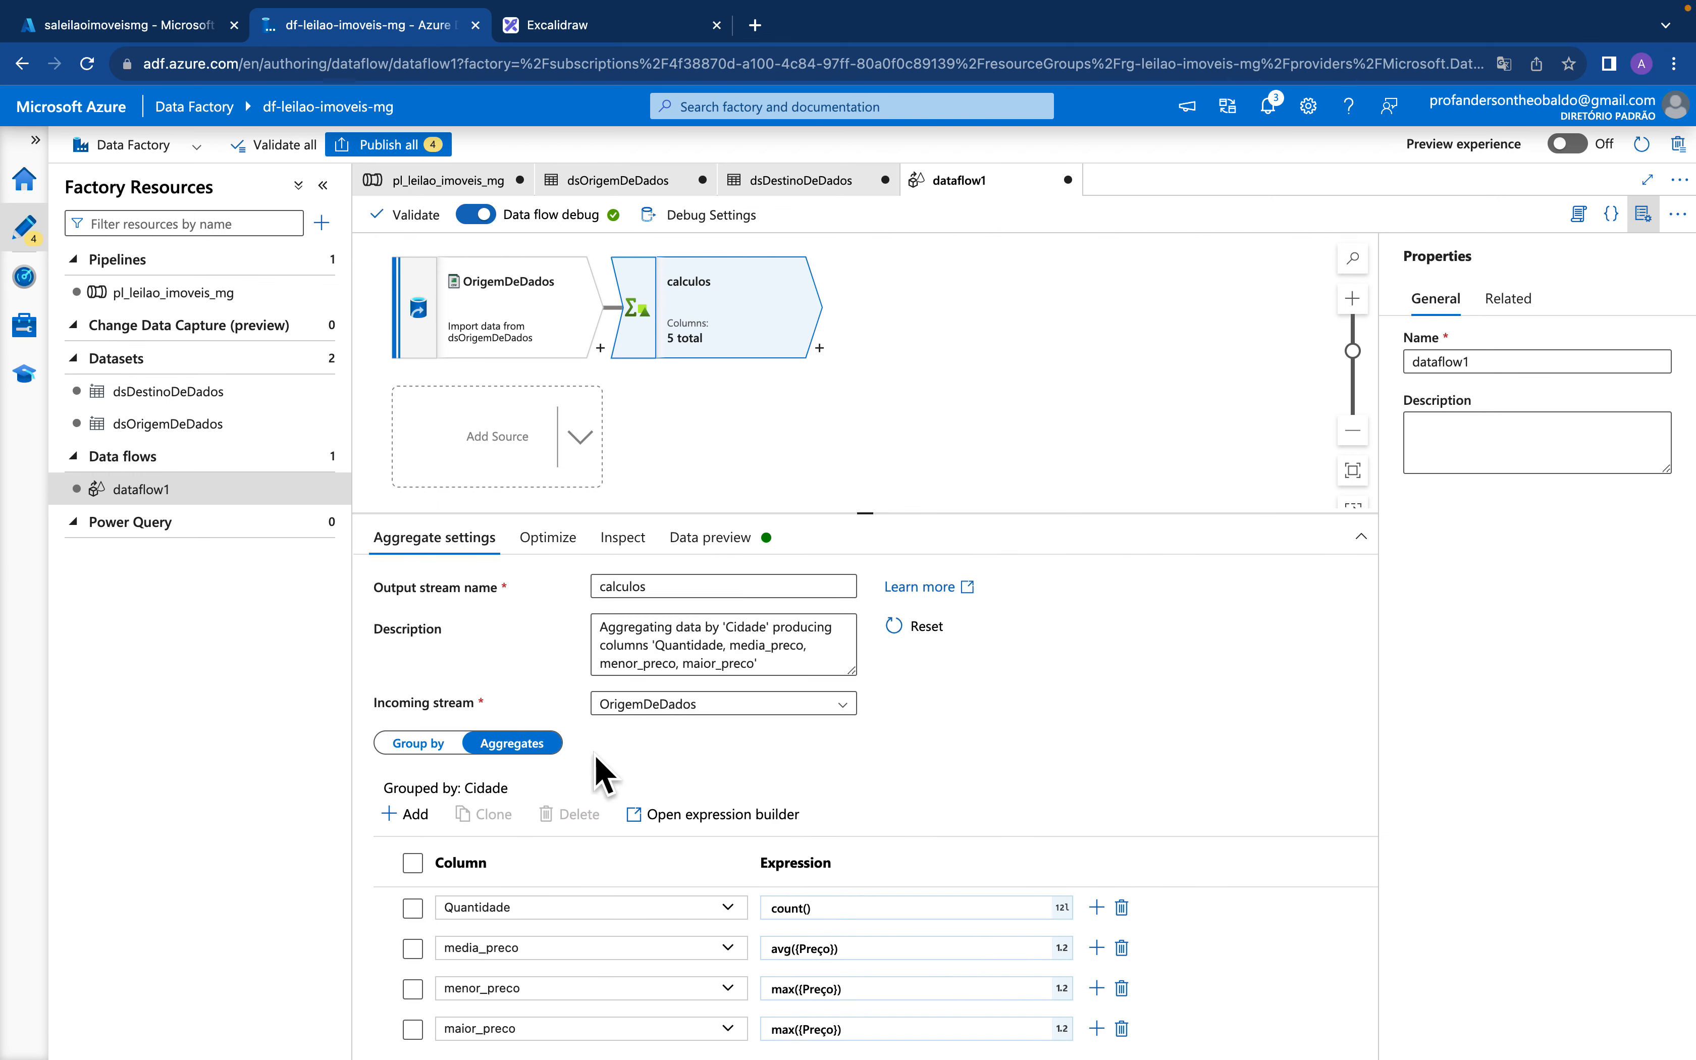
pyautogui.scroll(-1, 609, 779)
pyautogui.doubleClick(783, 985)
pyautogui.write('min')
pyautogui.click(1143, 752)
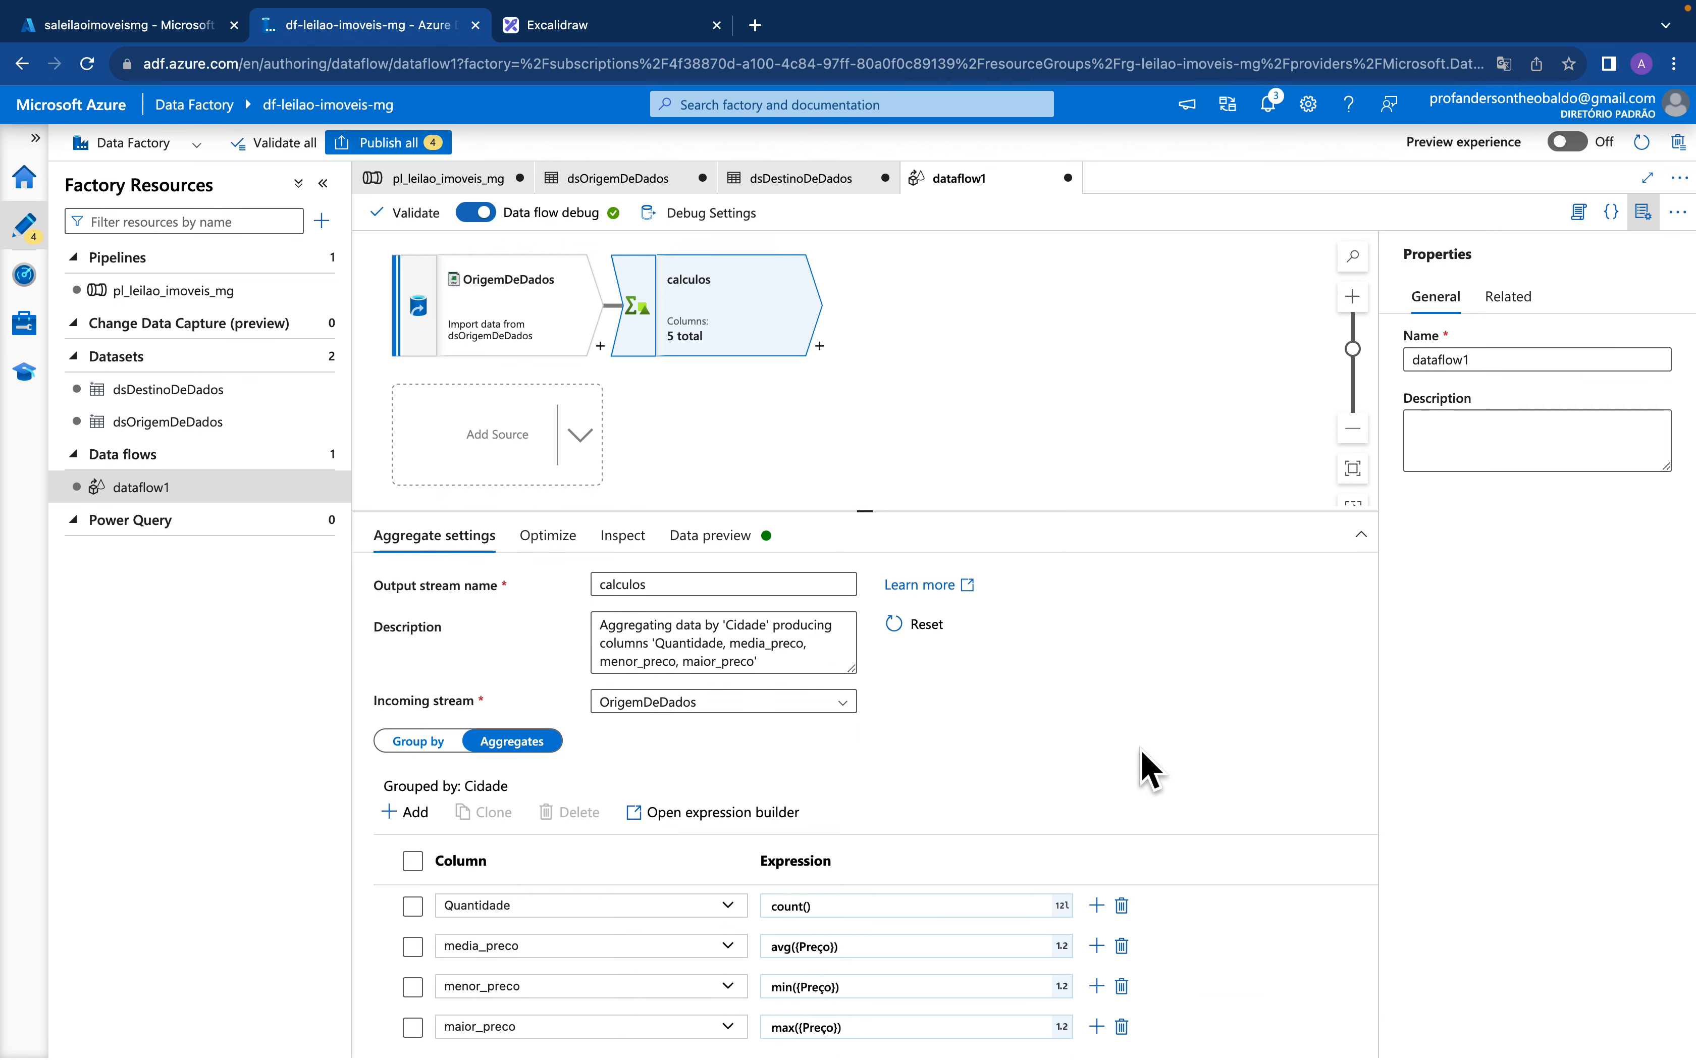
# Refresh the data preview of calculos and examine count, average, lowest and highest price across the cities
pyautogui.click(715, 539)
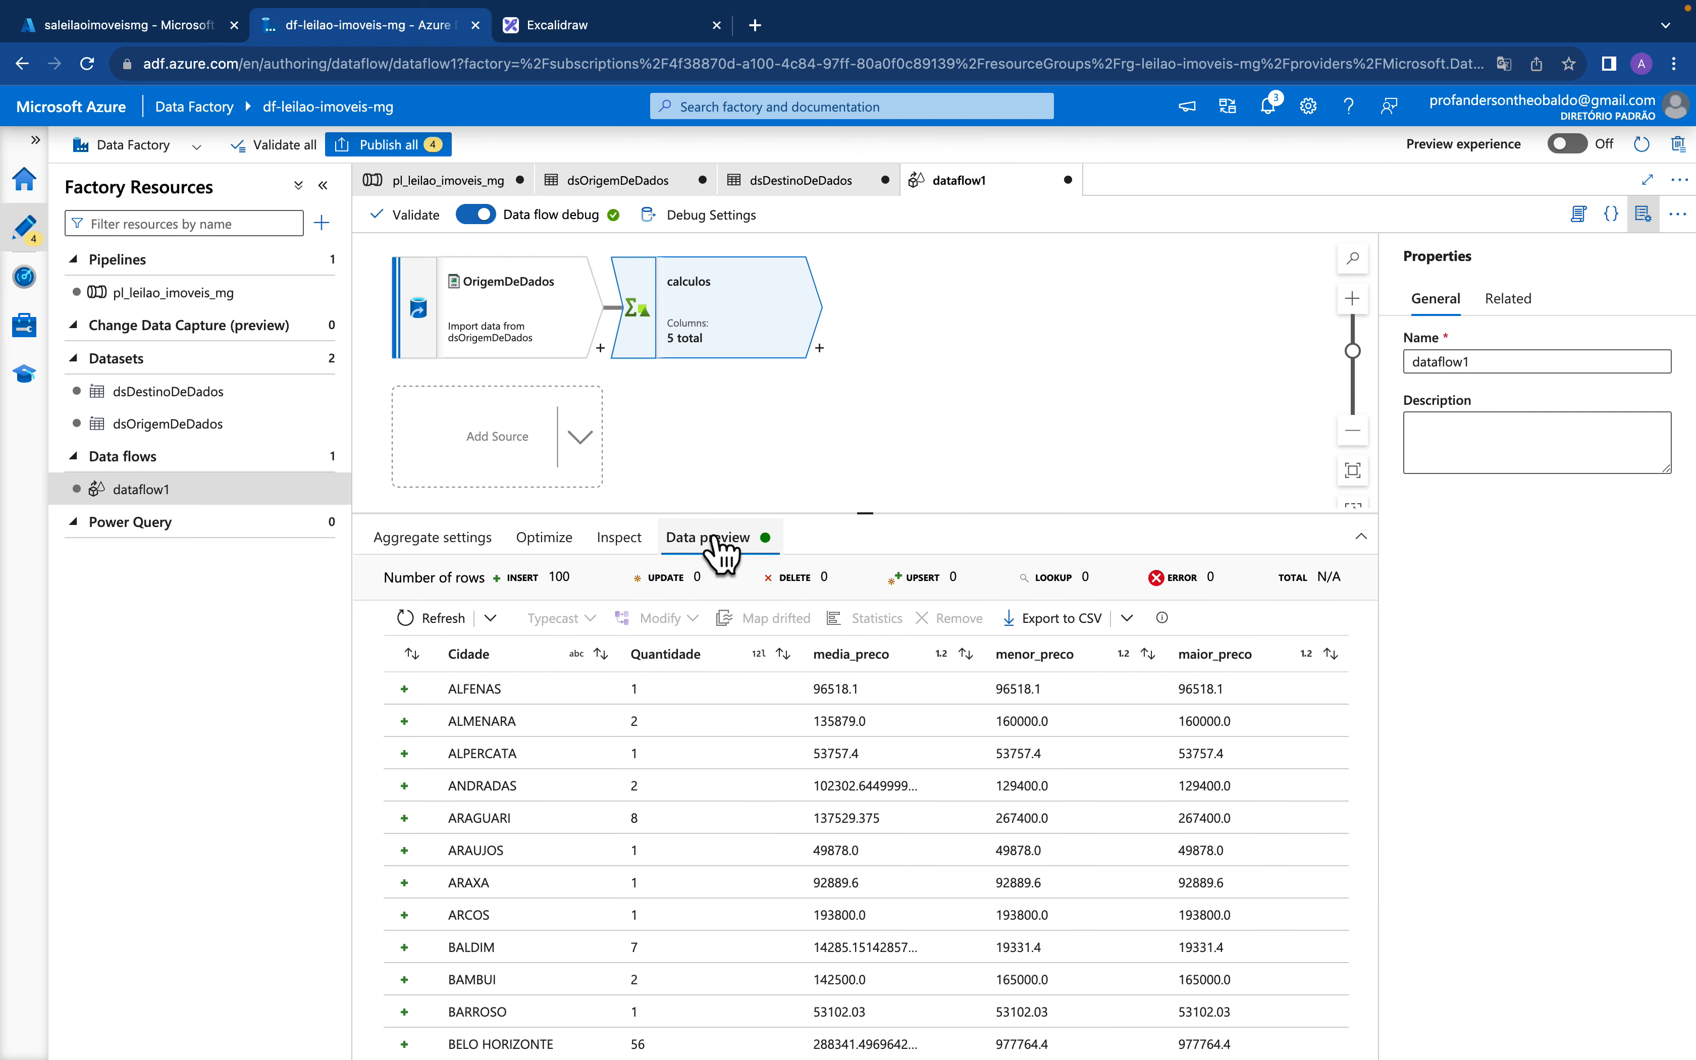
pyautogui.click(428, 616)
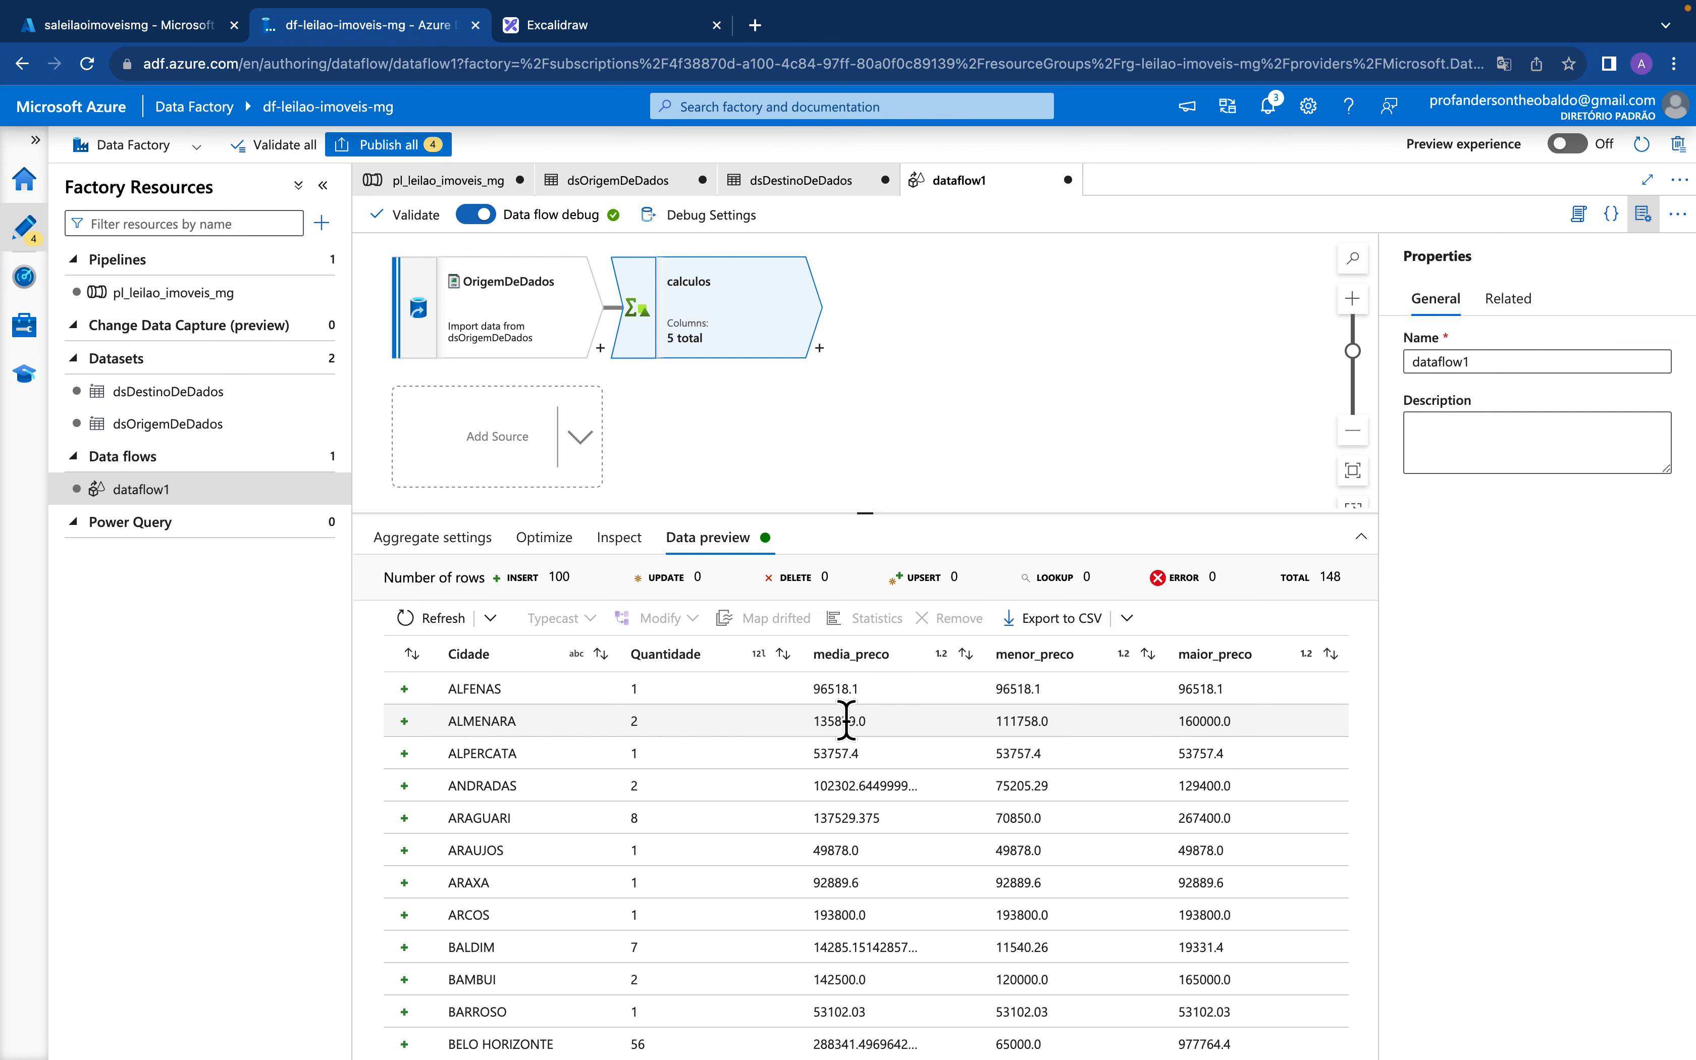
pyautogui.scroll(-10, 727, 889)
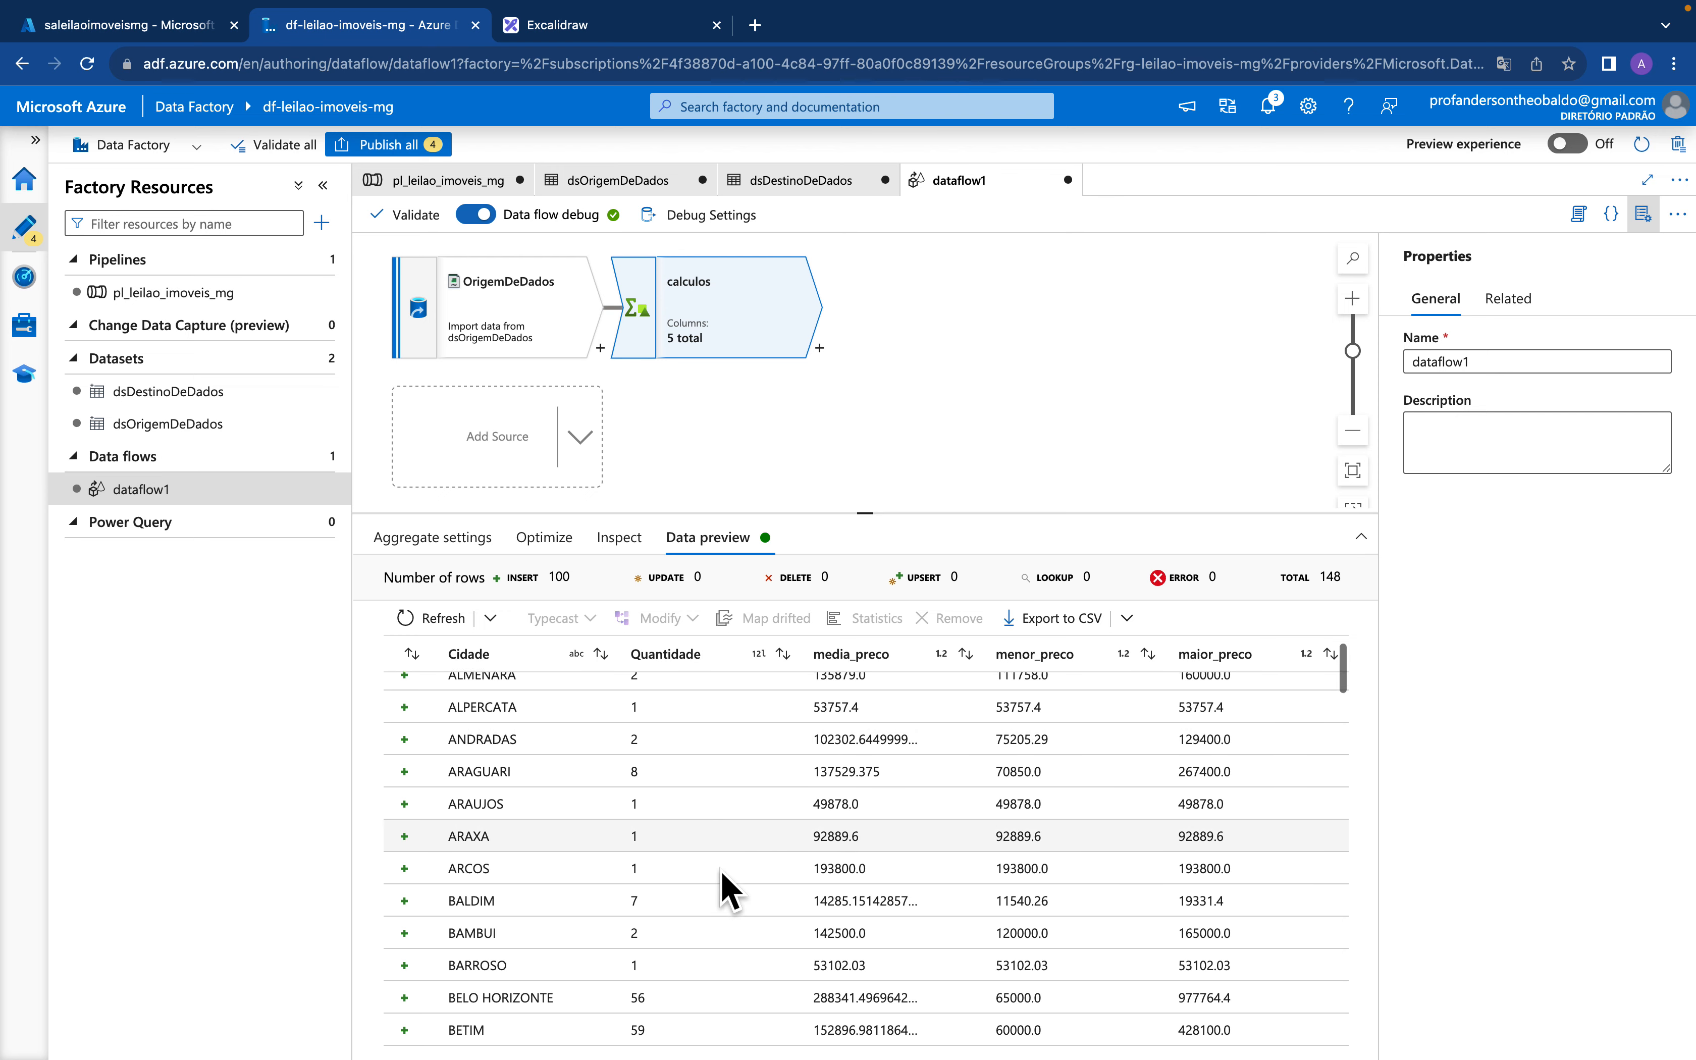
pyautogui.scroll(-15, 726, 889)
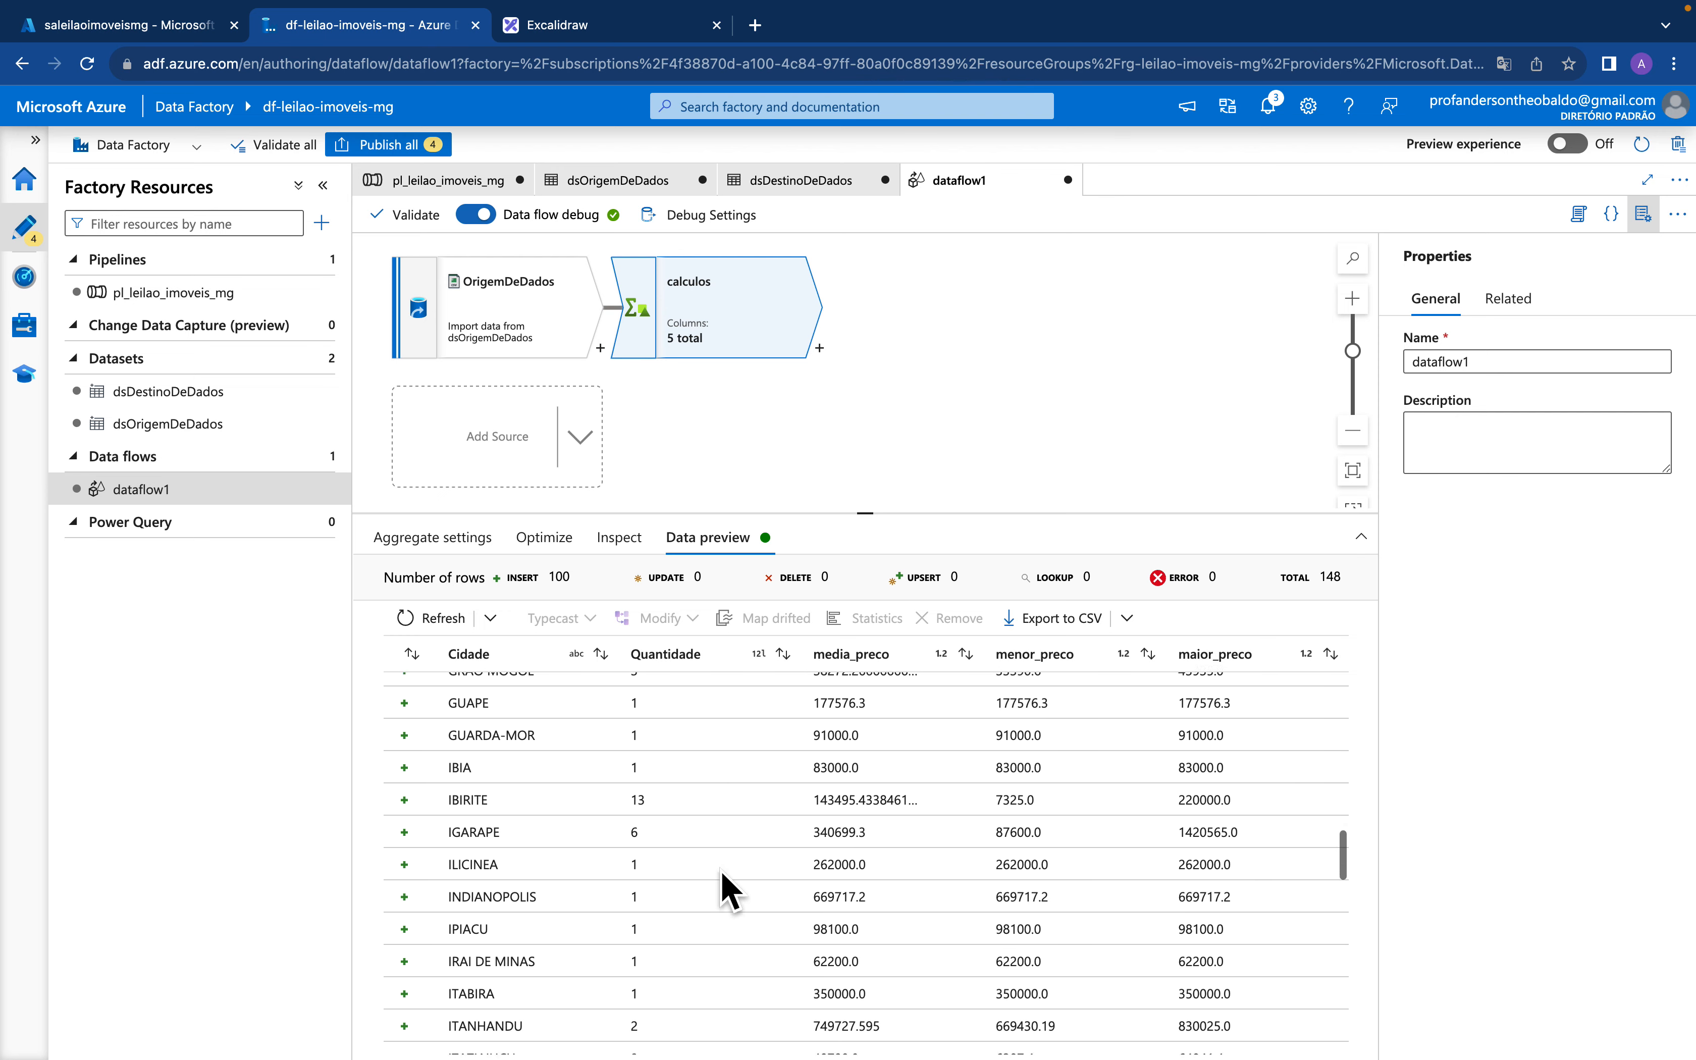
pyautogui.scroll(5, 721, 873)
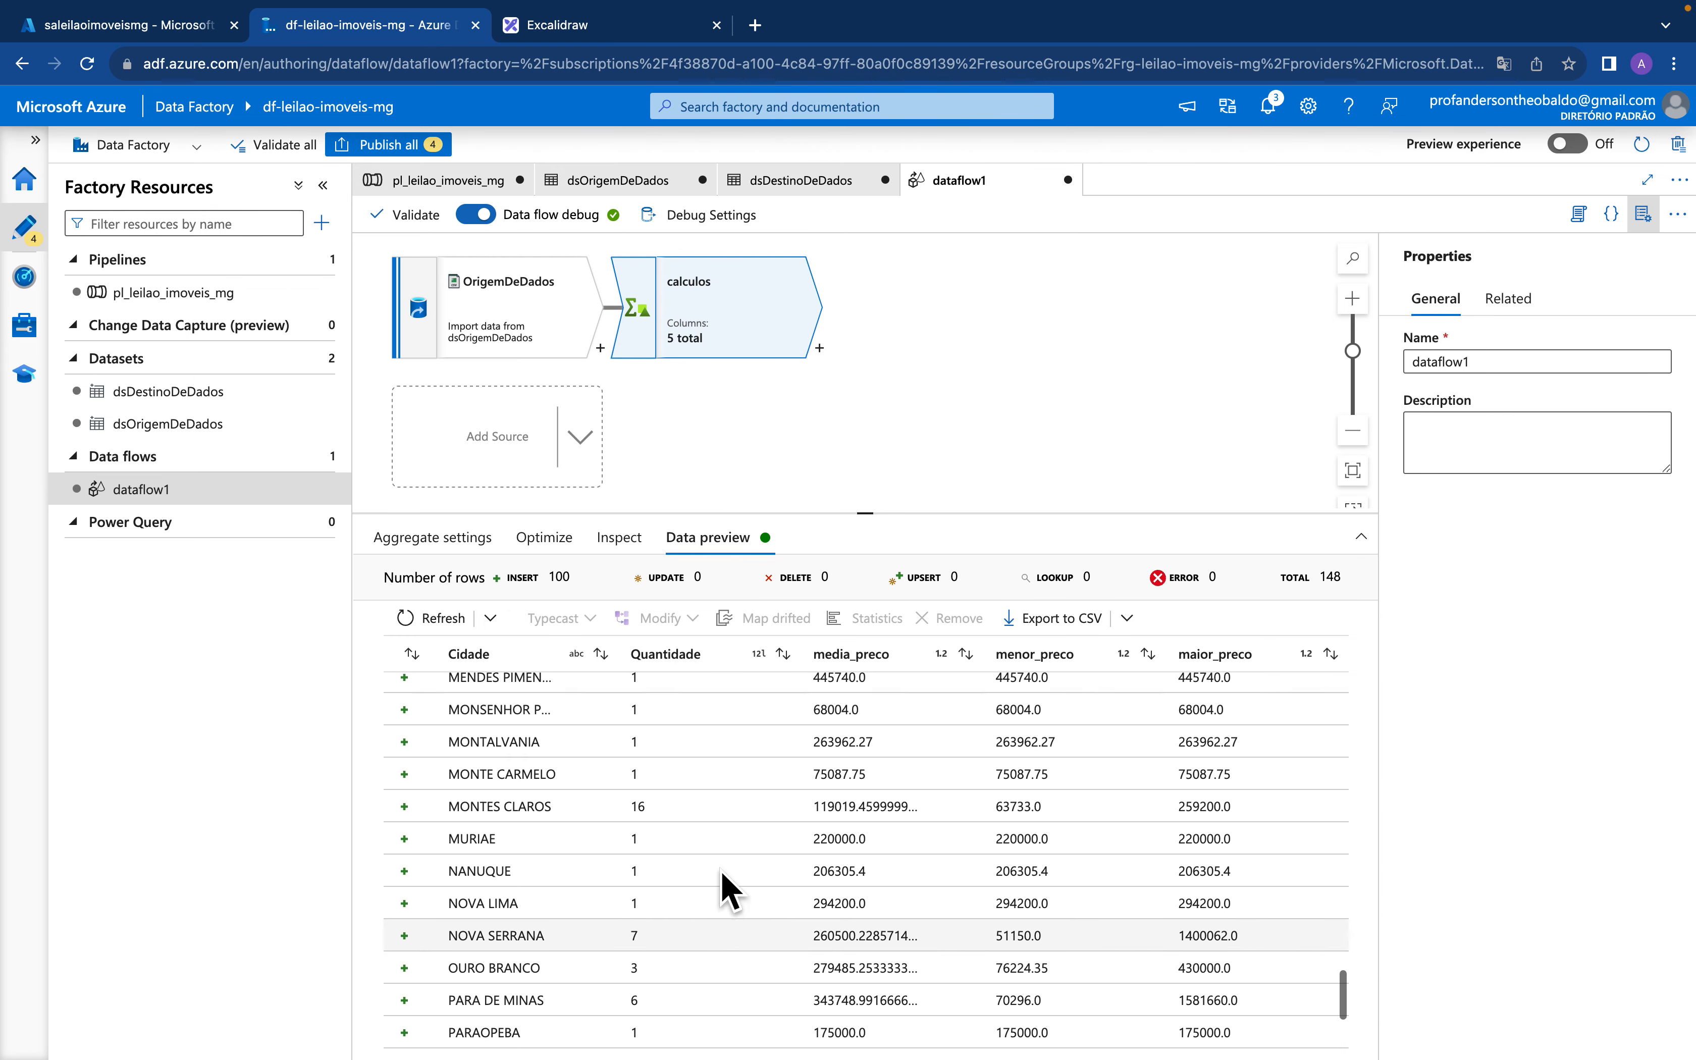
pyautogui.scroll(3, 681, 829)
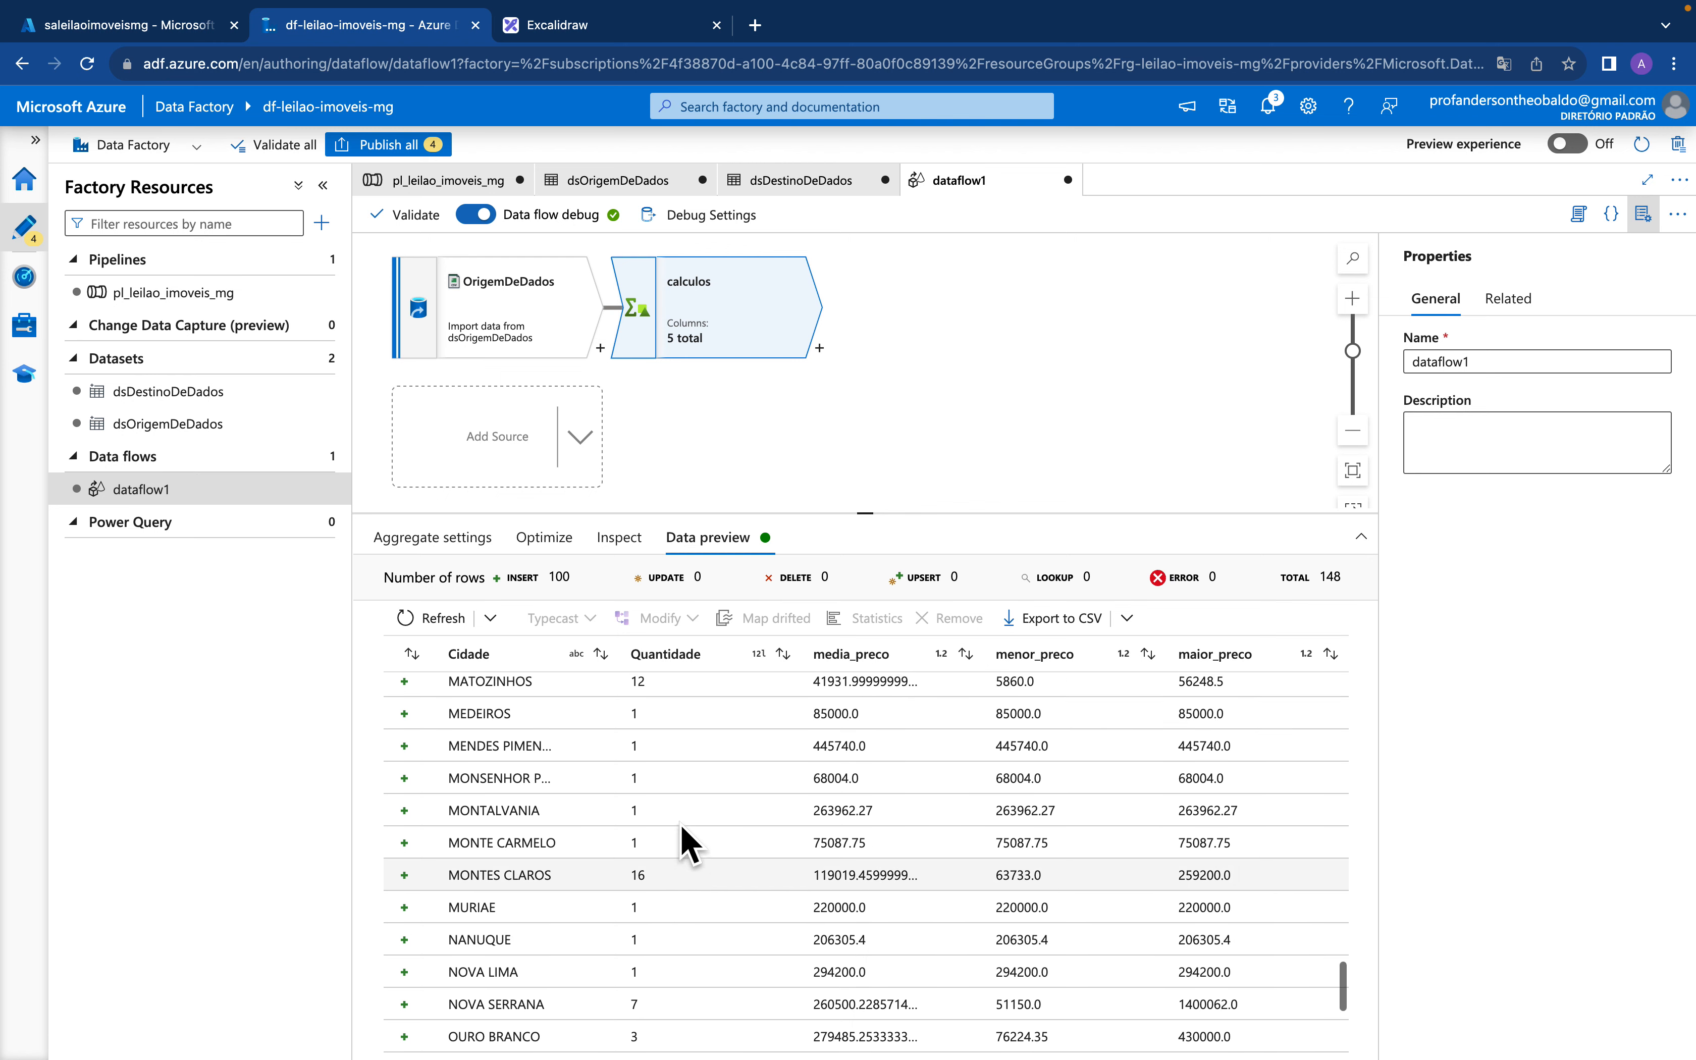
pyautogui.scroll(5, 684, 841)
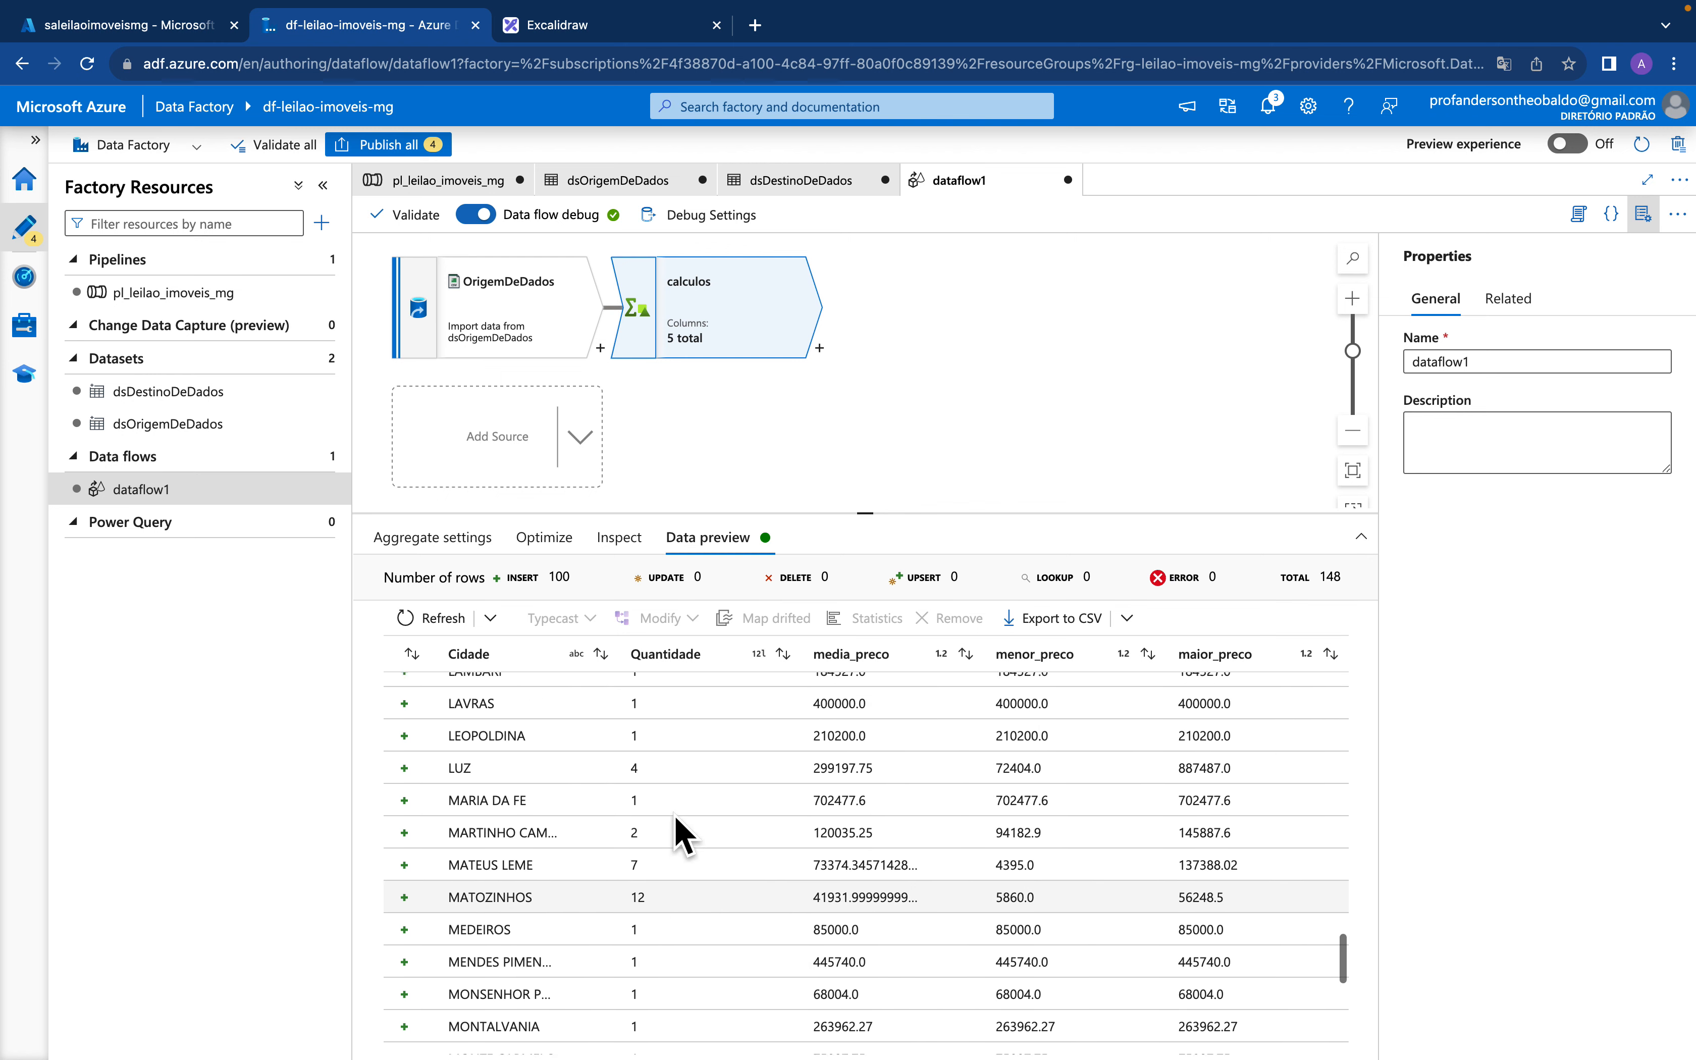
pyautogui.scroll(5, 676, 831)
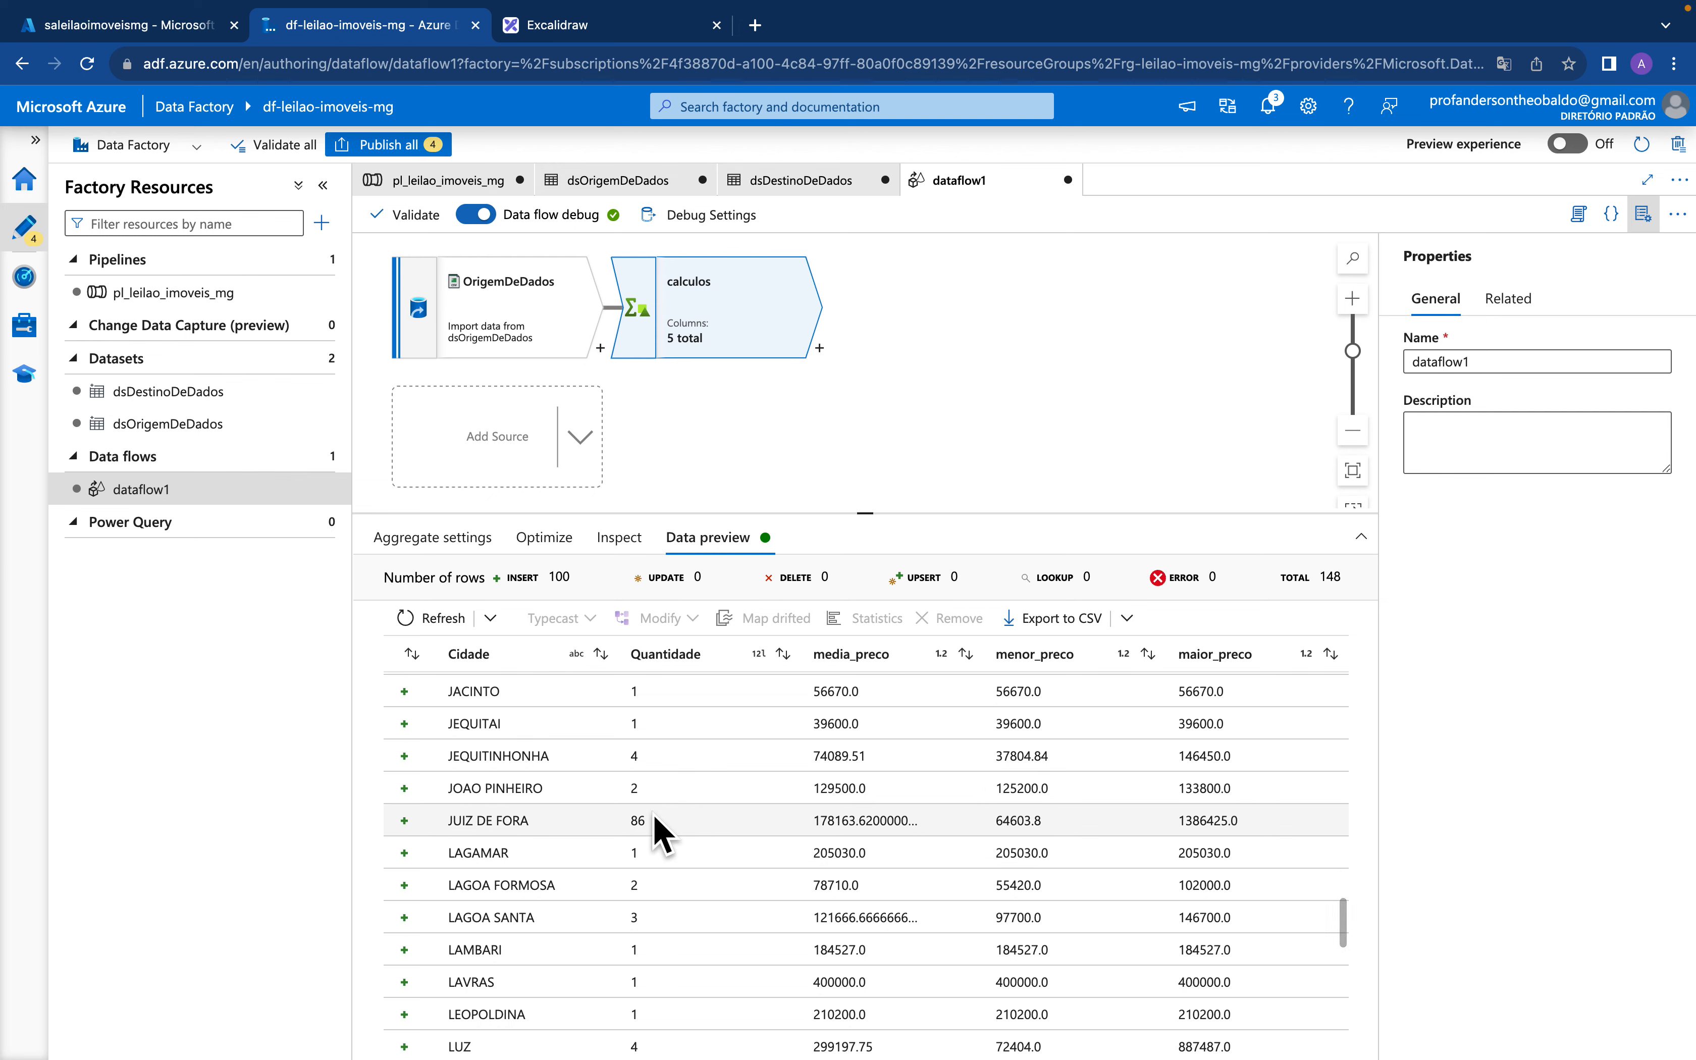
pyautogui.scroll(10, 653, 814)
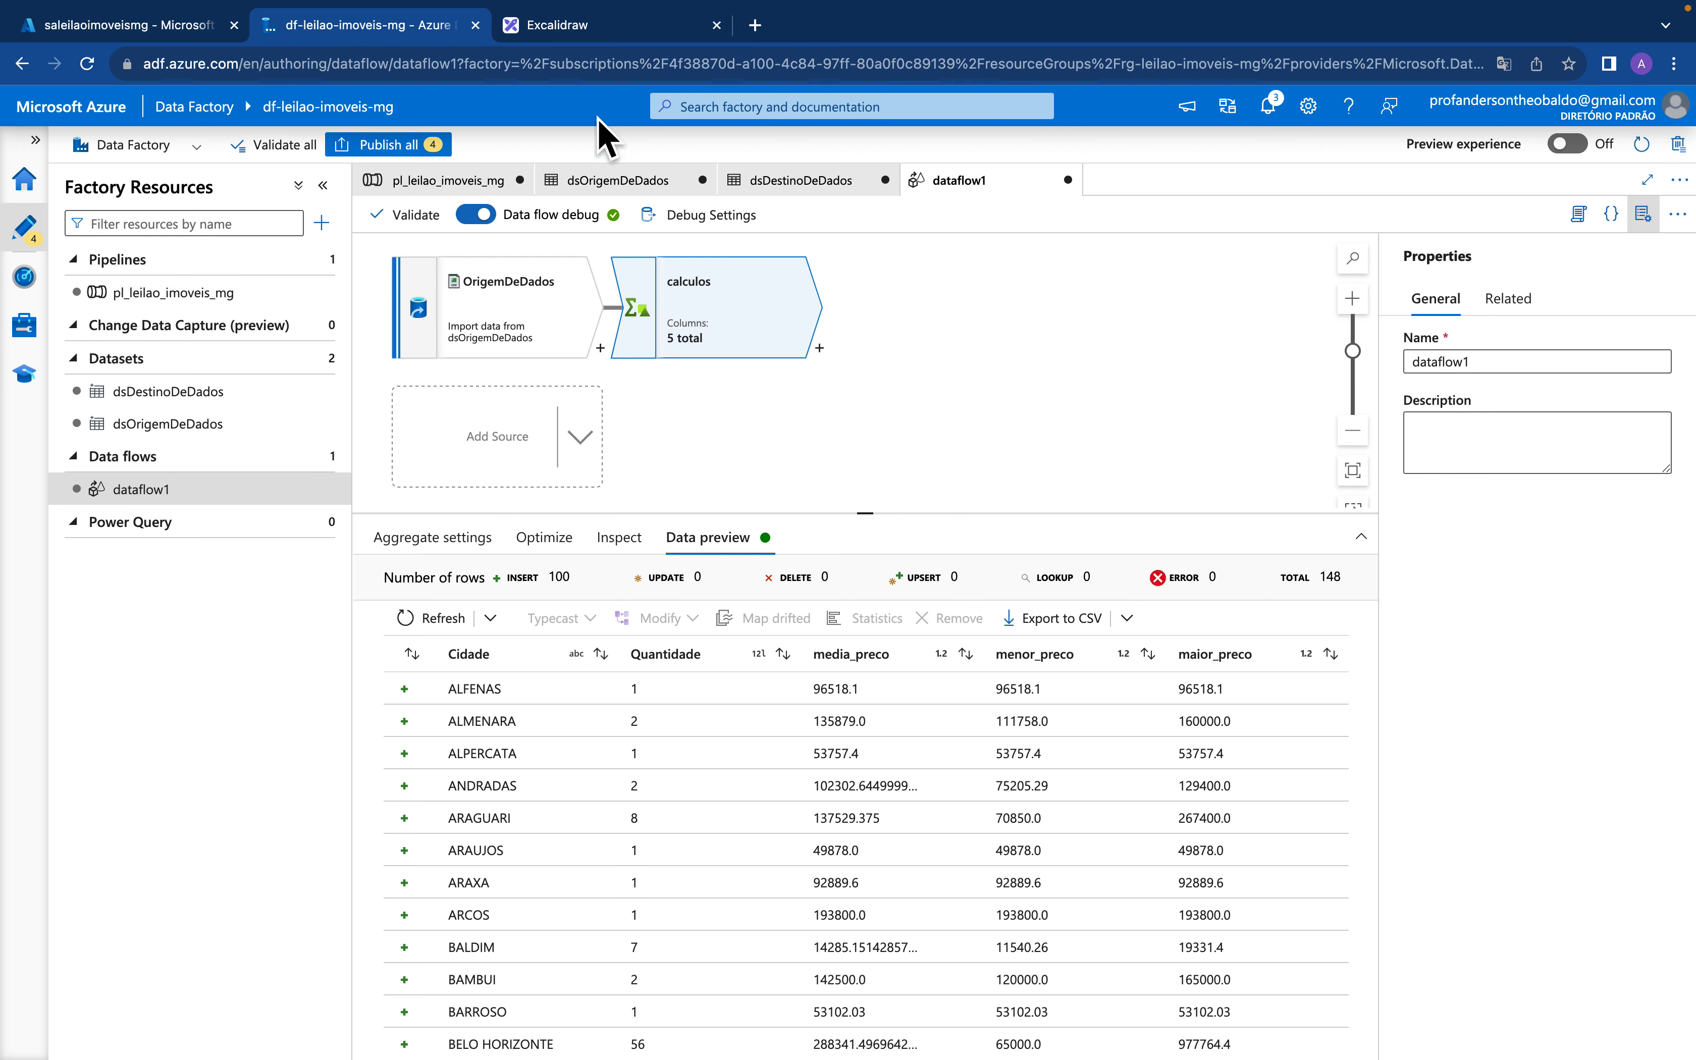
# Consult the Excalidraw architecture diagram, return to the data flow and add a Sort transformation named Classificacao after calculos
pyautogui.click(569, 27)
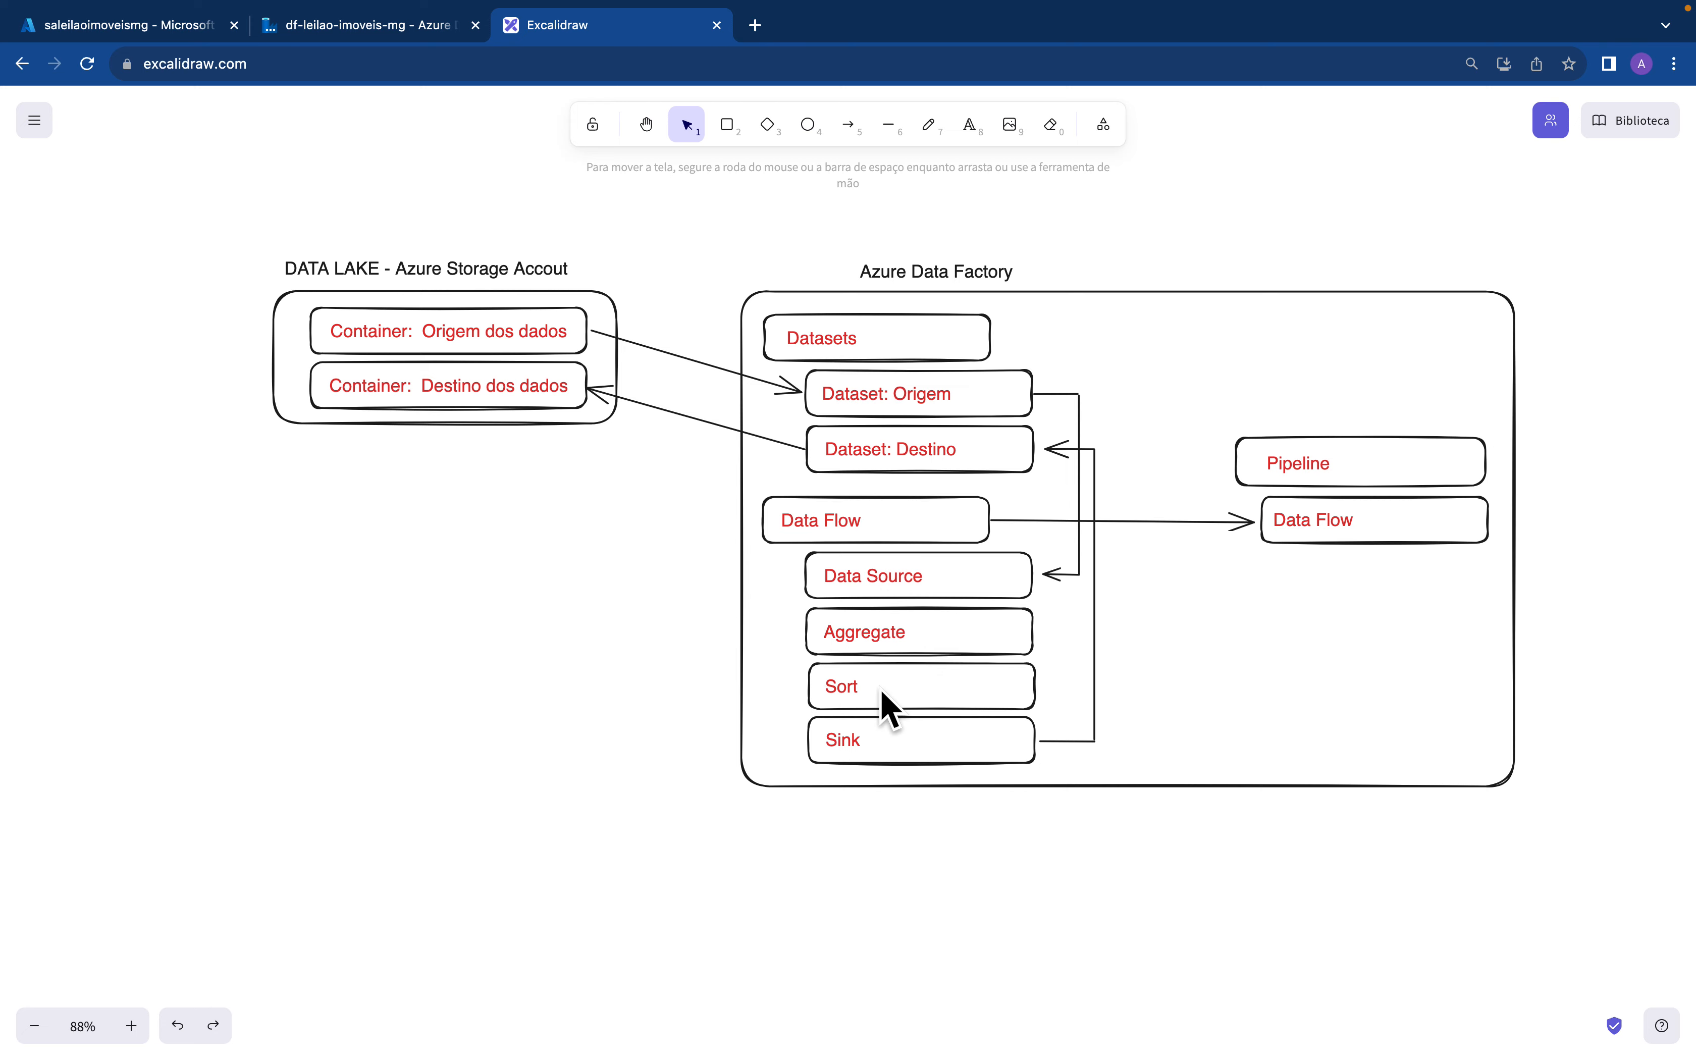
pyautogui.click(378, 25)
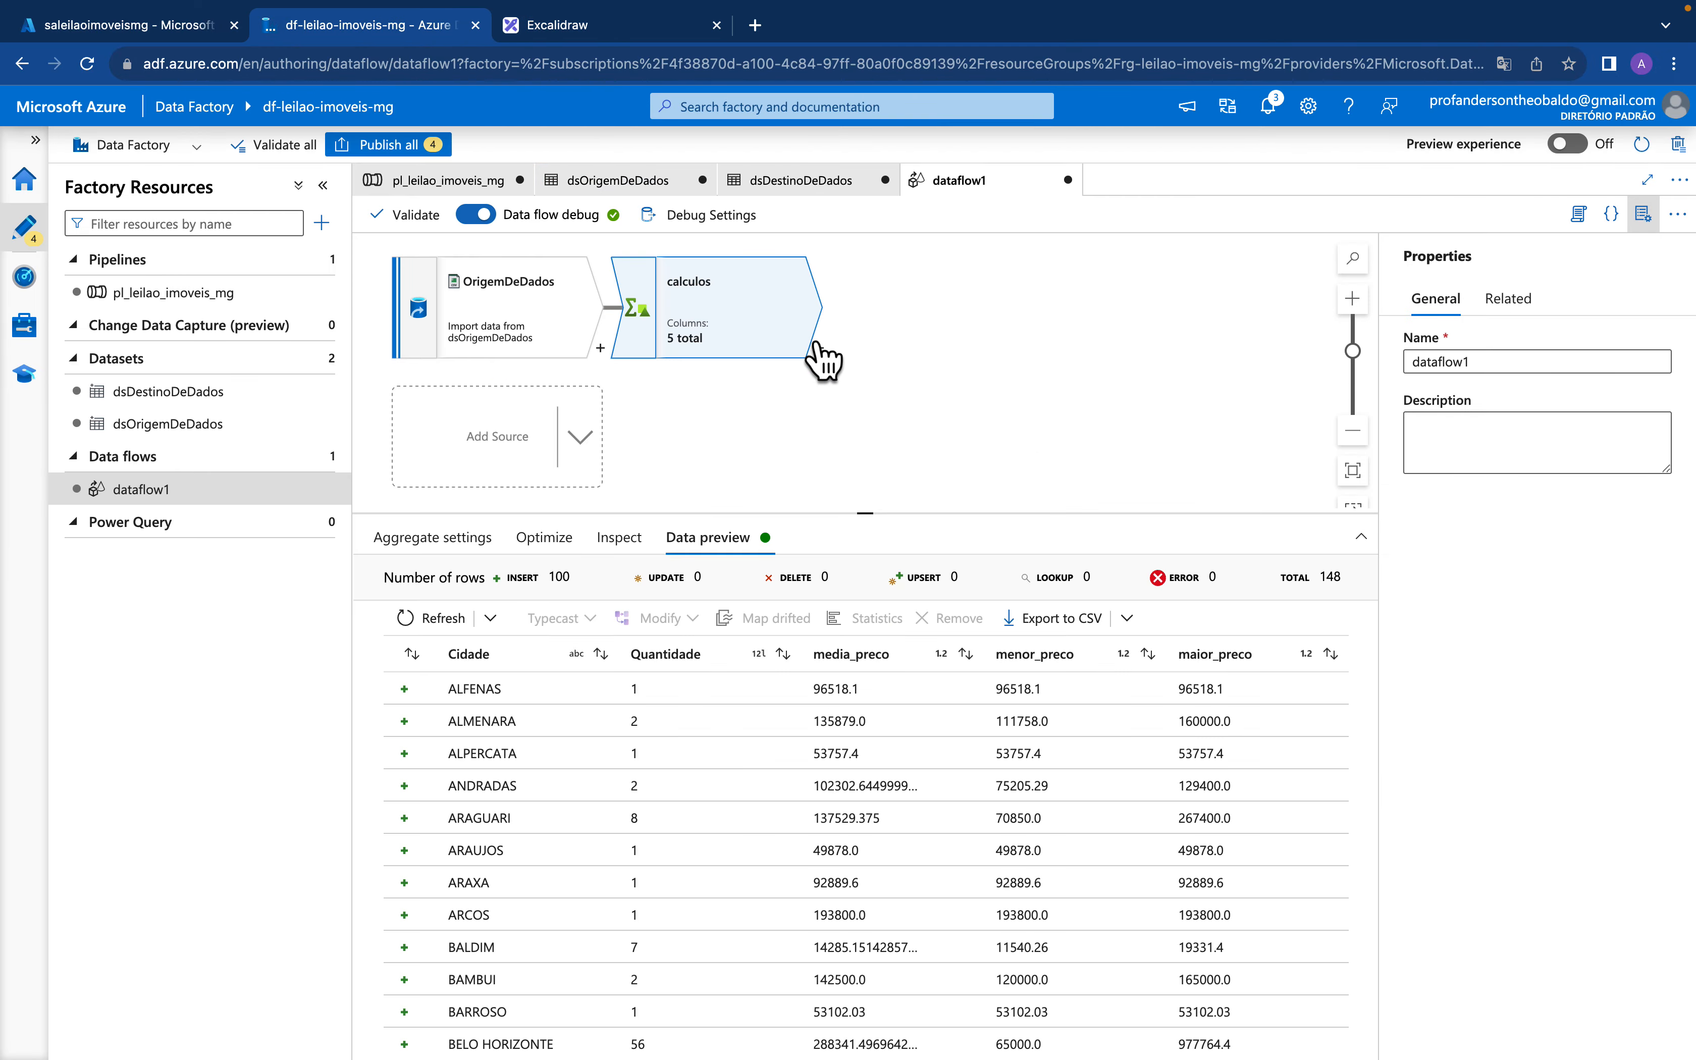
pyautogui.click(817, 348)
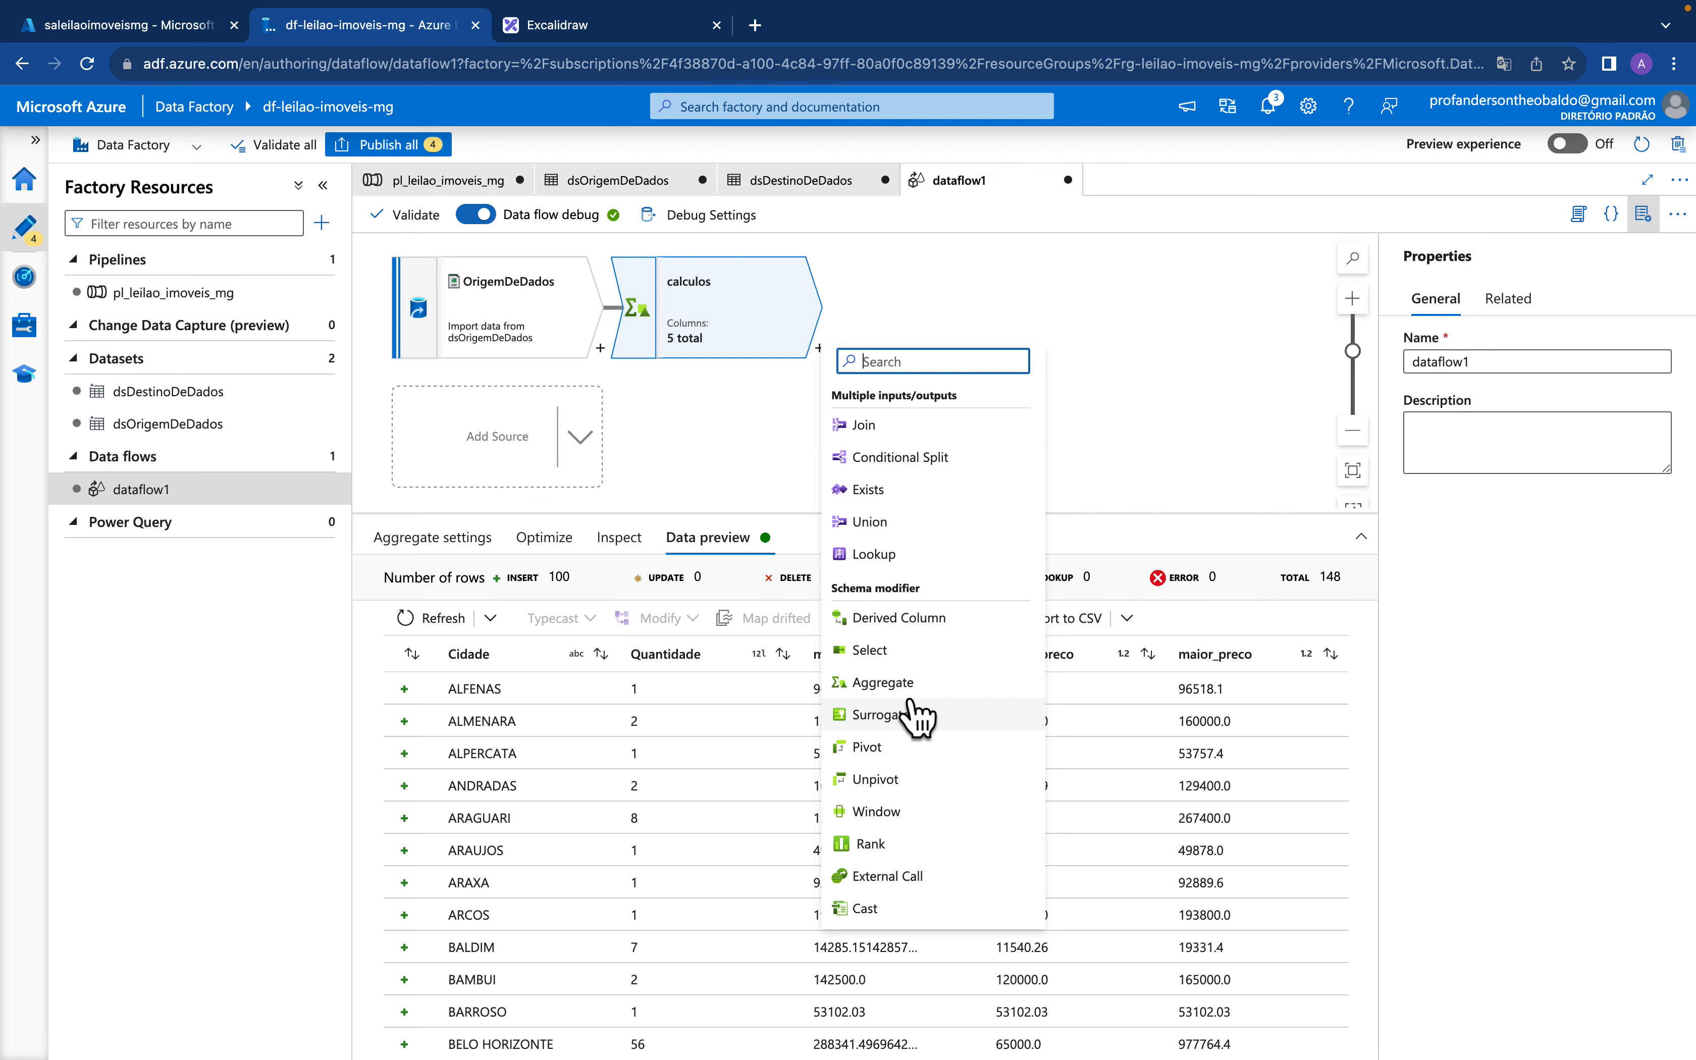
pyautogui.scroll(-5, 917, 714)
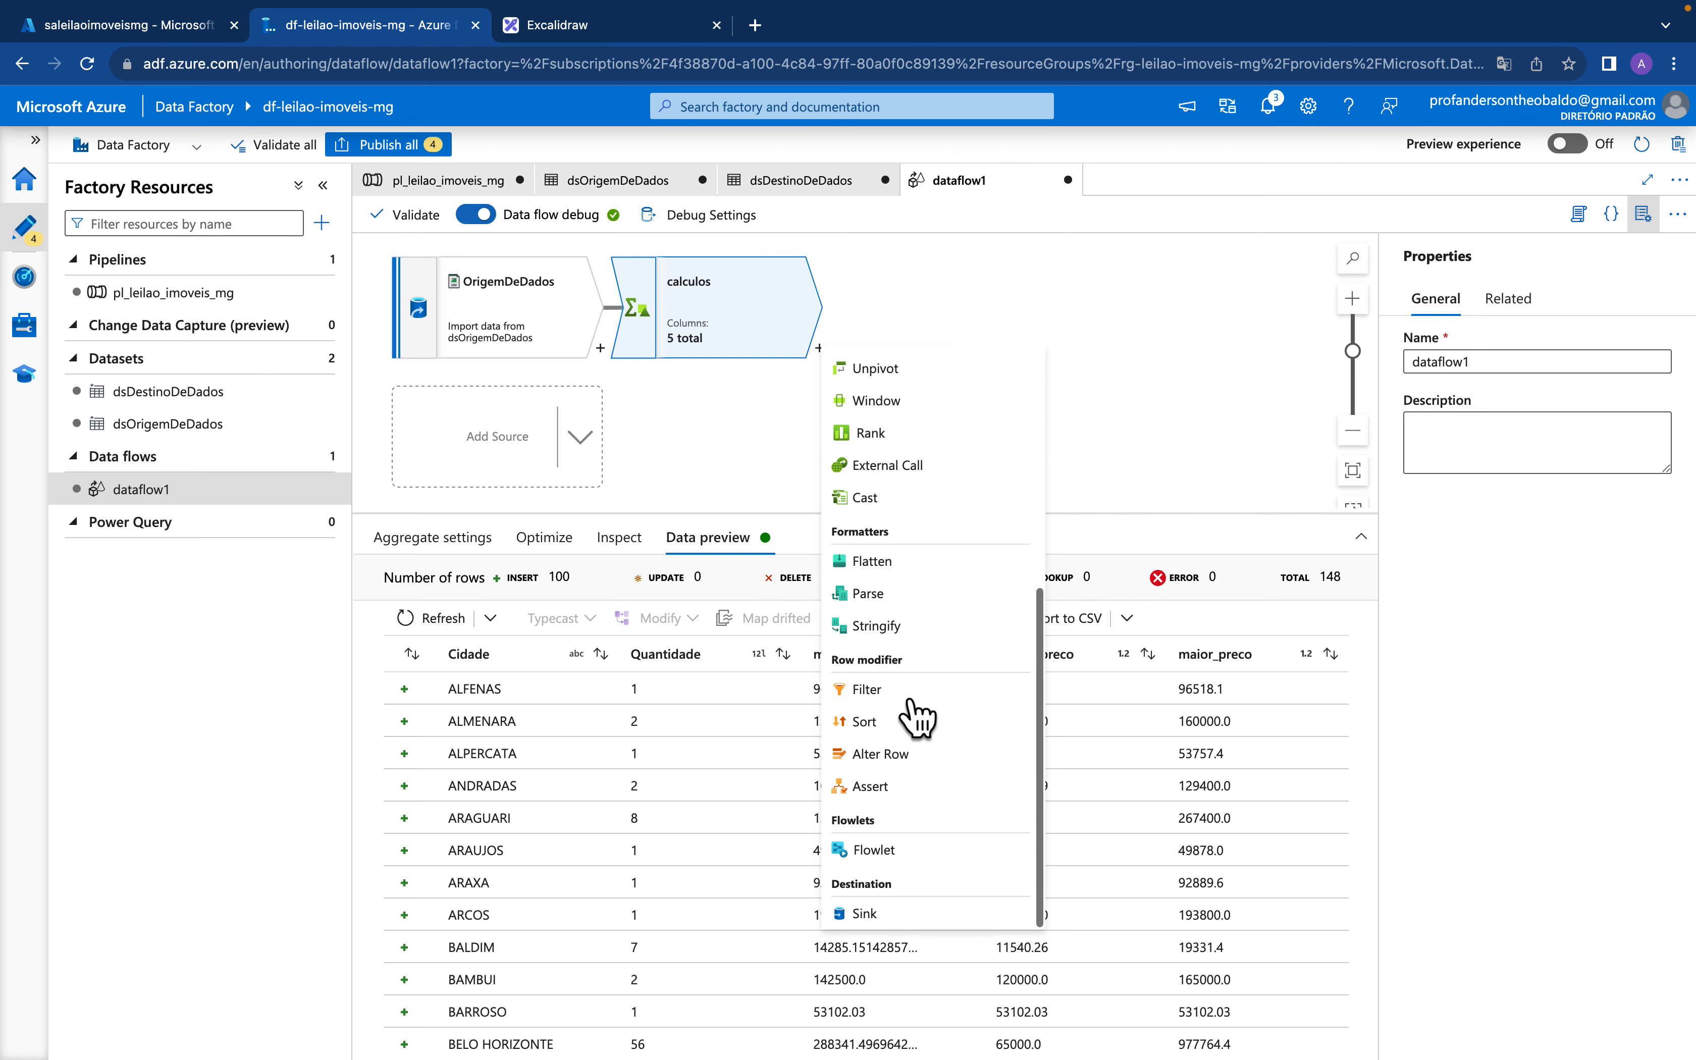
pyautogui.click(864, 722)
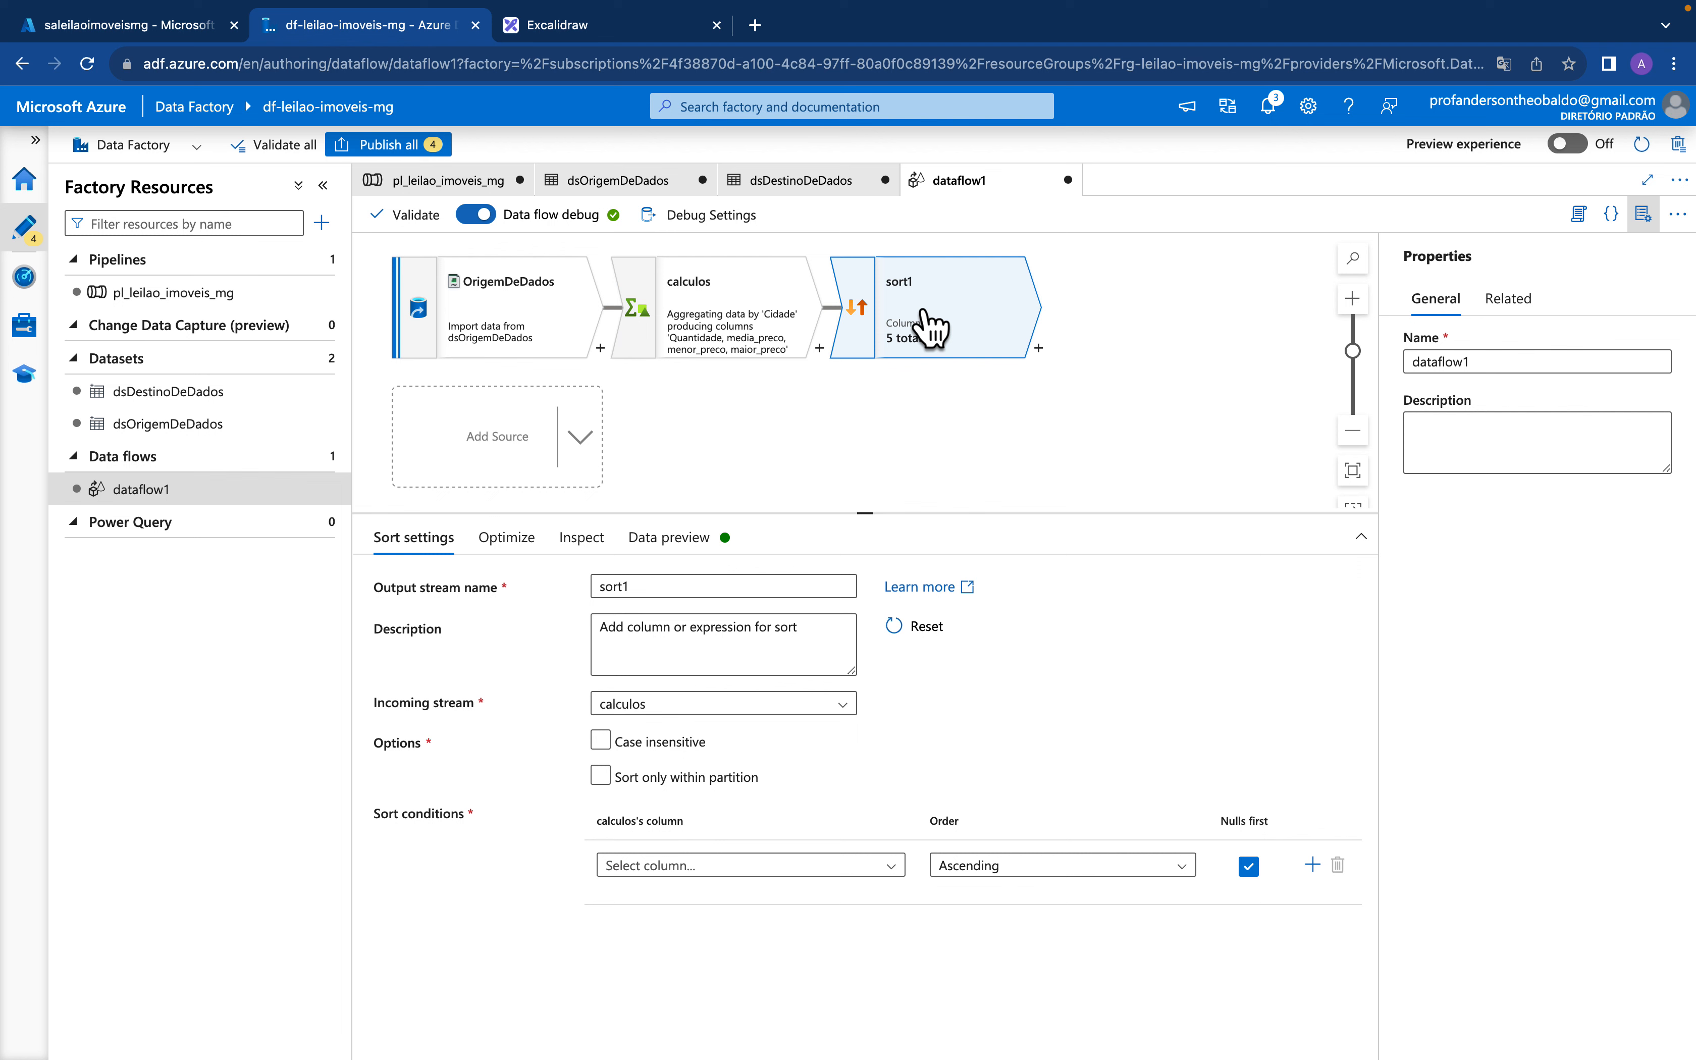
pyautogui.doubleClick(644, 587)
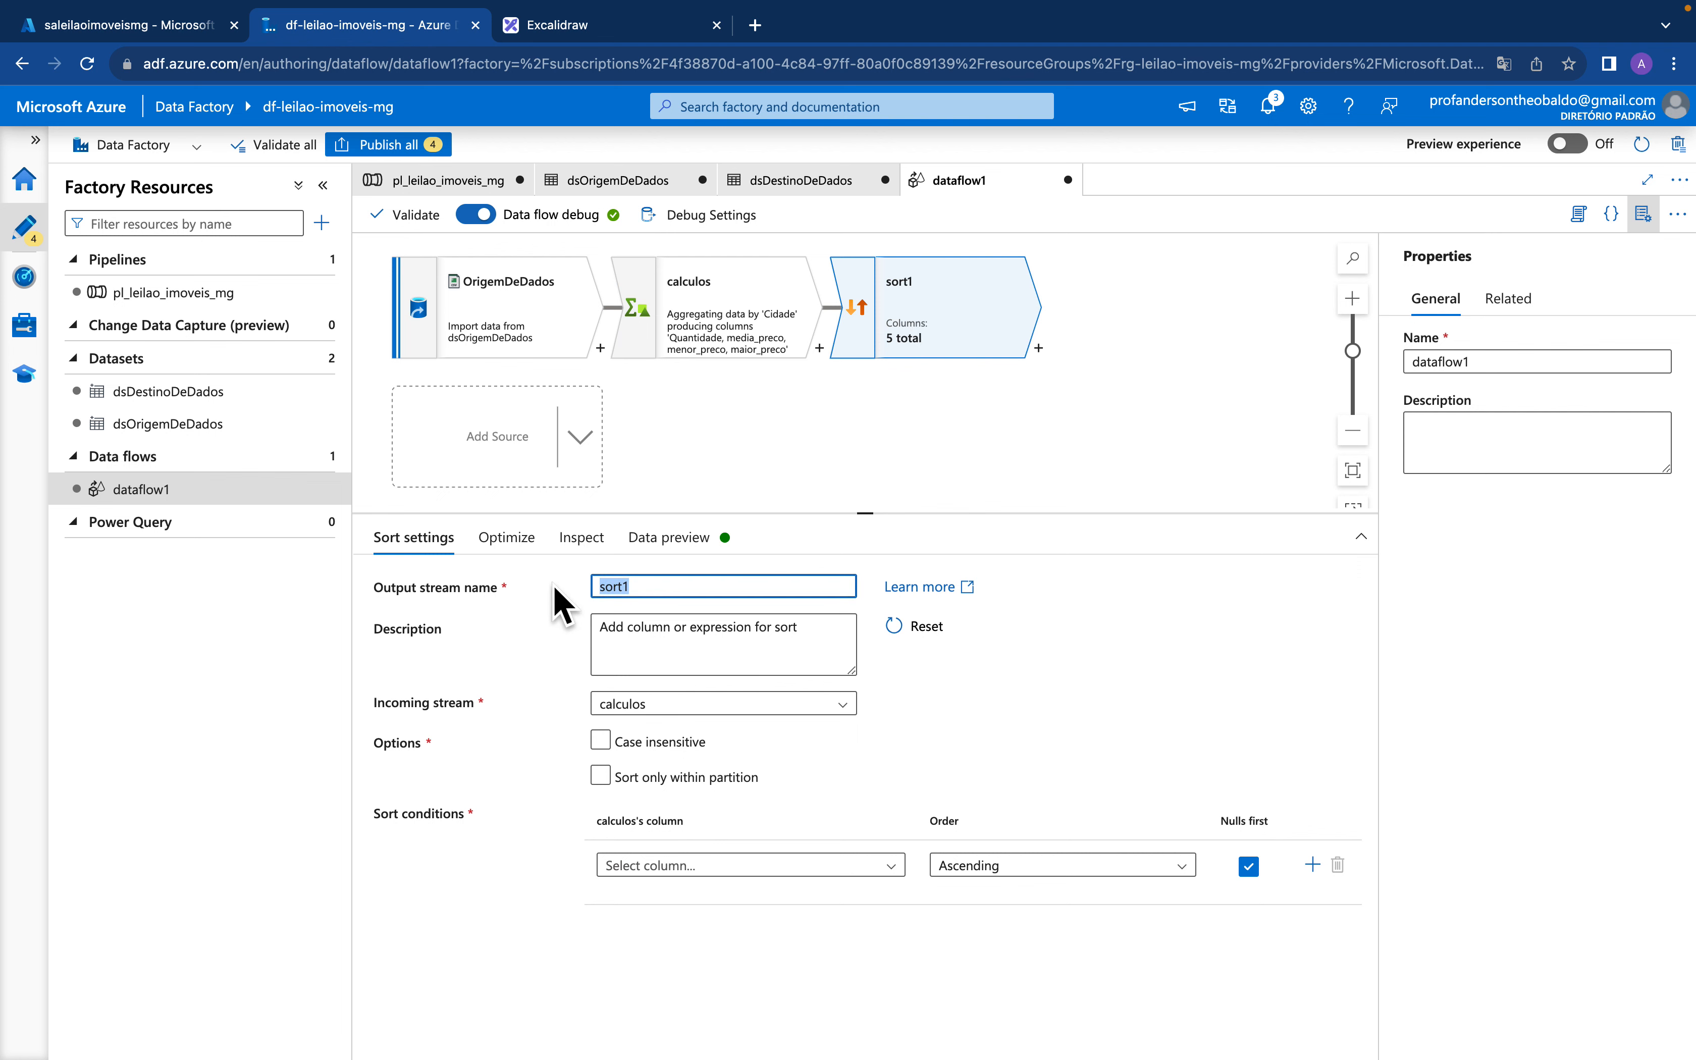
pyautogui.write('Classificacao')
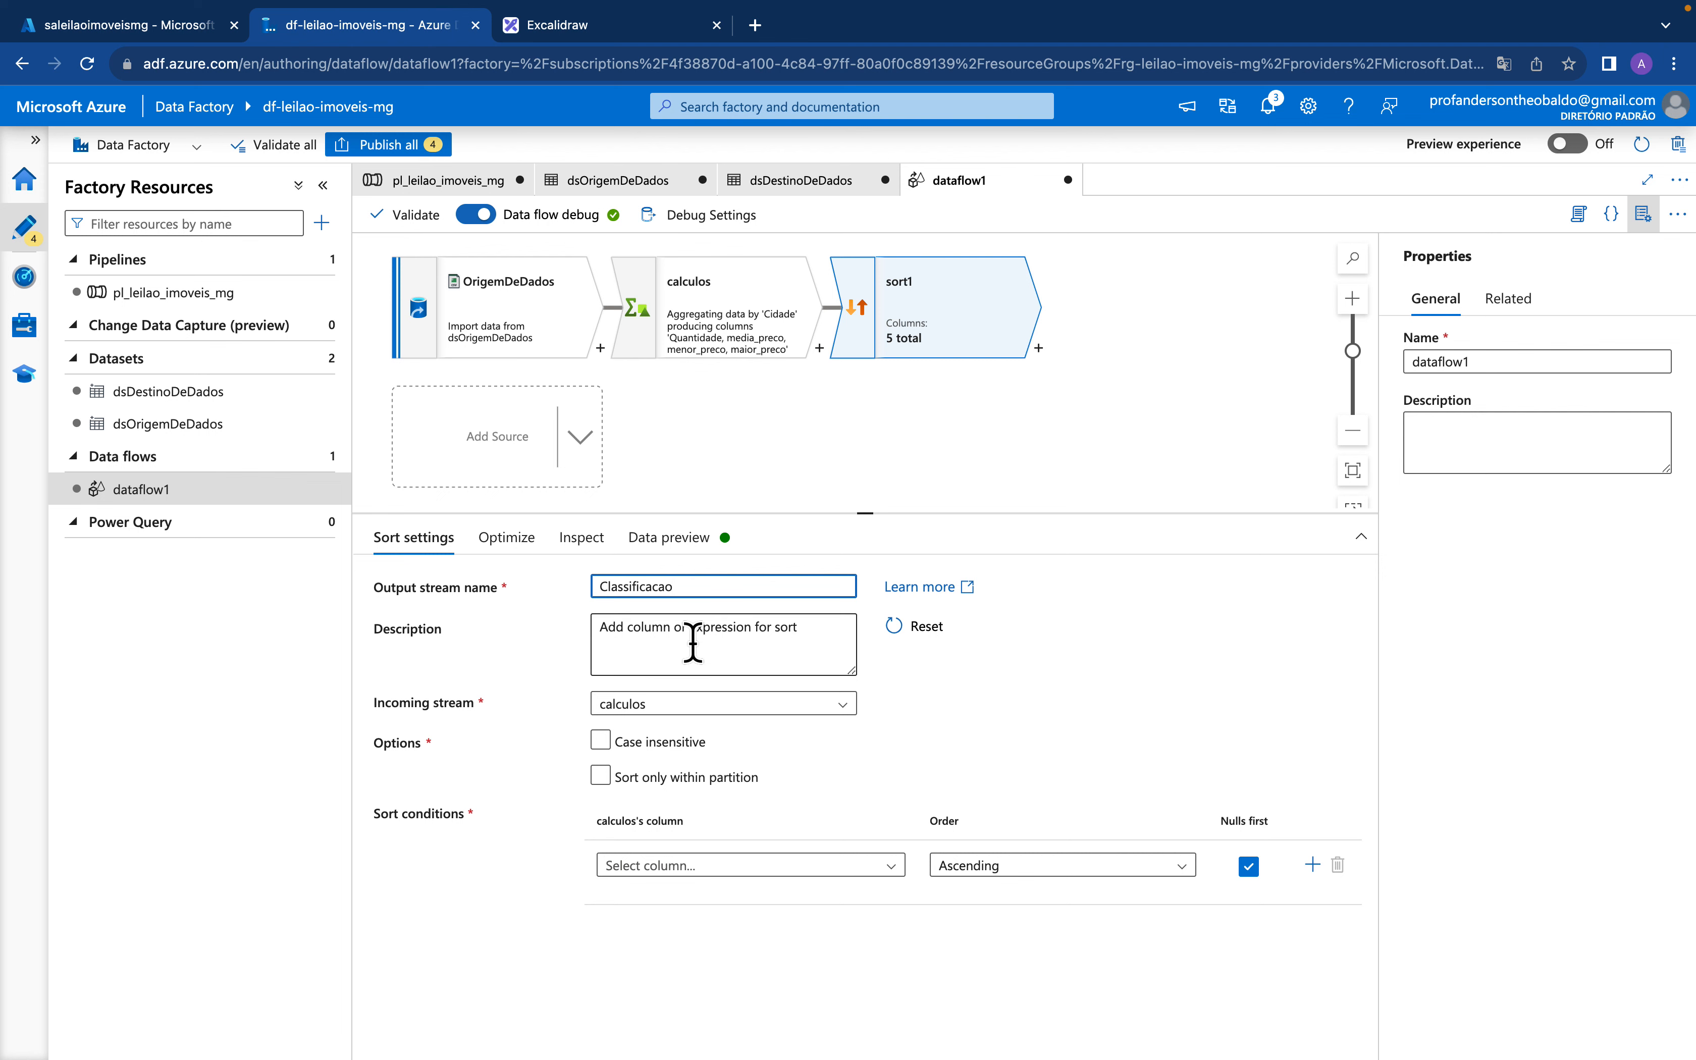
pyautogui.click(930, 682)
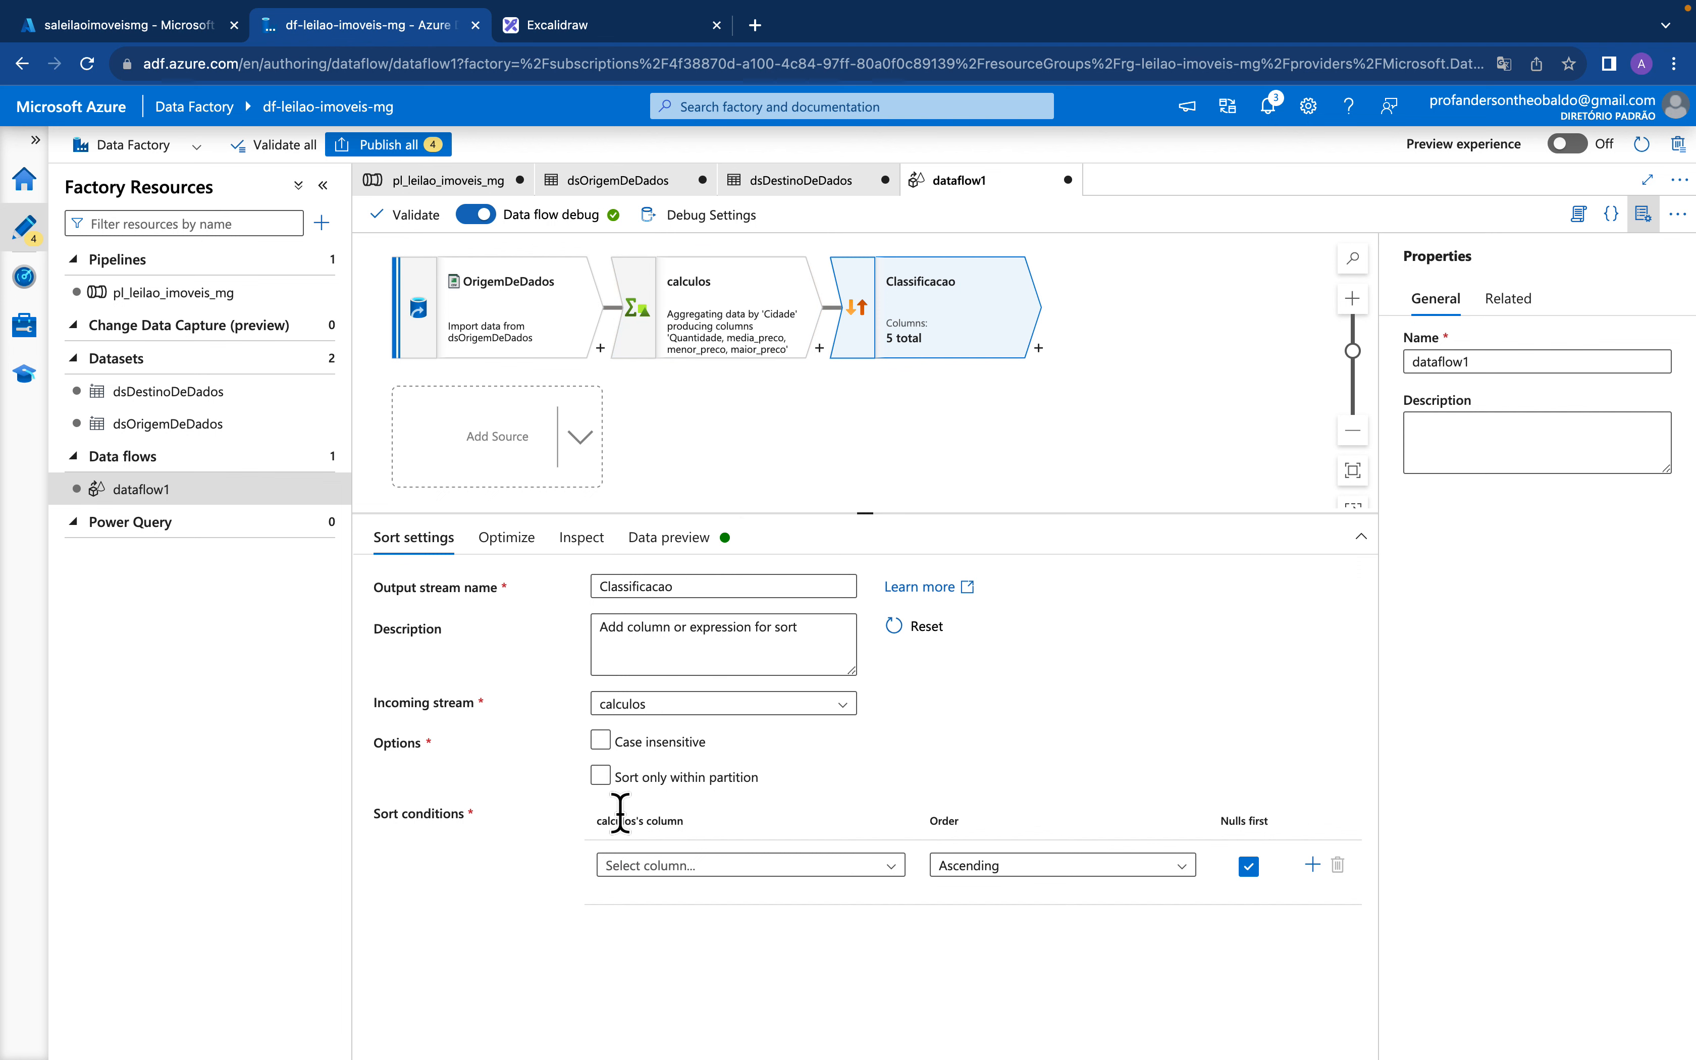
# Sort Classificacao by the Quantidade column in Descending order and refresh its data preview
pyautogui.click(680, 869)
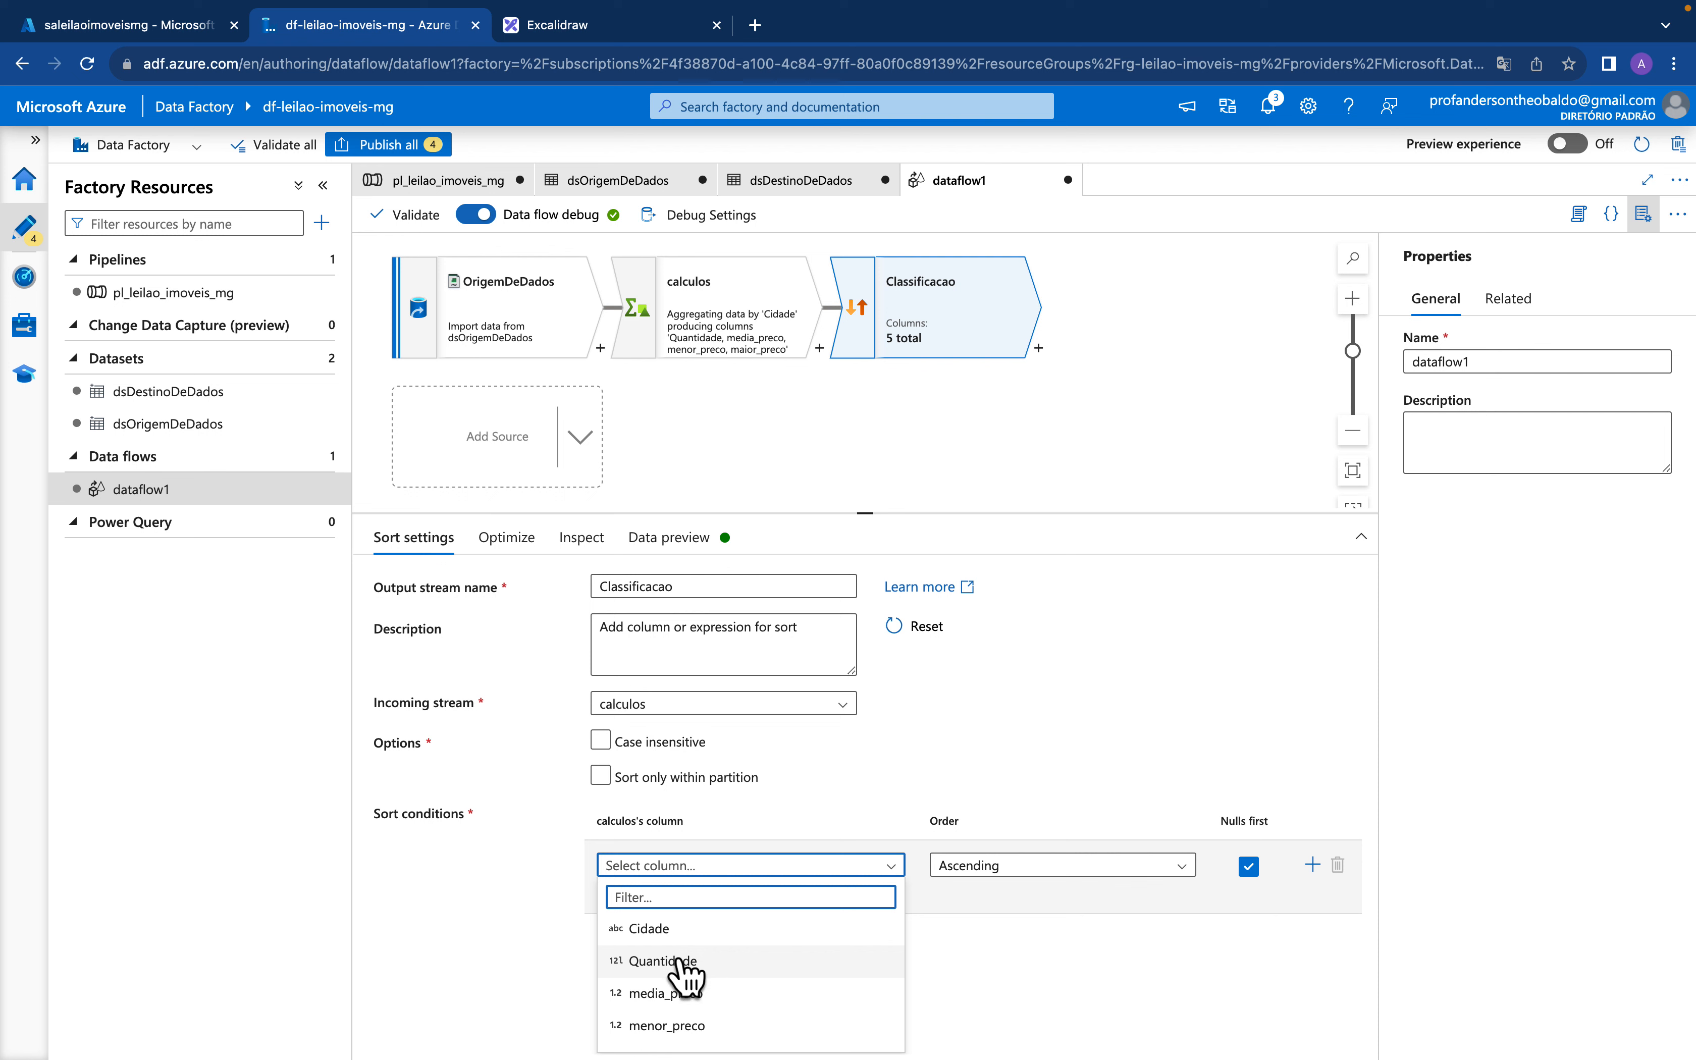
pyautogui.click(663, 961)
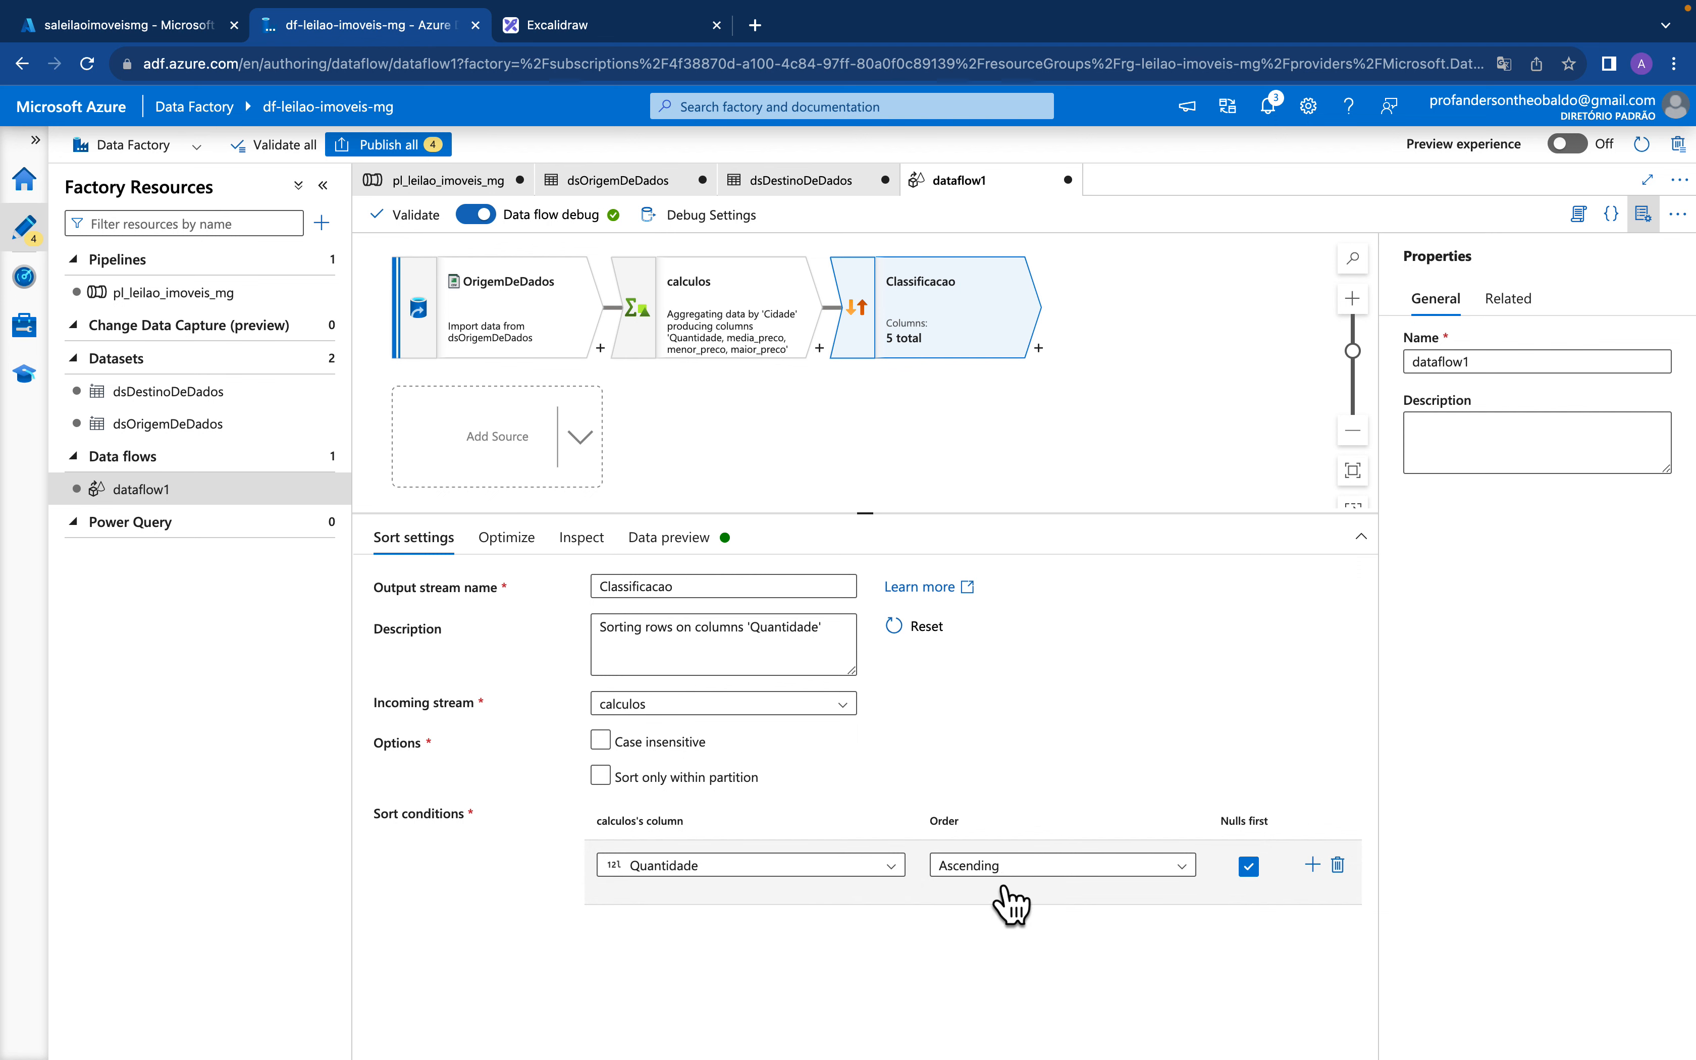
pyautogui.click(1033, 873)
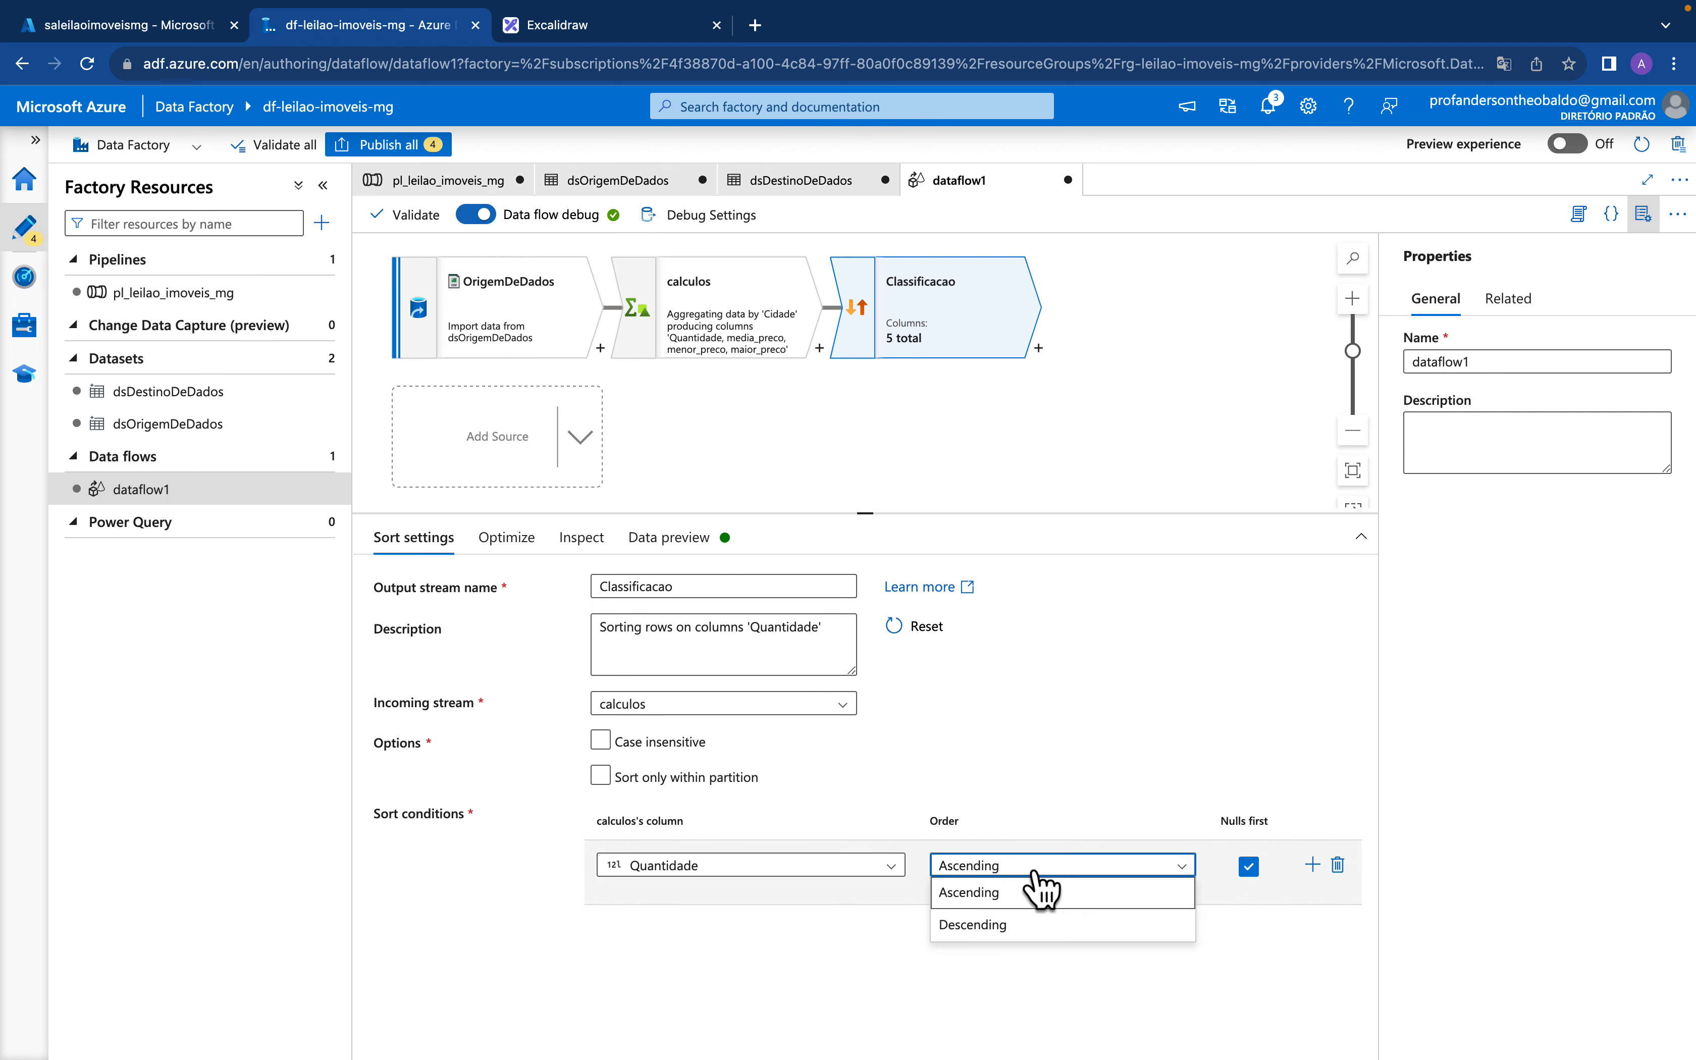
pyautogui.click(998, 925)
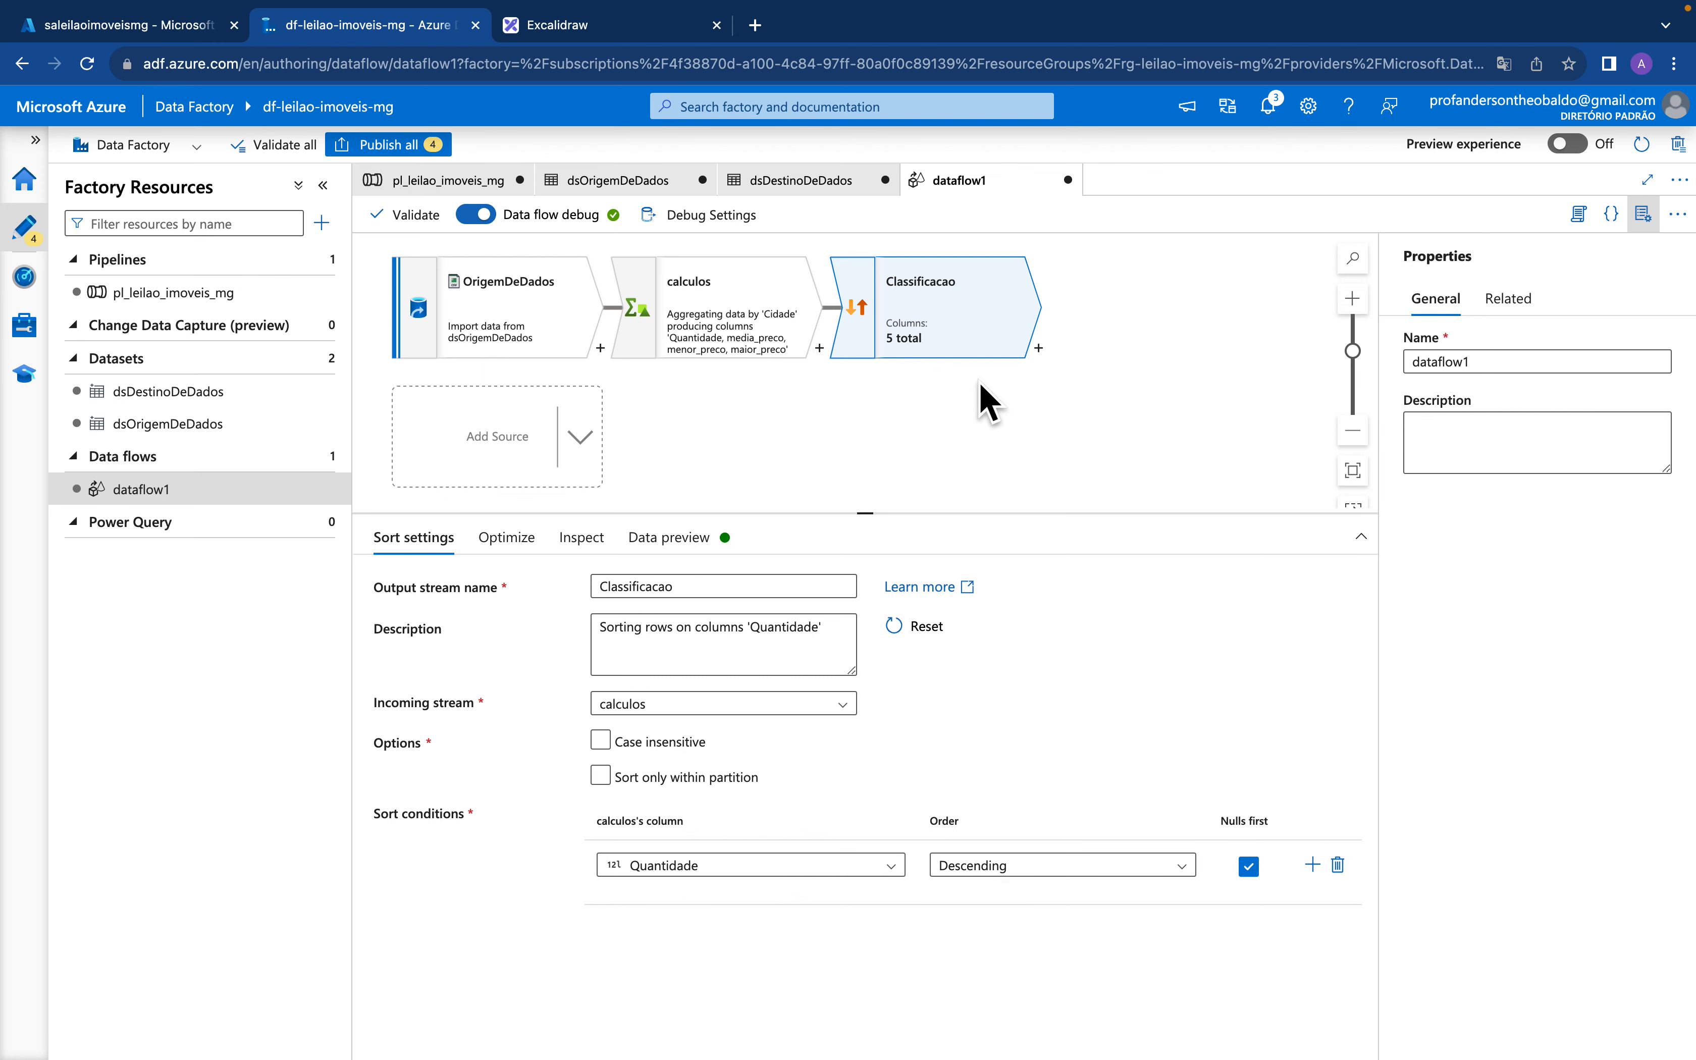
pyautogui.click(662, 540)
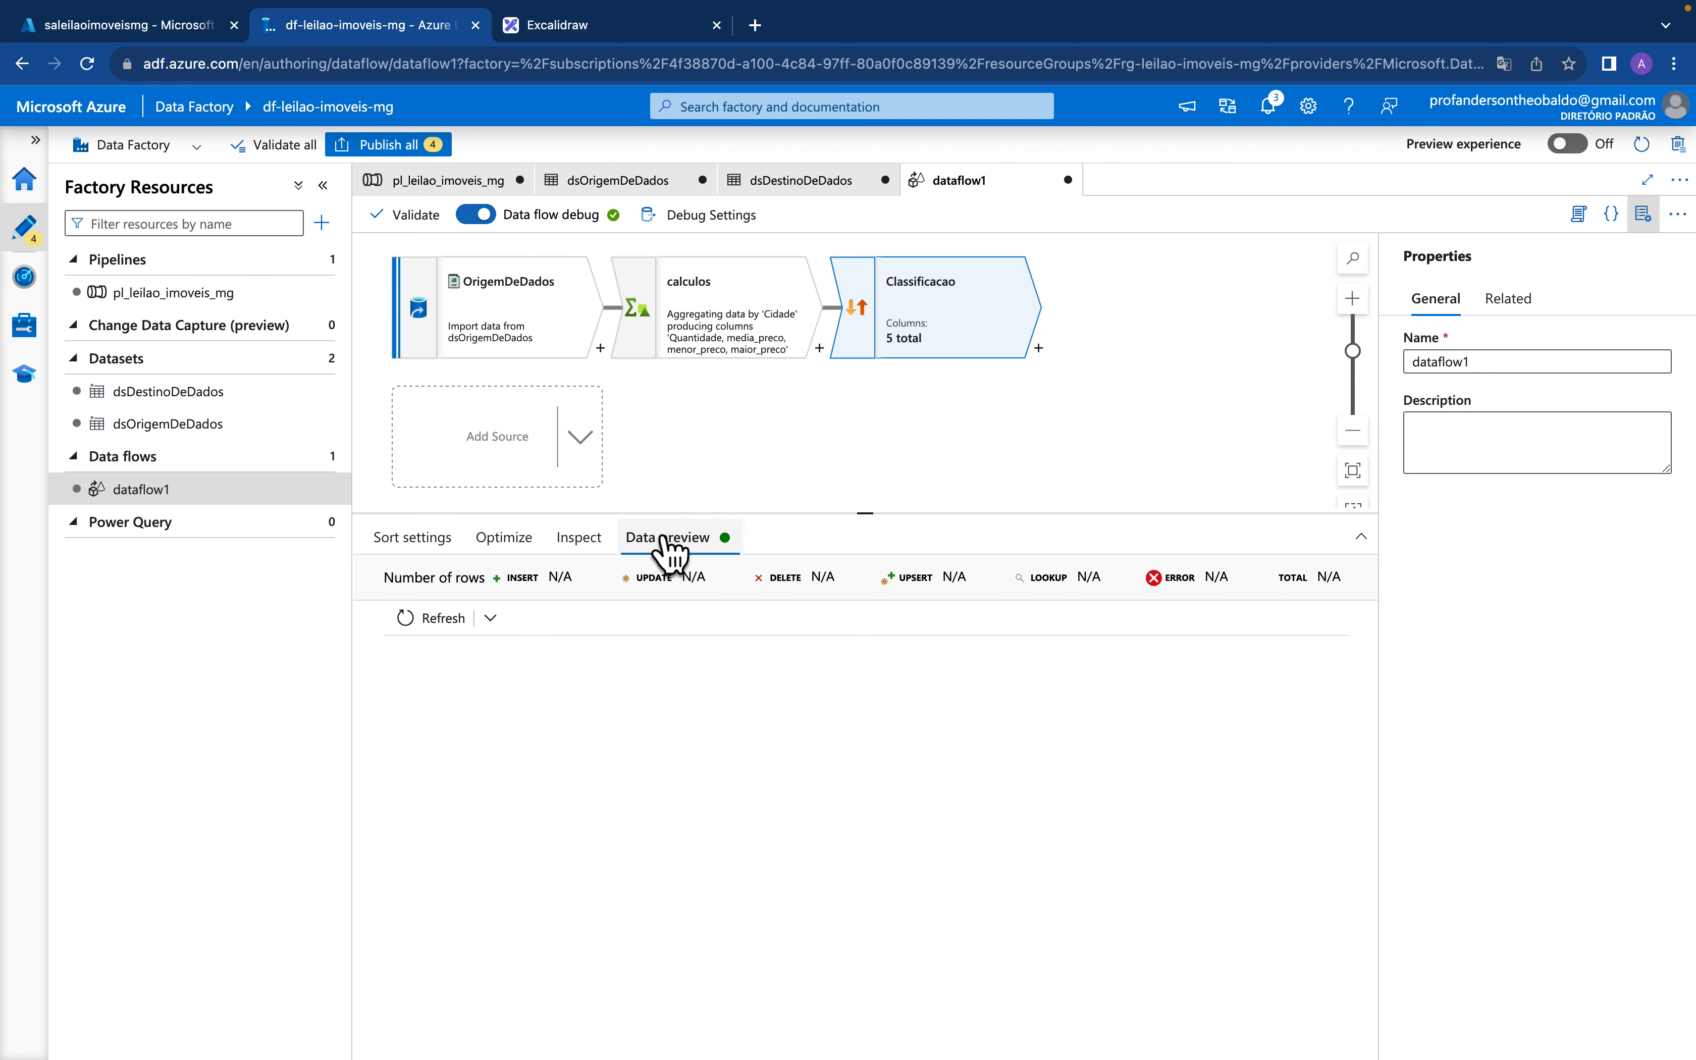
pyautogui.click(424, 618)
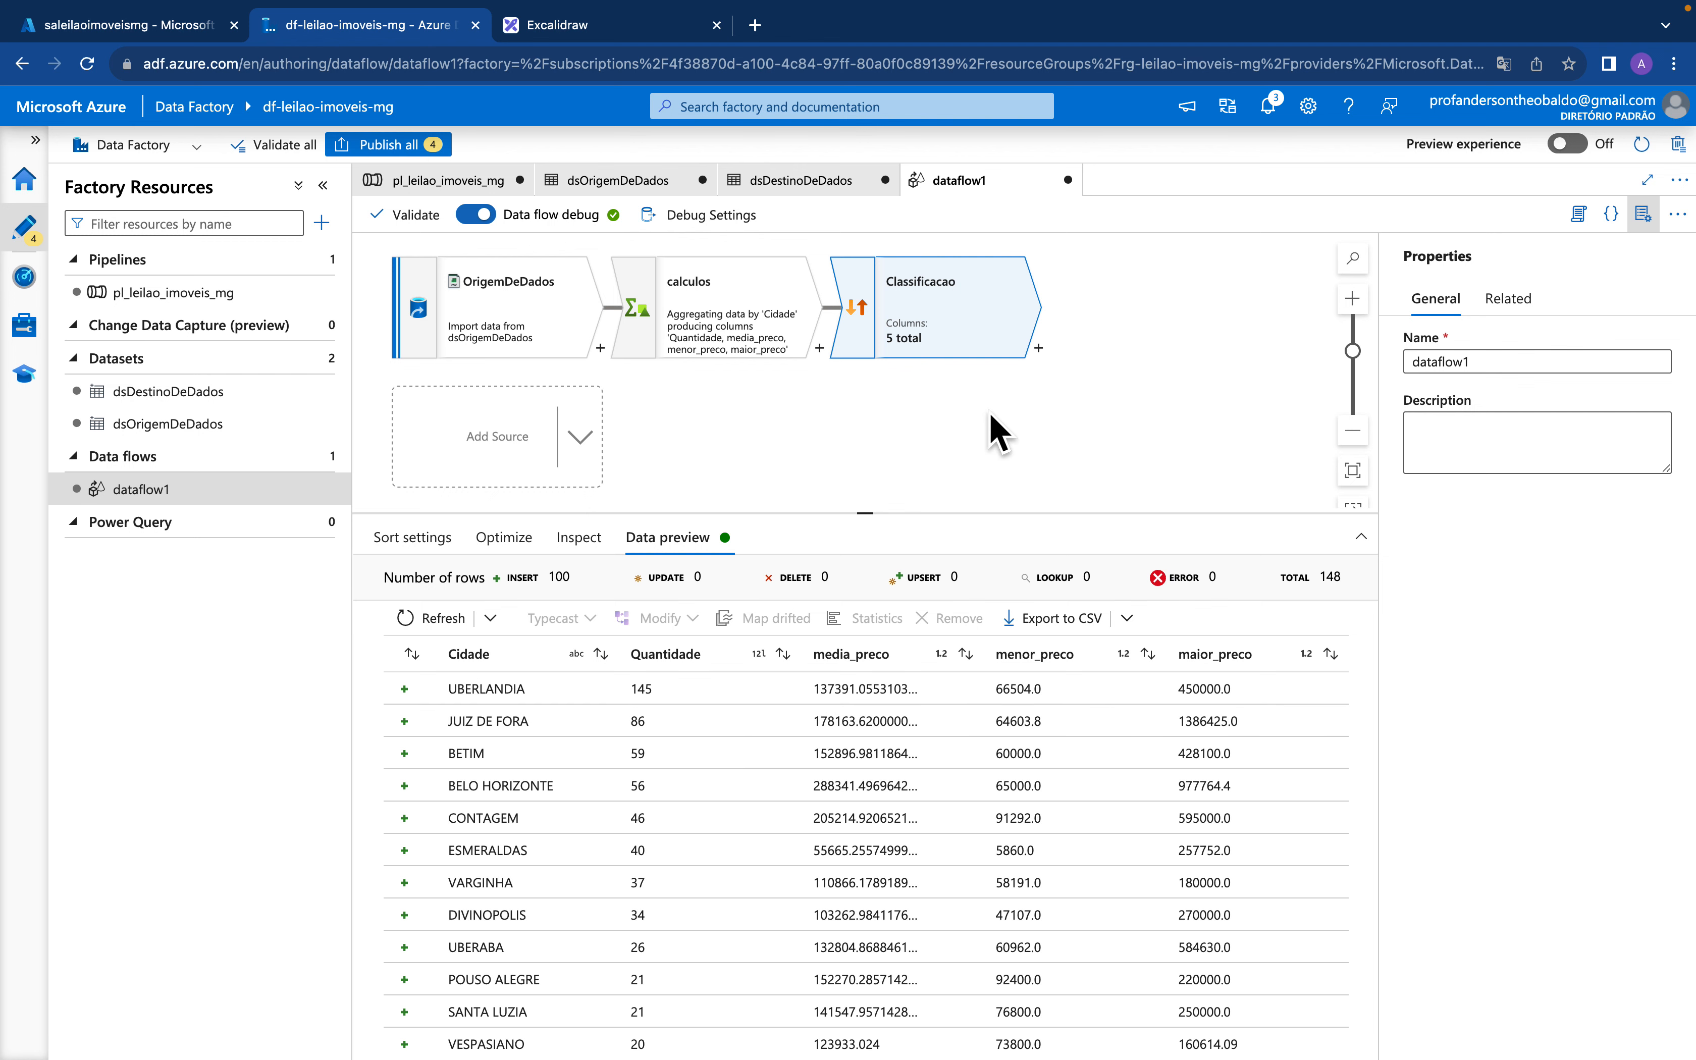
# Add a Sink transformation after Classificacao and name its output stream DestinoDeDados
pyautogui.click(1039, 349)
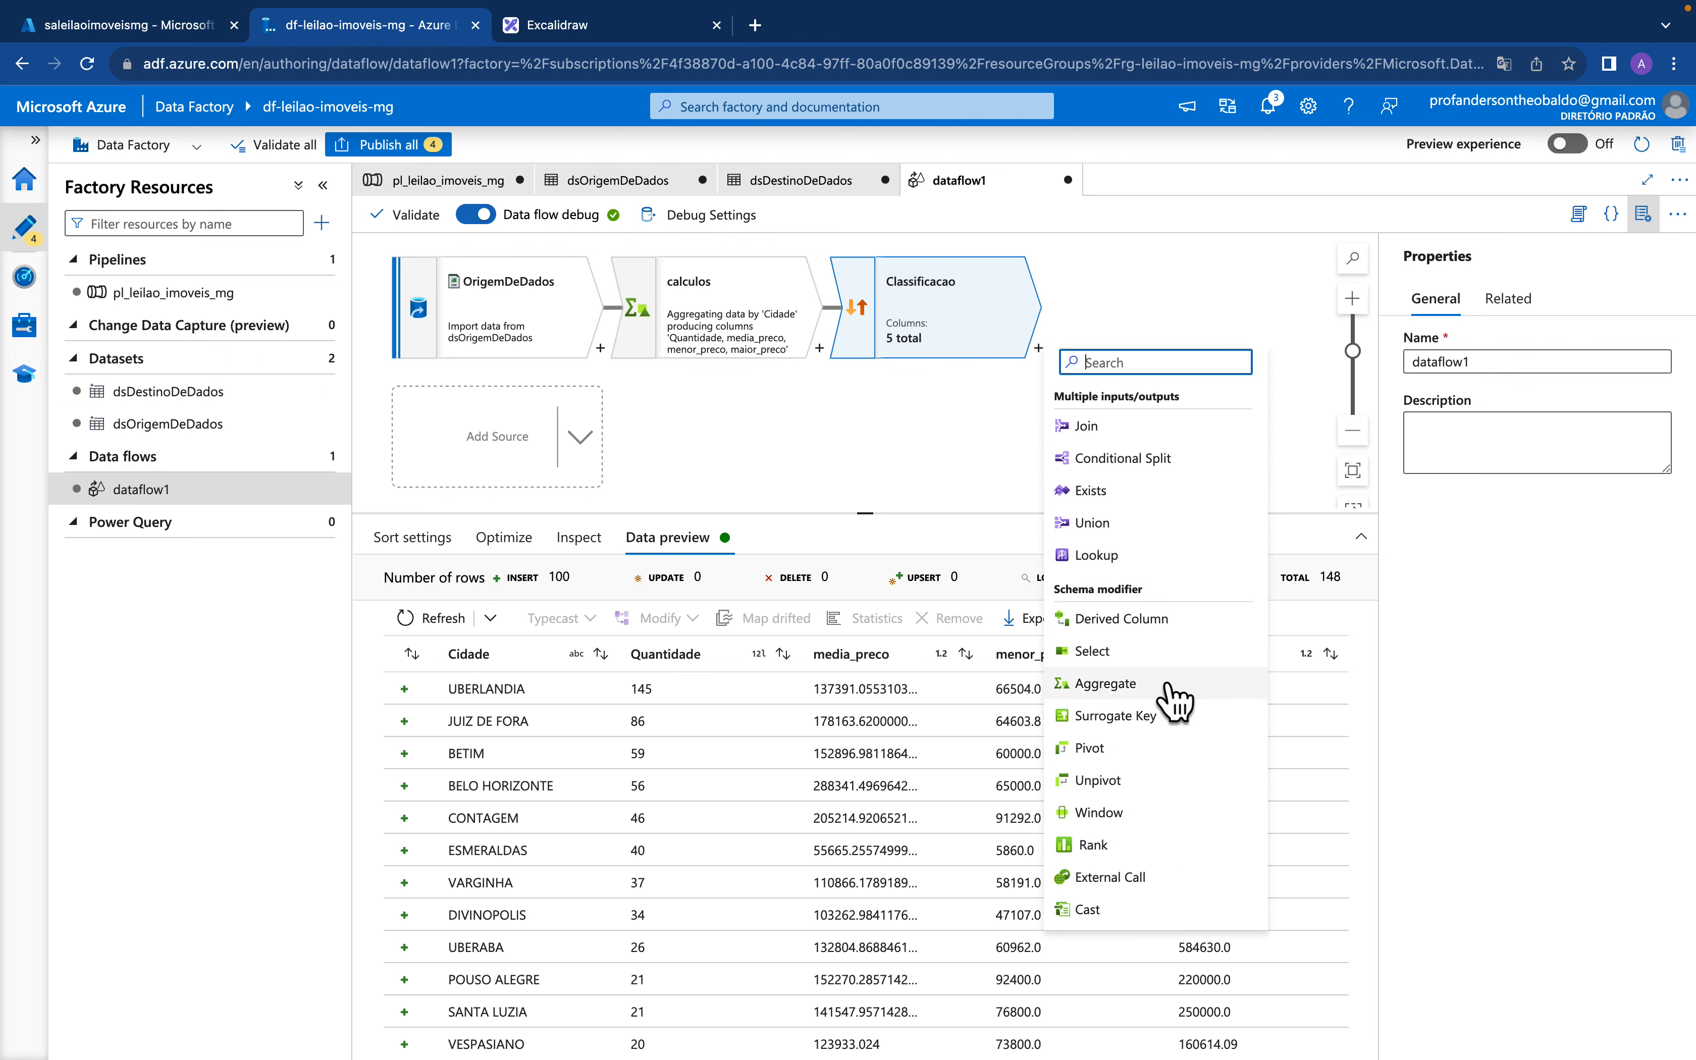
pyautogui.scroll(-5, 1174, 710)
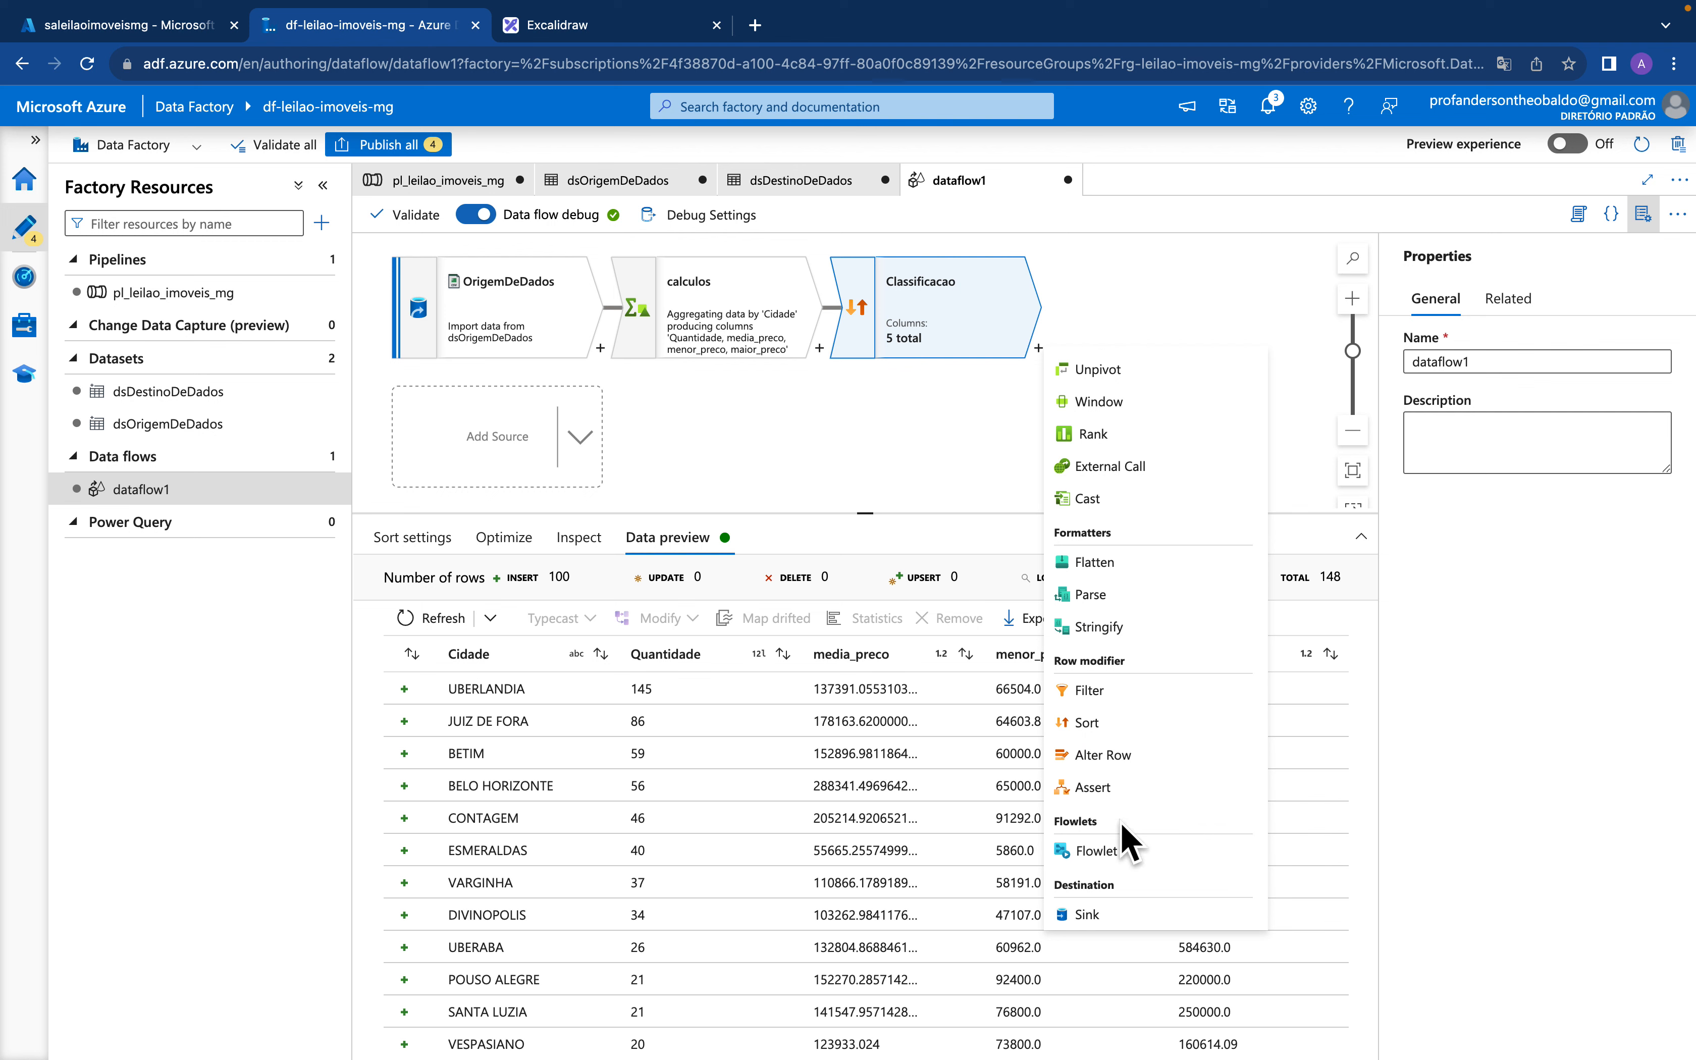
pyautogui.click(1090, 914)
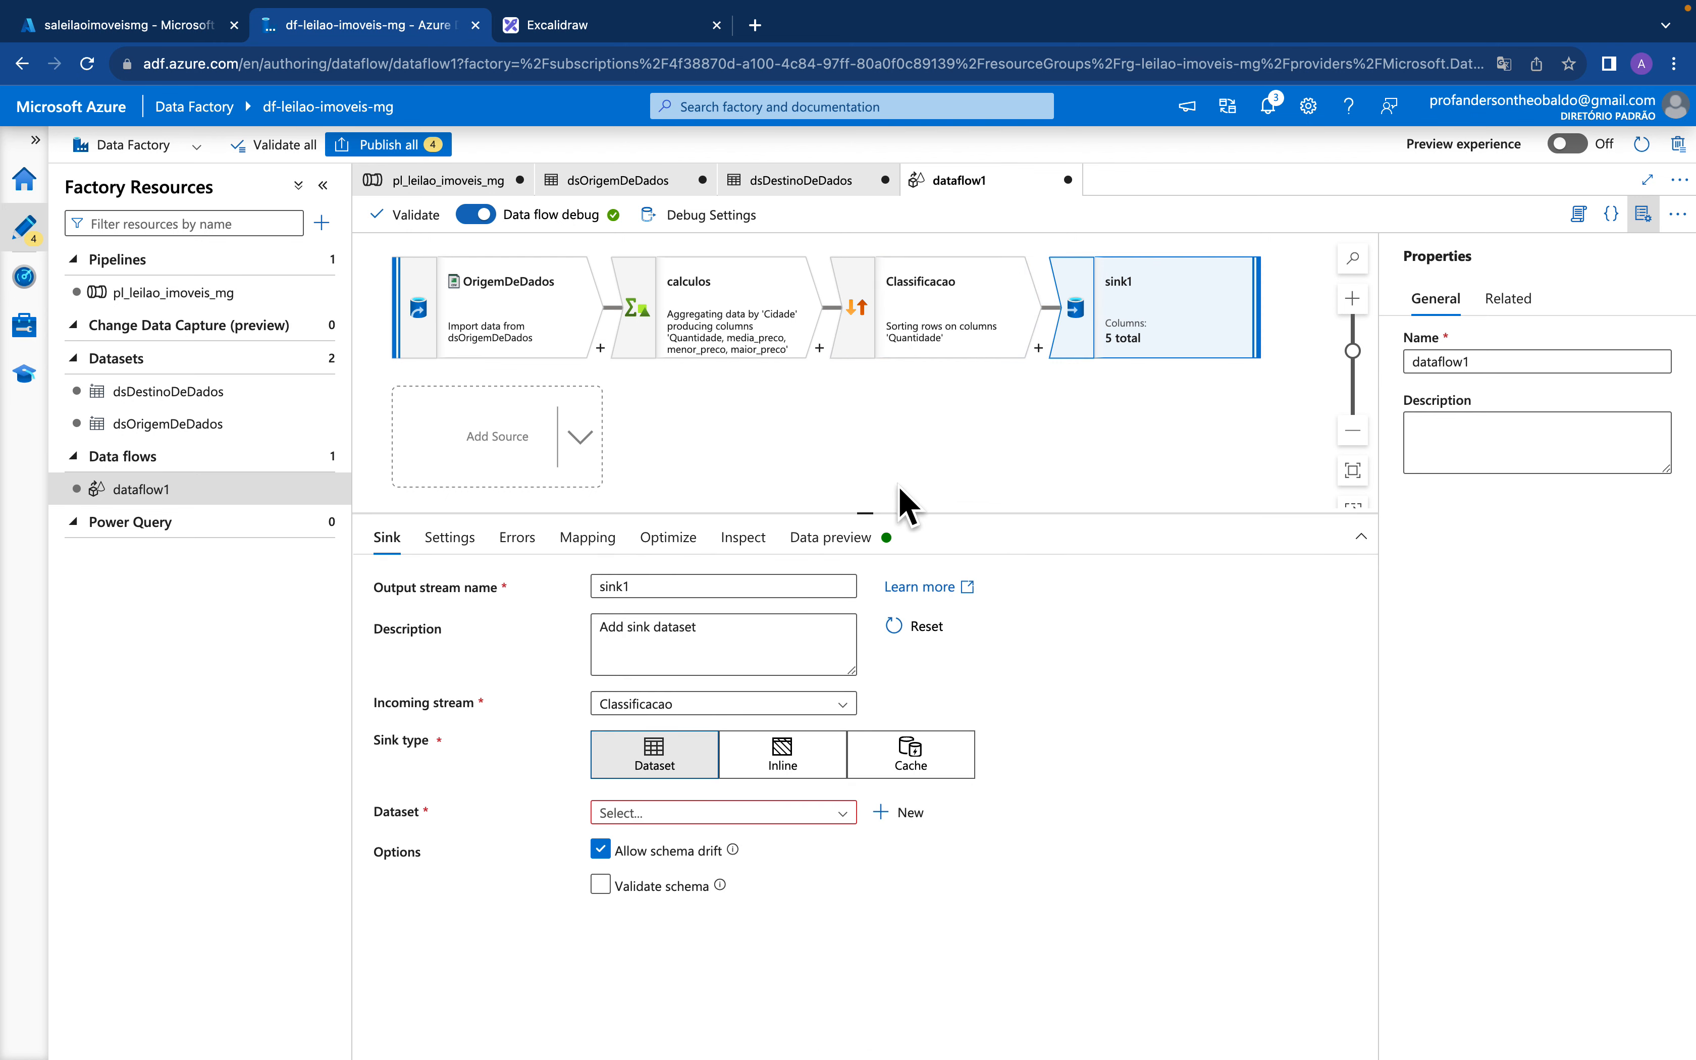
pyautogui.click(648, 587)
pyautogui.press('BackSpace')
pyautogui.press('BackSpace')
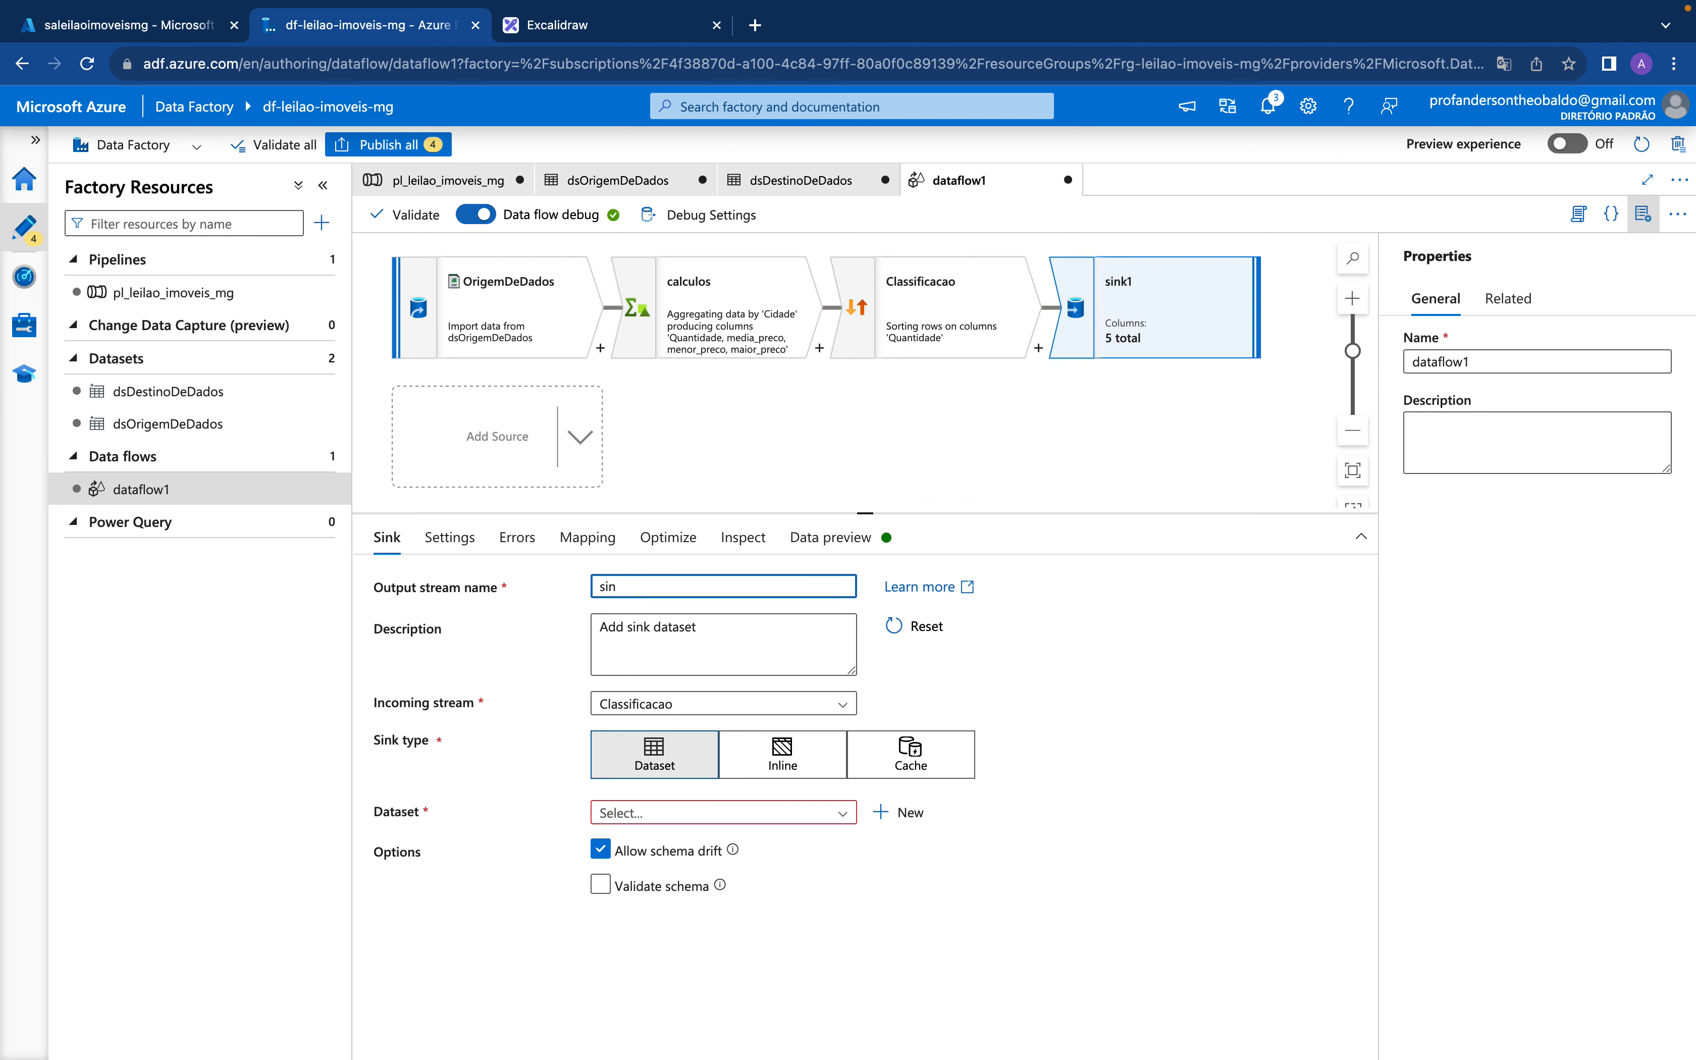
pyautogui.press('BackSpace')
pyautogui.press('BackSpace')
pyautogui.press('BackSpace')
pyautogui.write('DestinoDeDados')
pyautogui.click(697, 642)
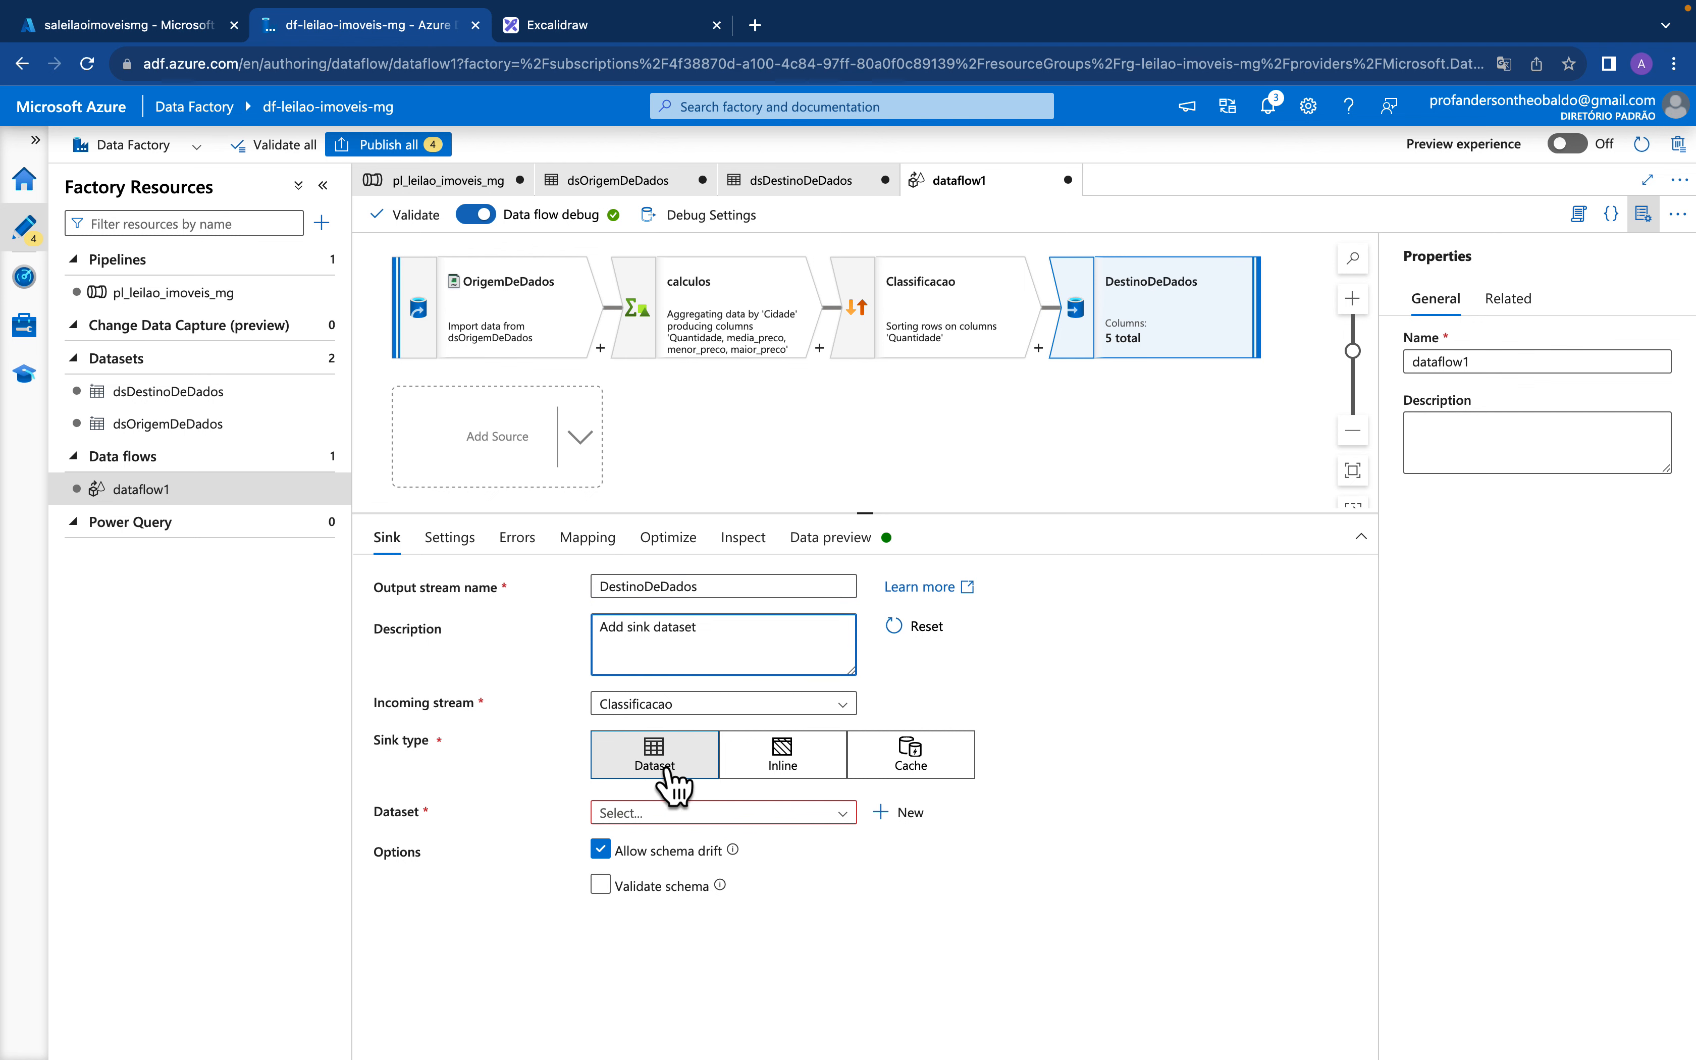
# Assign the dsDestinoDeDados dataset to the DestinoDeDados sink and test its connection
pyautogui.click(849, 815)
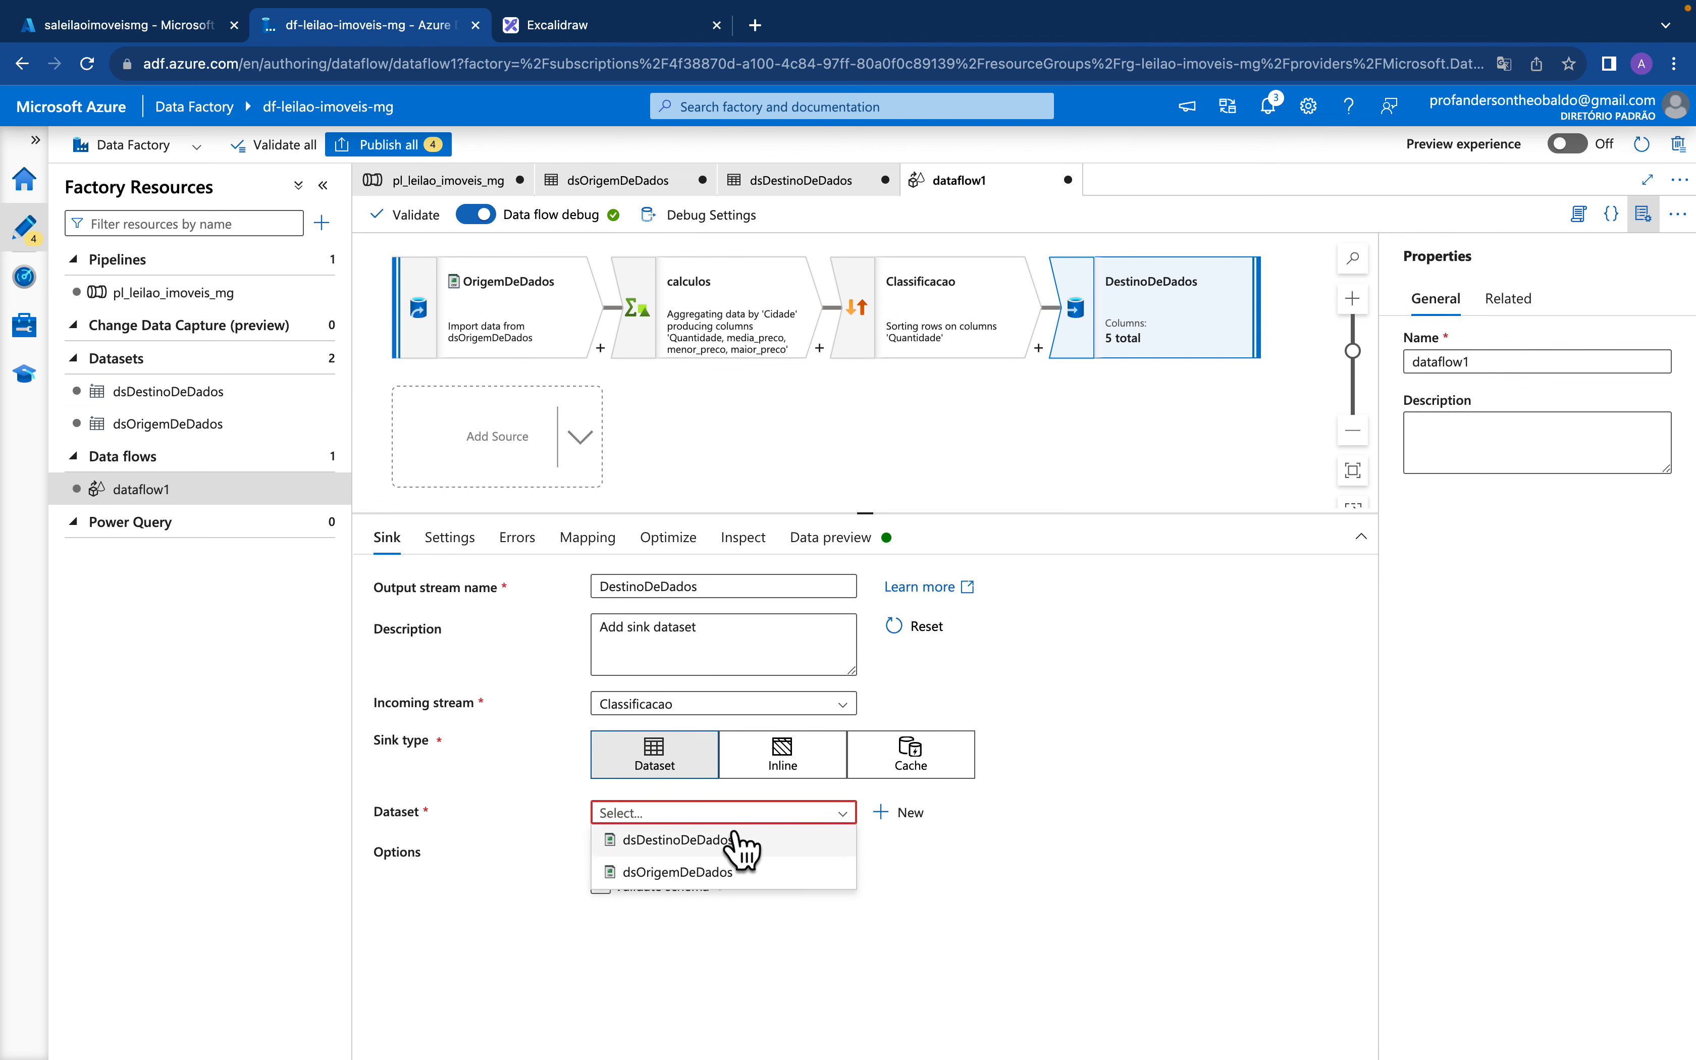
pyautogui.click(716, 836)
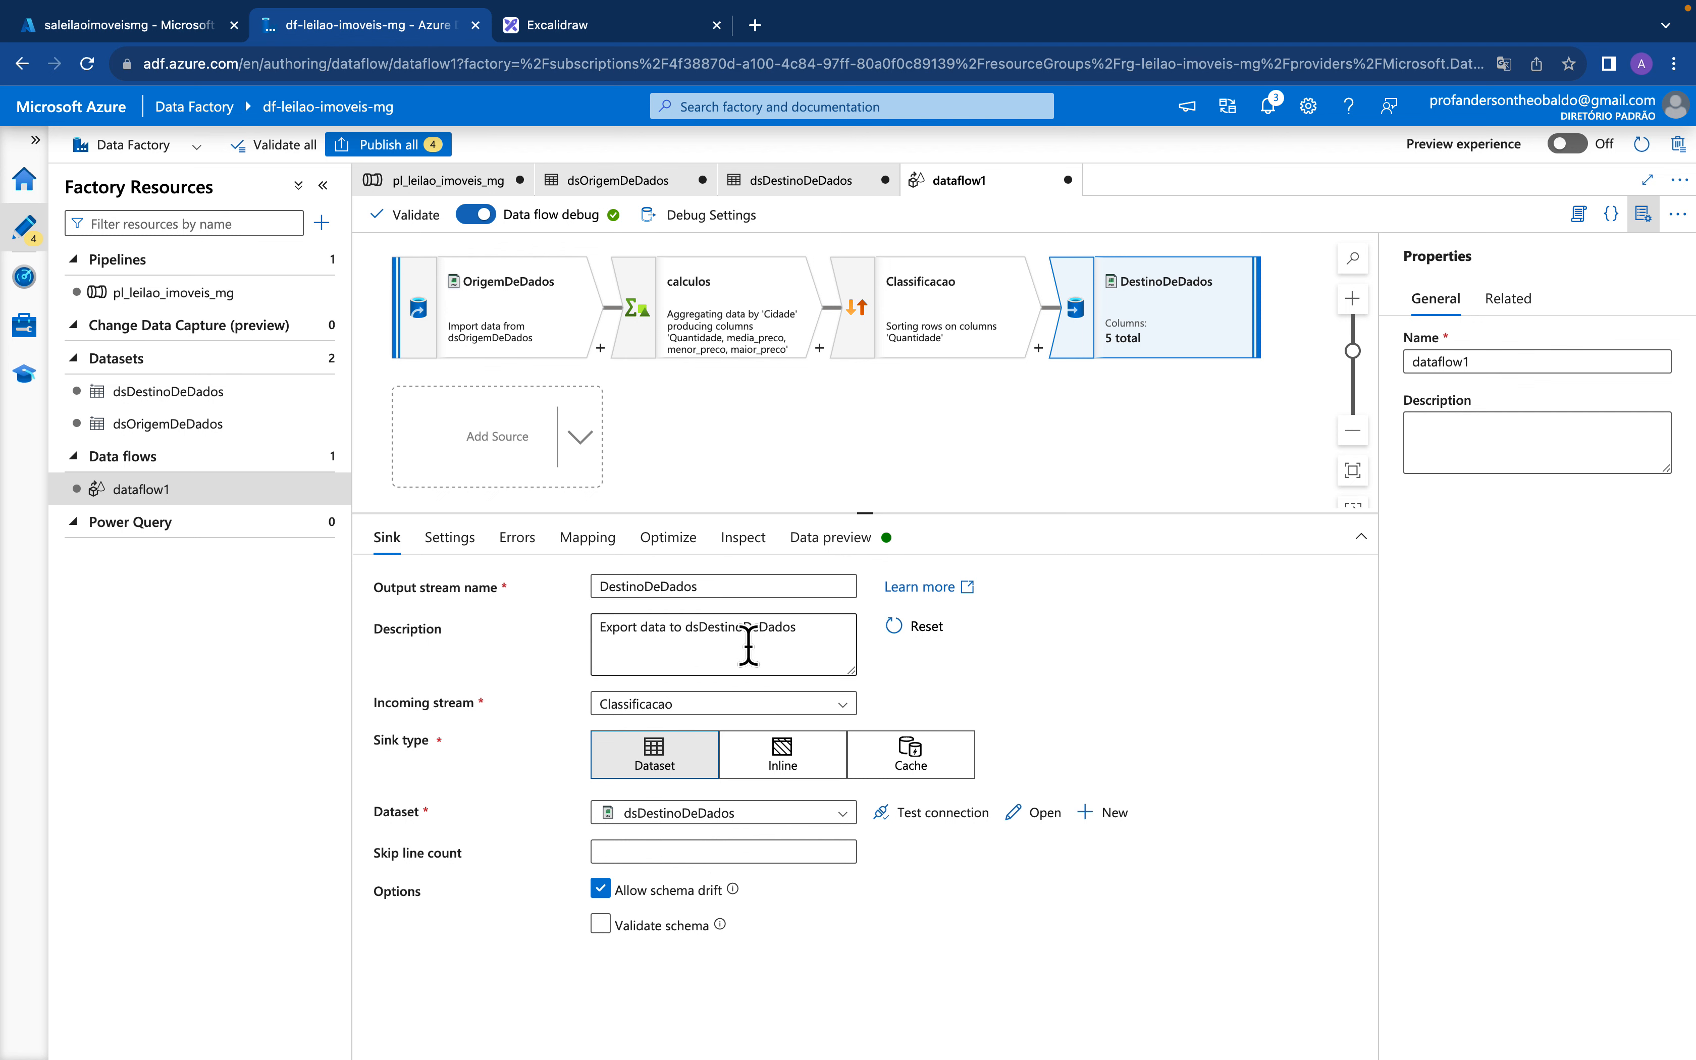
pyautogui.click(944, 814)
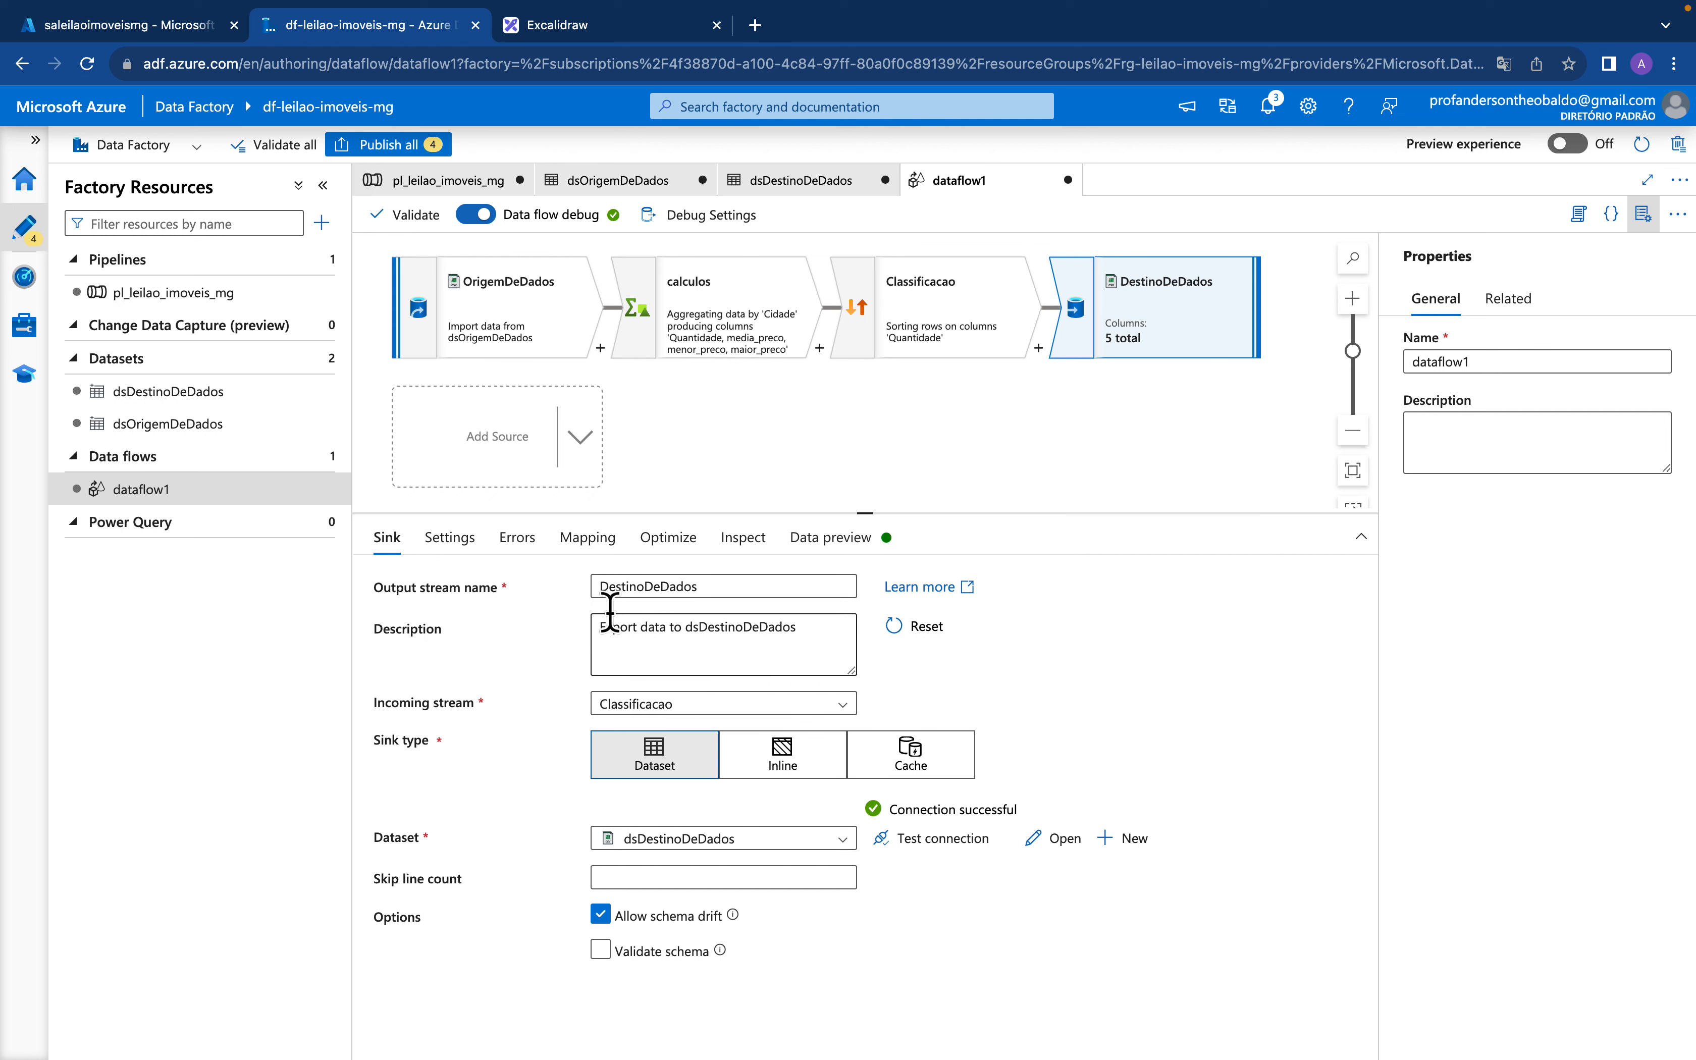
# Review the DestinoDeDados sink's file settings, column mapping, partitioning option, output schema and data preview
pyautogui.click(452, 541)
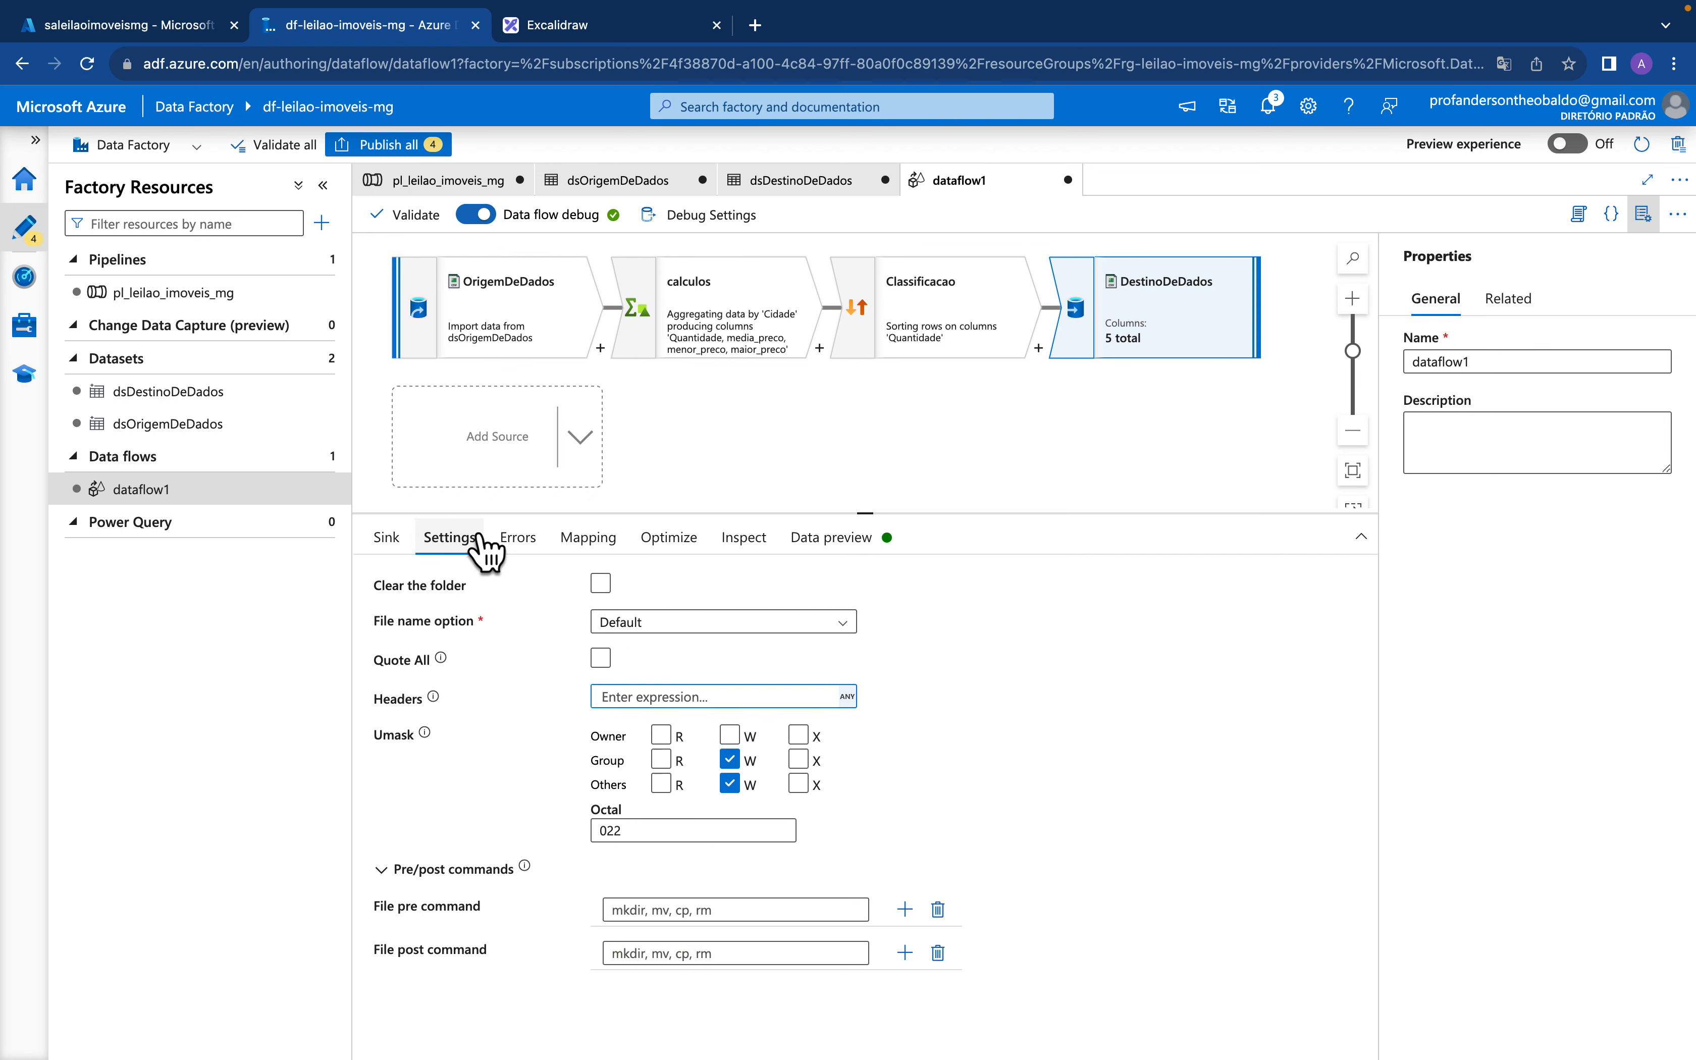
pyautogui.click(592, 541)
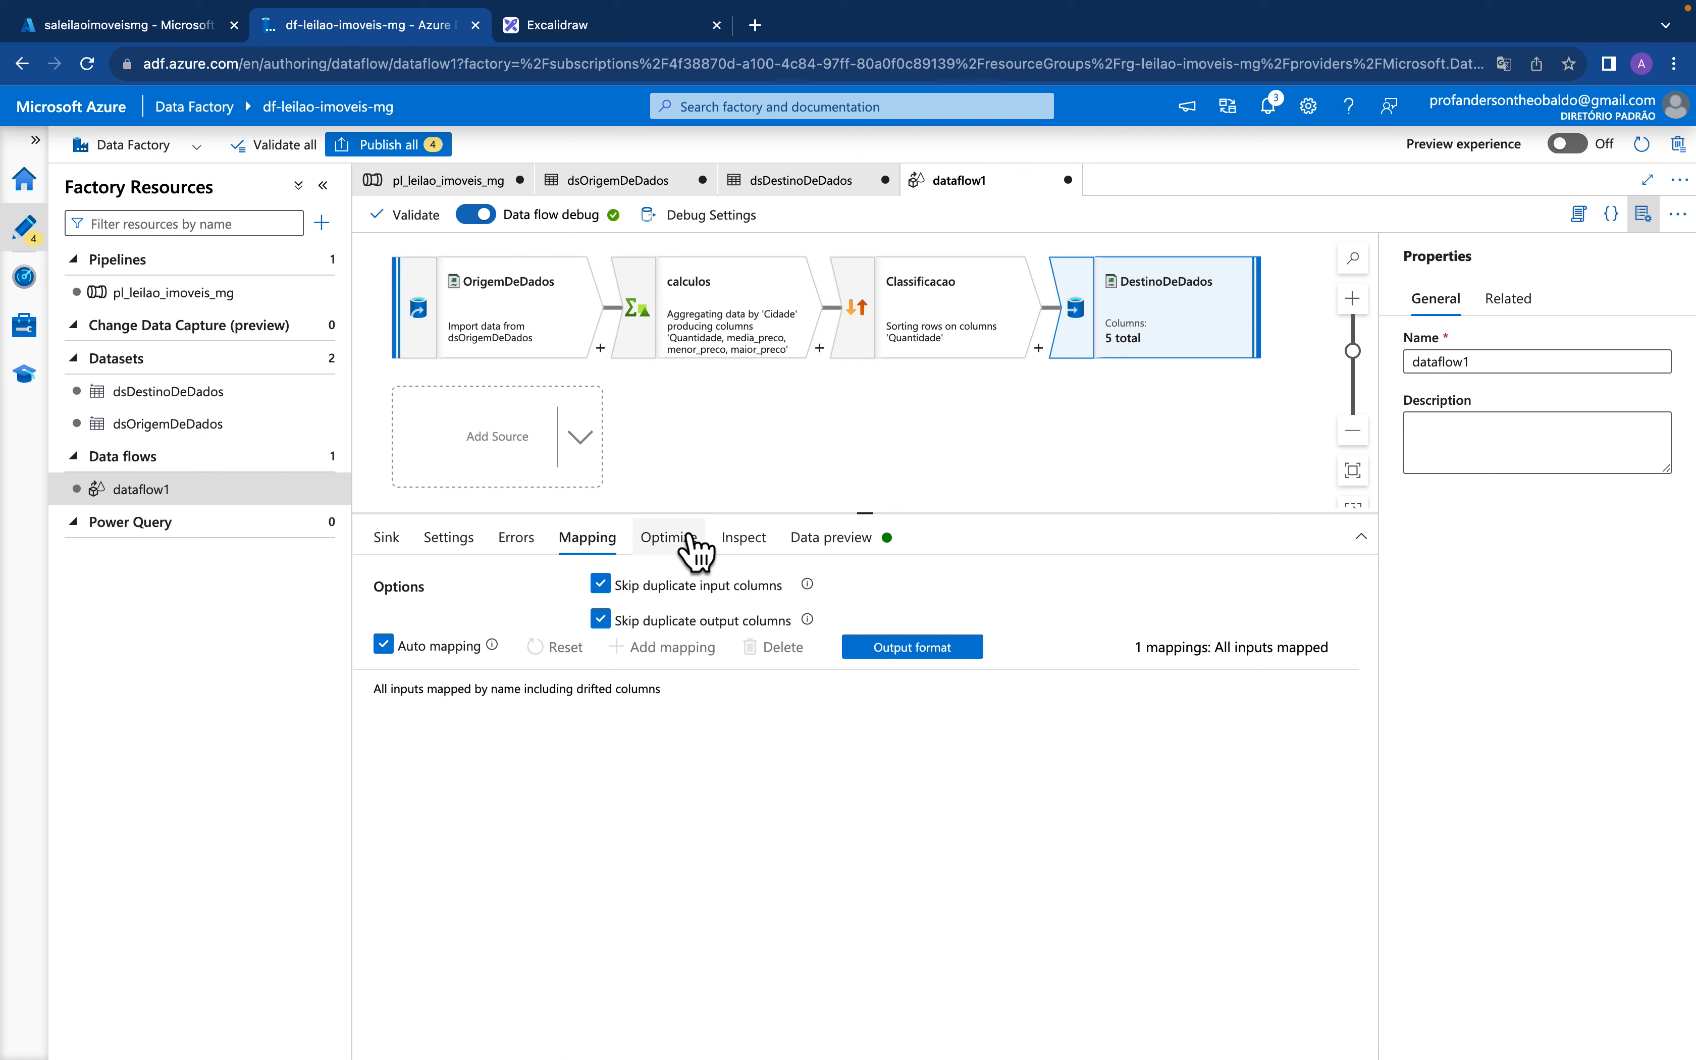
pyautogui.click(675, 539)
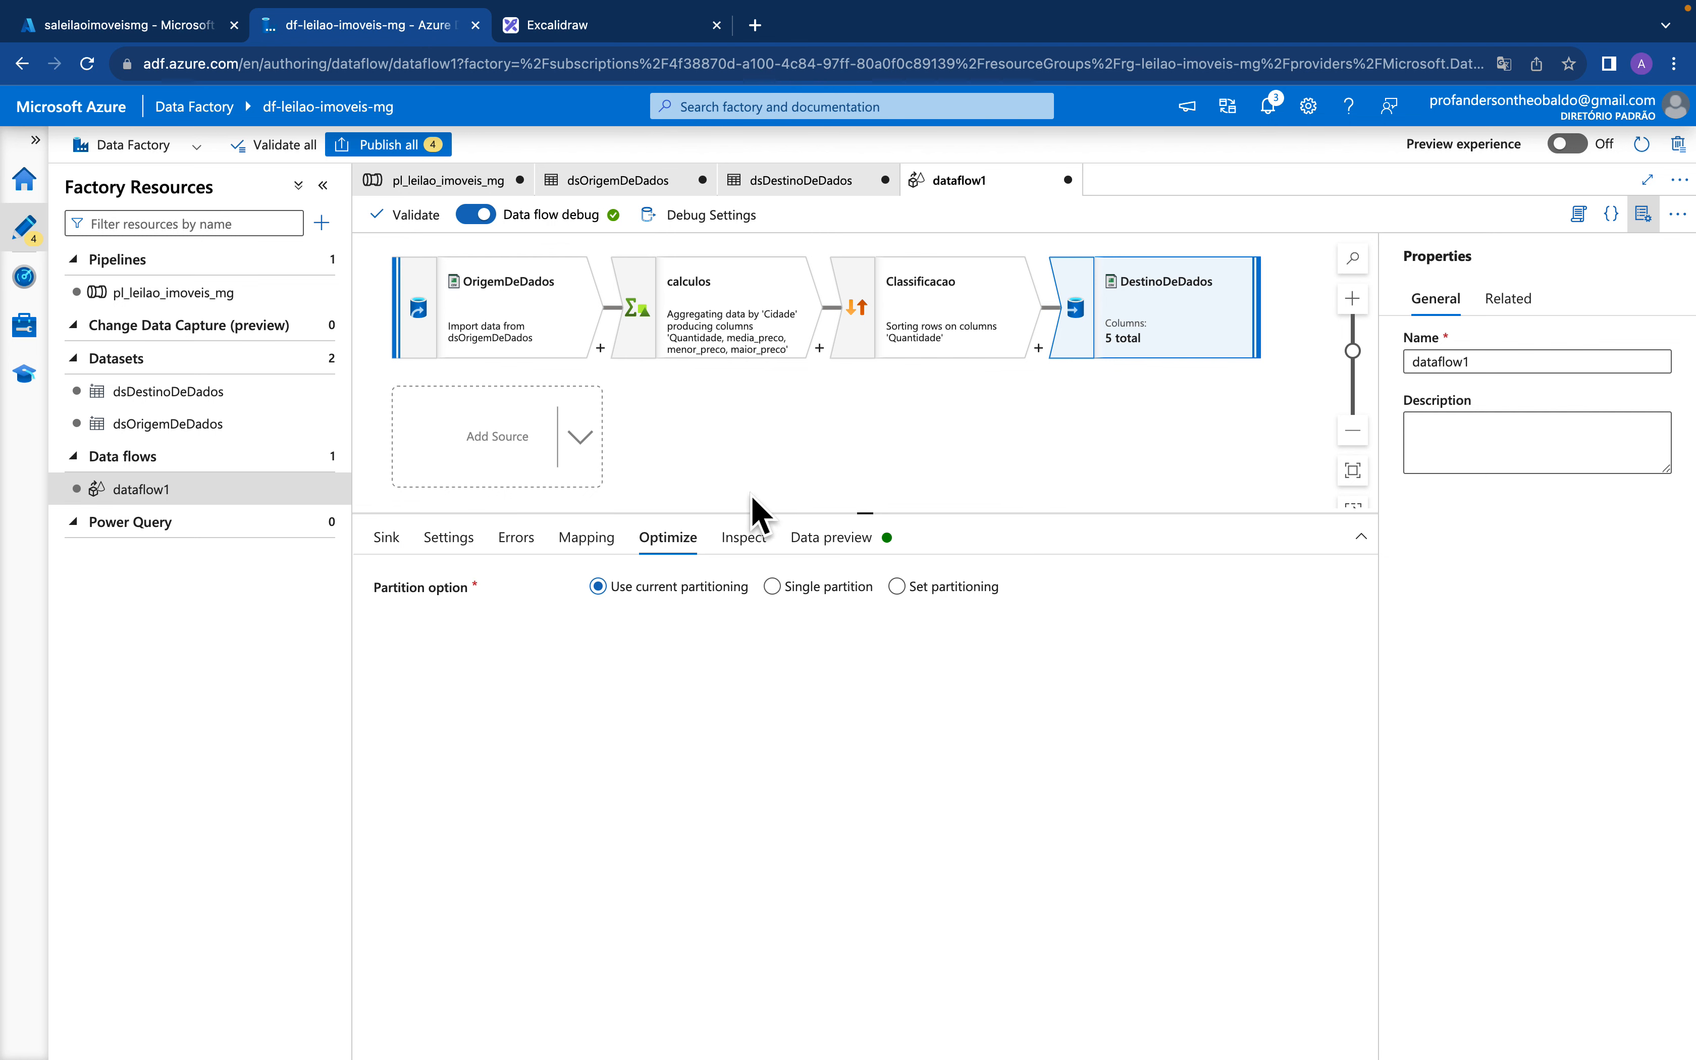
pyautogui.click(746, 543)
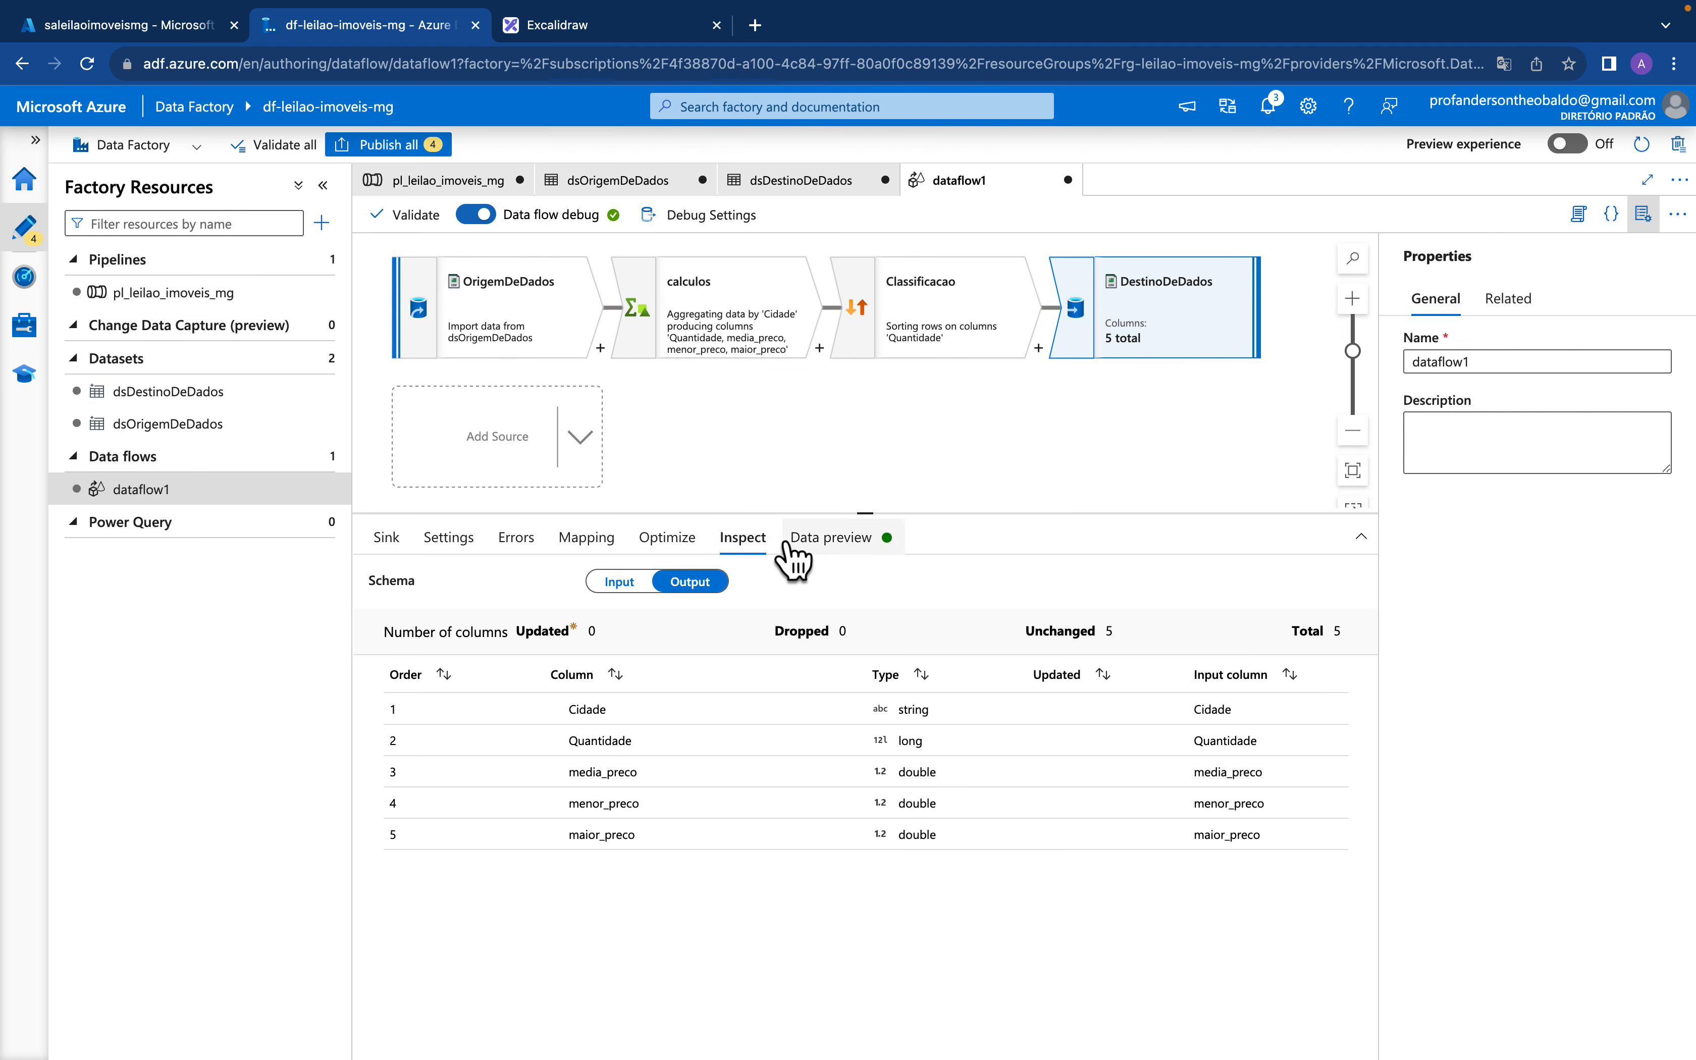
pyautogui.click(843, 558)
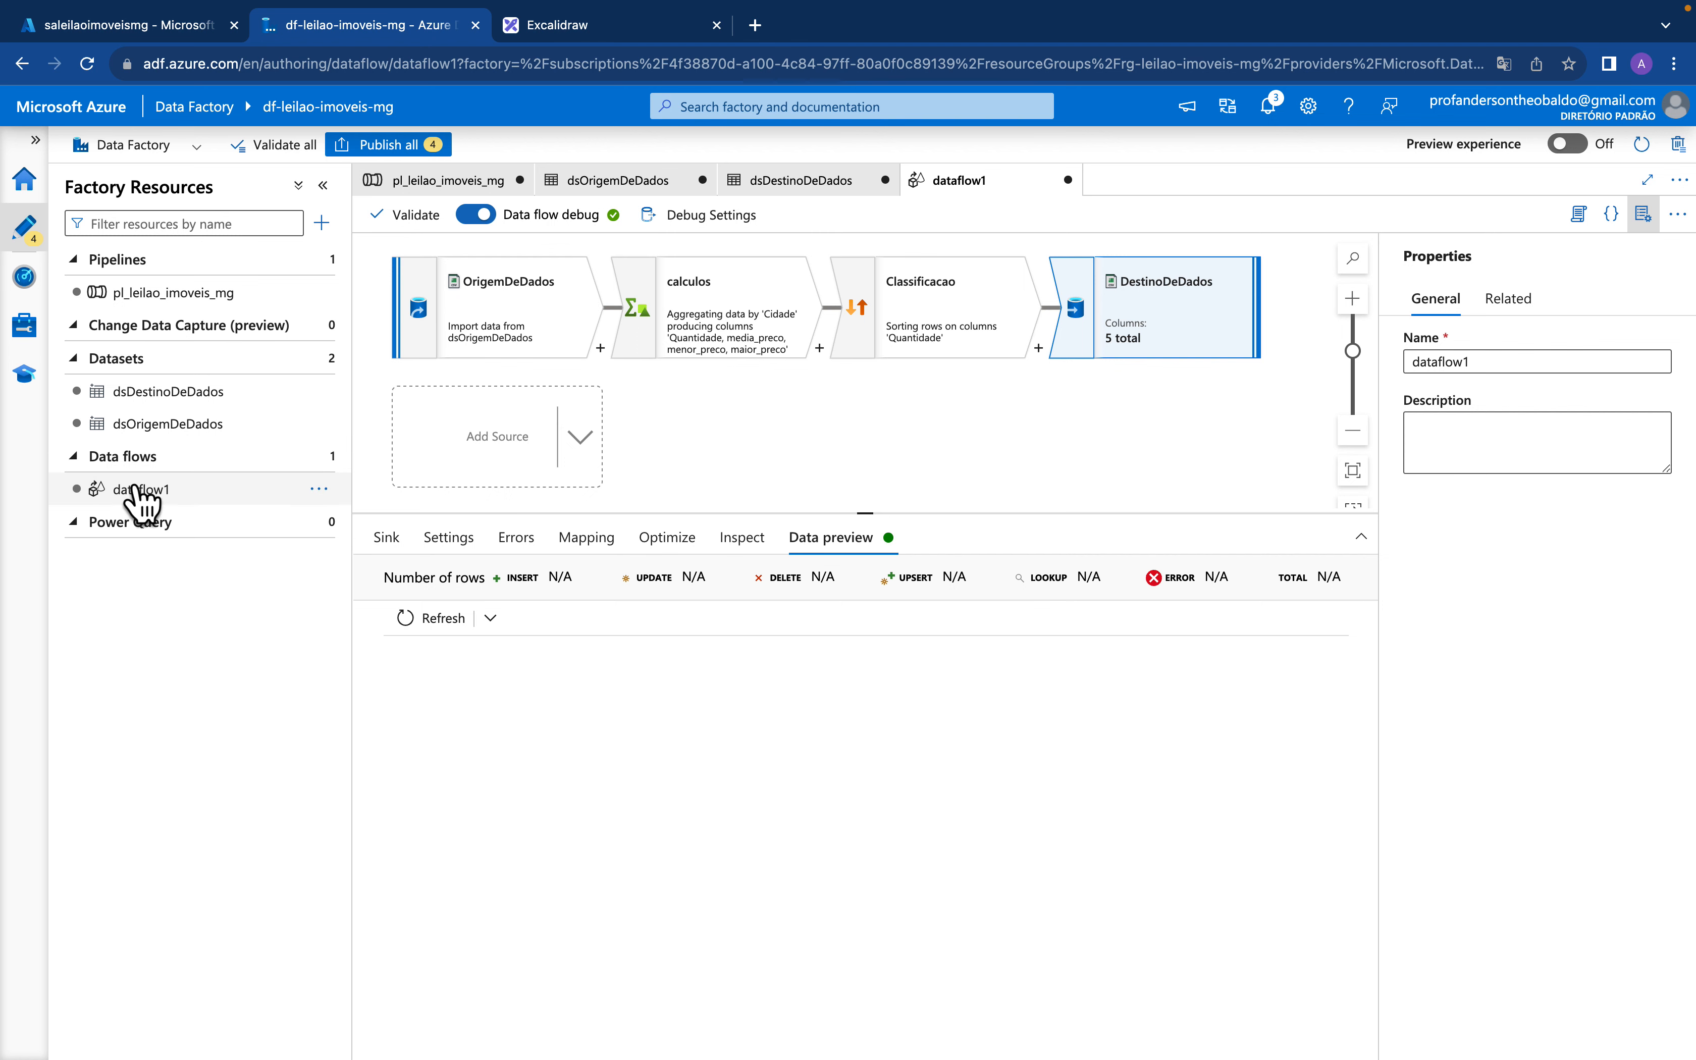
# Rename the data flow from dataflow1 to FluxoDeDadosLeilaoImoveis
pyautogui.moveTo(1476, 363); pyautogui.dragTo(1341, 350)
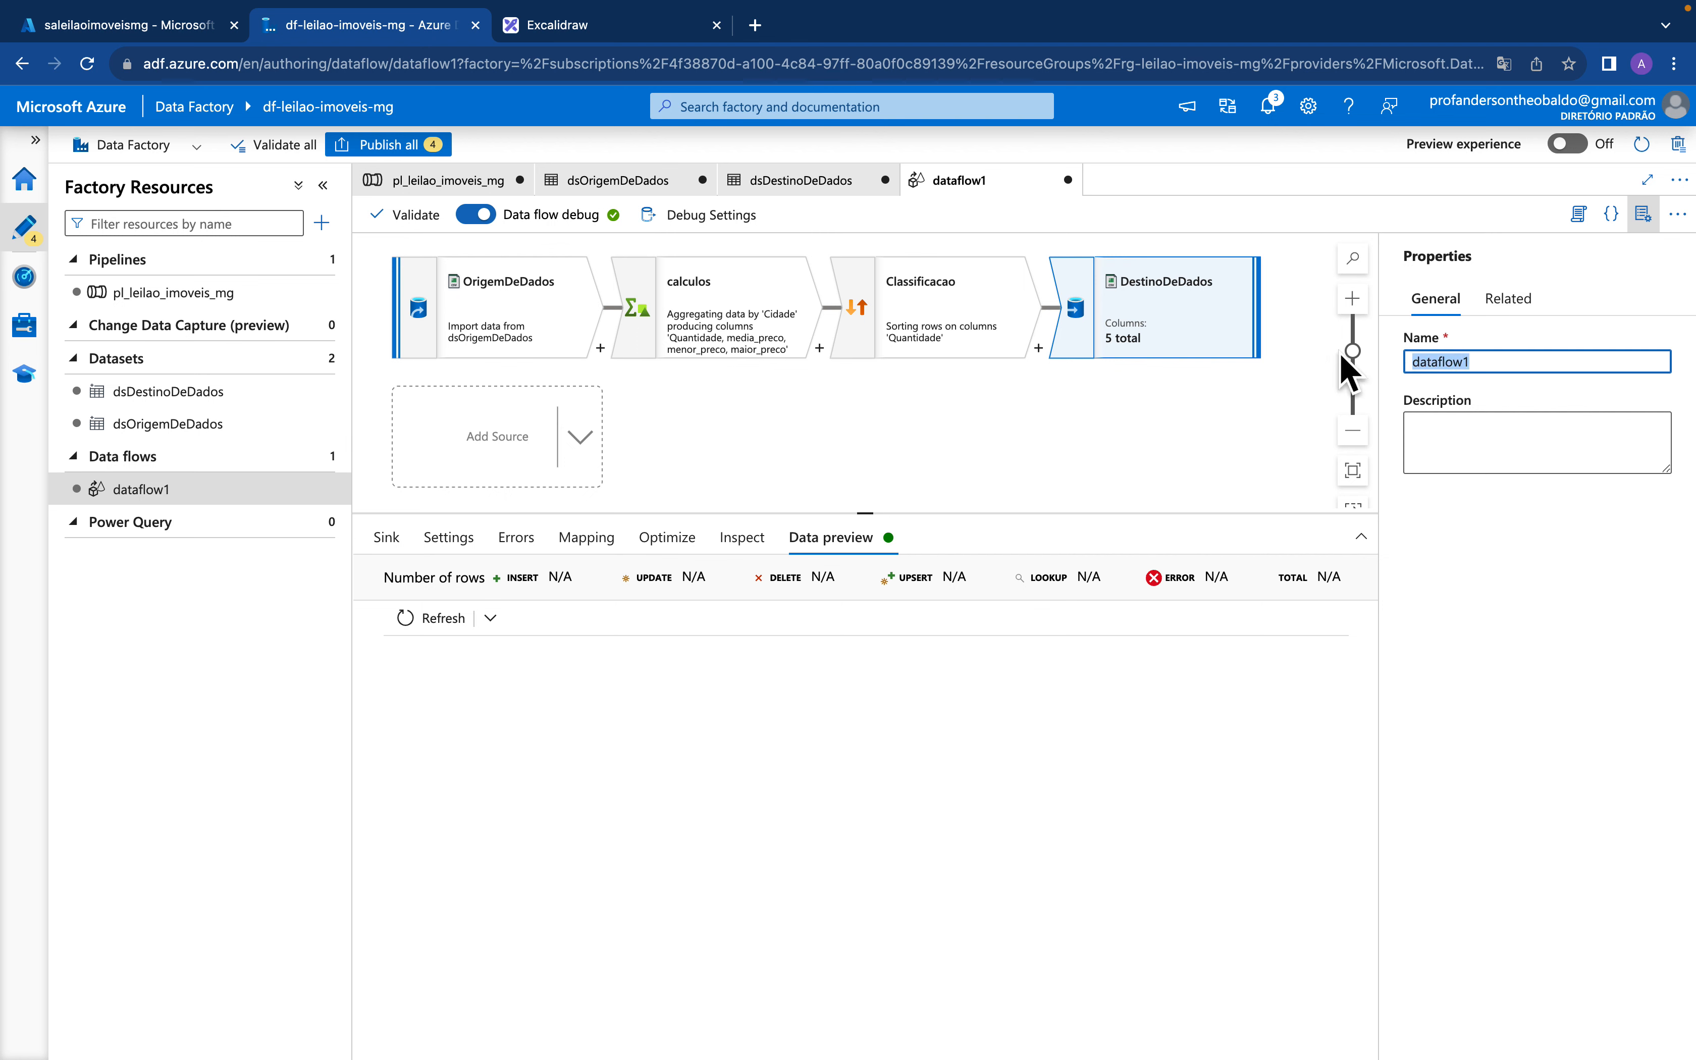
pyautogui.write('FluxoDeDadosImoveis')
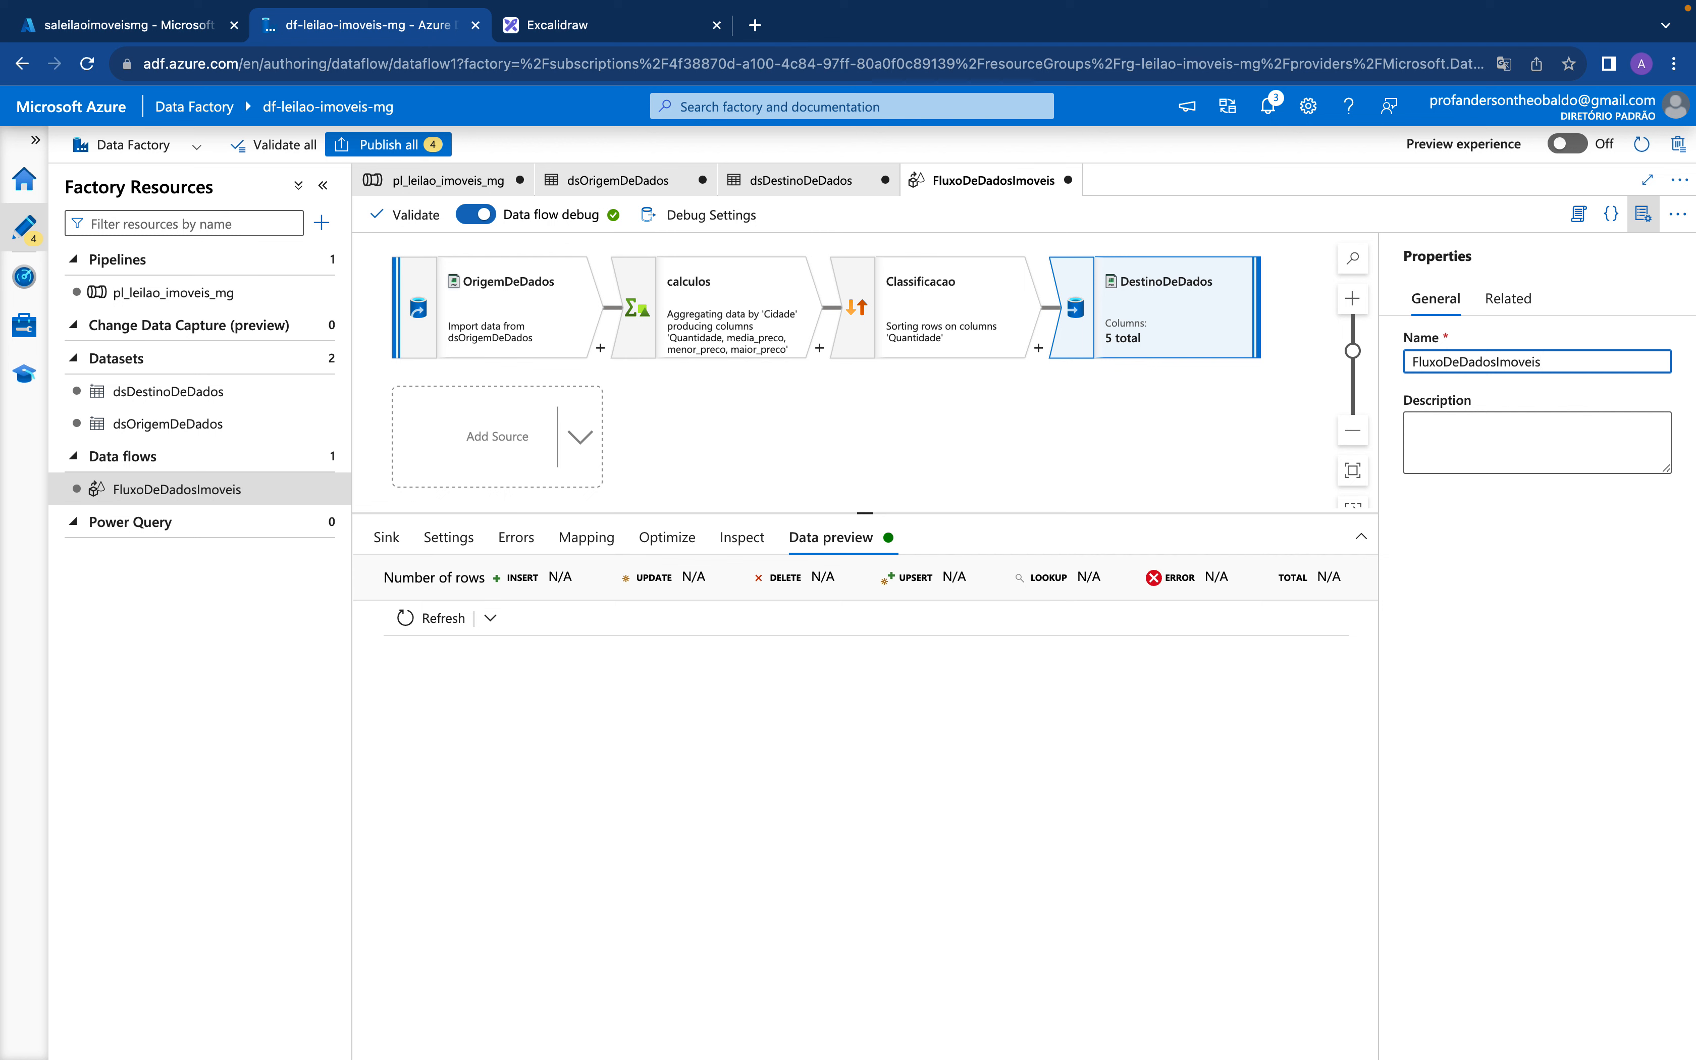
pyautogui.press('BackSpace')
pyautogui.press('BackSpace')
pyautogui.press('BackSpace')
pyautogui.press('BackSpace')
pyautogui.press('BackSpace')
pyautogui.press('BackSpace')
pyautogui.press('BackSpace')
pyautogui.write('LeilaoImoveis')
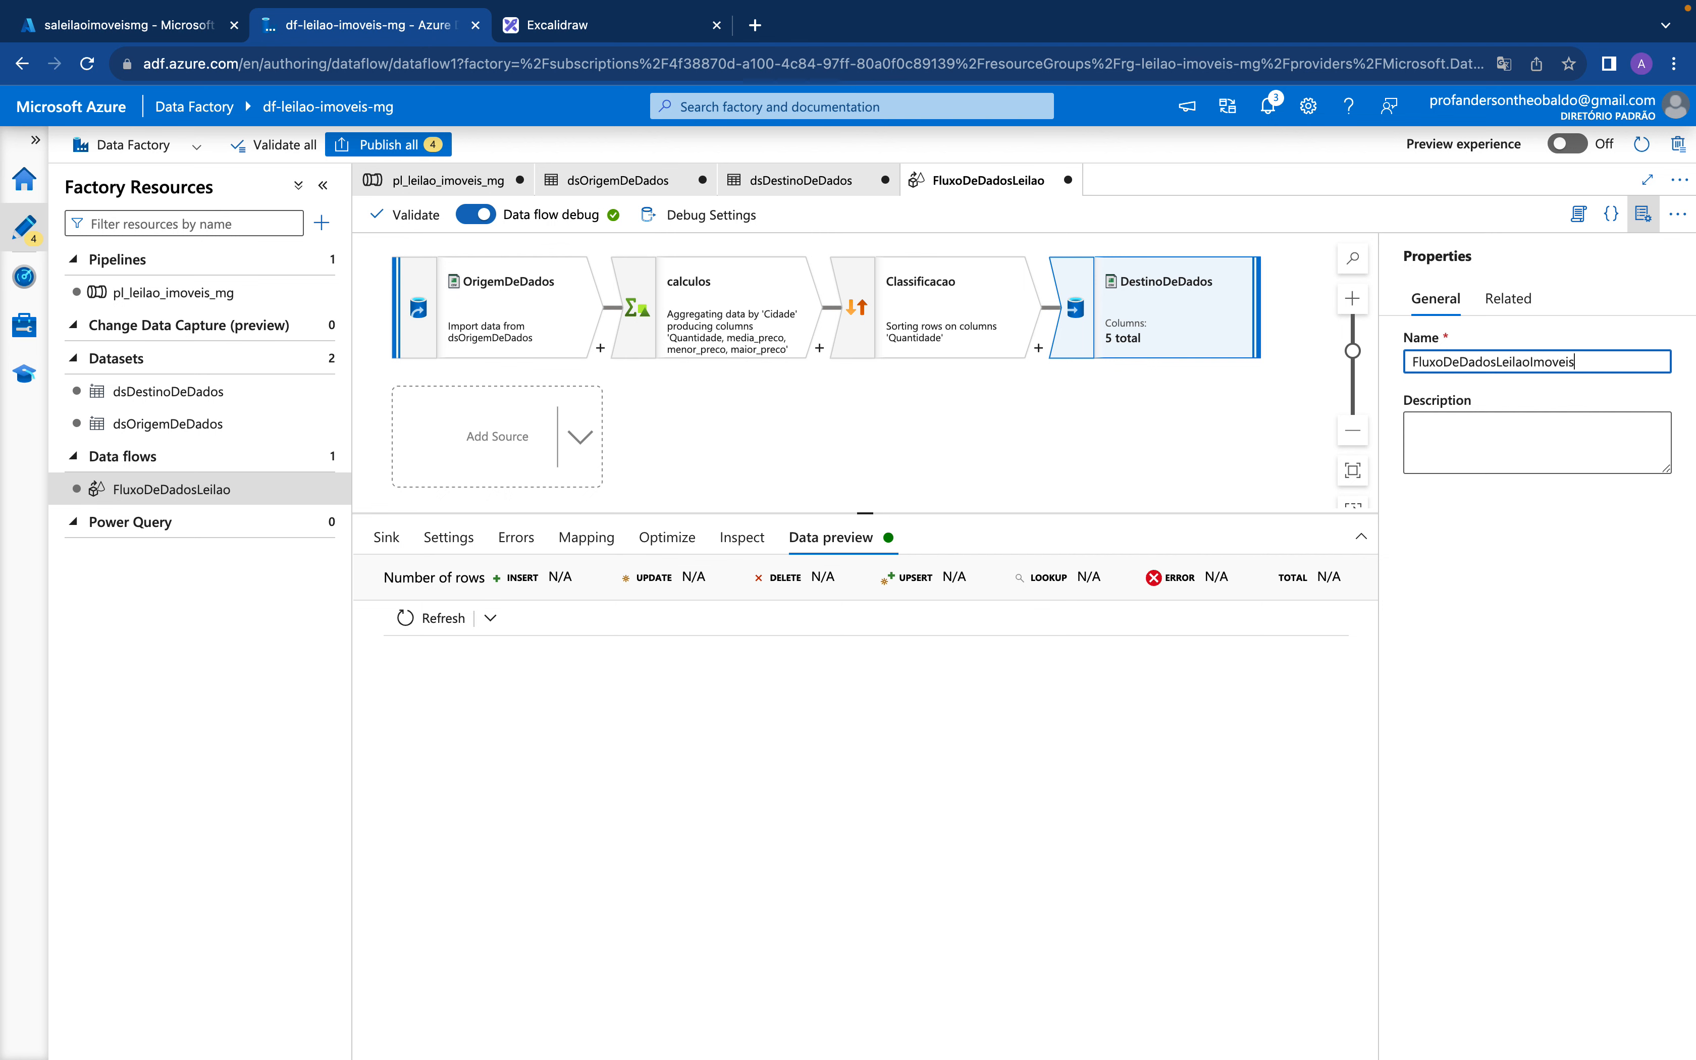